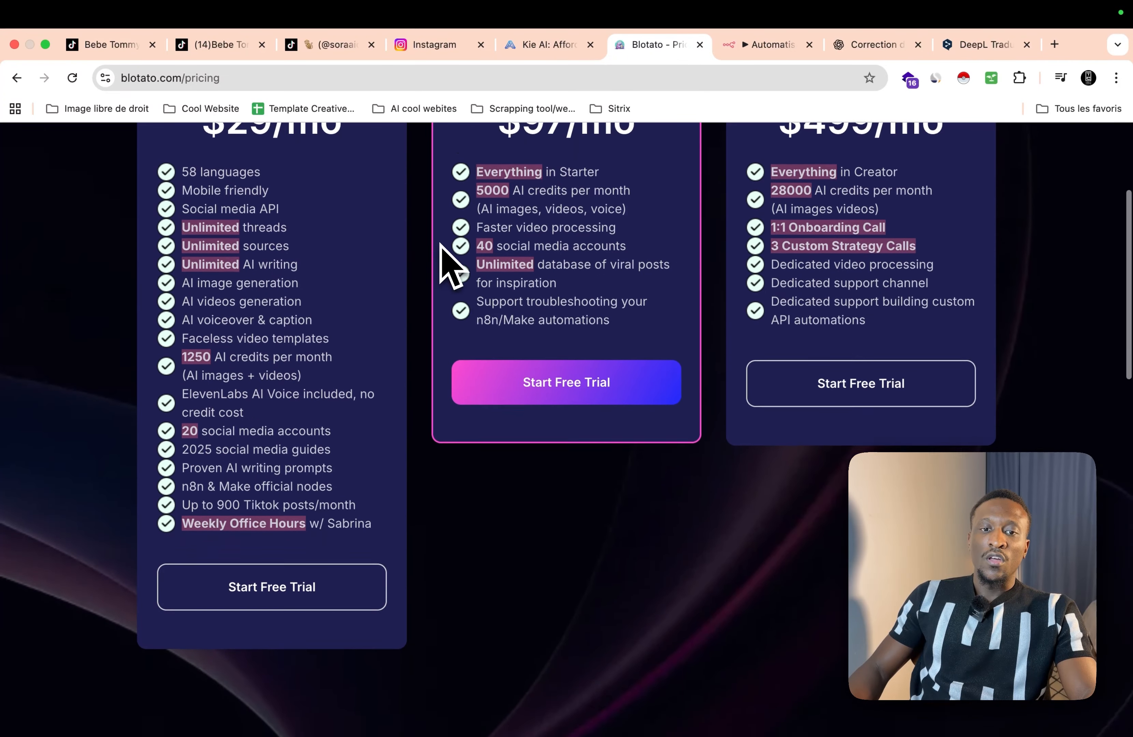
Step: Examine the features and monthly prices of Blotato's Starter, Creator and Agency plans
scroll(442, 253, up, 4)
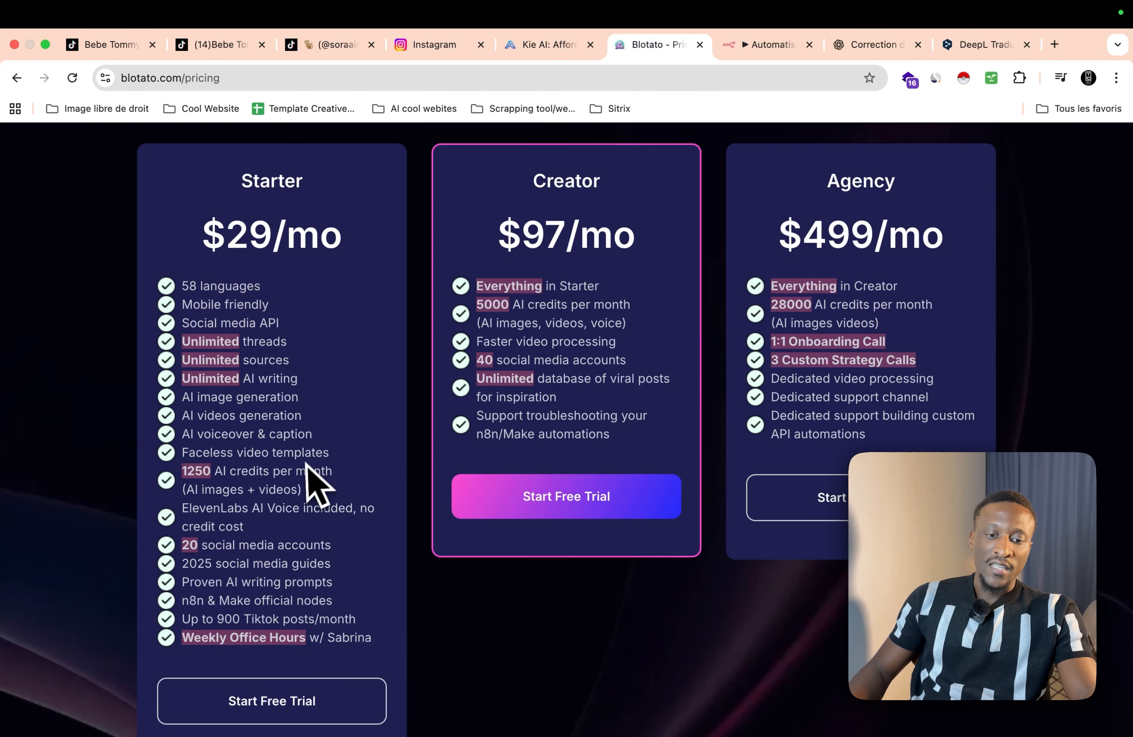
scroll(334, 488, down, 1)
scroll(338, 713, down, 1)
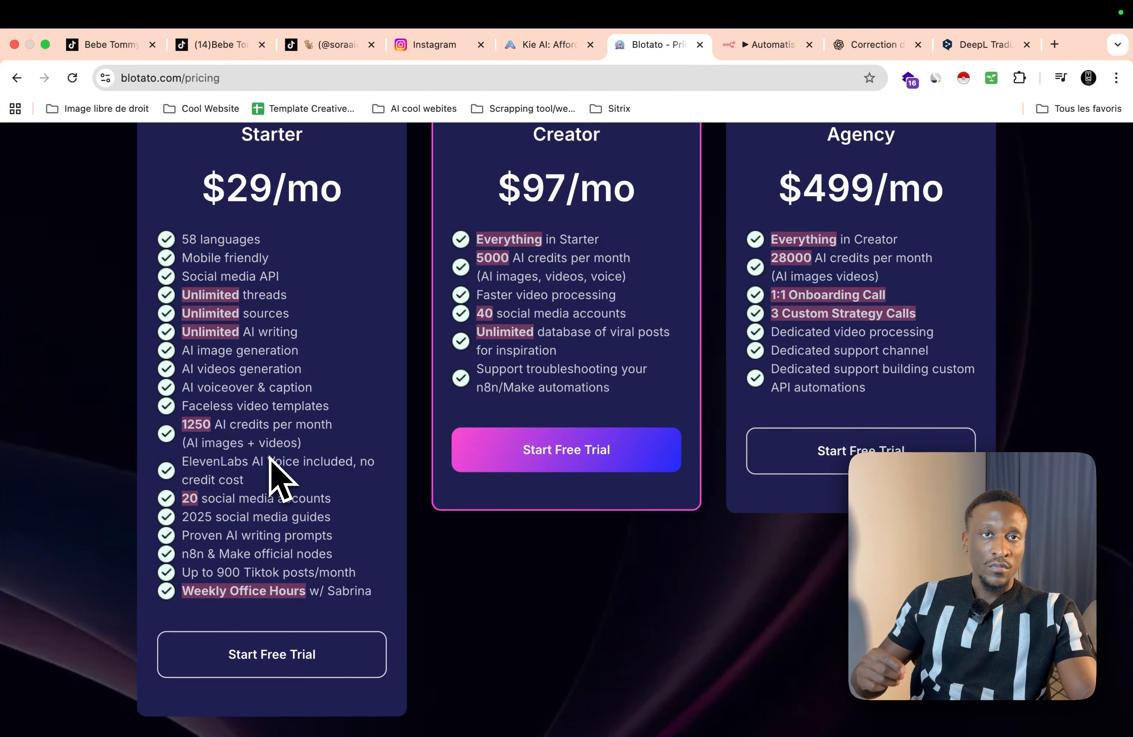
scroll(271, 459, up, 5)
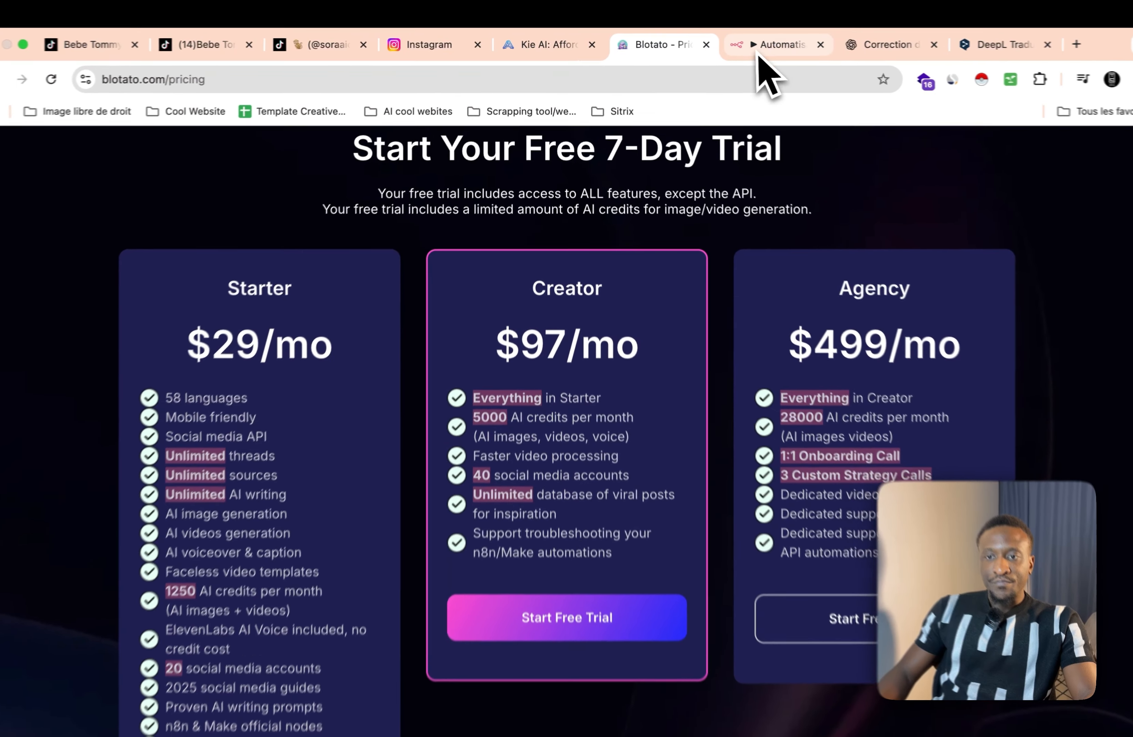
Step: Switch to the n8n workflow Automatisation des contenus and examine its script, Sora 2 video creation and automatic publication sections
click(765, 45)
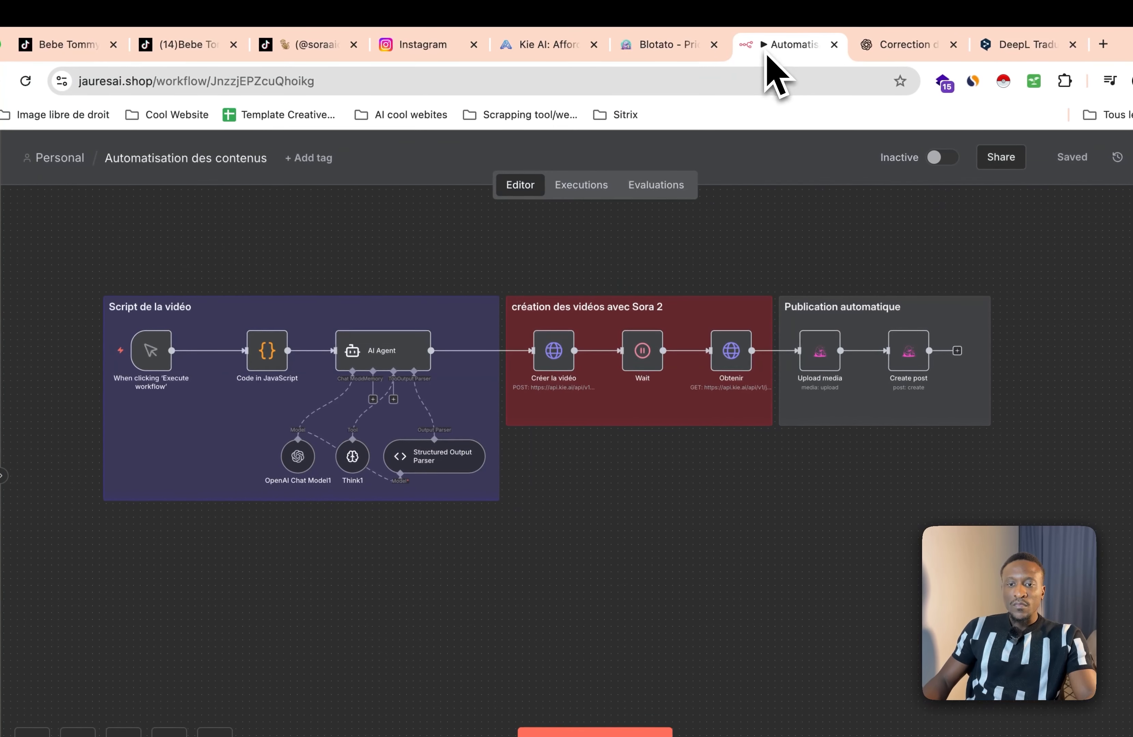
scroll(478, 388, up, 2)
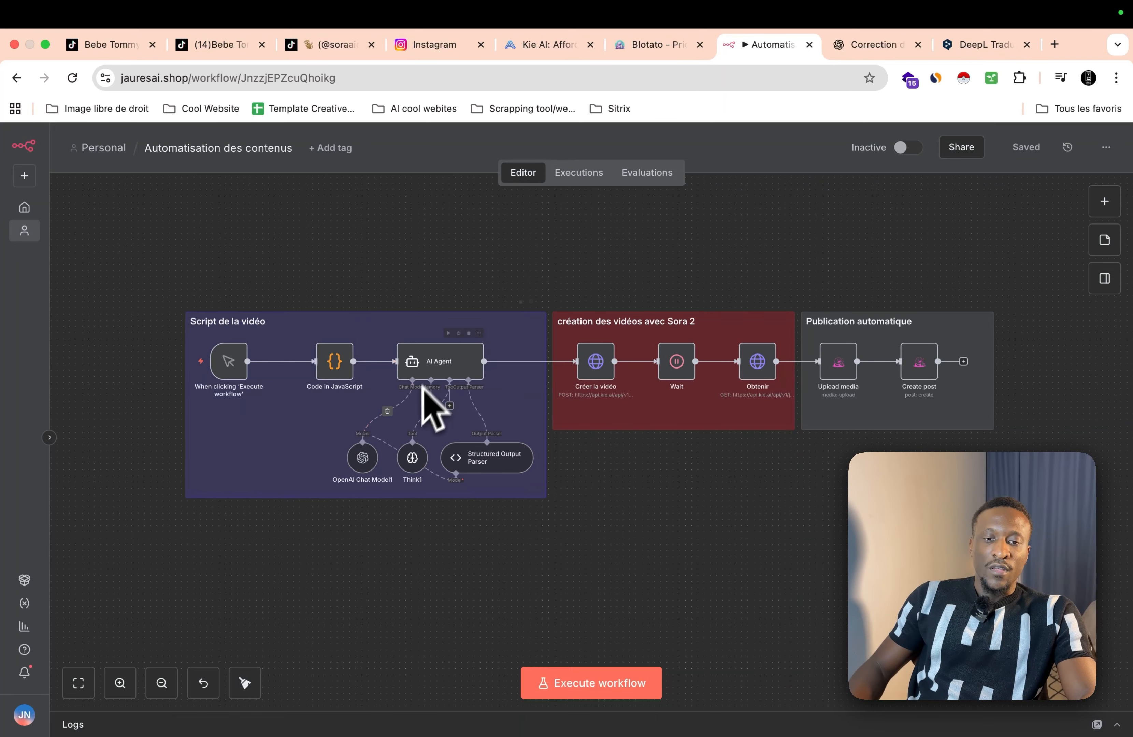
scroll(412, 445, down, 2)
scroll(412, 444, up, 2)
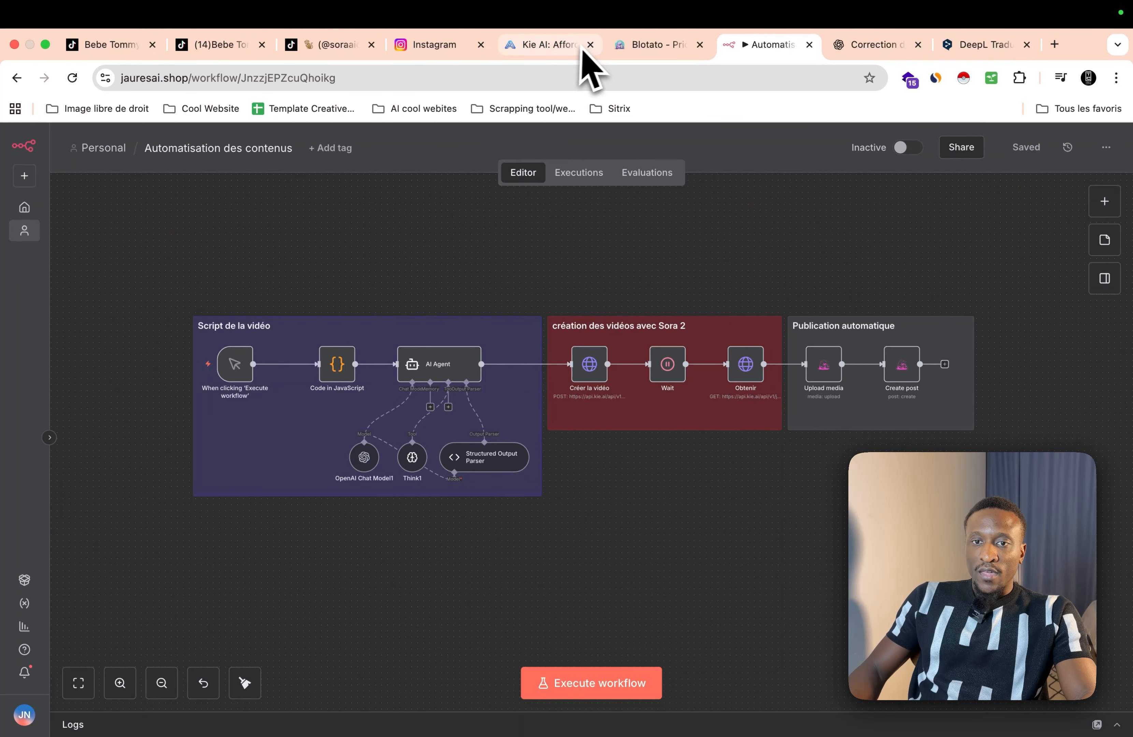
Step: Switch to the Kie AI logs and play the latest sora-2-text-to-video result in full screen
click(555, 53)
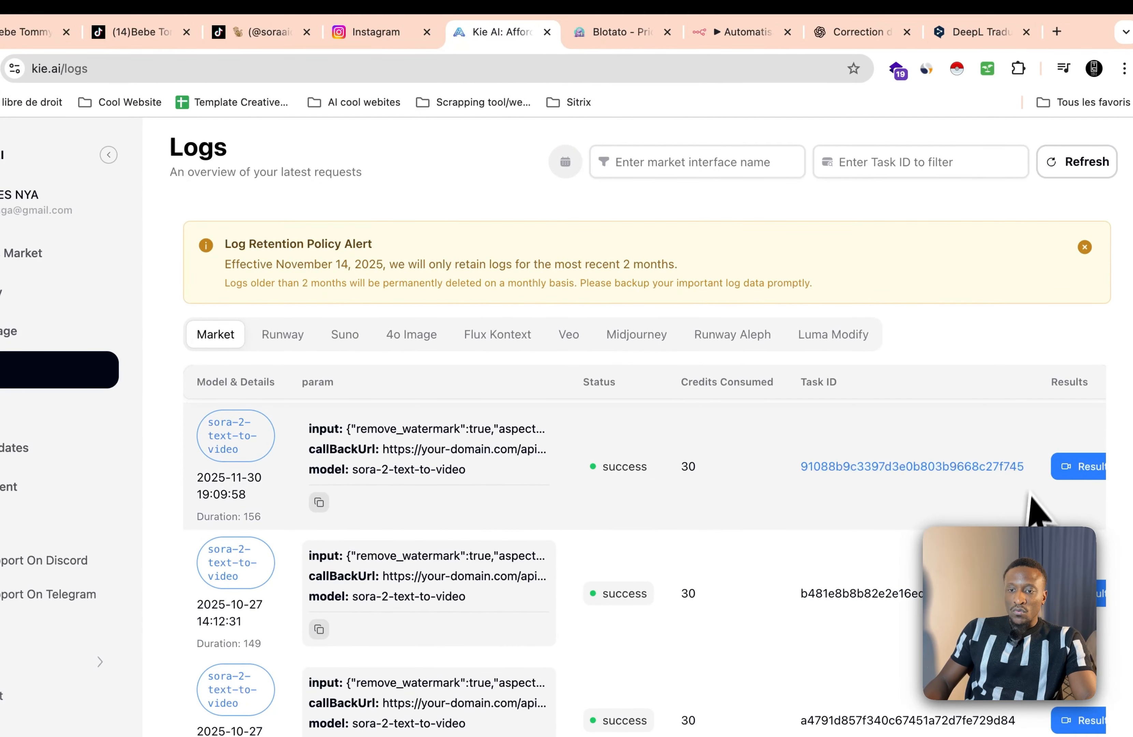
mouse_move(888, 471)
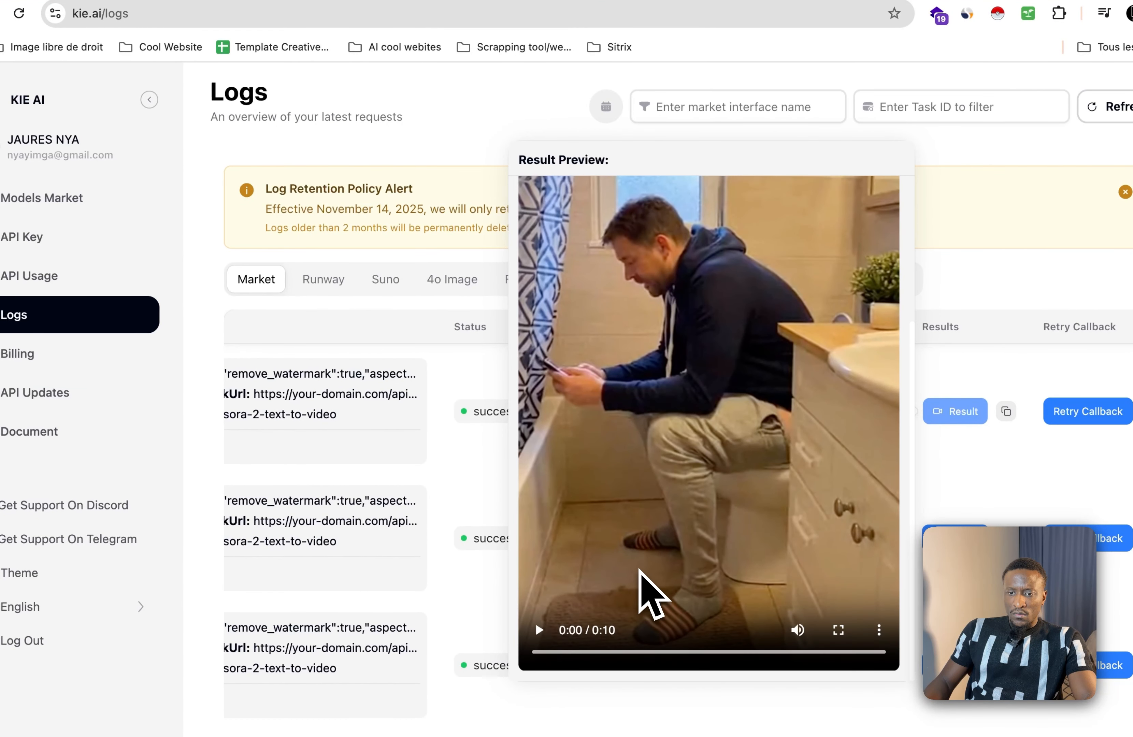
click(838, 630)
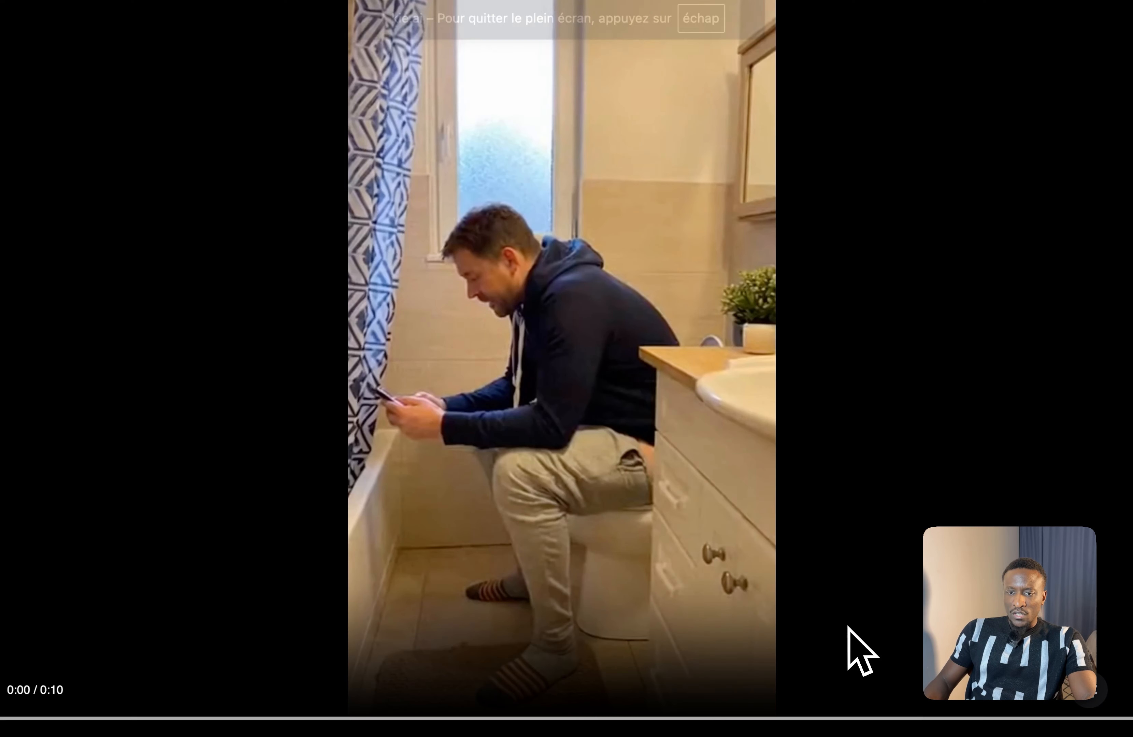
click(39, 689)
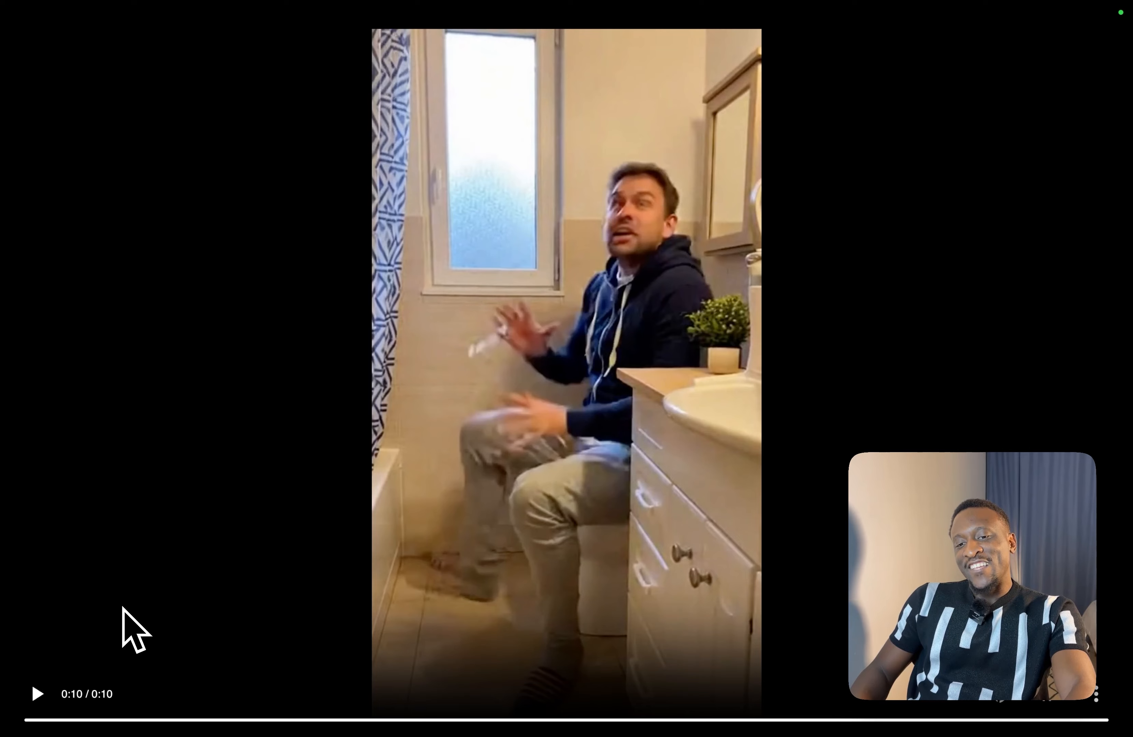
key(Escape)
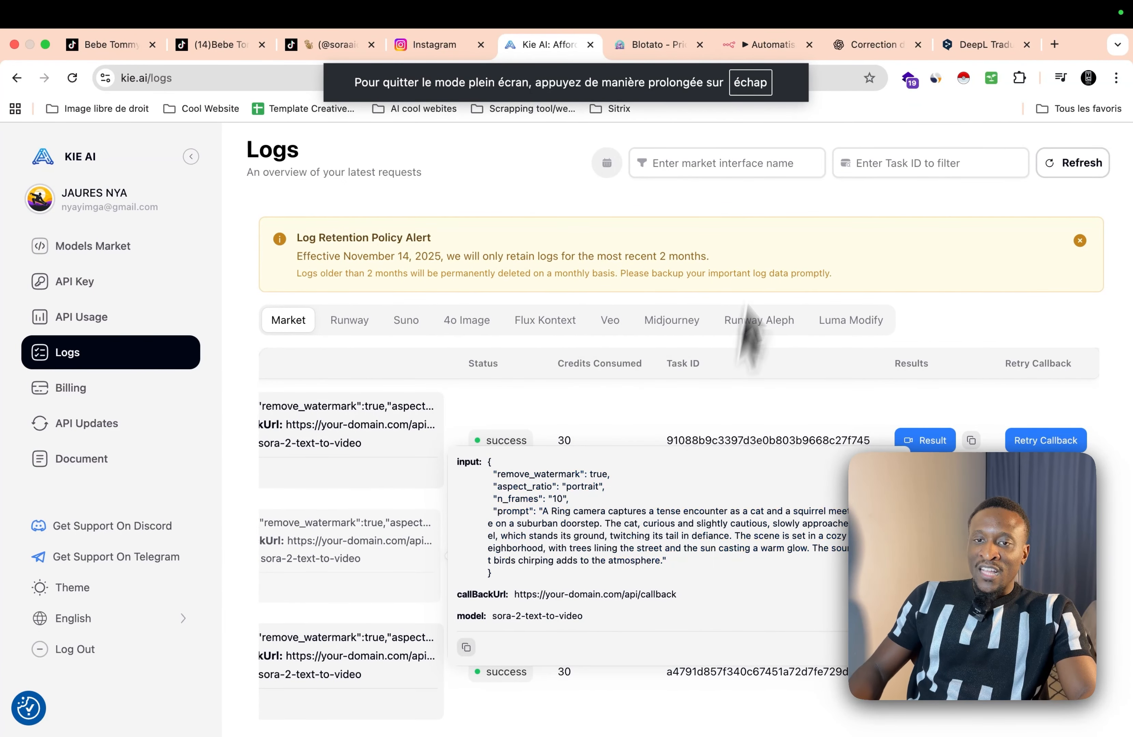
mouse_move(898, 444)
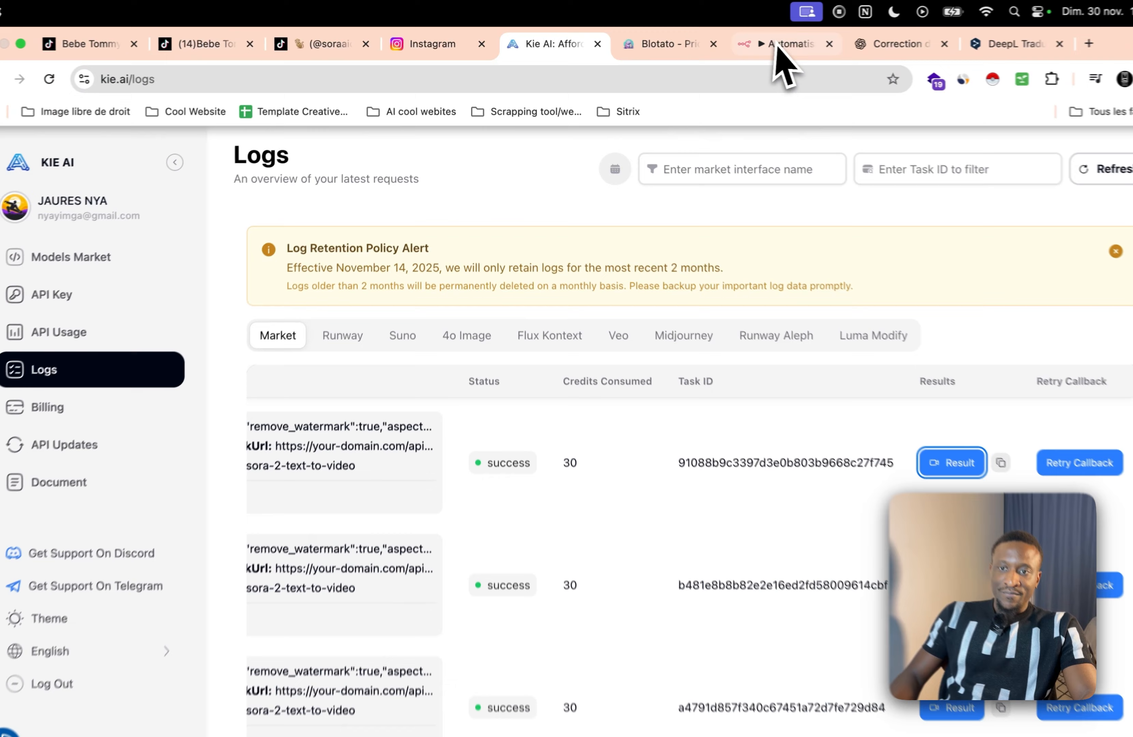
Step: Return to the n8n workflow and delete the manual trigger node before the Code in JavaScript node
click(771, 44)
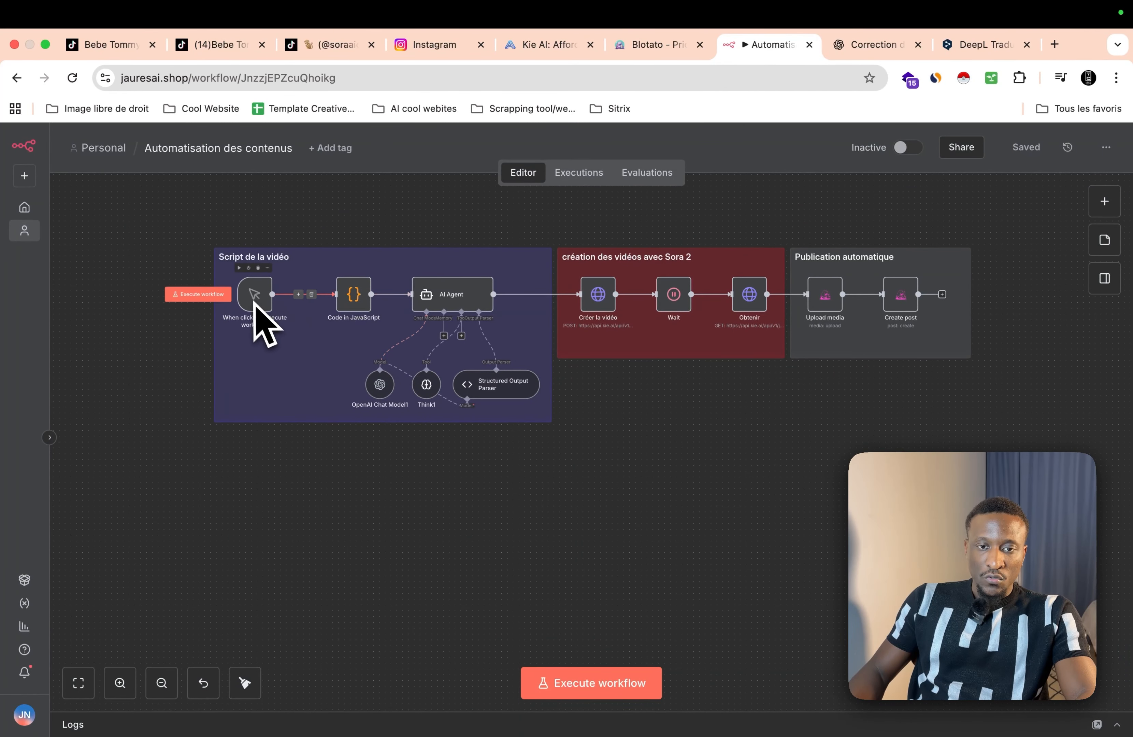
click(258, 267)
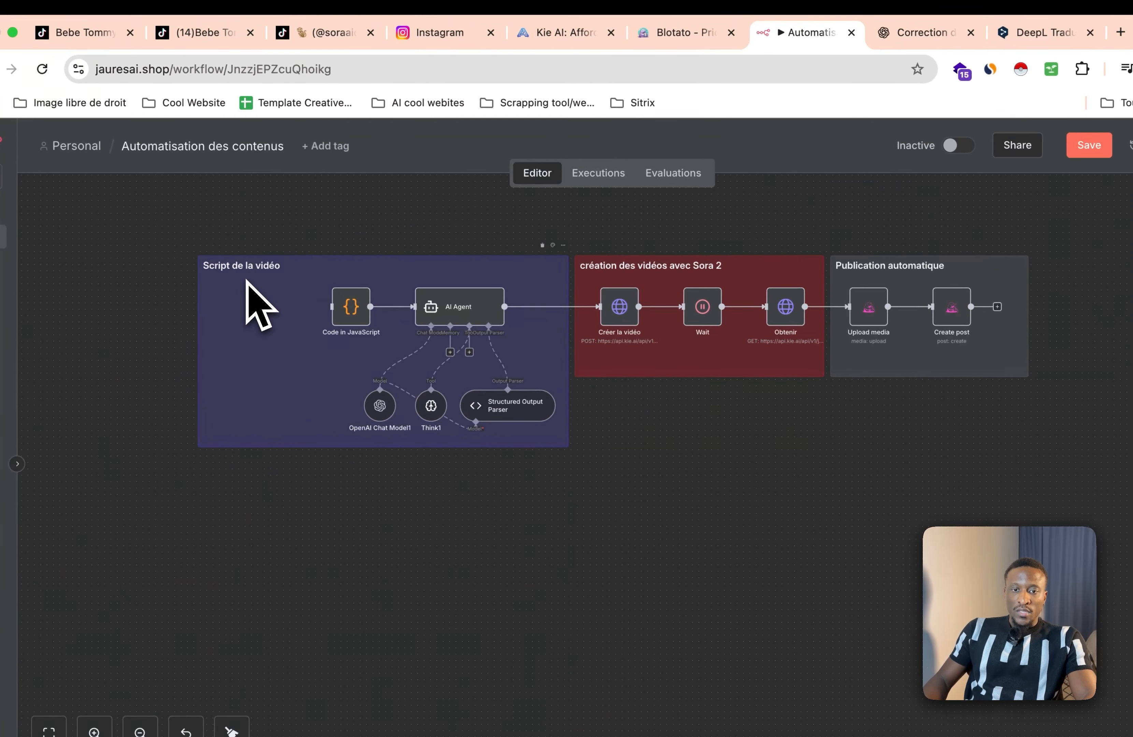
scroll(253, 297, down, 2)
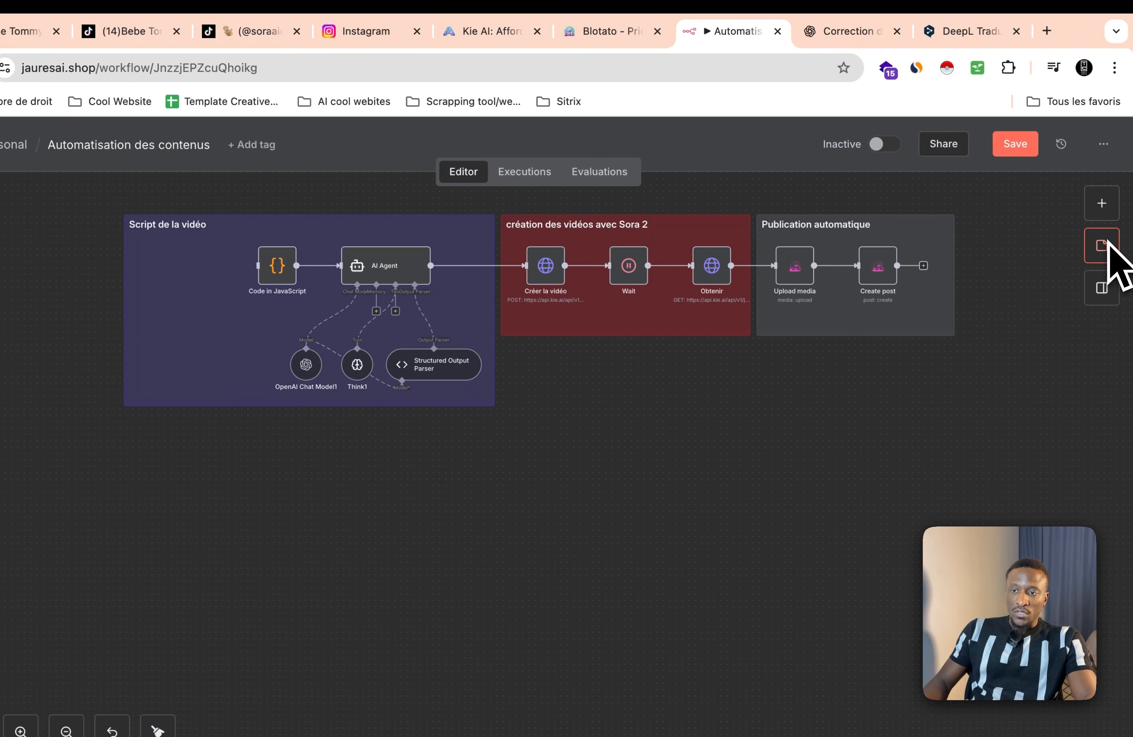
click(1106, 213)
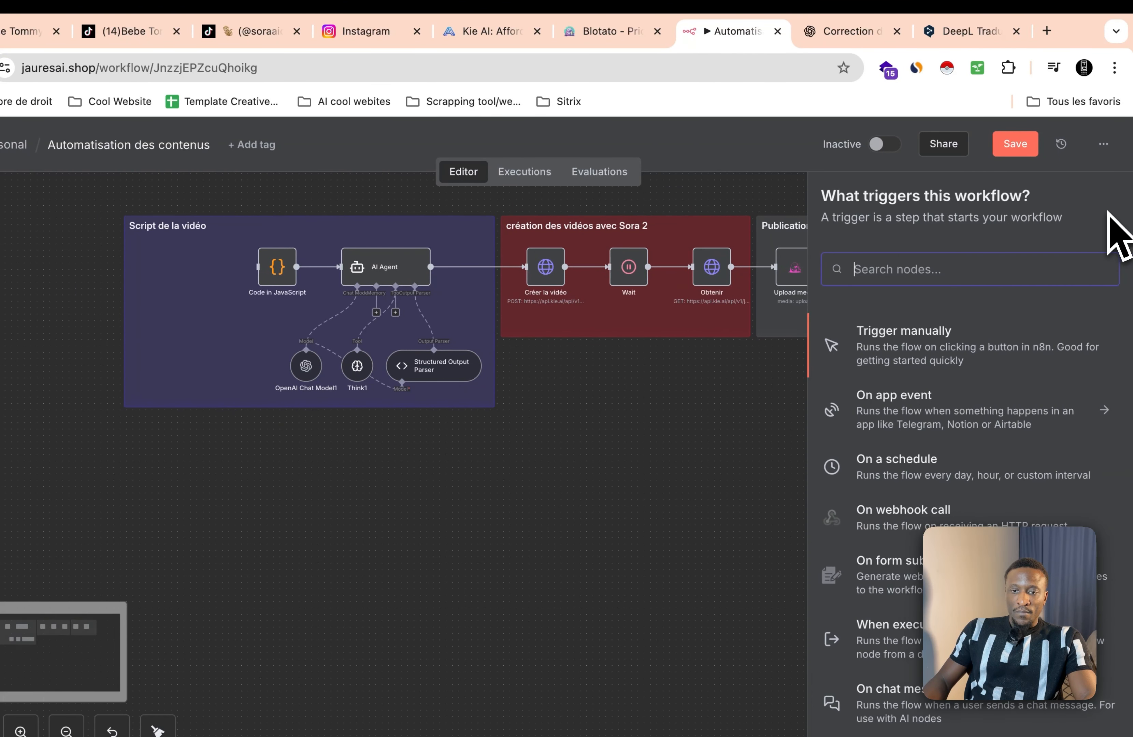
click(897, 347)
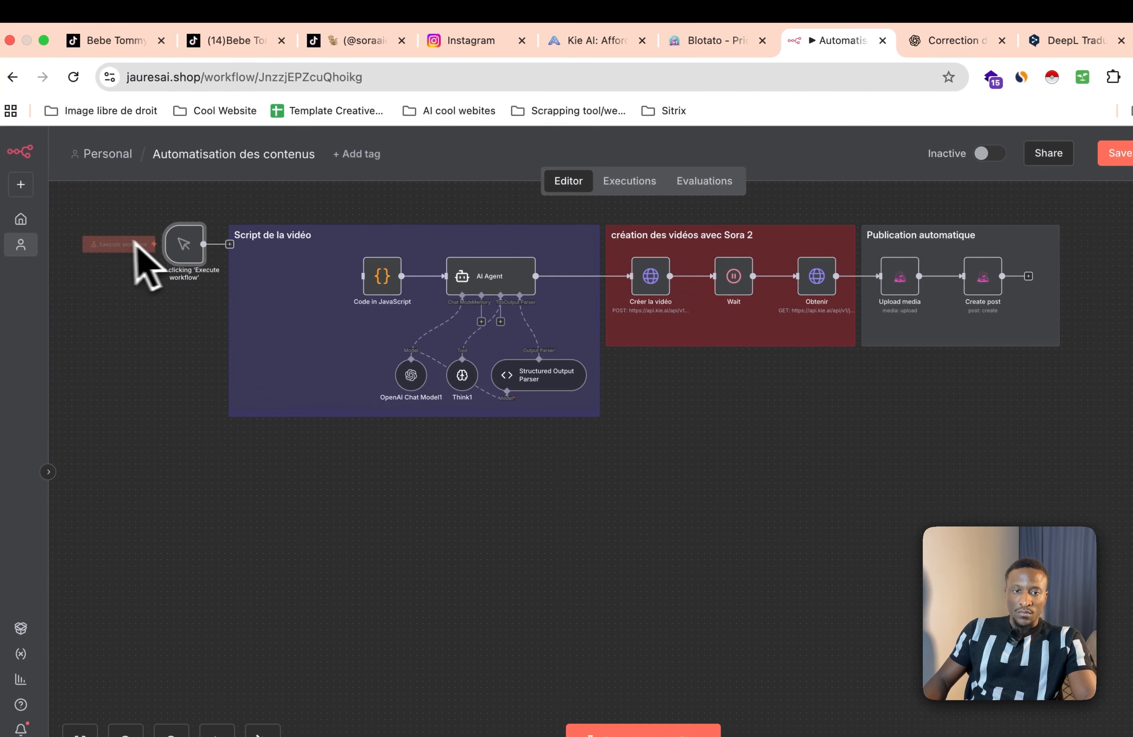
click(124, 215)
Step: Add a Schedule Trigger to the workflow with its default rule and place it below the Script de la vidéo group
click(1123, 204)
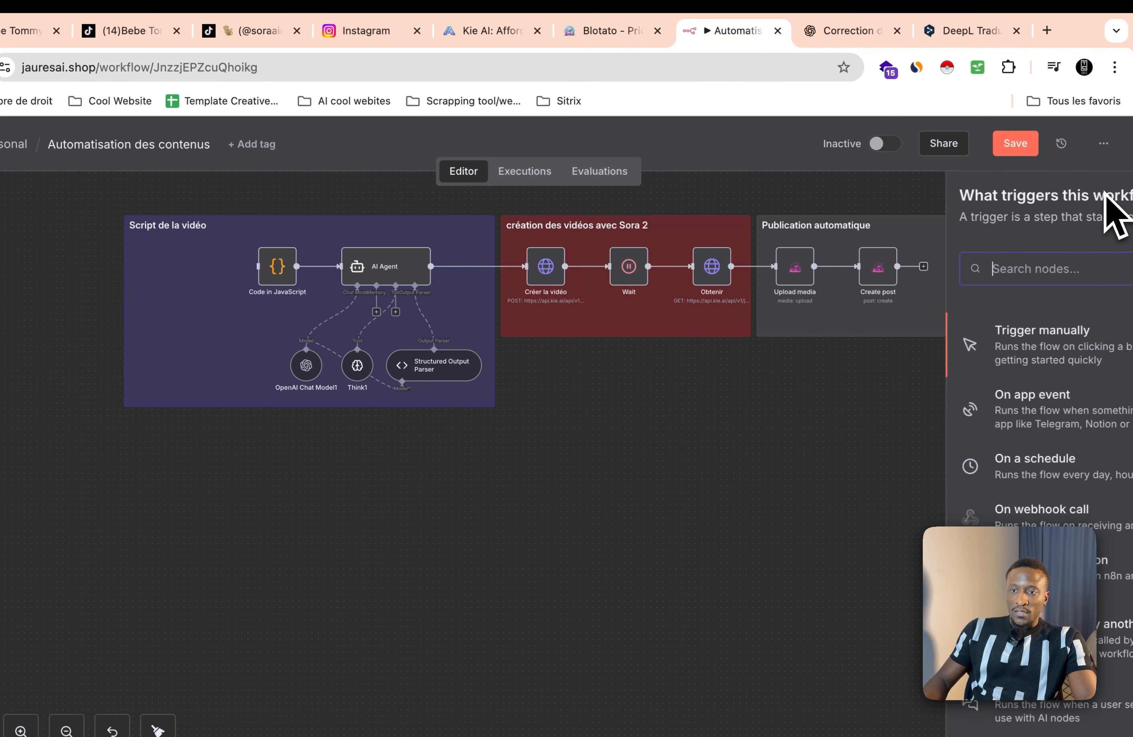
scroll(974, 412, down, 2)
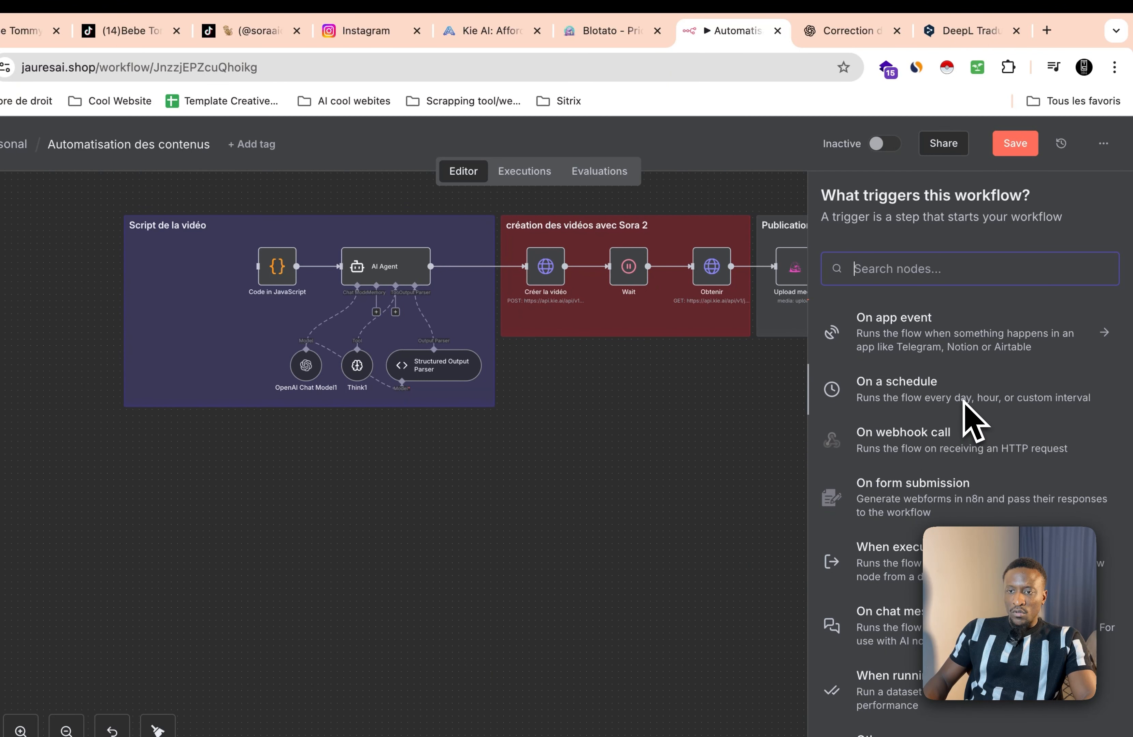
click(971, 412)
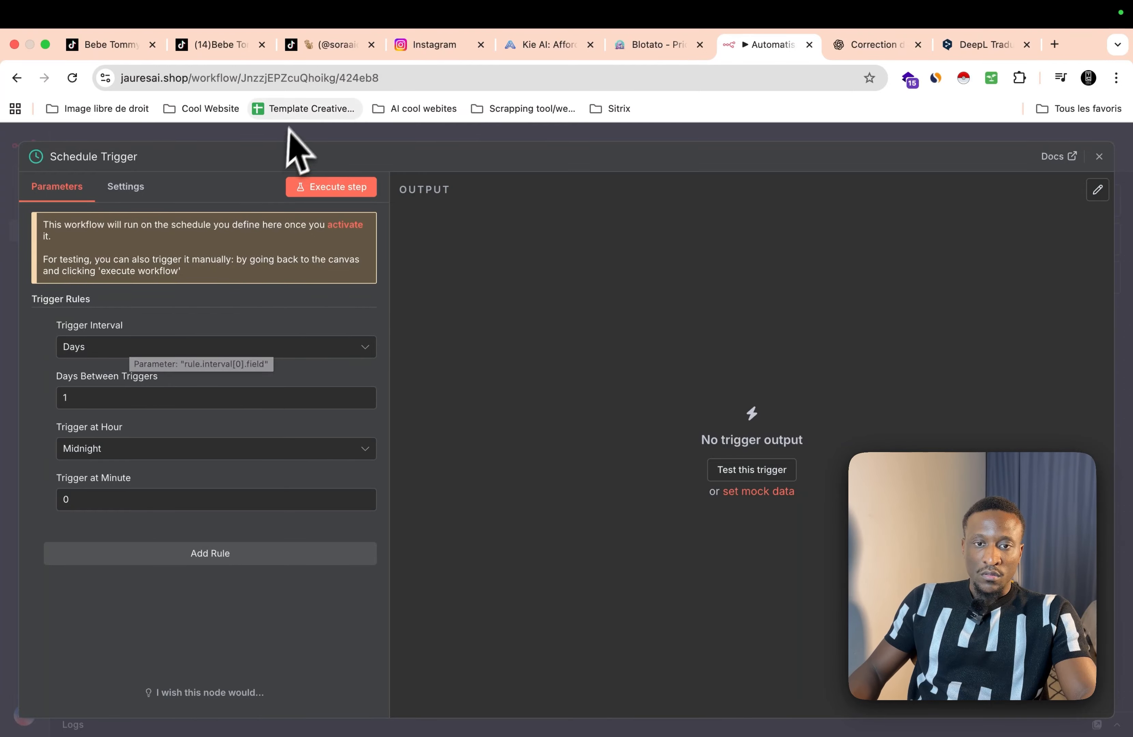
click(326, 130)
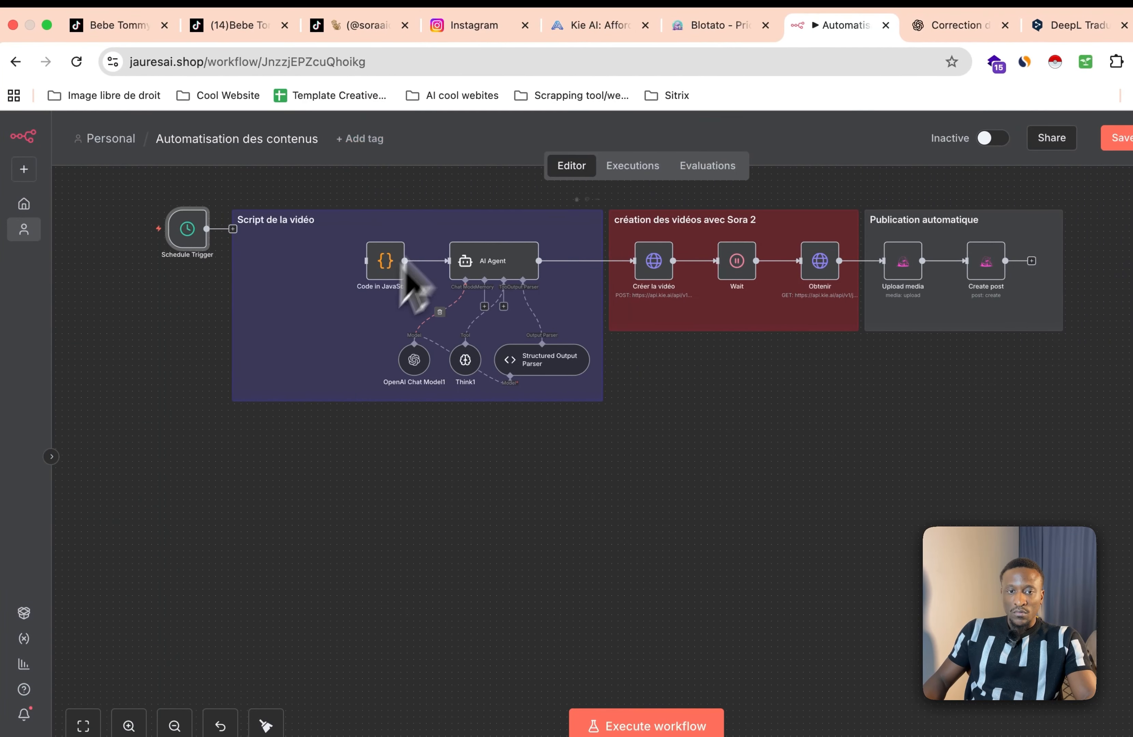
drag(195, 238, 375, 493)
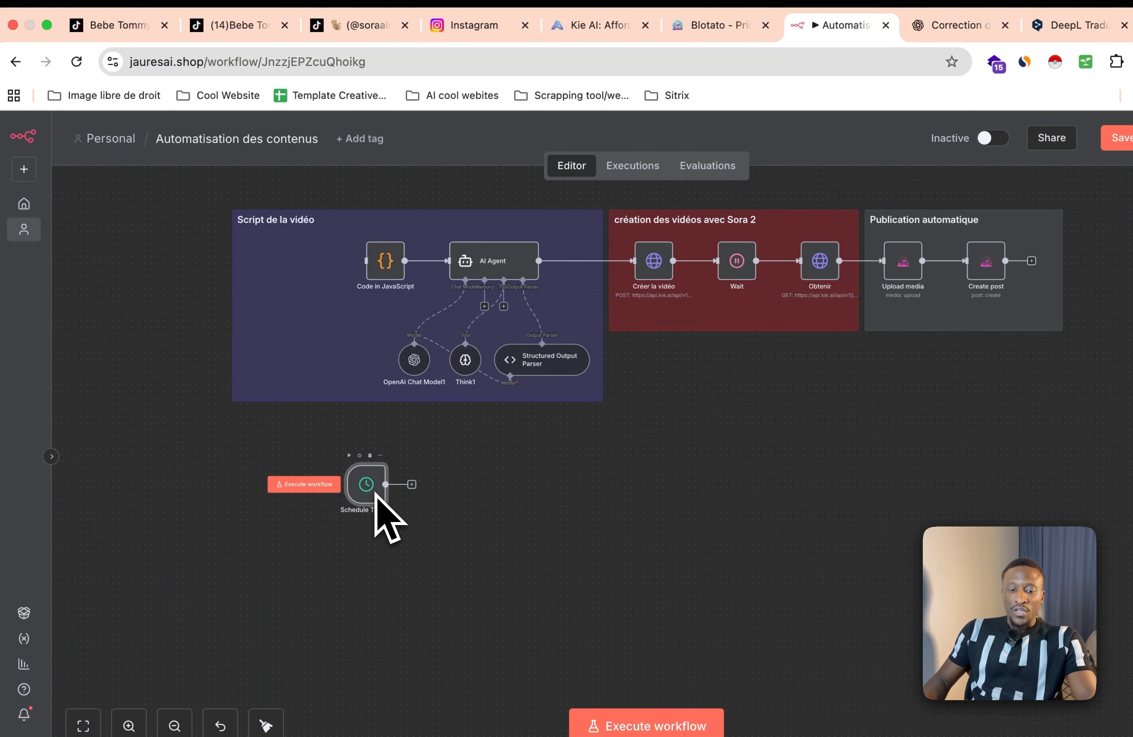
Step: Execute the Schedule Trigger node on its own
scroll(376, 494, up, 5)
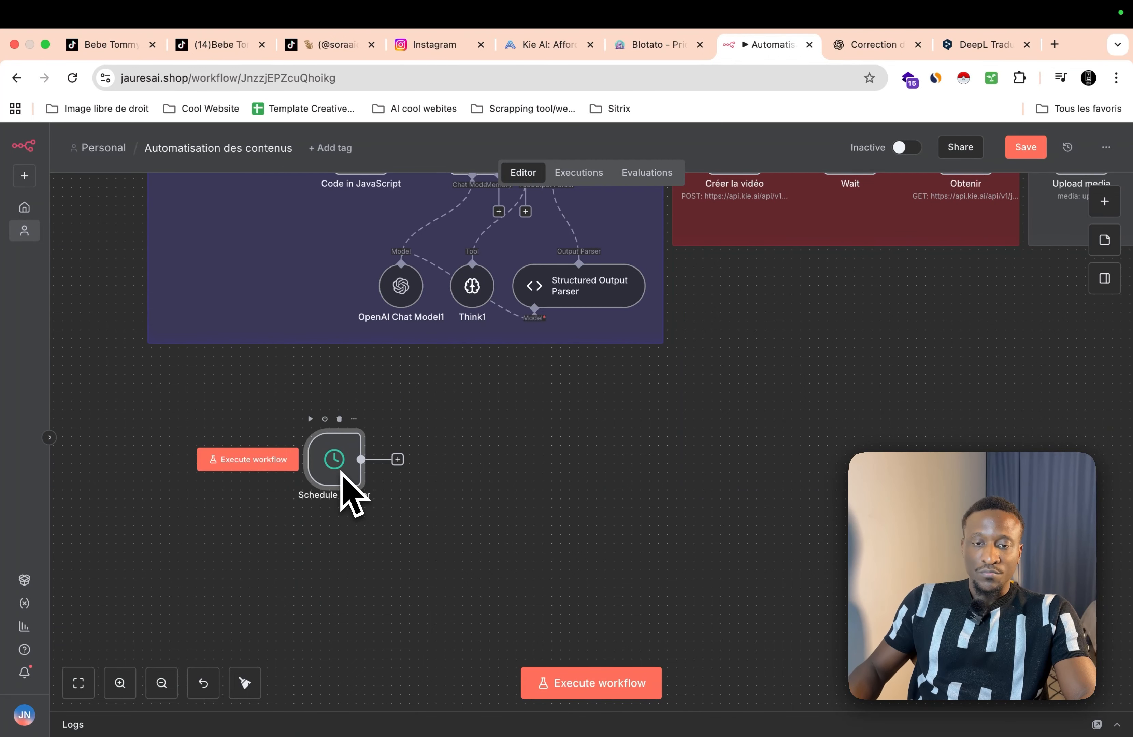
scroll(342, 472, up, 2)
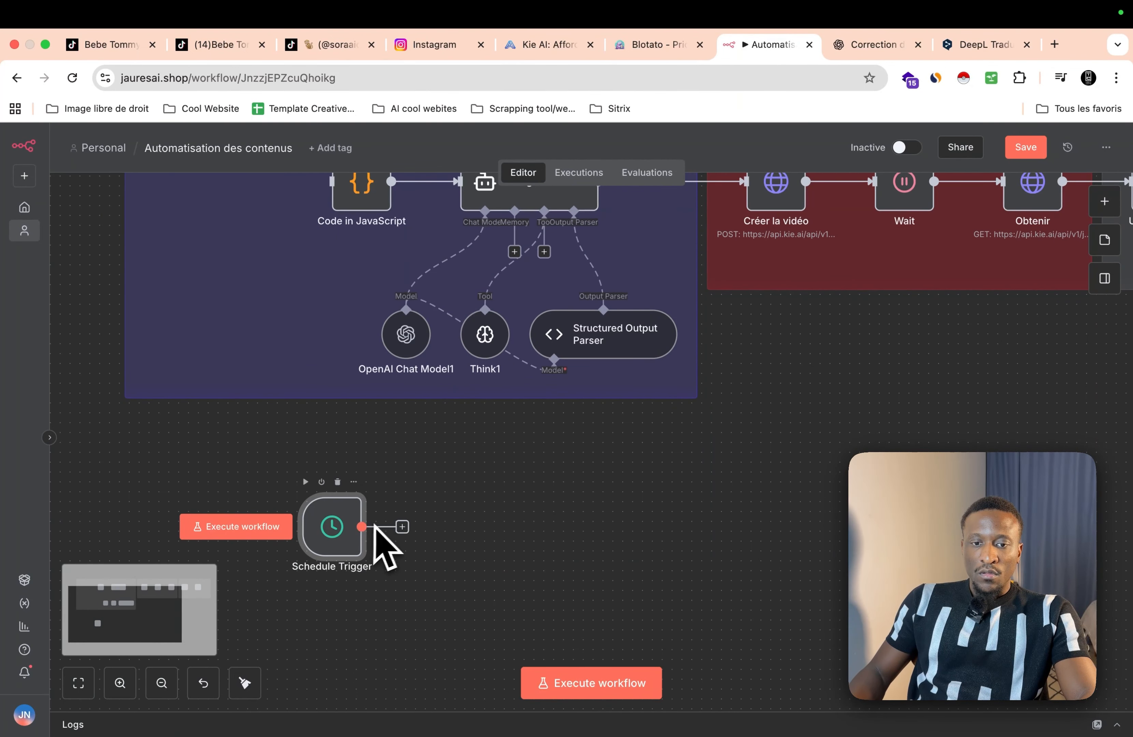
click(305, 482)
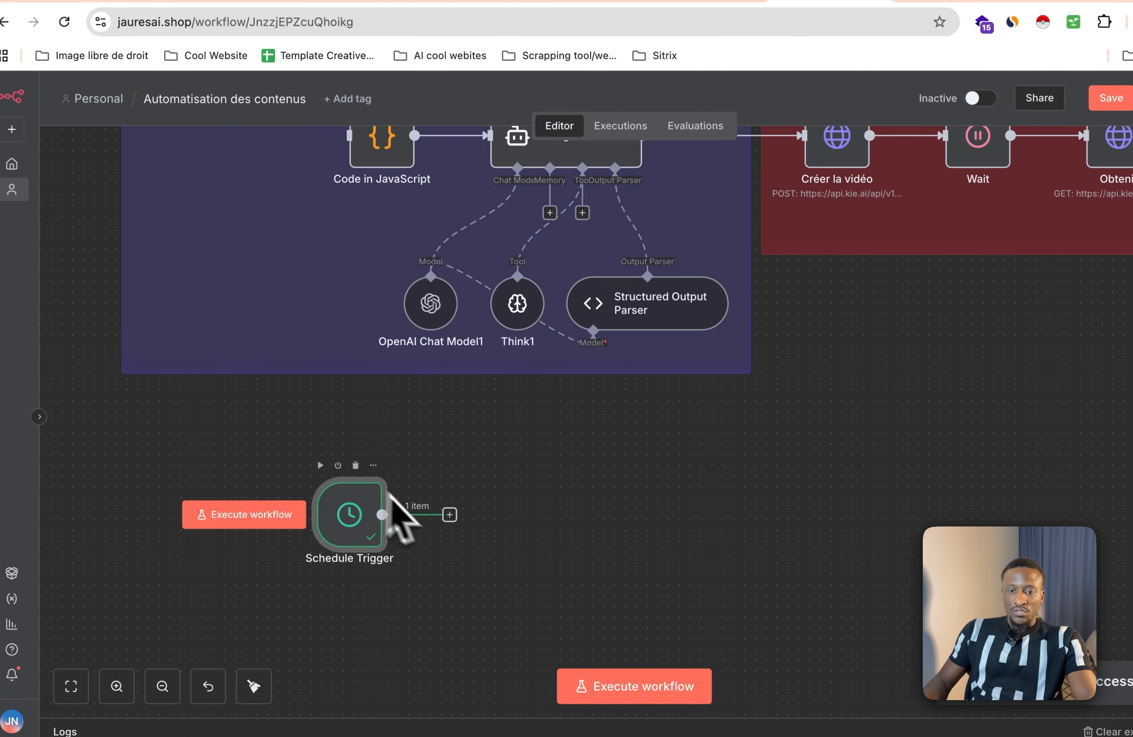
Step: Search for "code" and connect a Code in JavaScript node after the Schedule Trigger
scroll(375, 524, up, 2)
scroll(372, 527, up, 1)
scroll(370, 526, down, 2)
scroll(370, 526, down, 1)
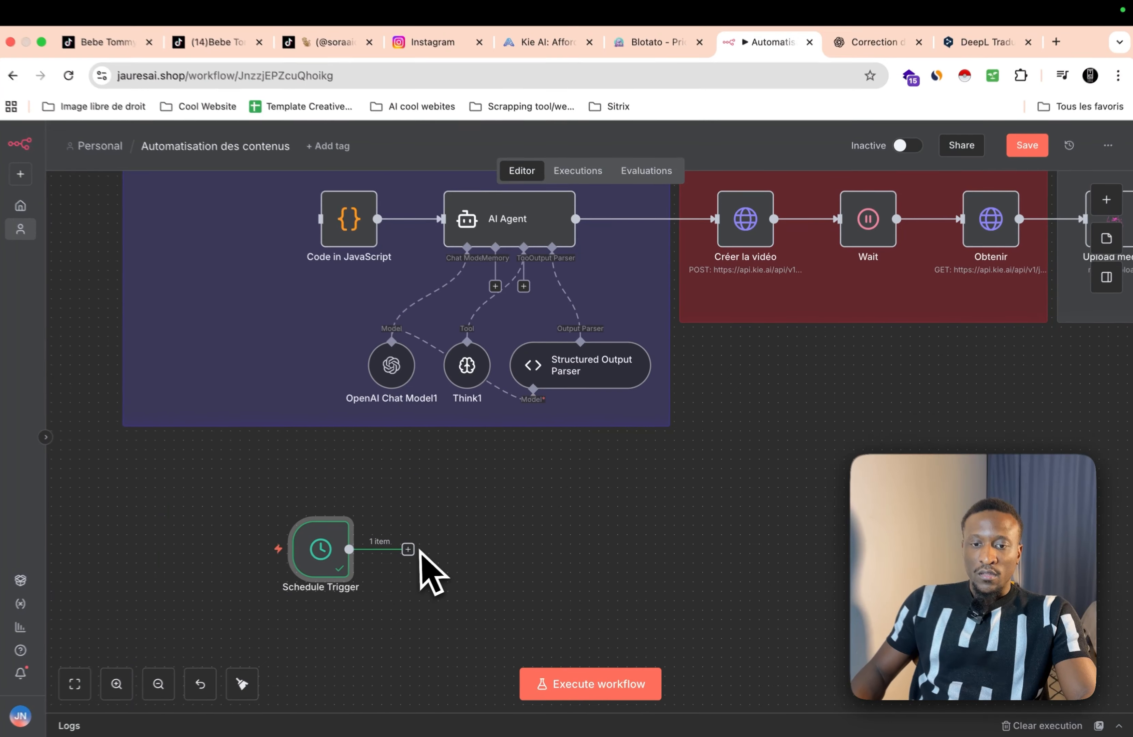
click(409, 549)
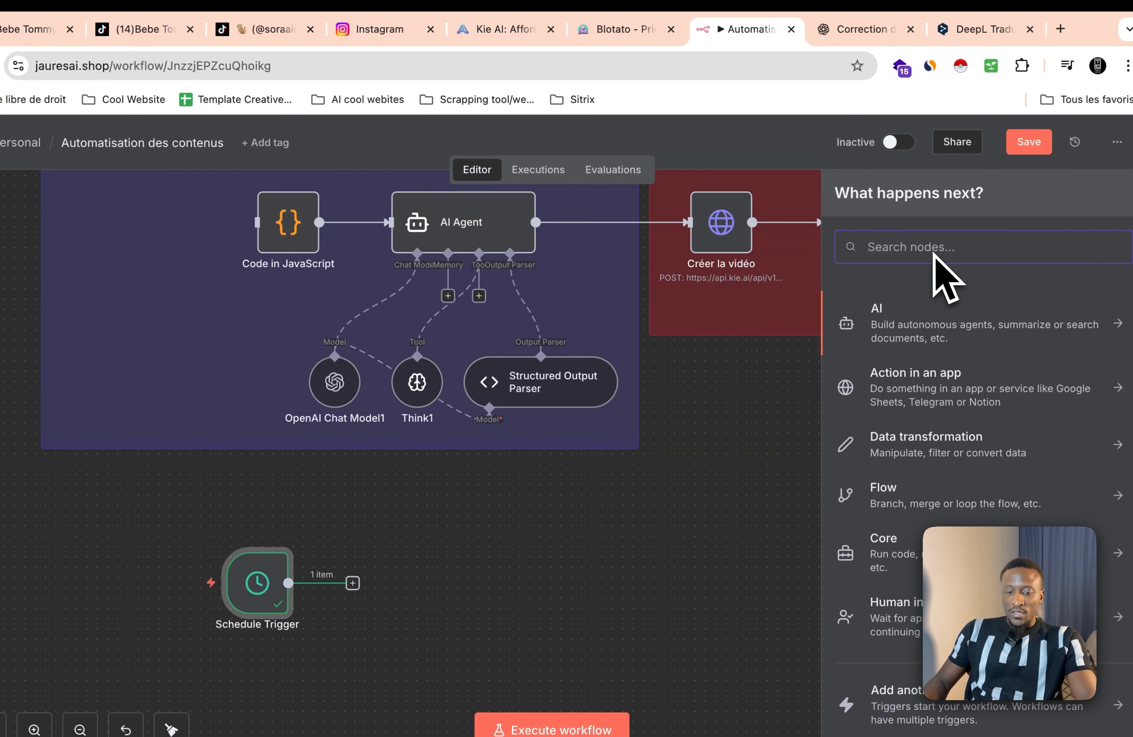
text(code)
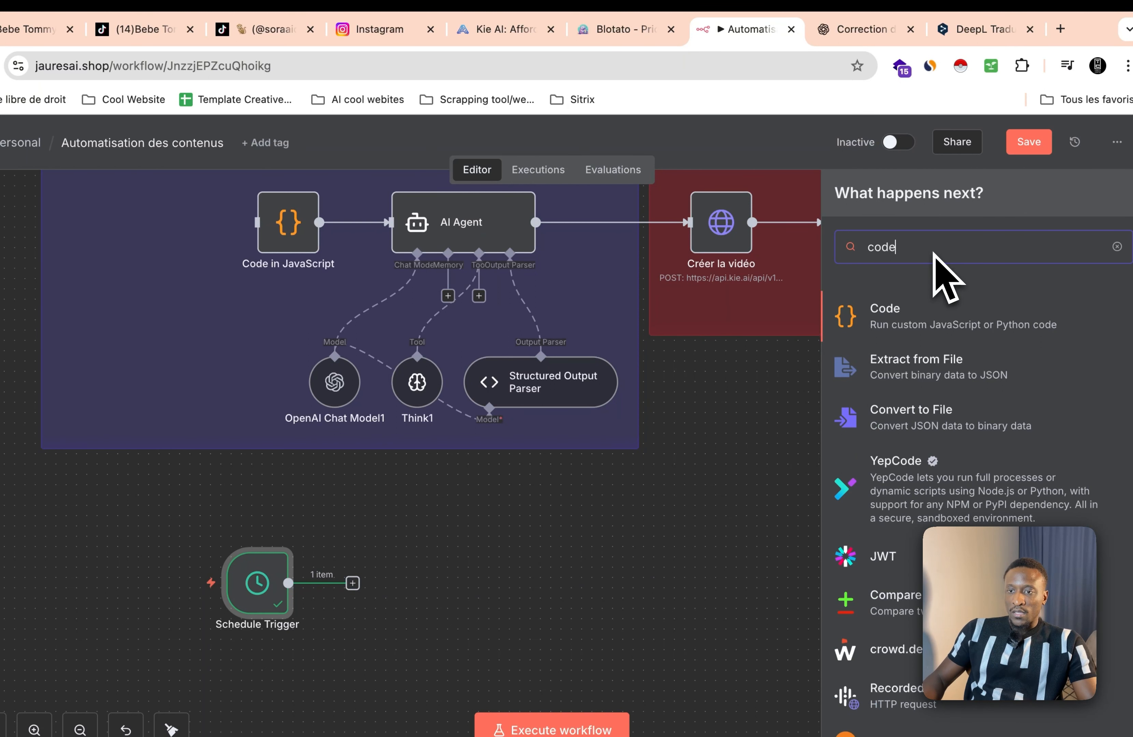
click(976, 304)
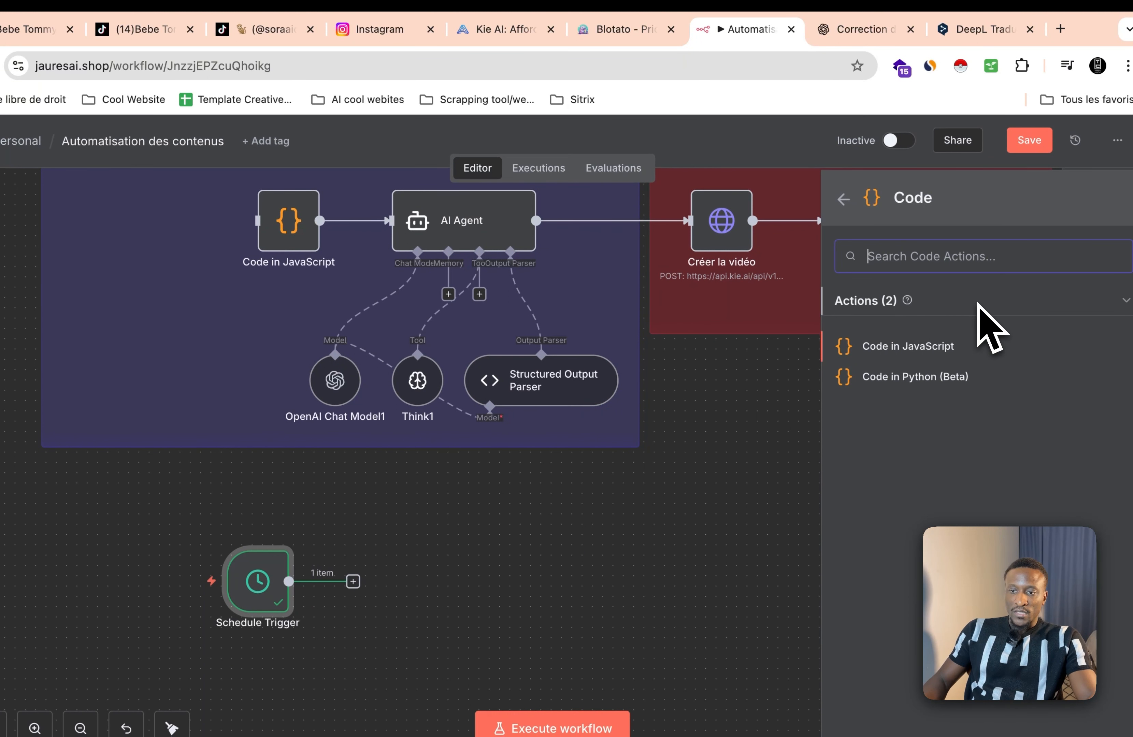
click(922, 351)
Step: Clear the default script from the new JavaScript code node and return to the canvas
drag(614, 457, 378, 353)
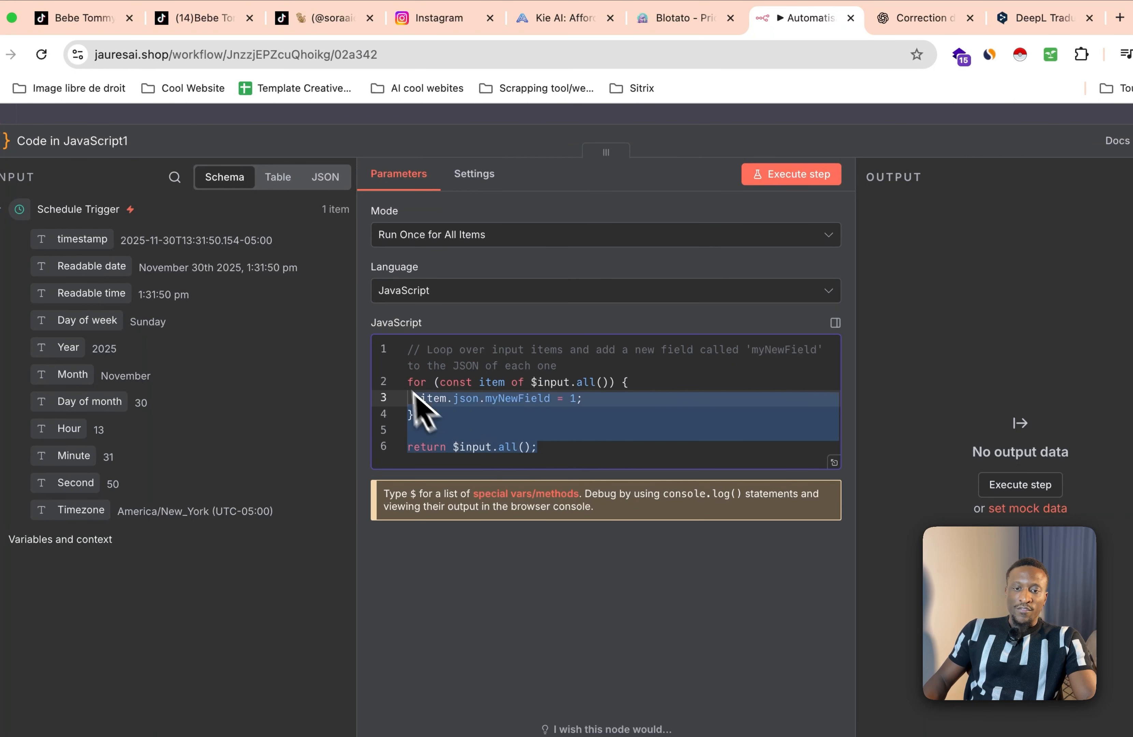
key(BackSpace)
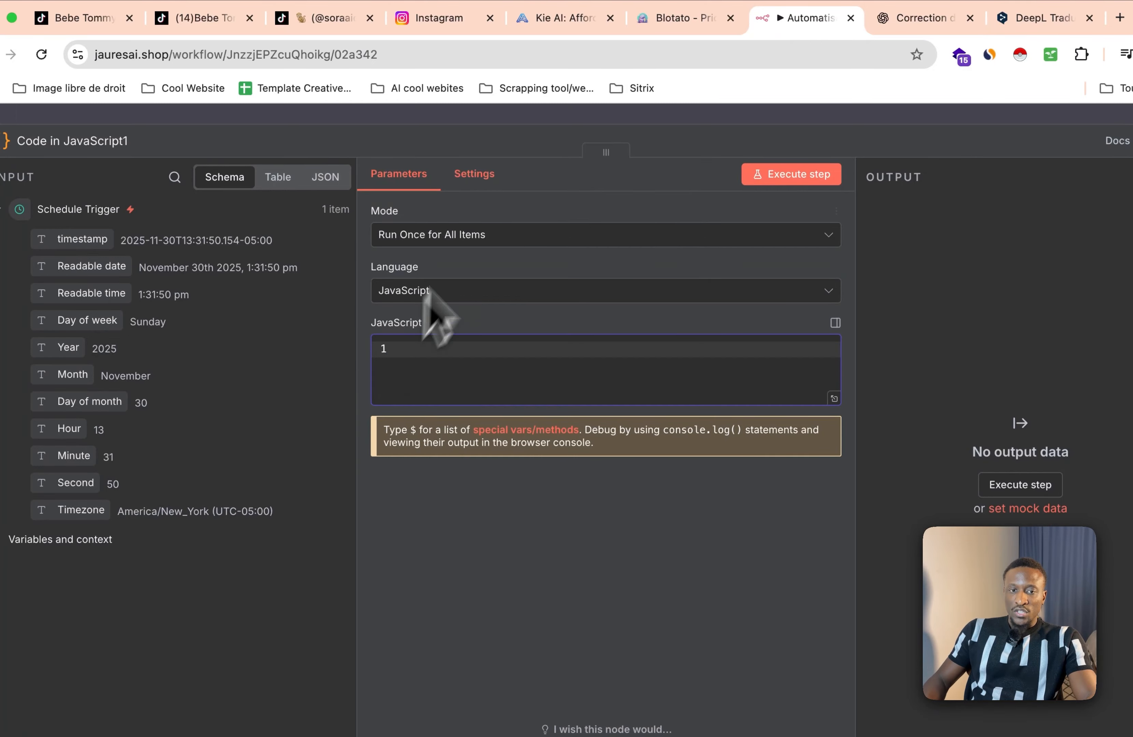
click(502, 123)
Step: Copy the entire random number script from the existing Code in JavaScript node in the Script de la vidéo group
scroll(444, 278, up, 2)
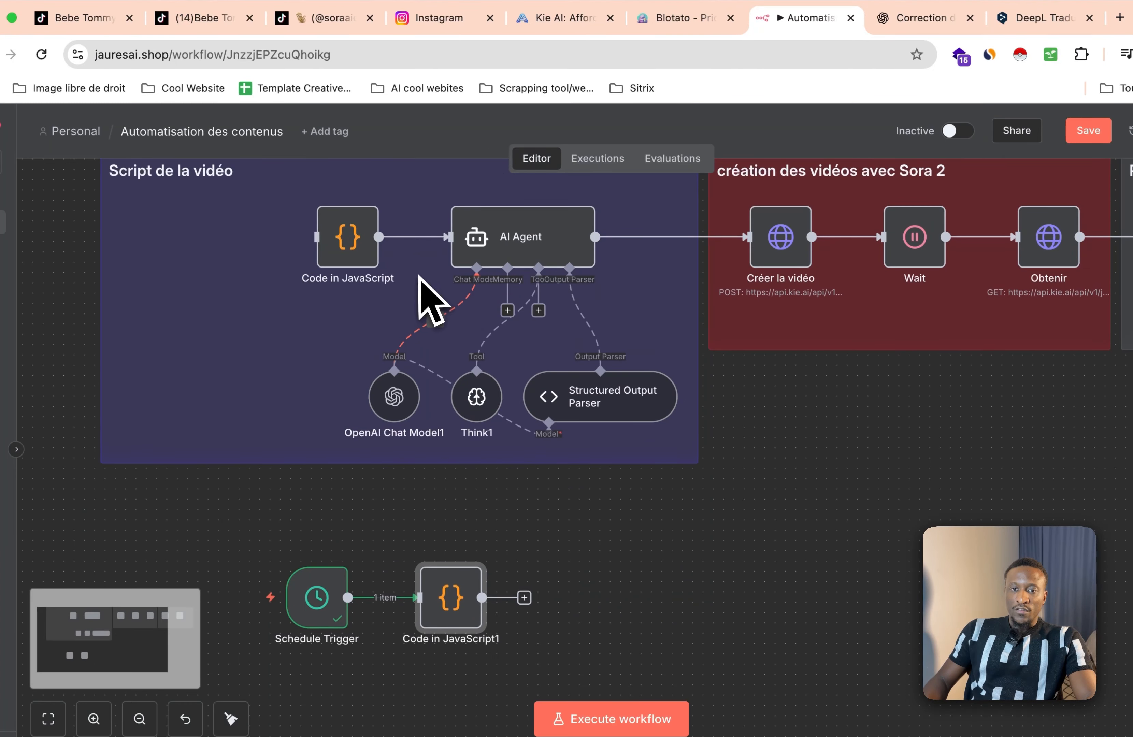
double_click(358, 249)
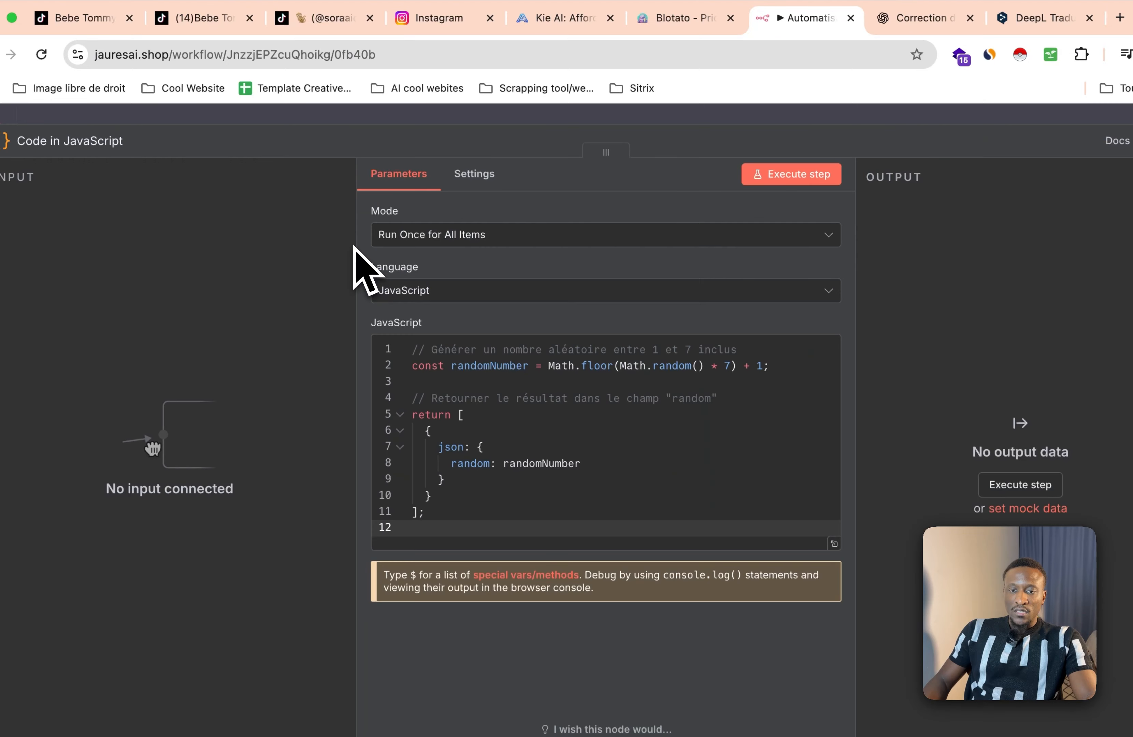
click(482, 402)
key(super+a)
key(super+c)
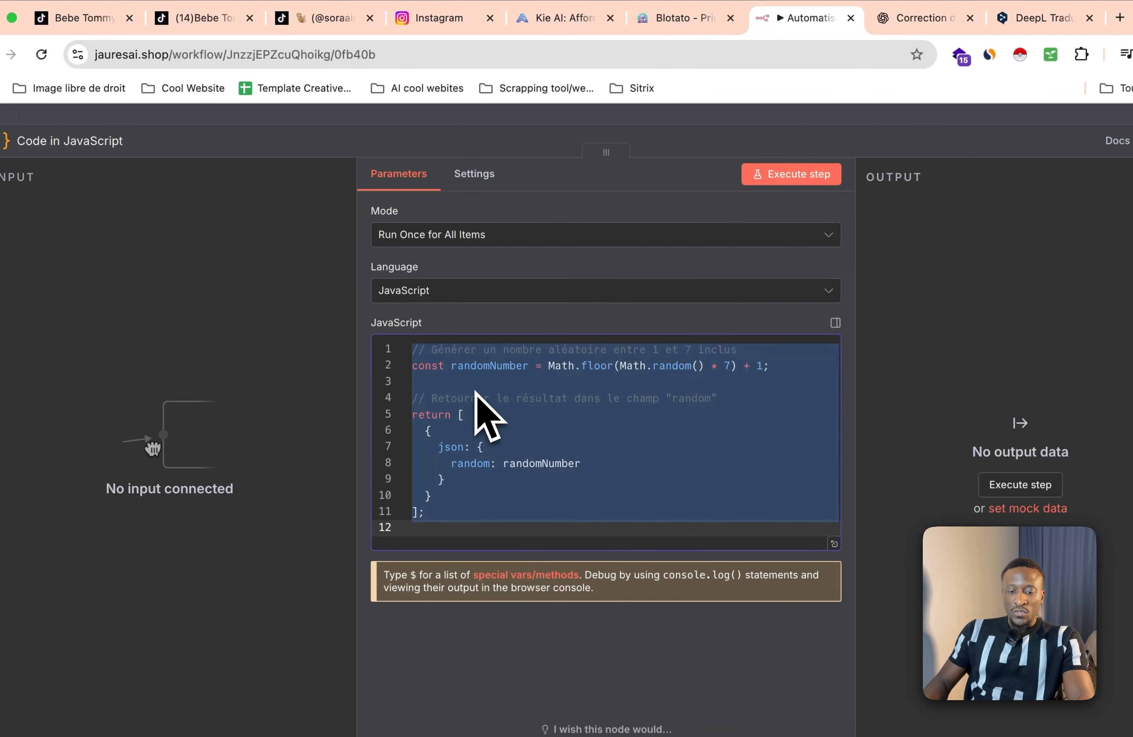
click(479, 113)
Step: Replace the script in the code node after the Schedule Trigger with the copied 1 to 7 random number script and return to the canvas
click(454, 593)
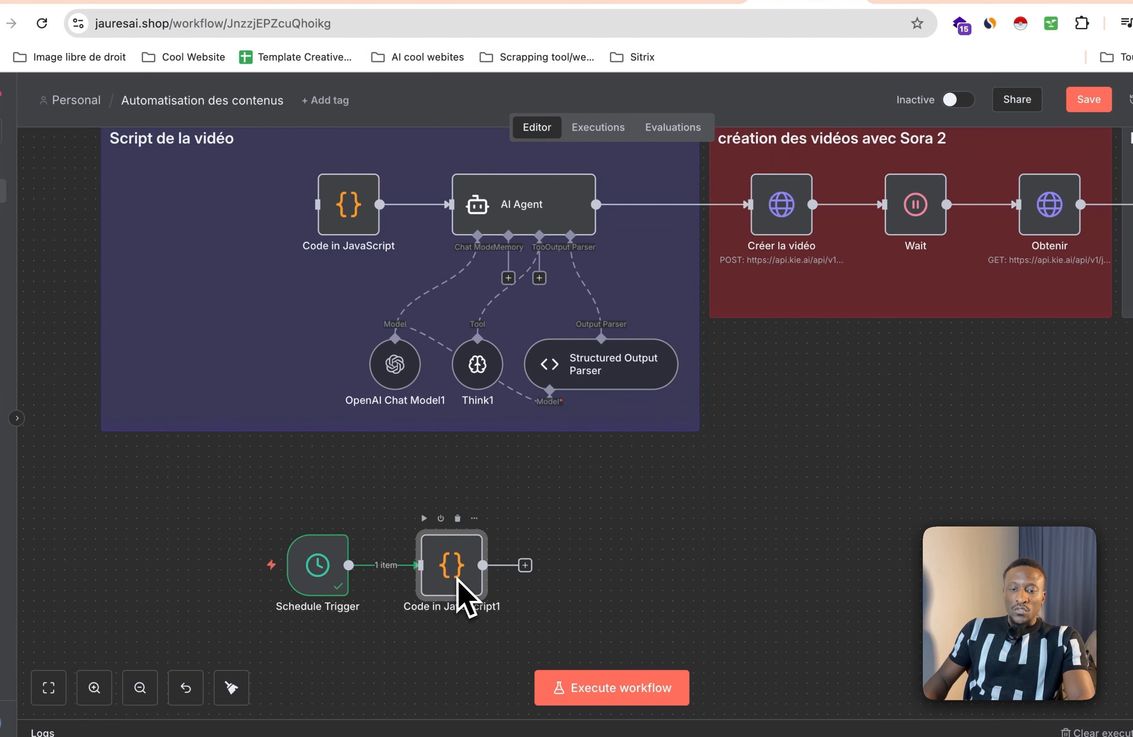
double_click(458, 592)
click(506, 354)
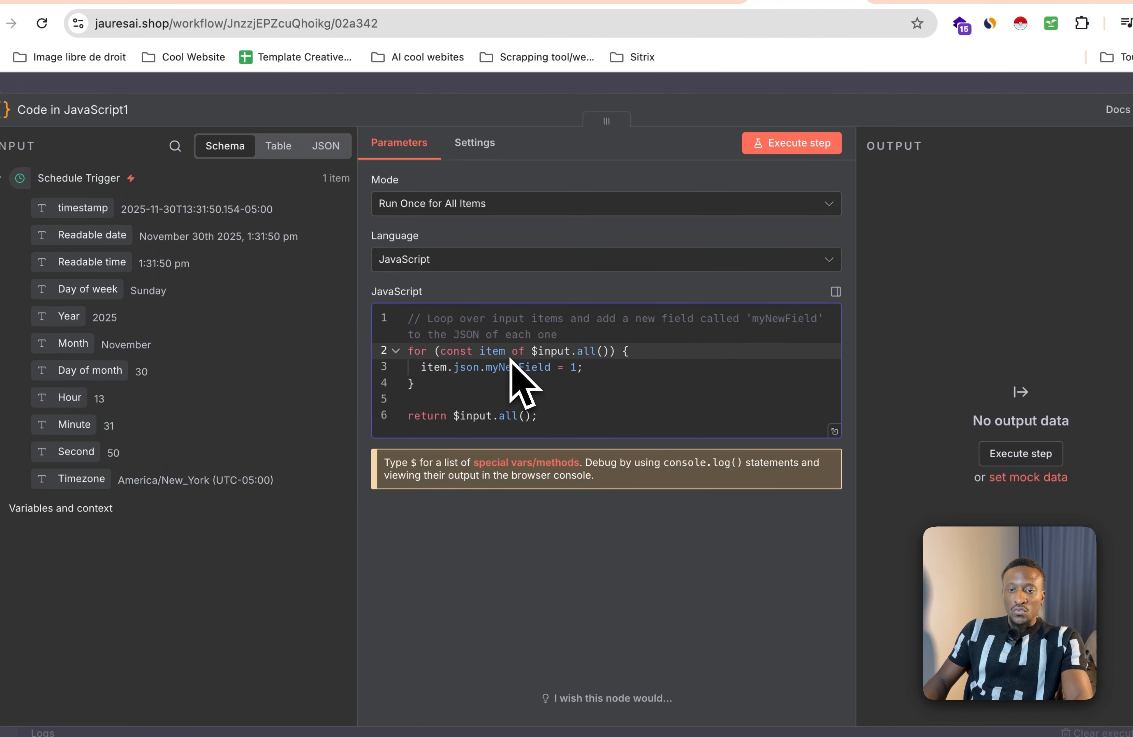
key(ctrl+a)
key(super+v)
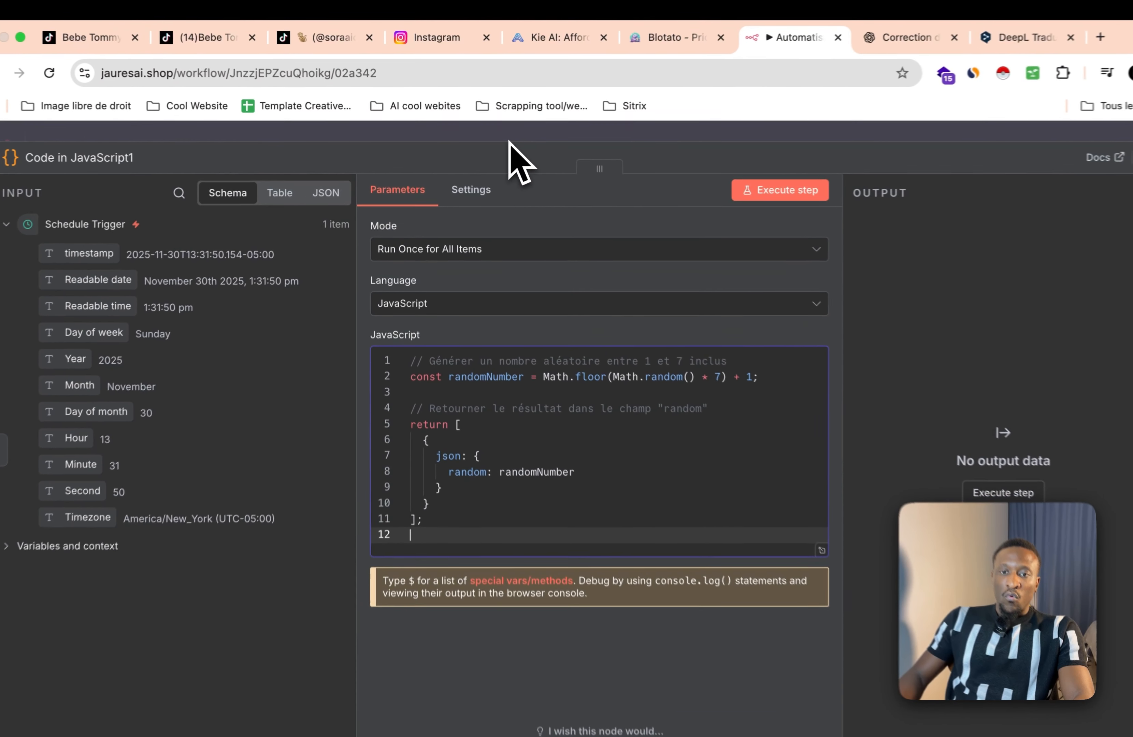
key(Escape)
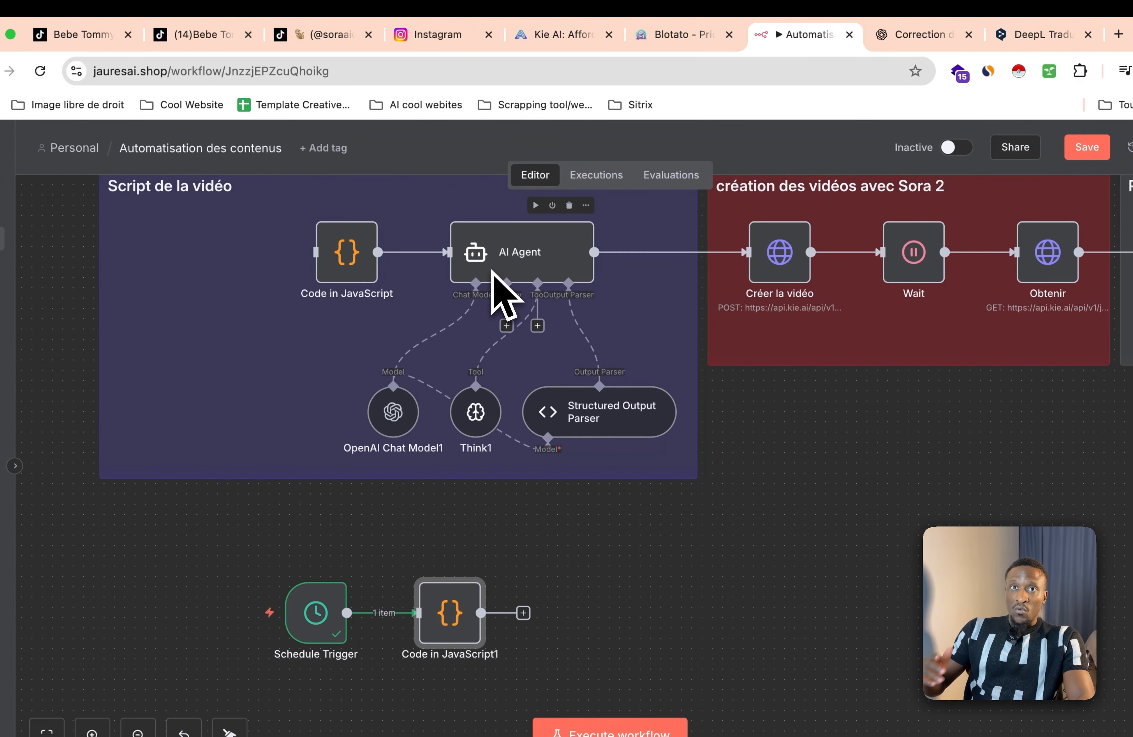
Step: Execute the new JavaScript code node, rerun it from its details to generate other random numbers, and close it
scroll(492, 272, down, 5)
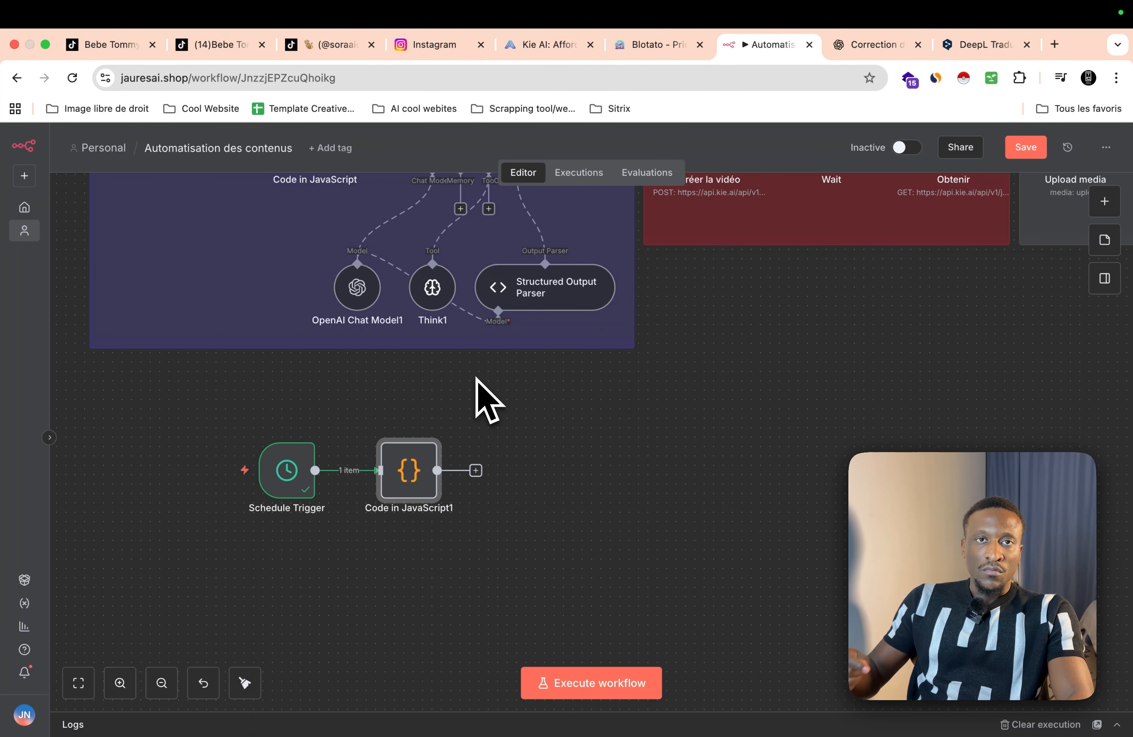
scroll(483, 430, down, 2)
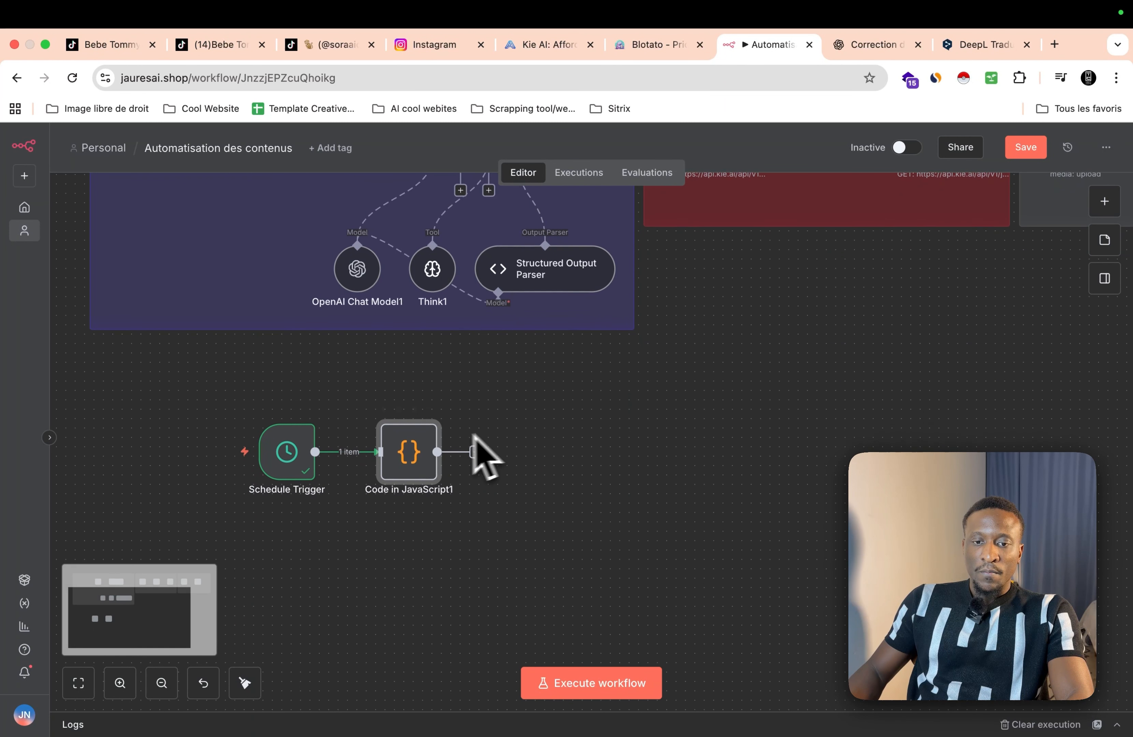
click(385, 408)
scroll(388, 411, up, 2)
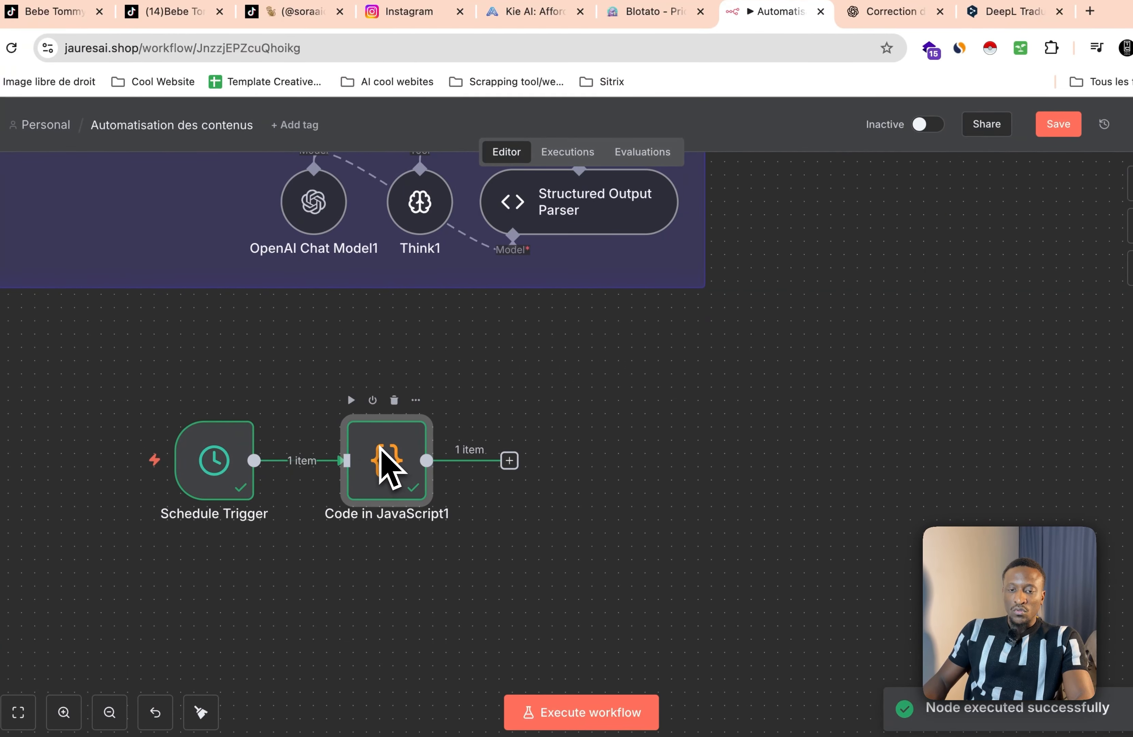
double_click(388, 470)
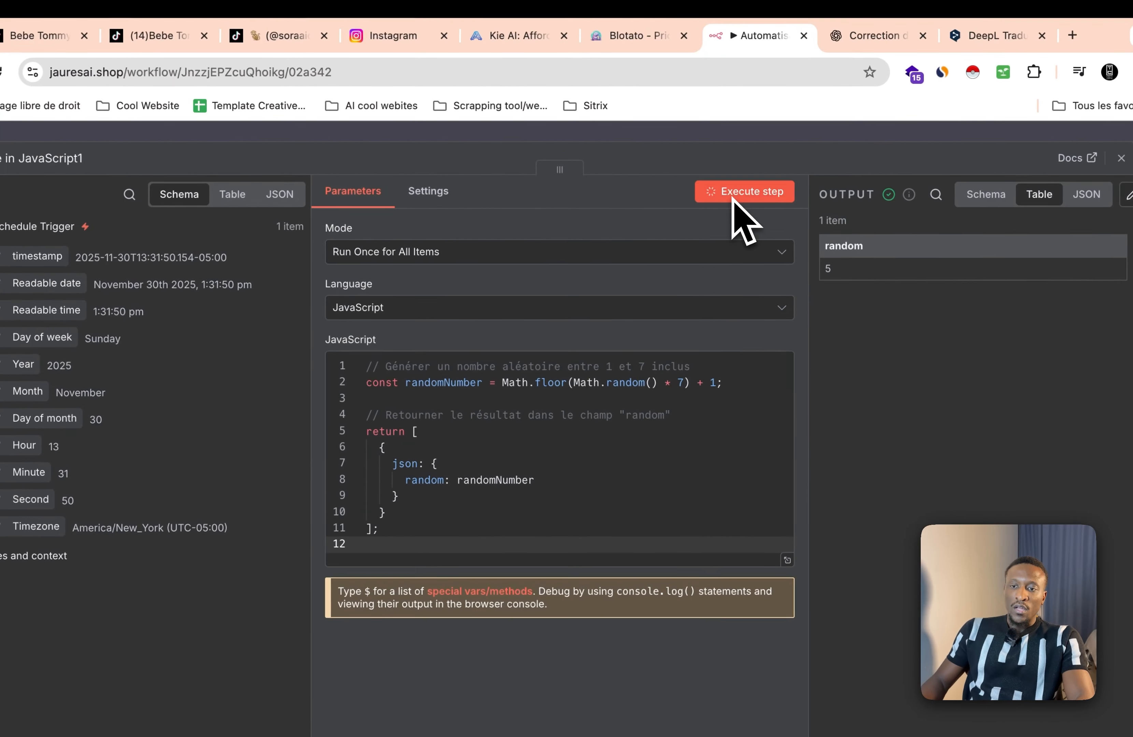
click(748, 190)
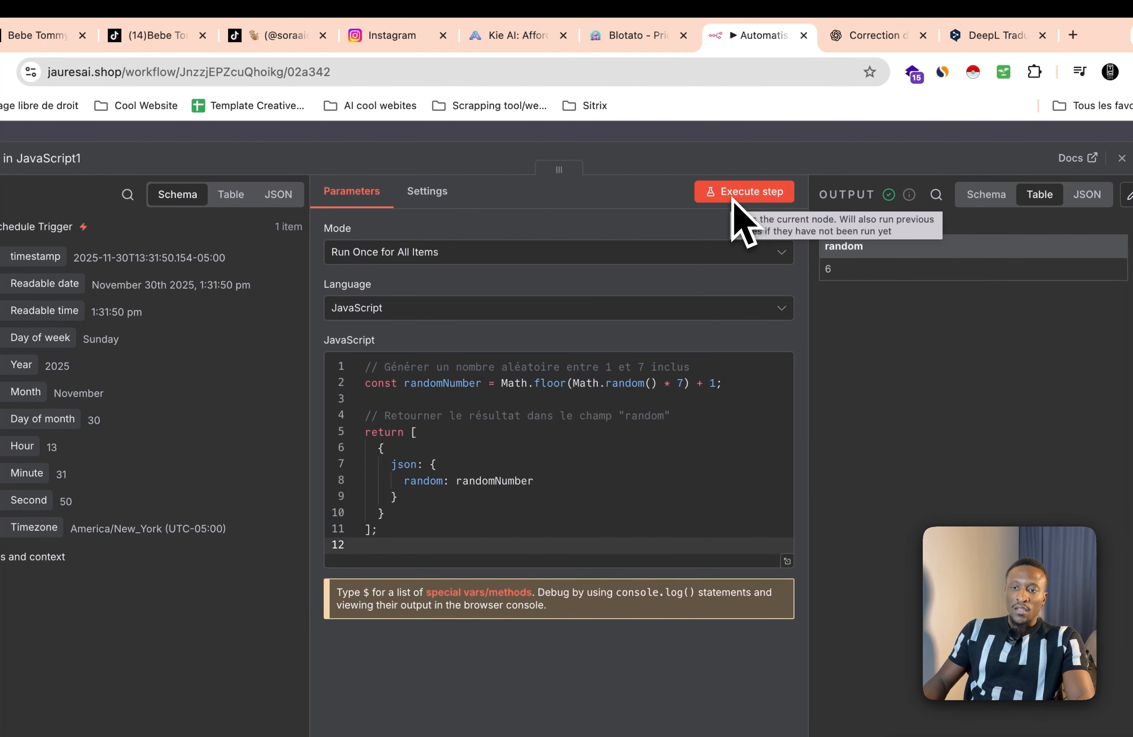
click(710, 196)
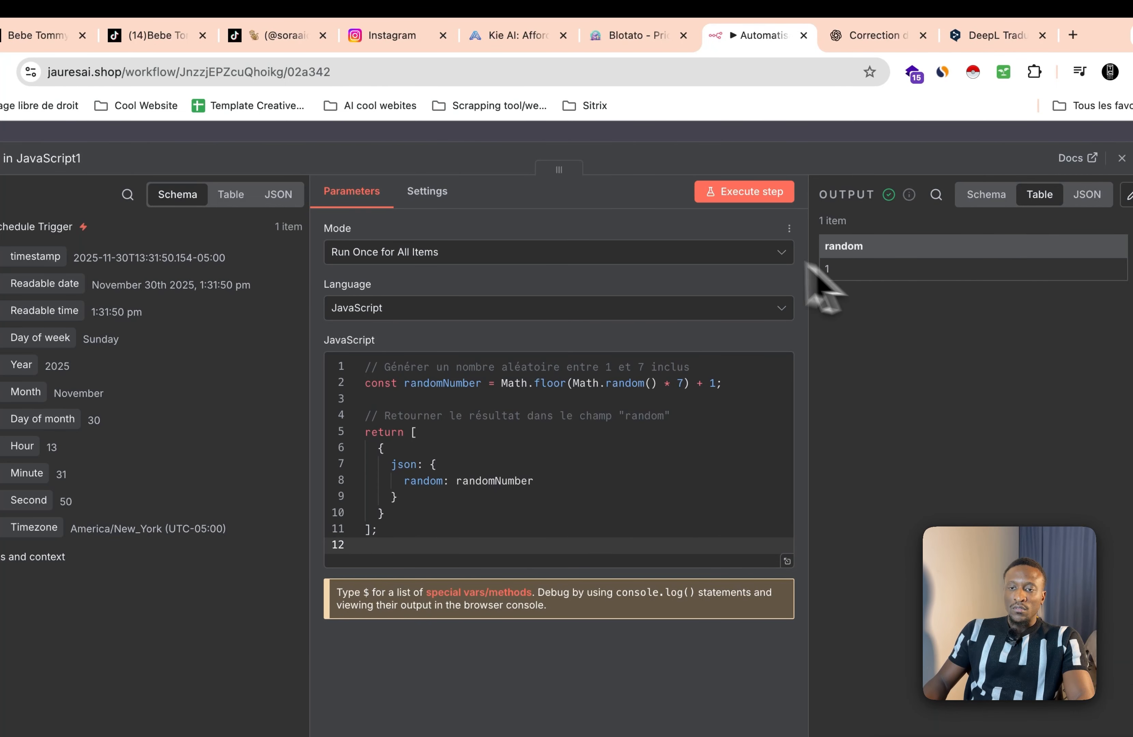
click(736, 137)
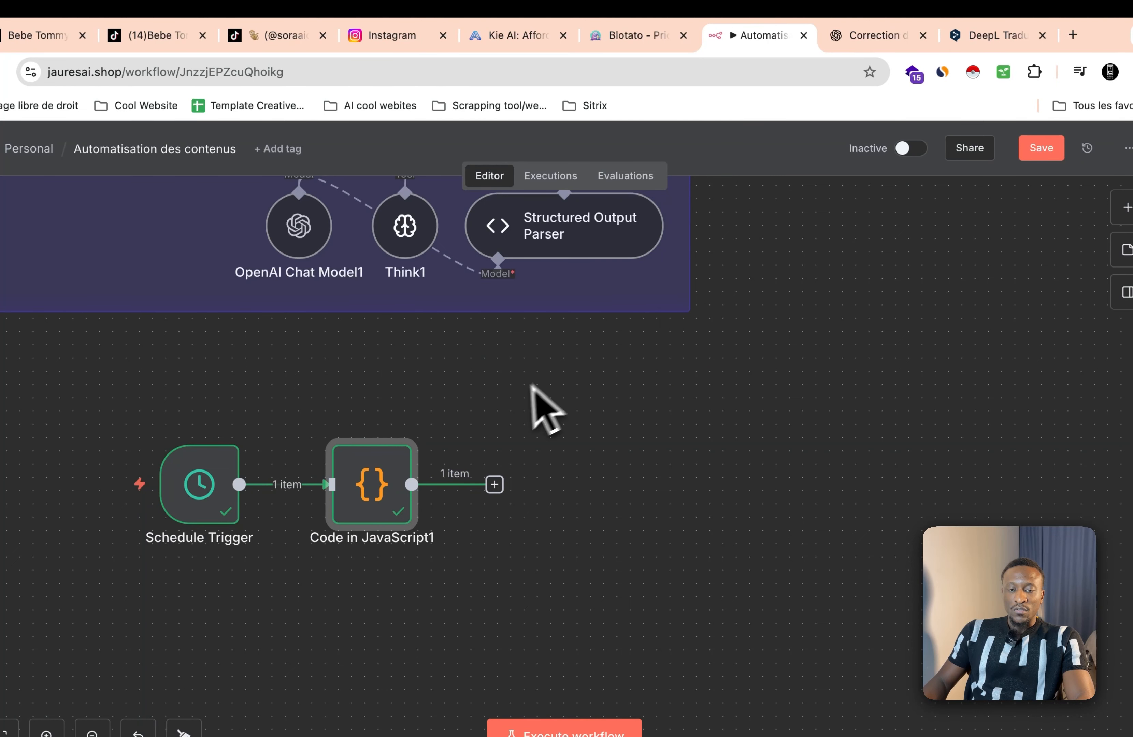
Step: Examine the random number script of the code node after the Schedule Trigger in the enlarged code editor
scroll(518, 418, up, 5)
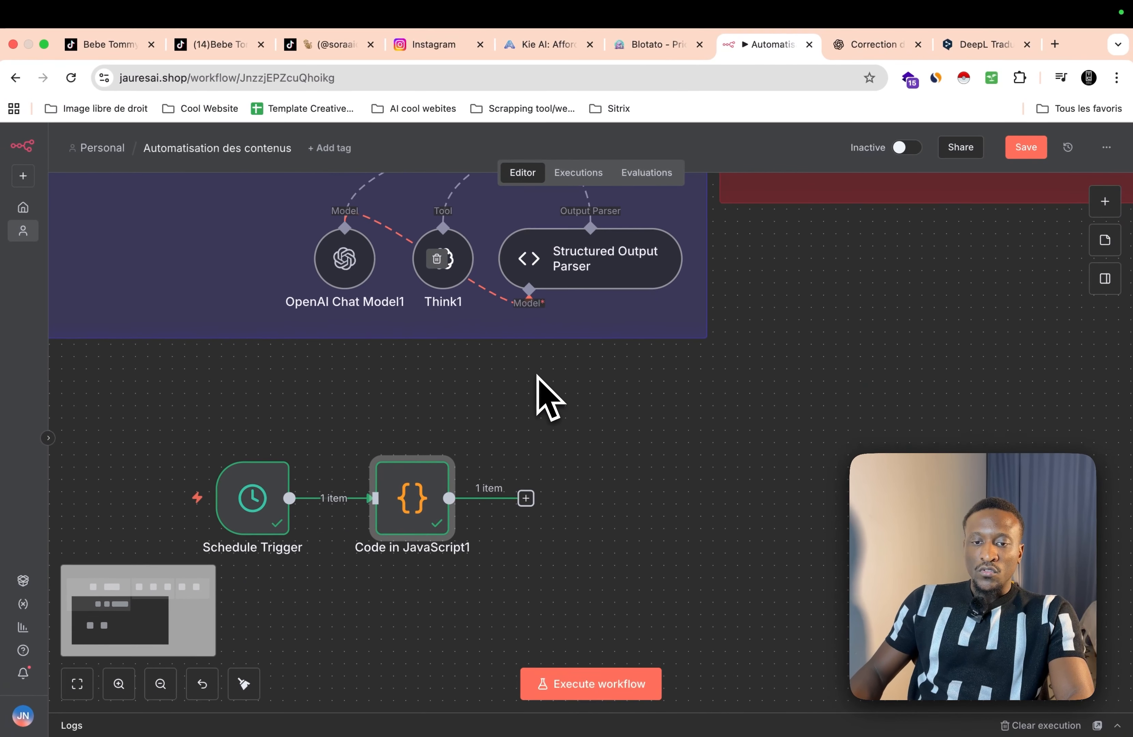
scroll(509, 405, up, 5)
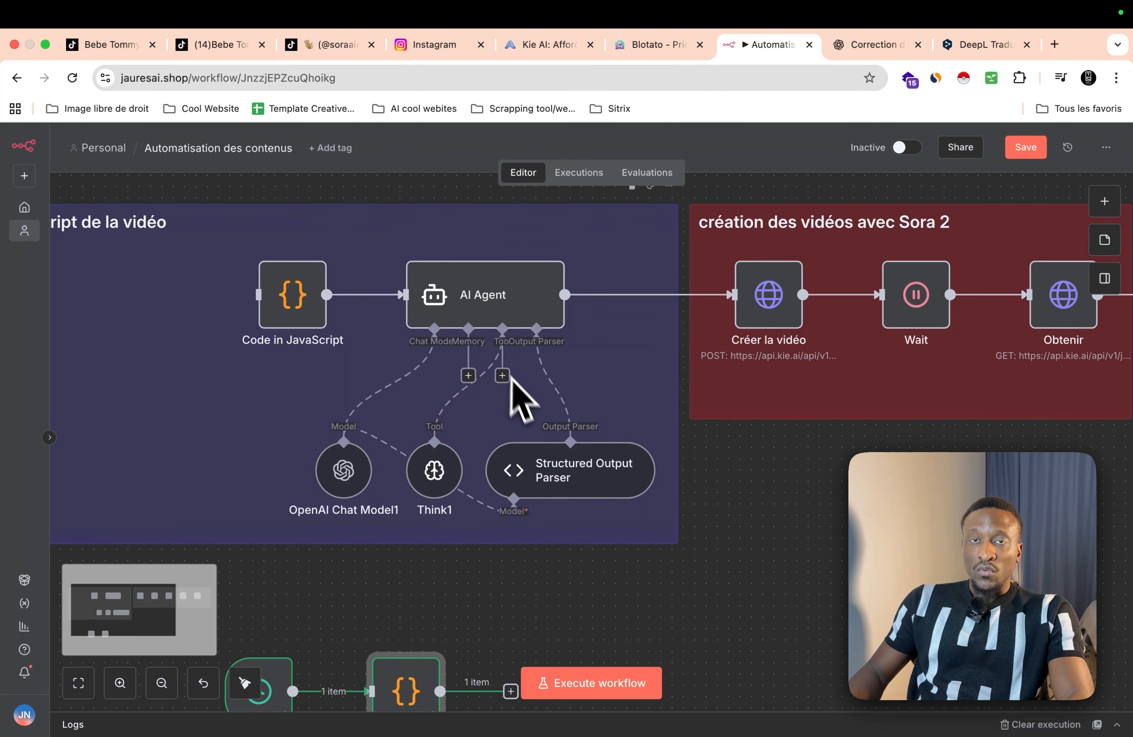
scroll(521, 401, down, 5)
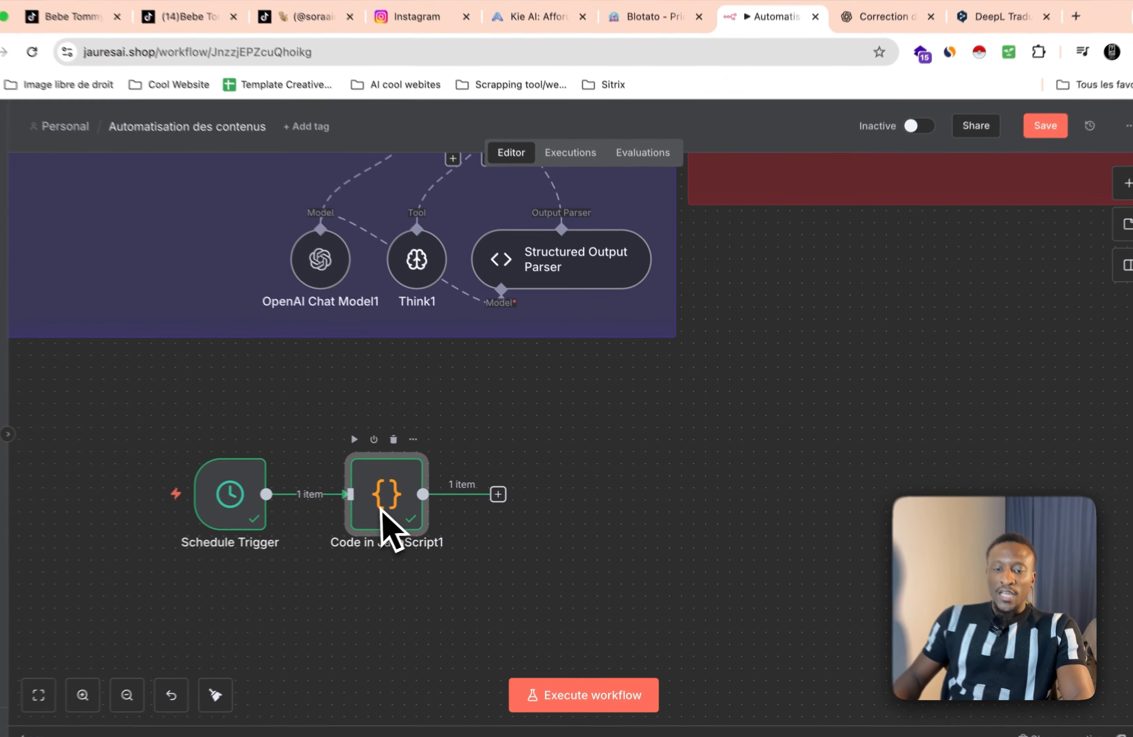
double_click(406, 512)
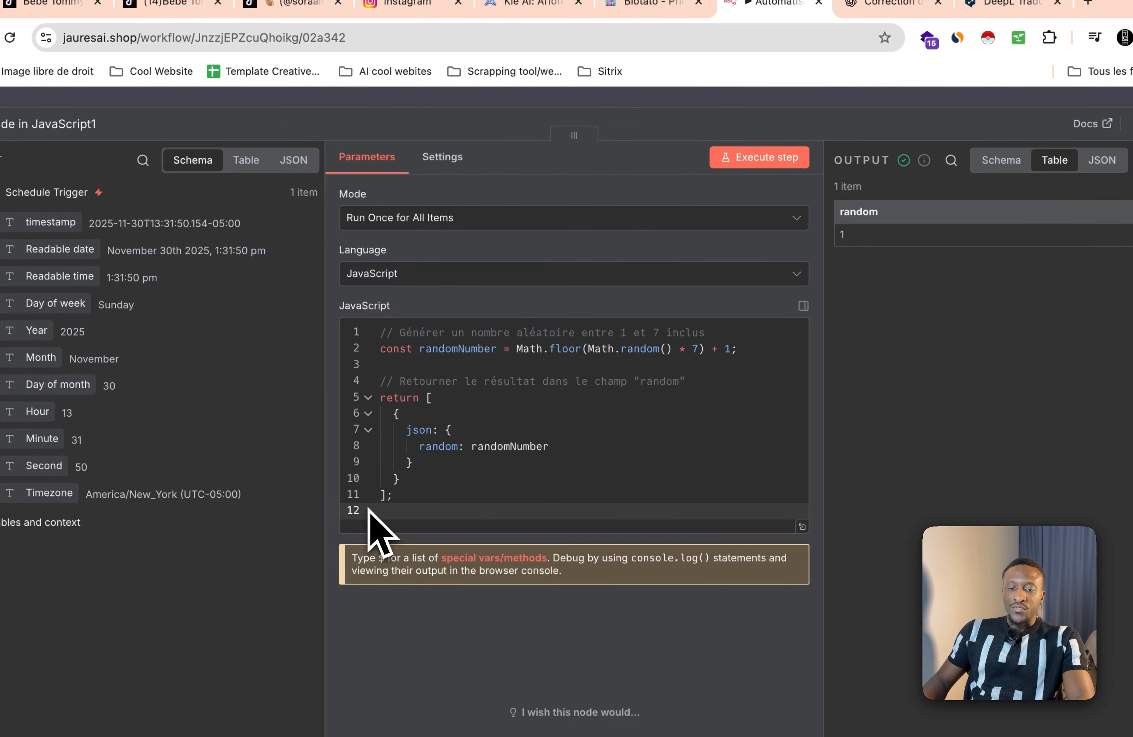
click(716, 349)
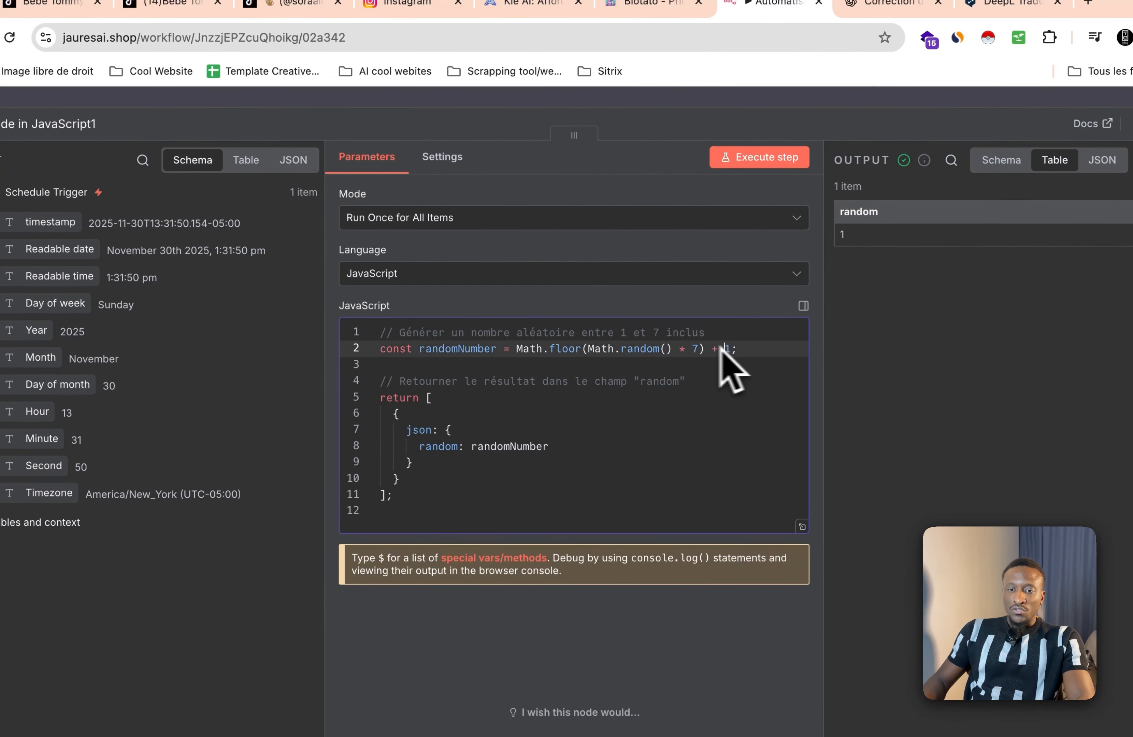
scroll(641, 479, down, 1)
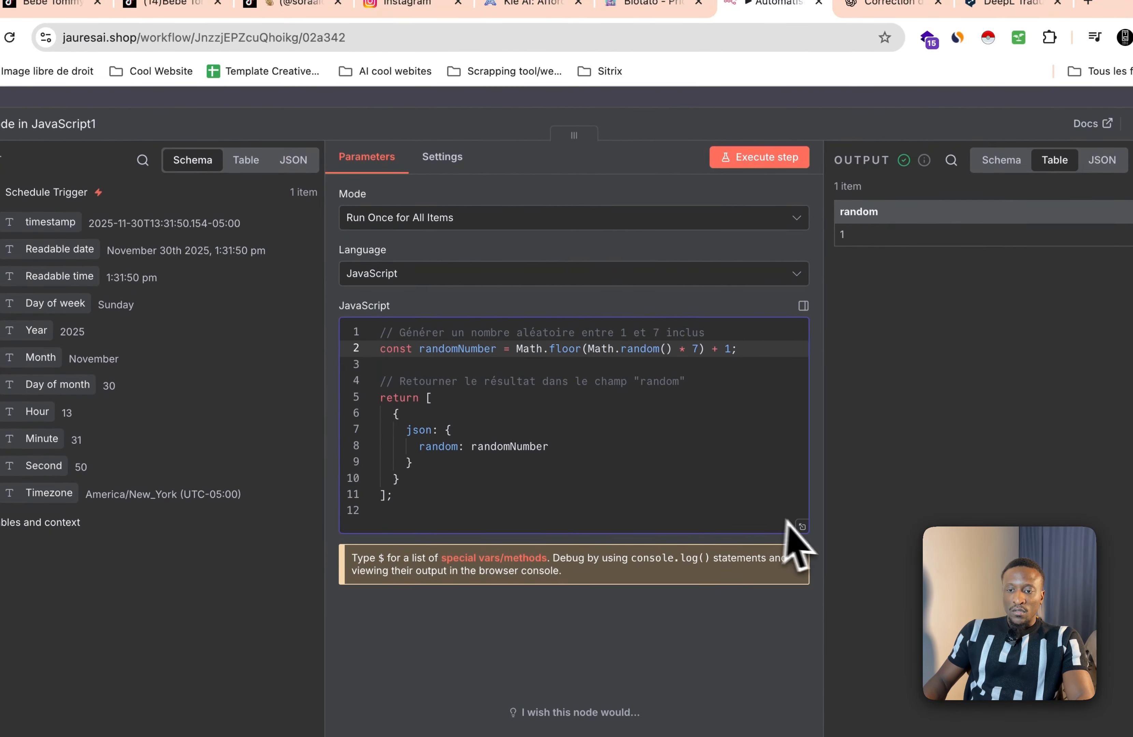
click(802, 523)
click(438, 487)
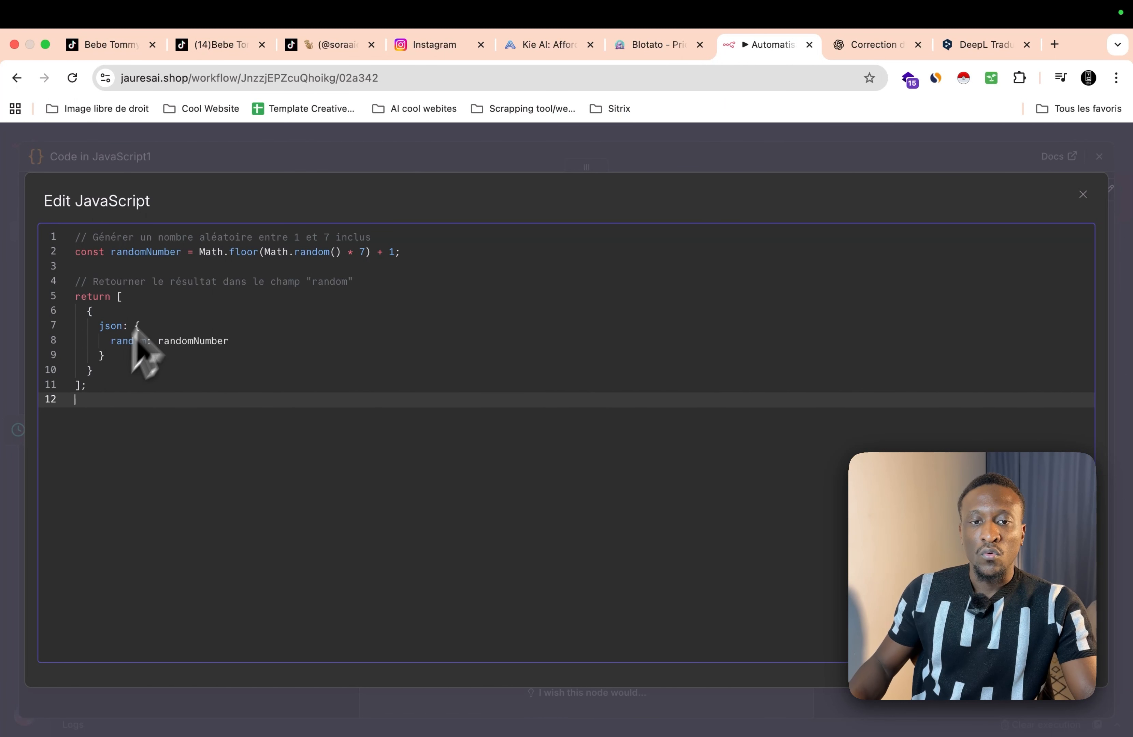
click(347, 146)
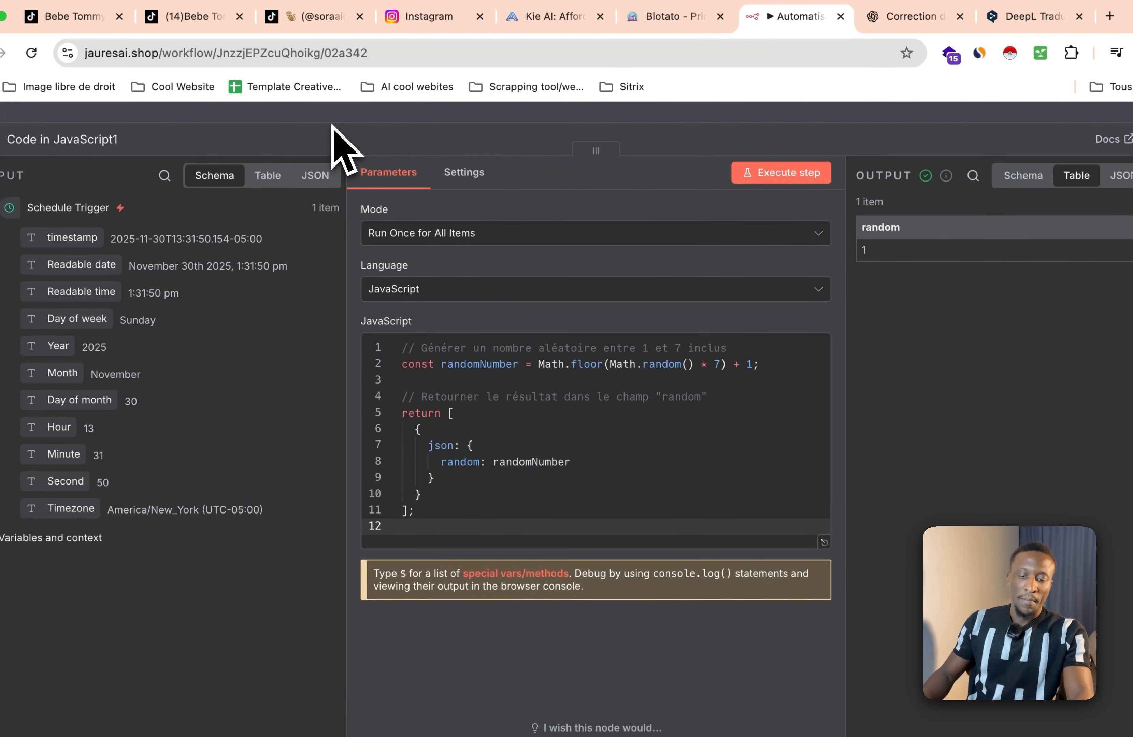
click(345, 120)
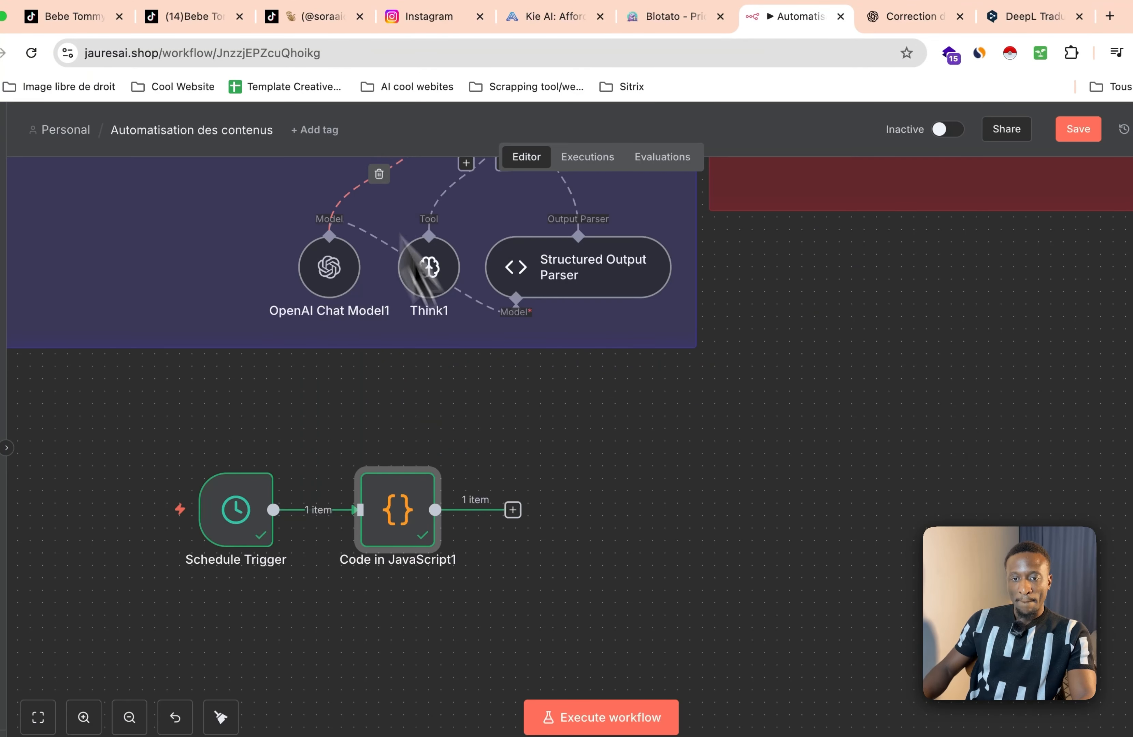
Step: Connect an AI Agent node after the new code node and set its user prompt source to Define below
scroll(512, 567, up, 4)
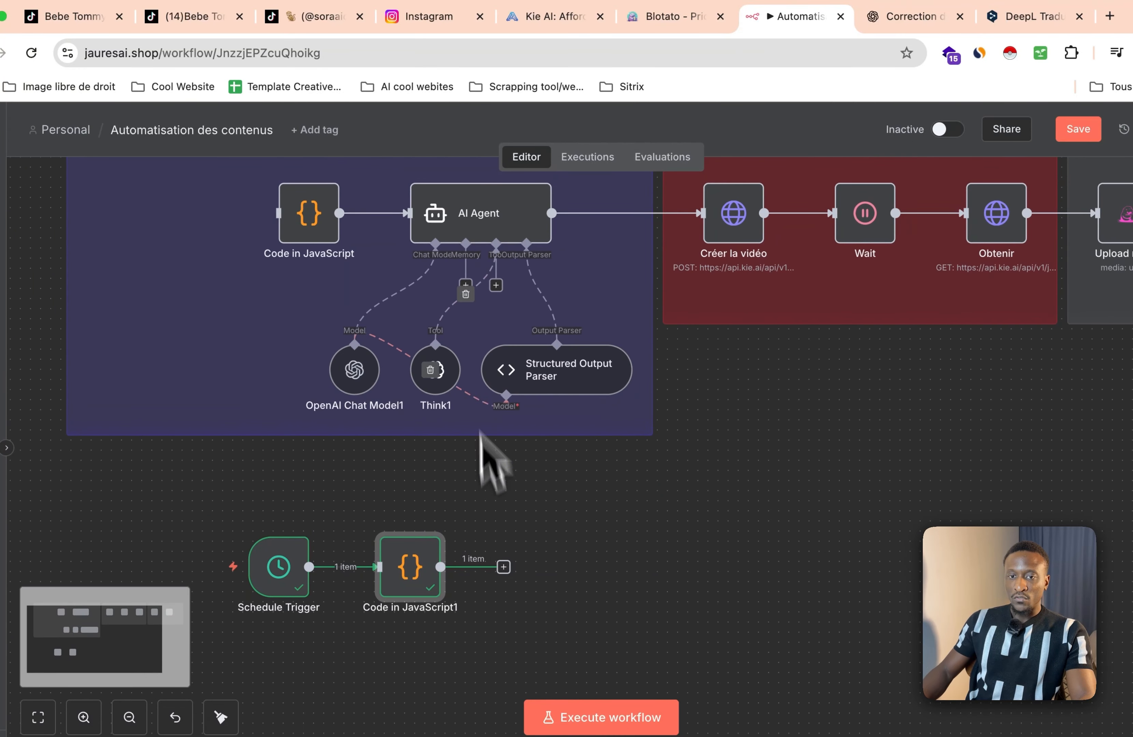
click(502, 567)
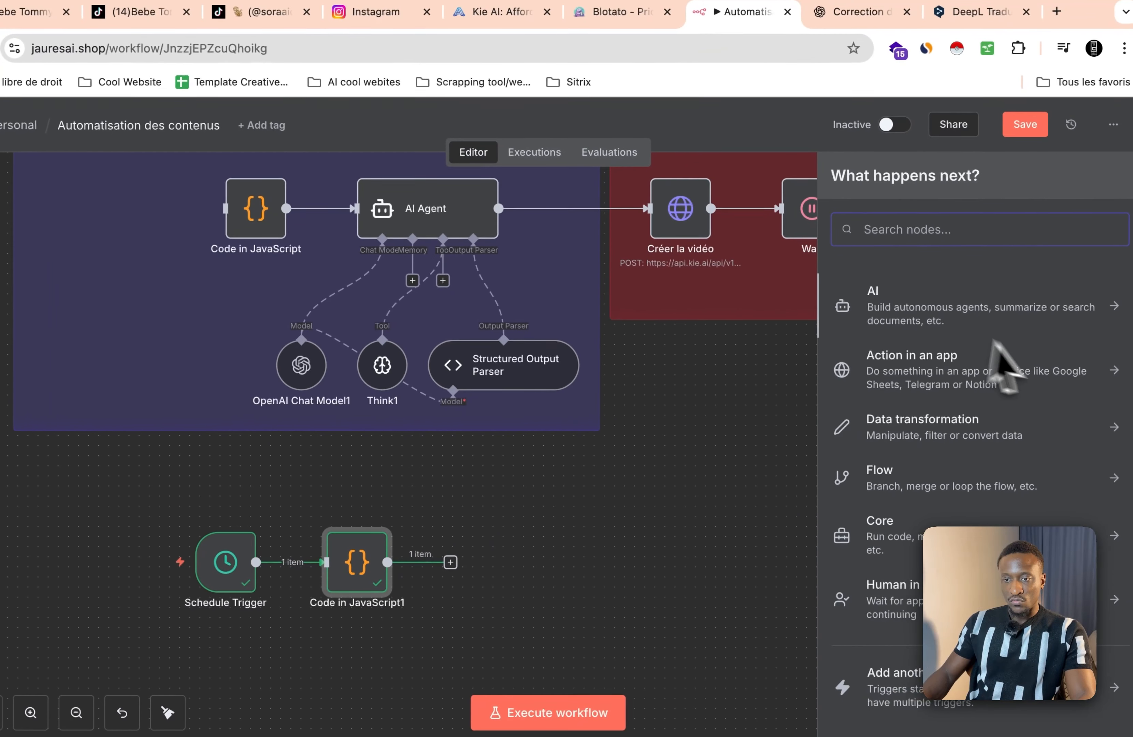
click(964, 321)
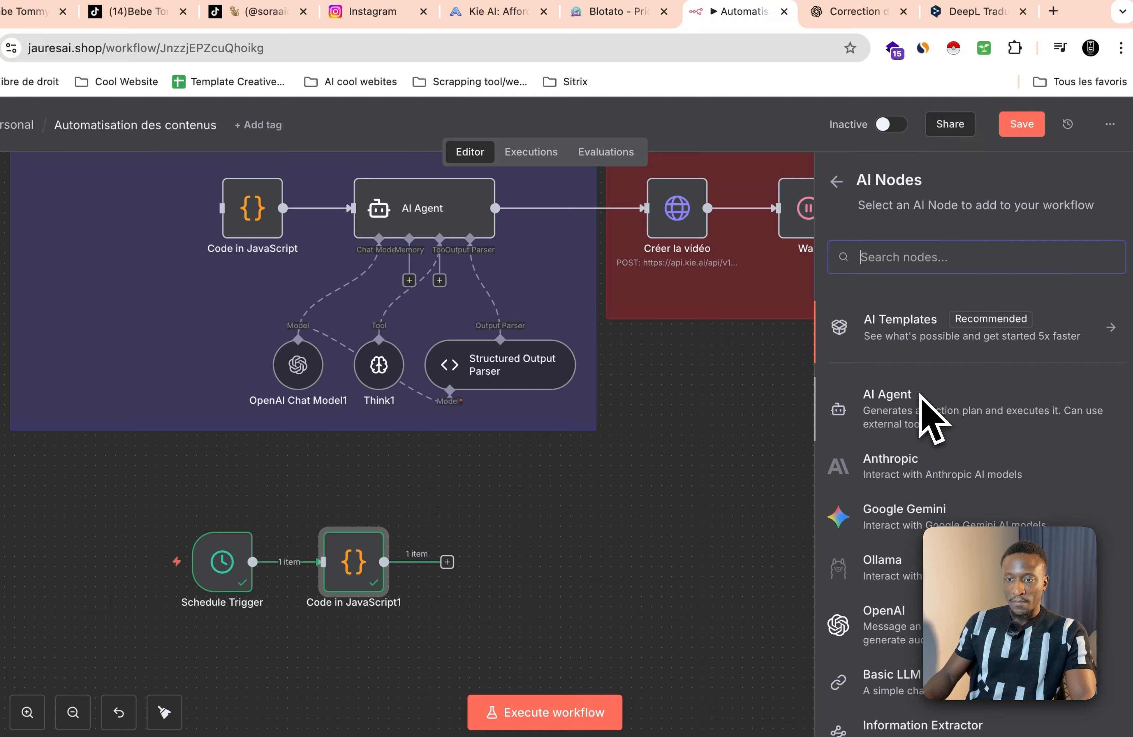
click(887, 396)
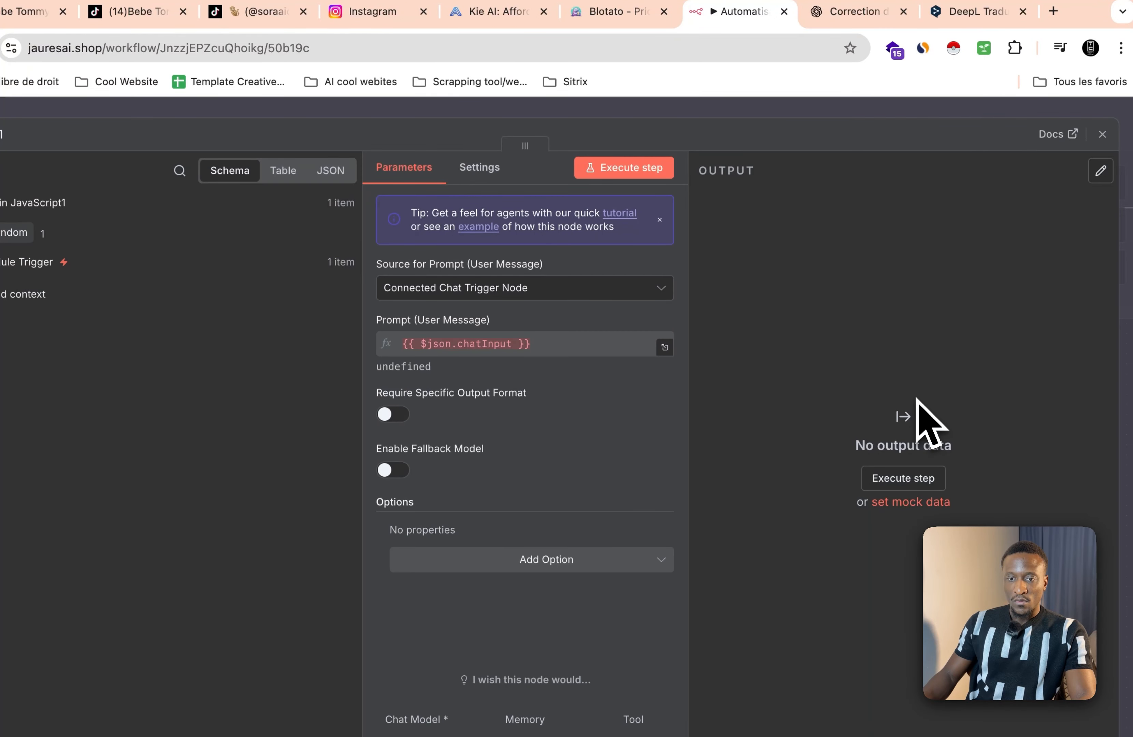
click(437, 297)
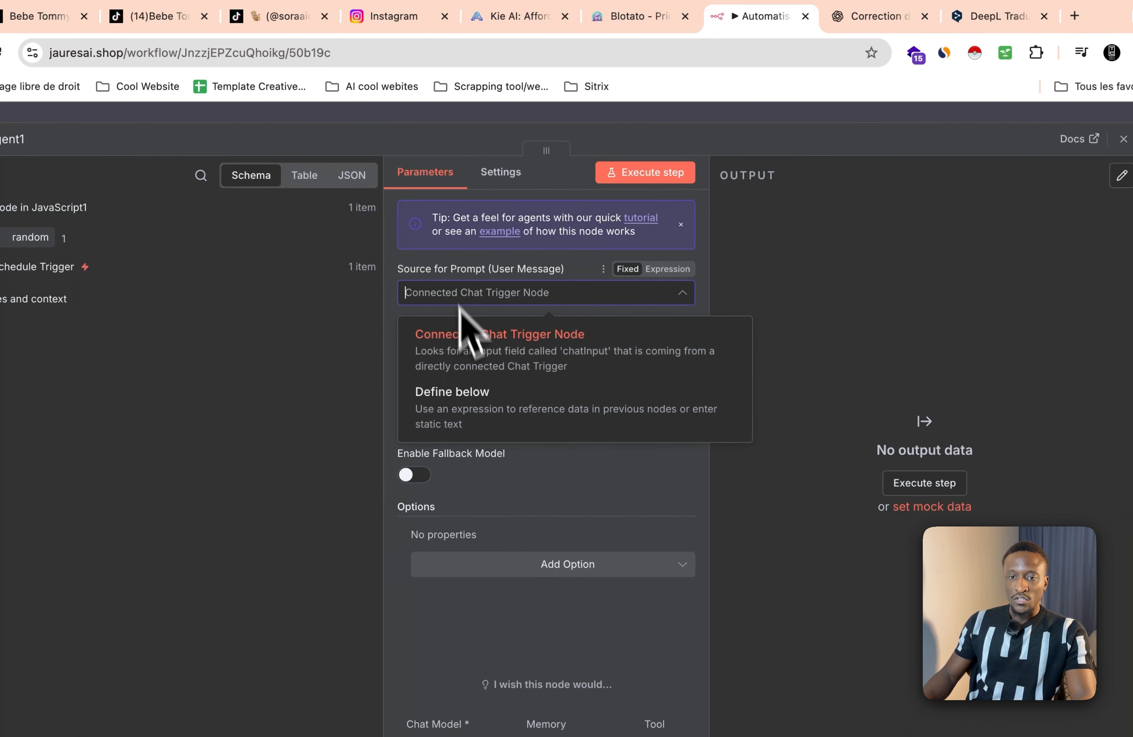
click(481, 415)
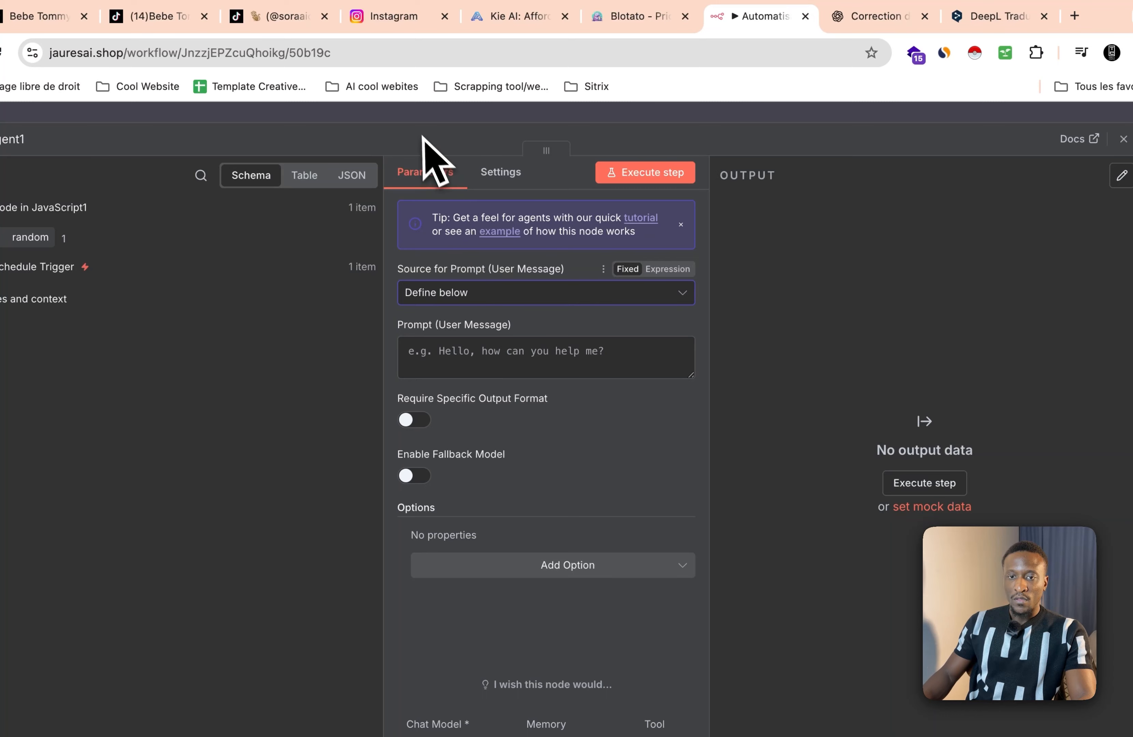
click(543, 115)
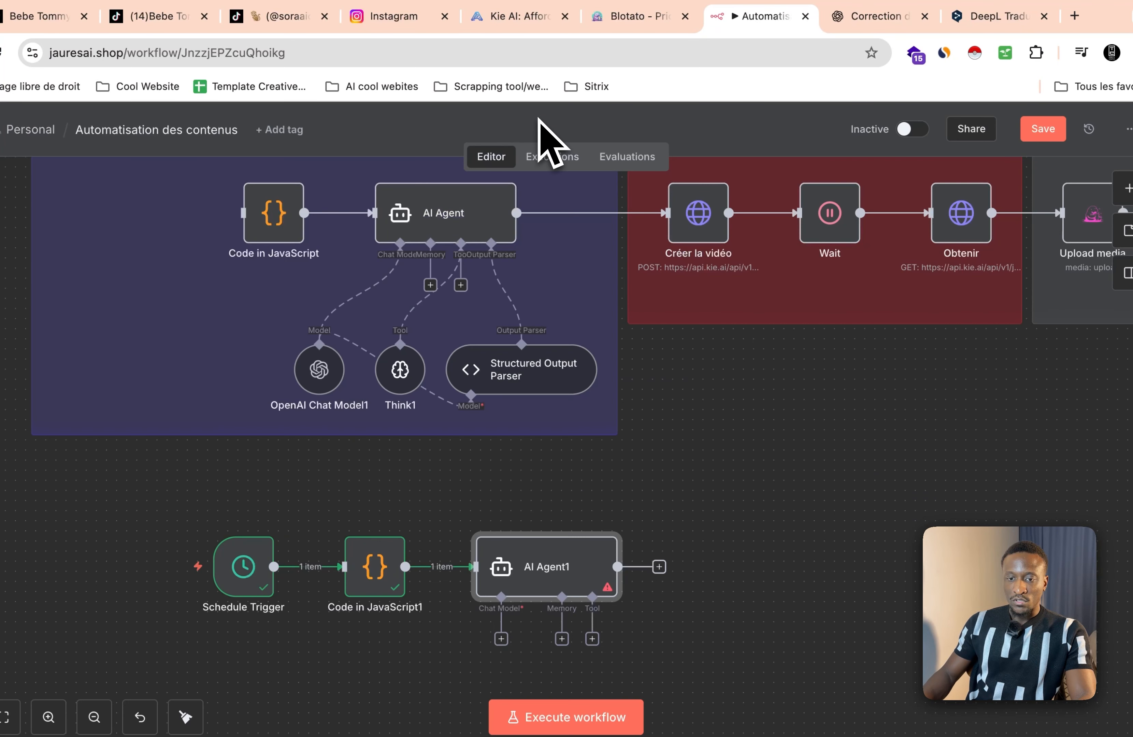
Step: Search the language models for "op" and attach an OpenAI Chat Model to the new AI Agent
scroll(605, 527, up, 1)
scroll(607, 536, down, 3)
scroll(607, 537, left, 3)
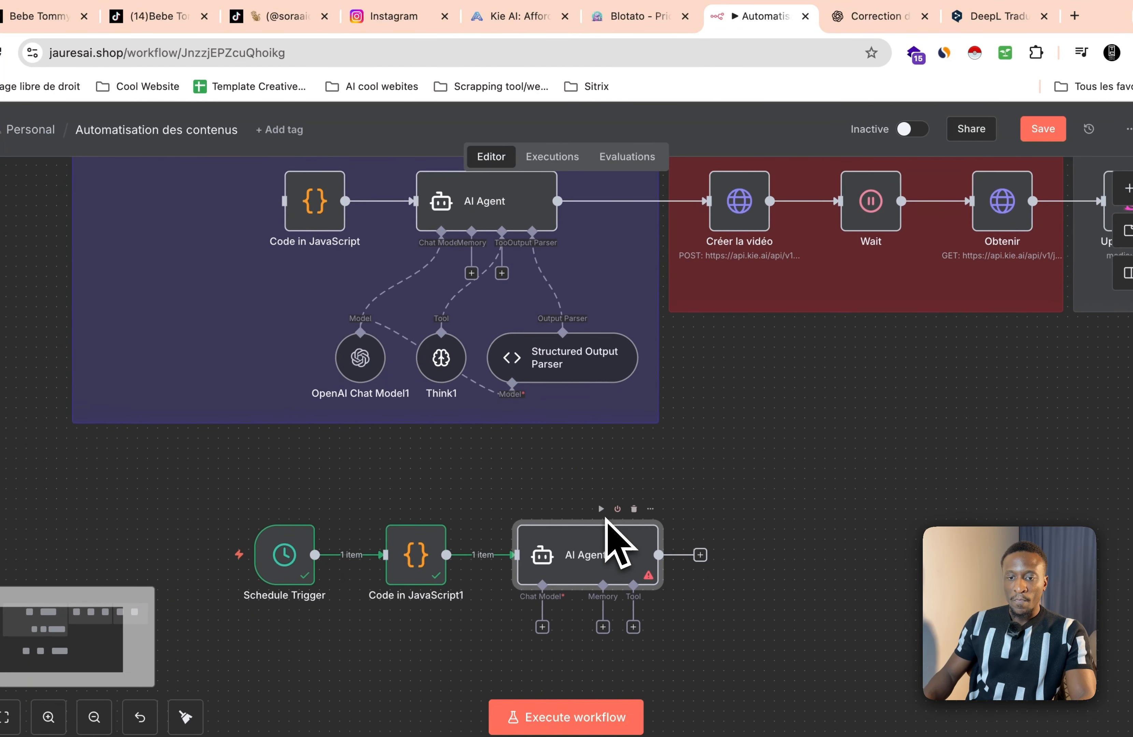
scroll(572, 608, up, 5)
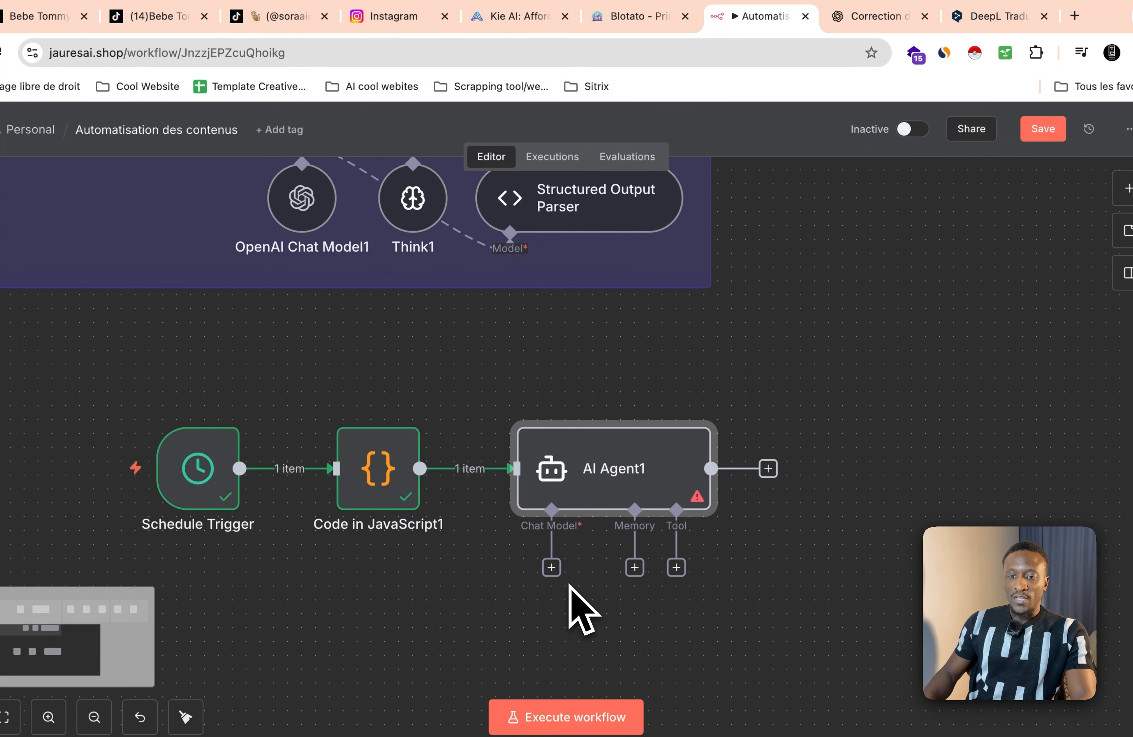
click(550, 570)
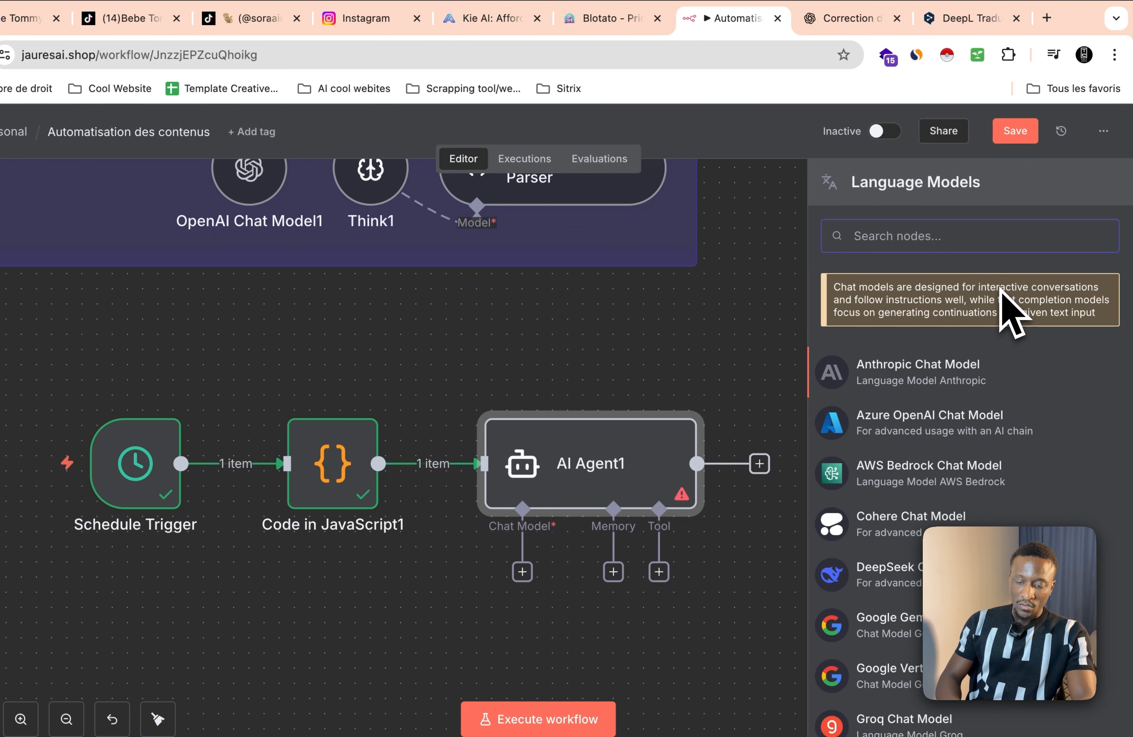
text(op)
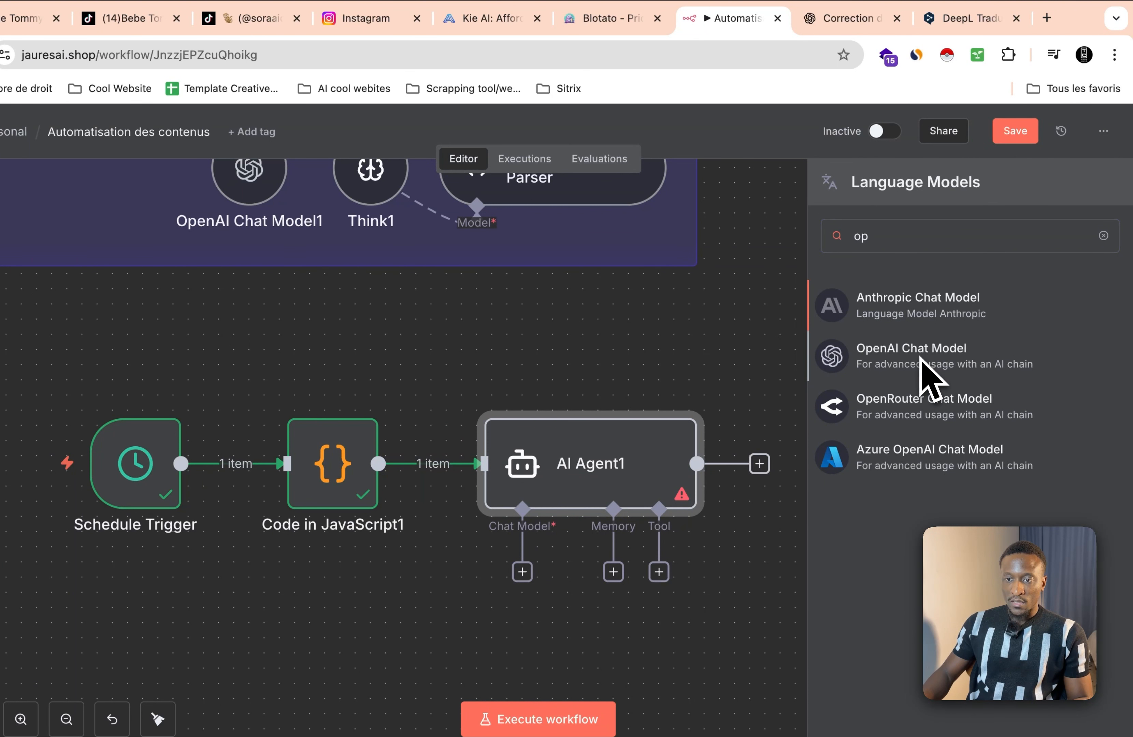
click(921, 357)
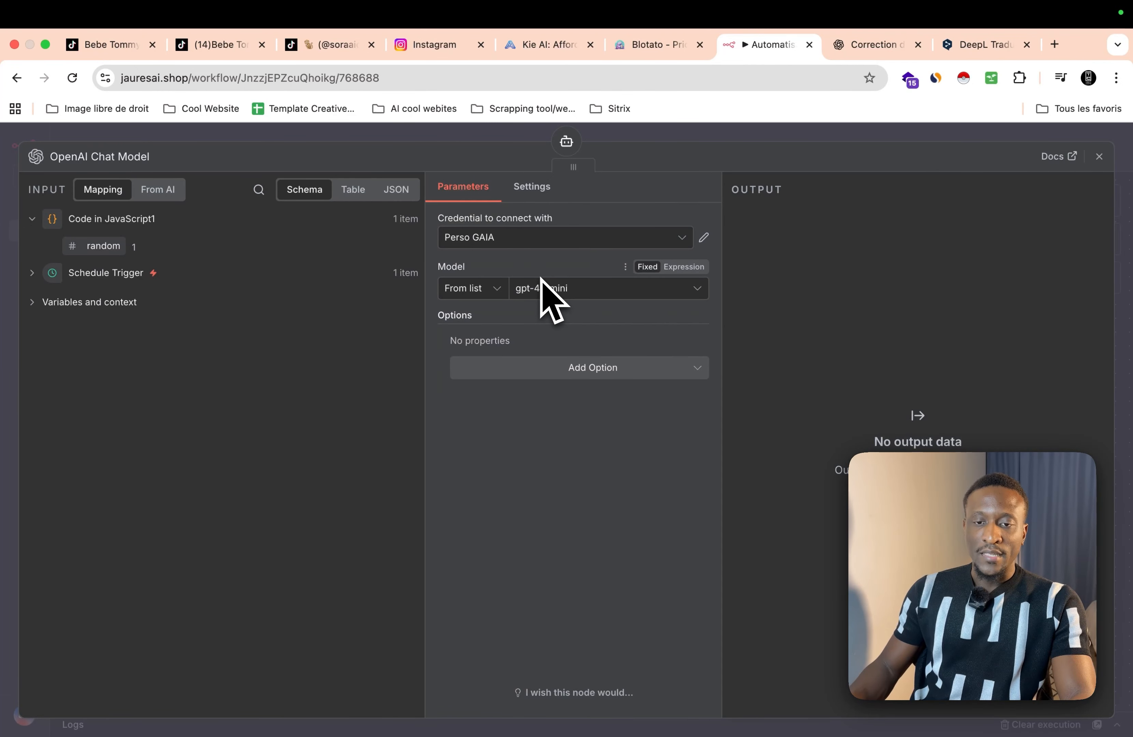
click(554, 287)
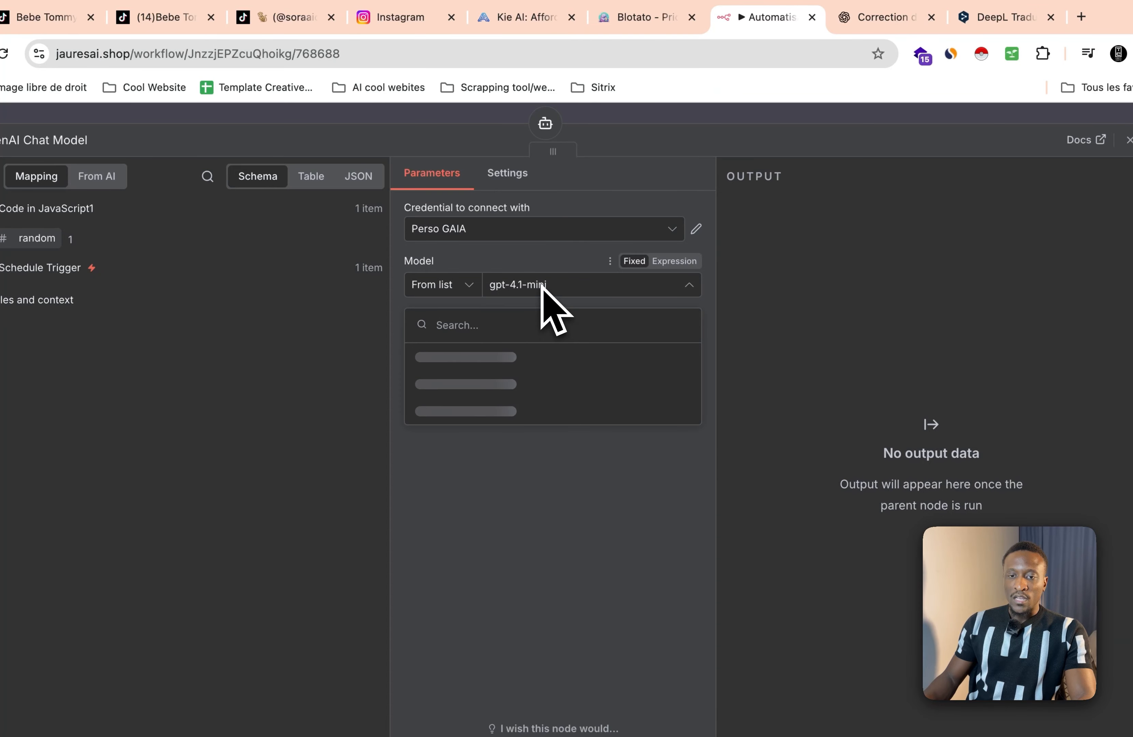
scroll(474, 392, down, 10)
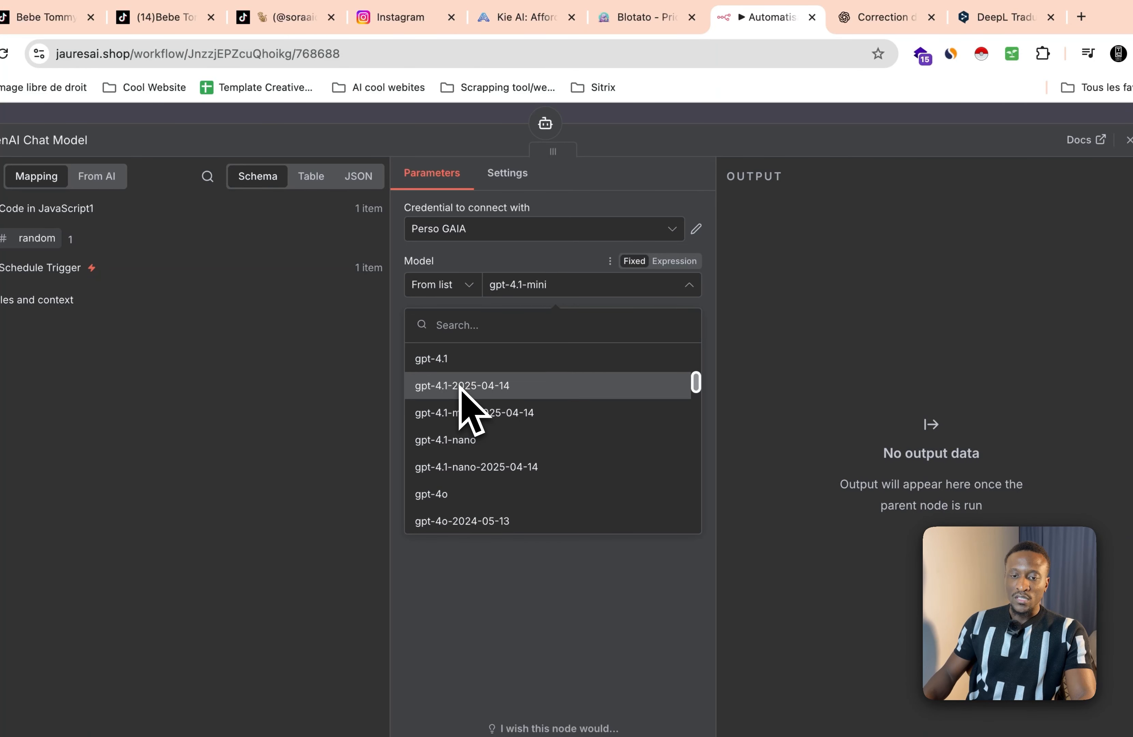
click(466, 396)
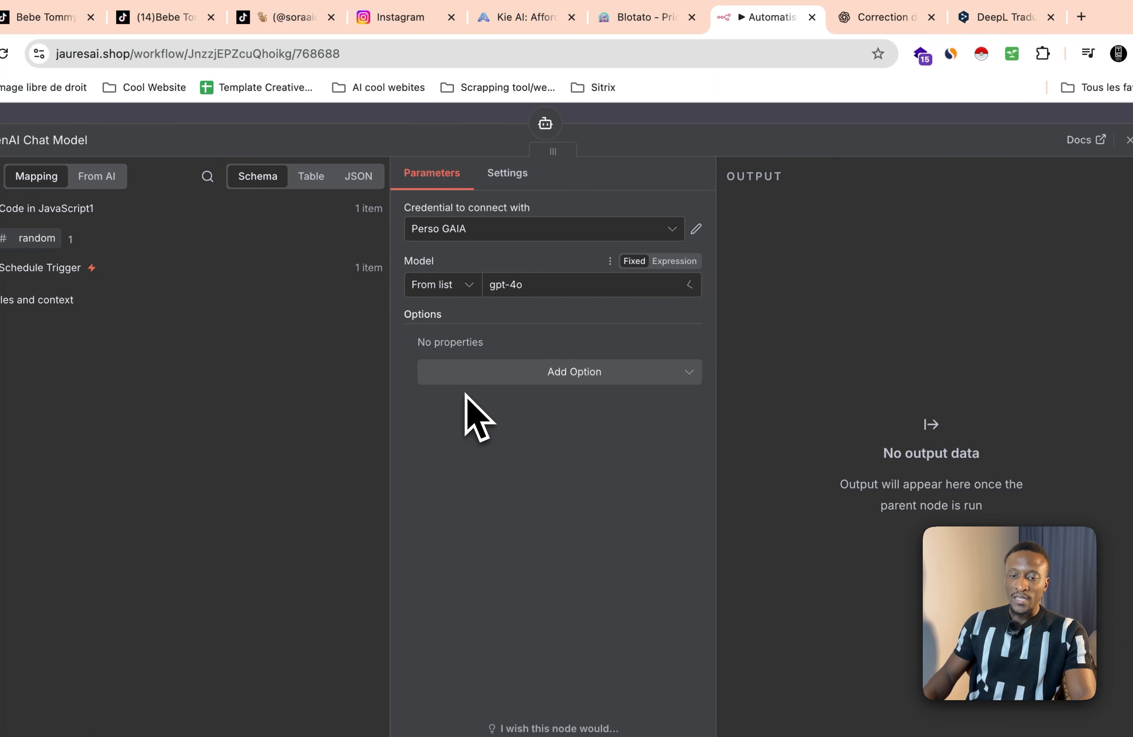
Step: Set the new OpenAI Chat Model to gpt-4.1-mini, close its details, and reposition the node beneath AI Agent1
click(523, 287)
scroll(511, 410, down, 5)
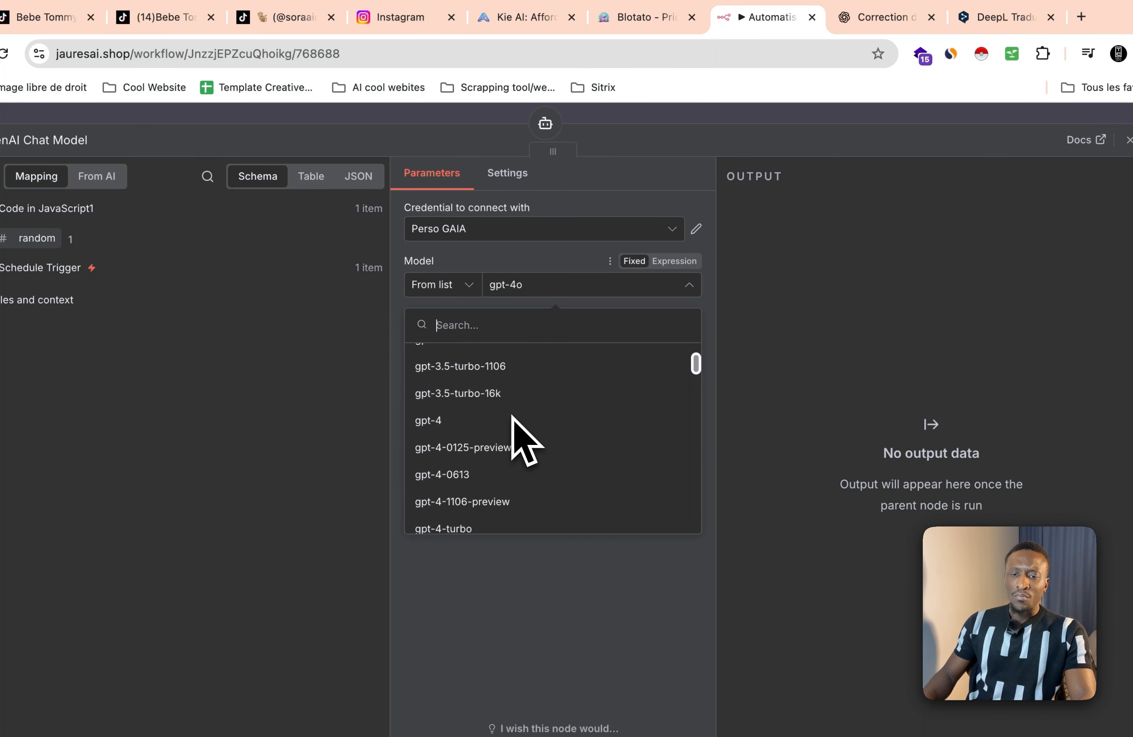
scroll(512, 415, down, 1)
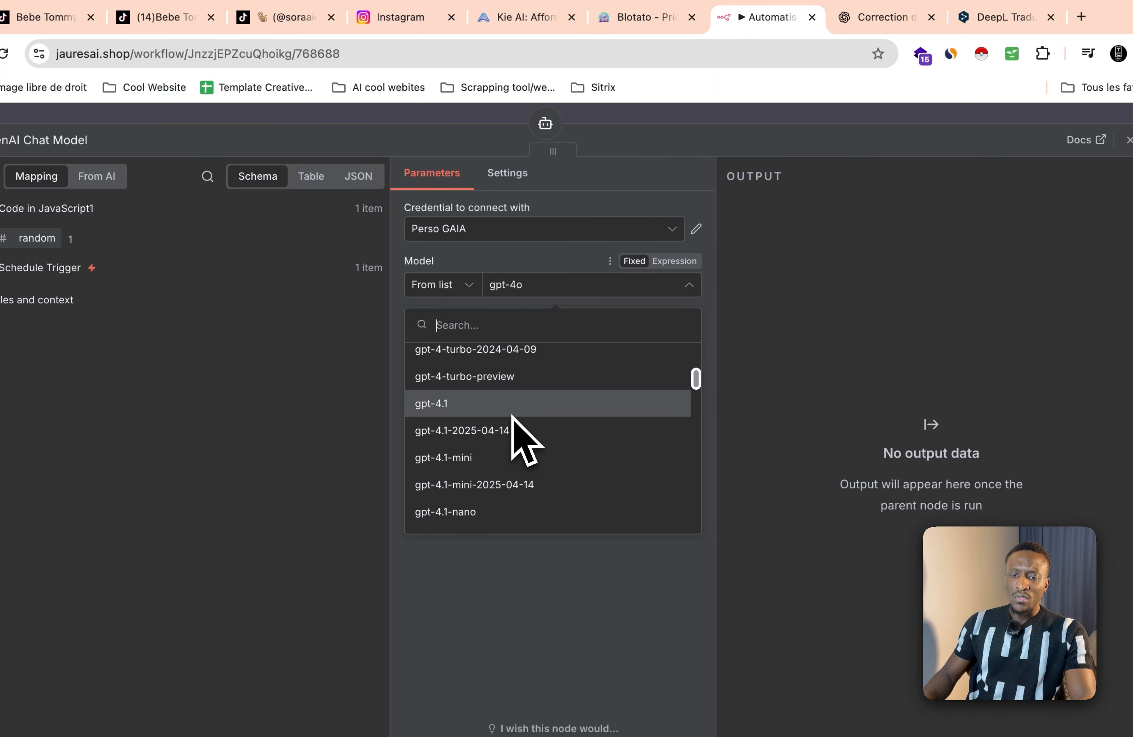
click(513, 459)
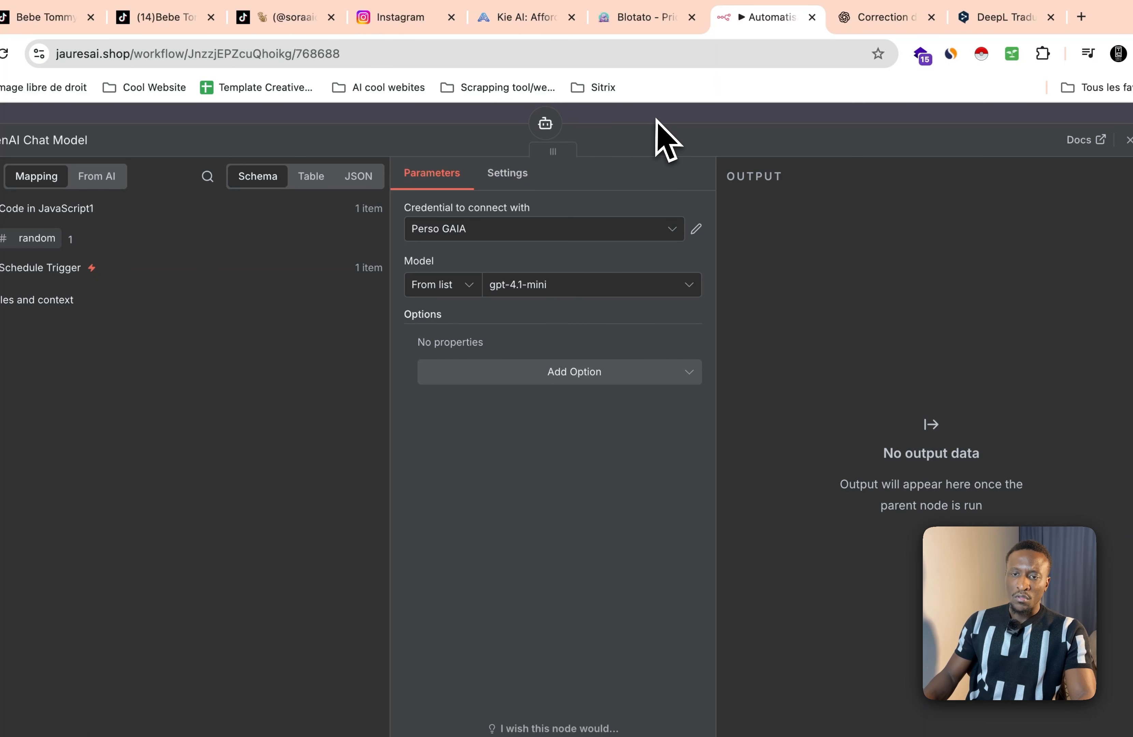
click(643, 119)
drag(450, 598, 551, 587)
scroll(642, 567, down, 1)
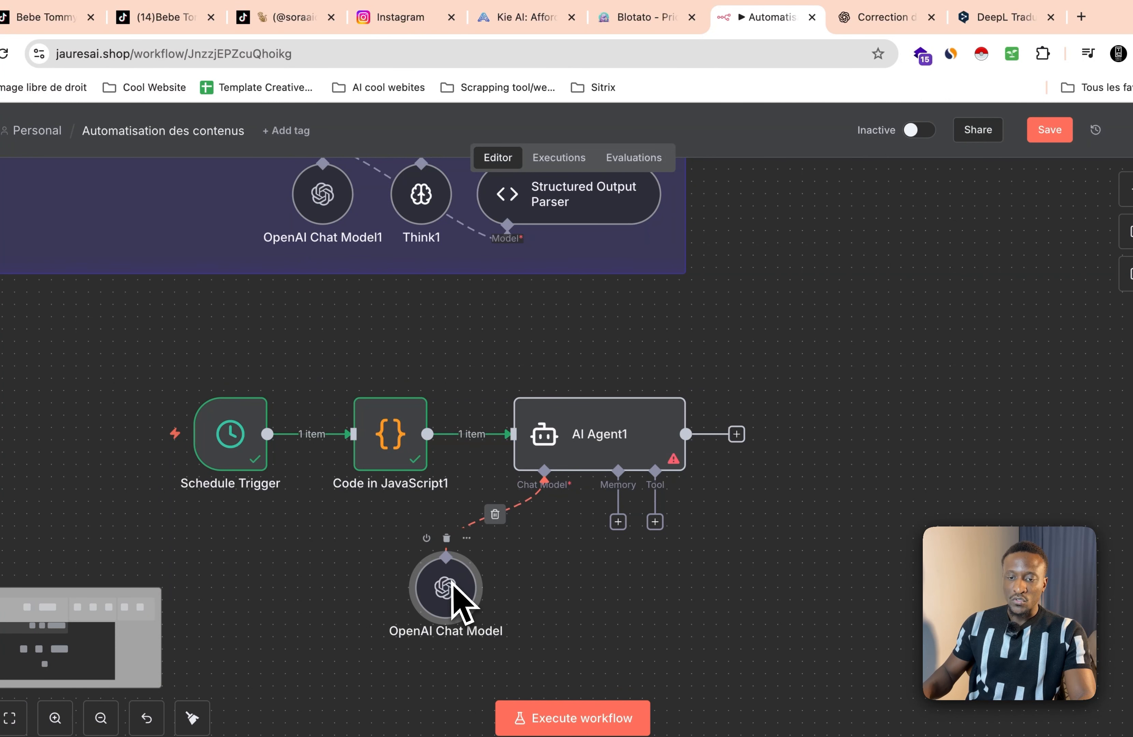
Step: Search the agent tools for "th" and attach a Think Tool to AI Agent1
click(629, 543)
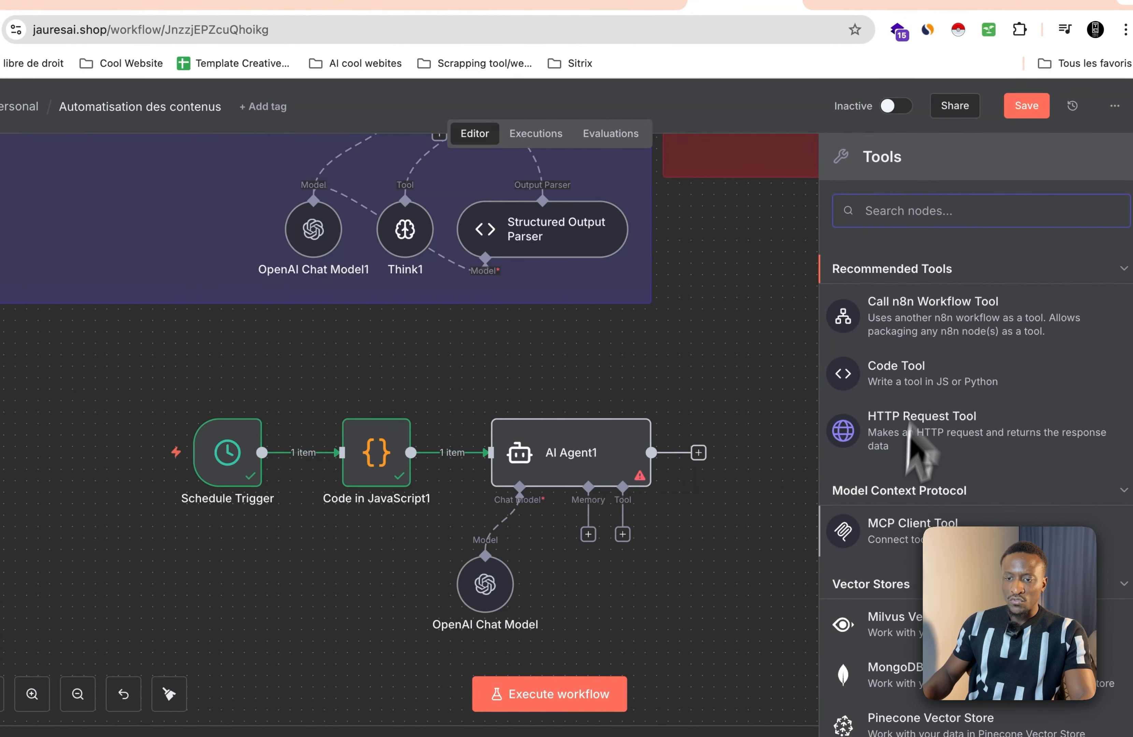
scroll(885, 588, down, 1)
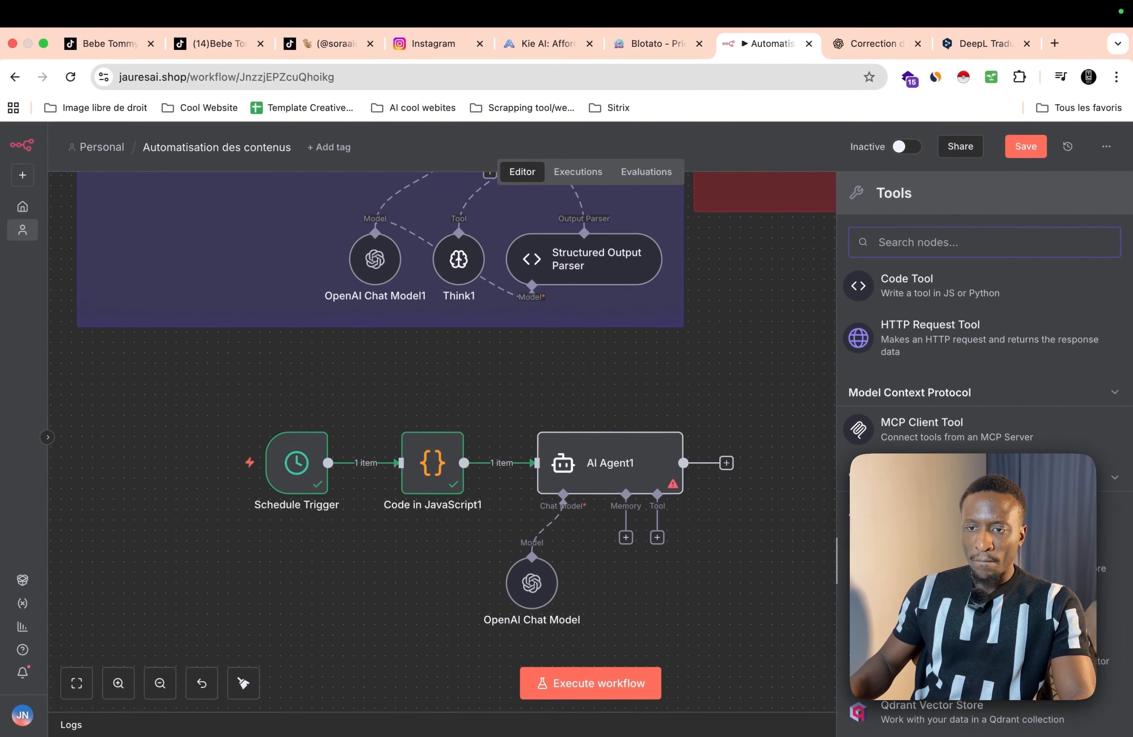
scroll(885, 589, up, 1)
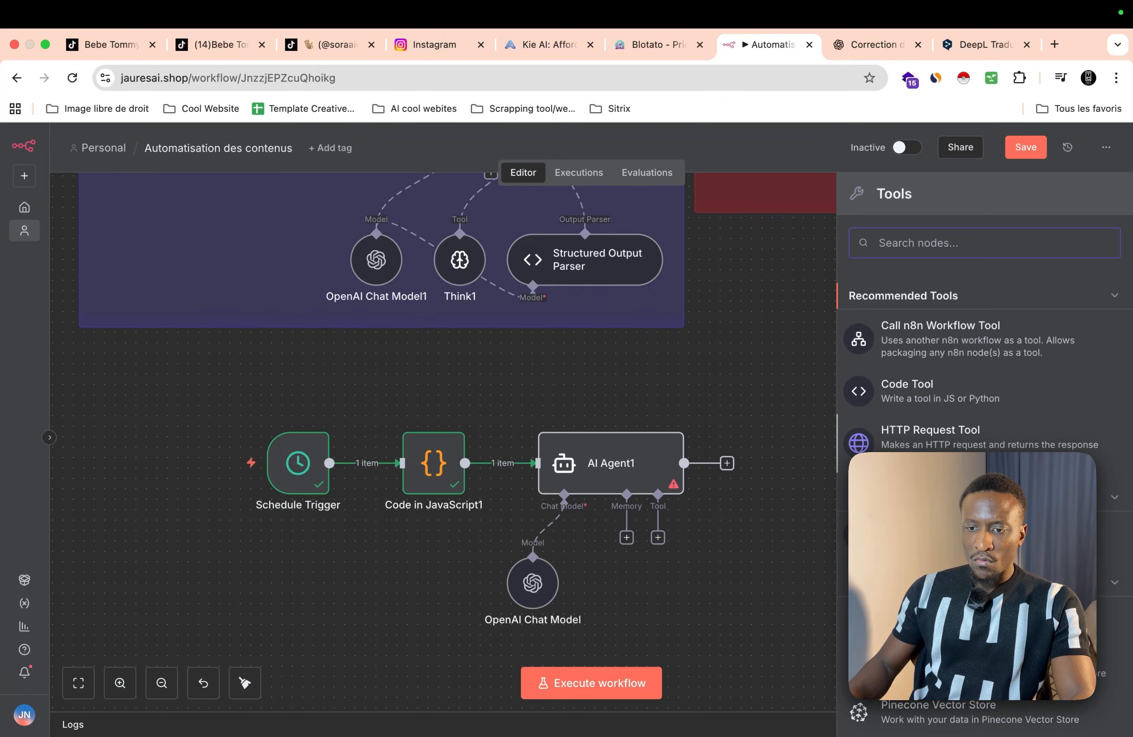
scroll(907, 306, down, 5)
scroll(907, 305, up, 5)
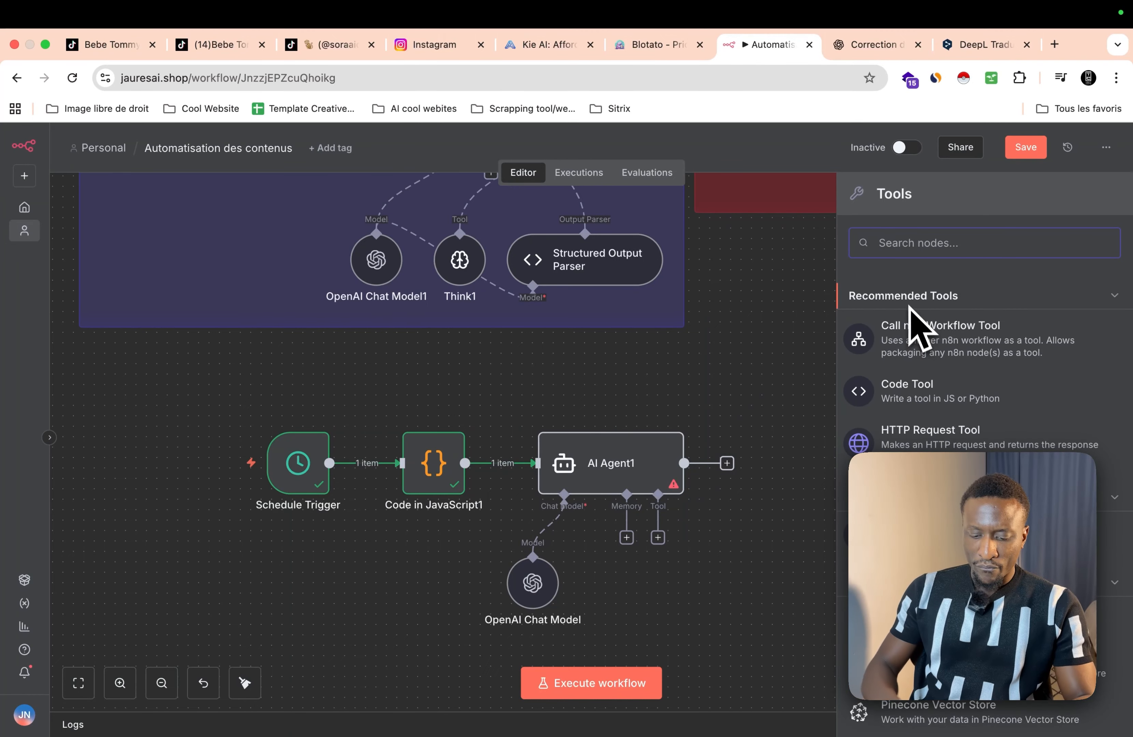
text(th)
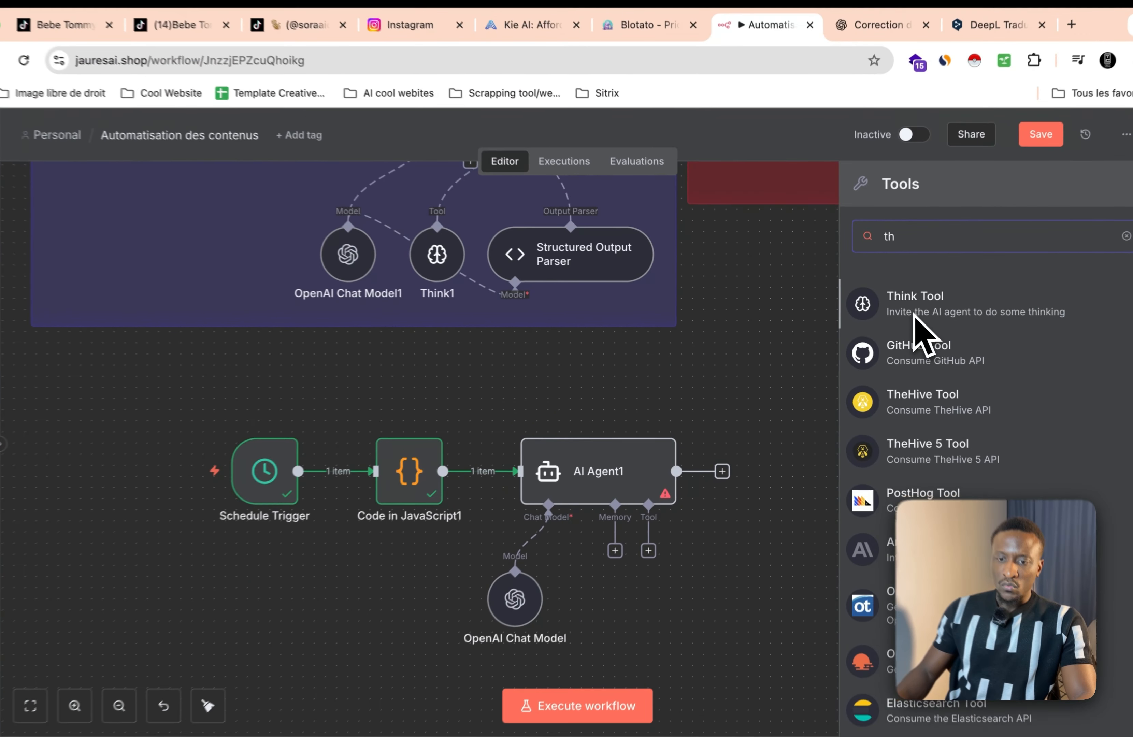
click(909, 299)
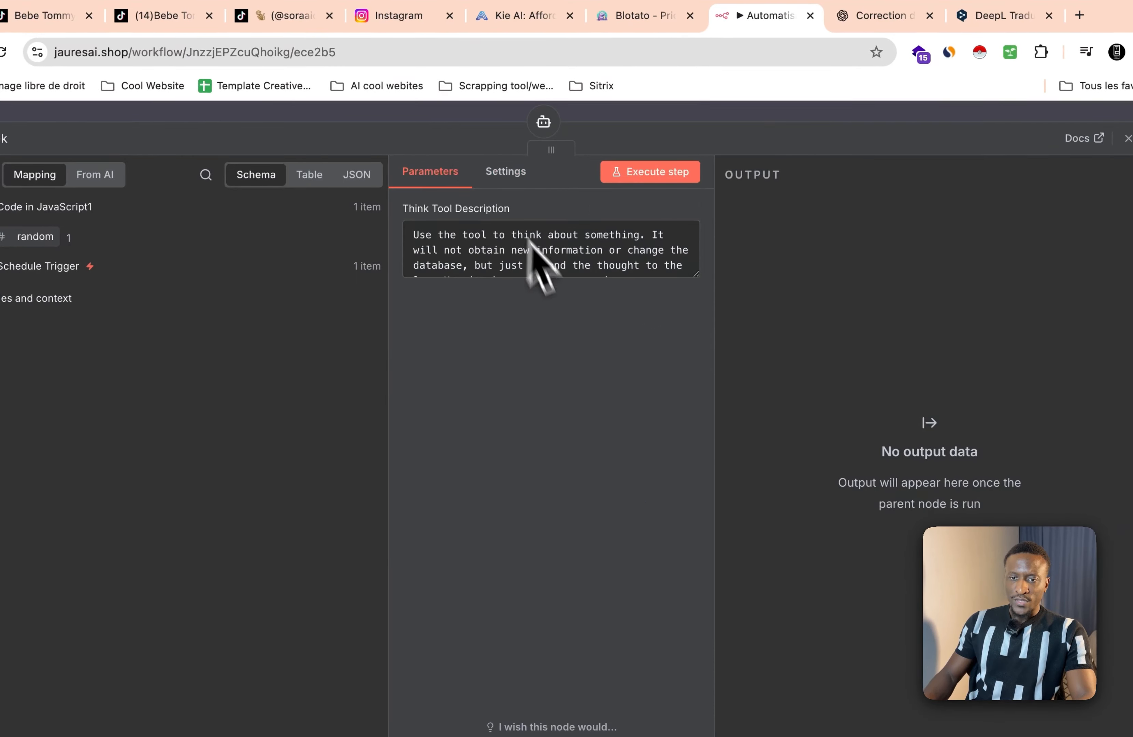
Step: Open the existing Think1 node, select its whole tool description, and close its details
scroll(466, 239, up, 3)
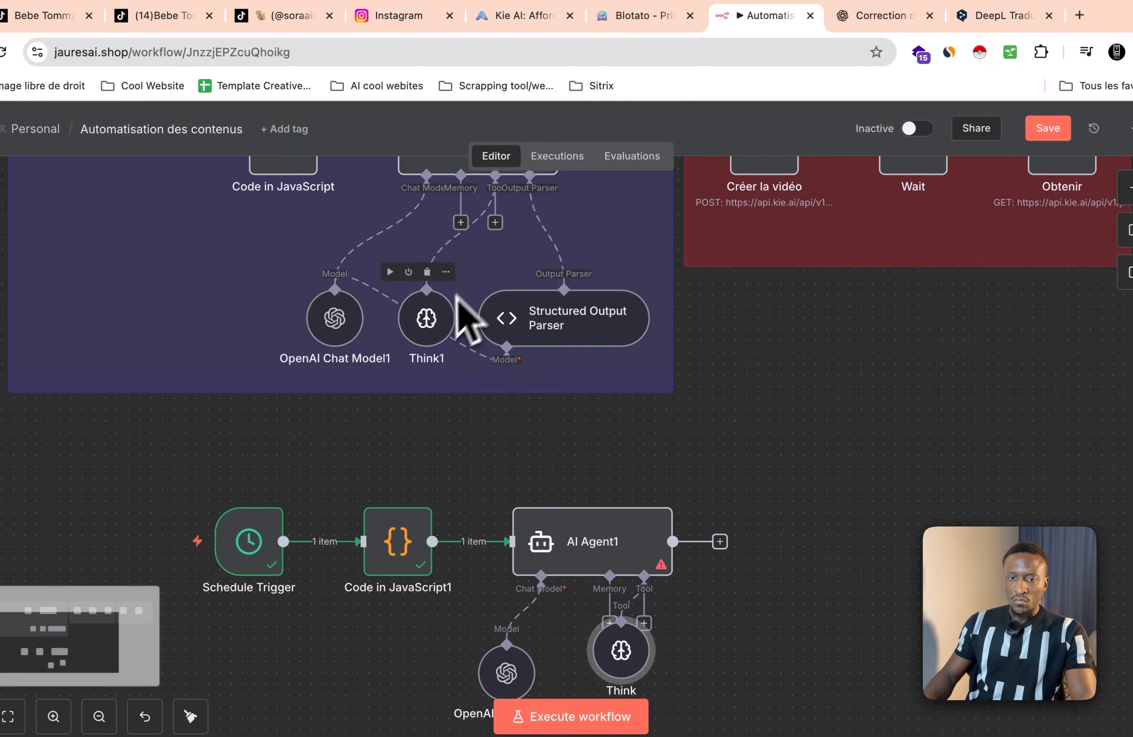
double_click(445, 326)
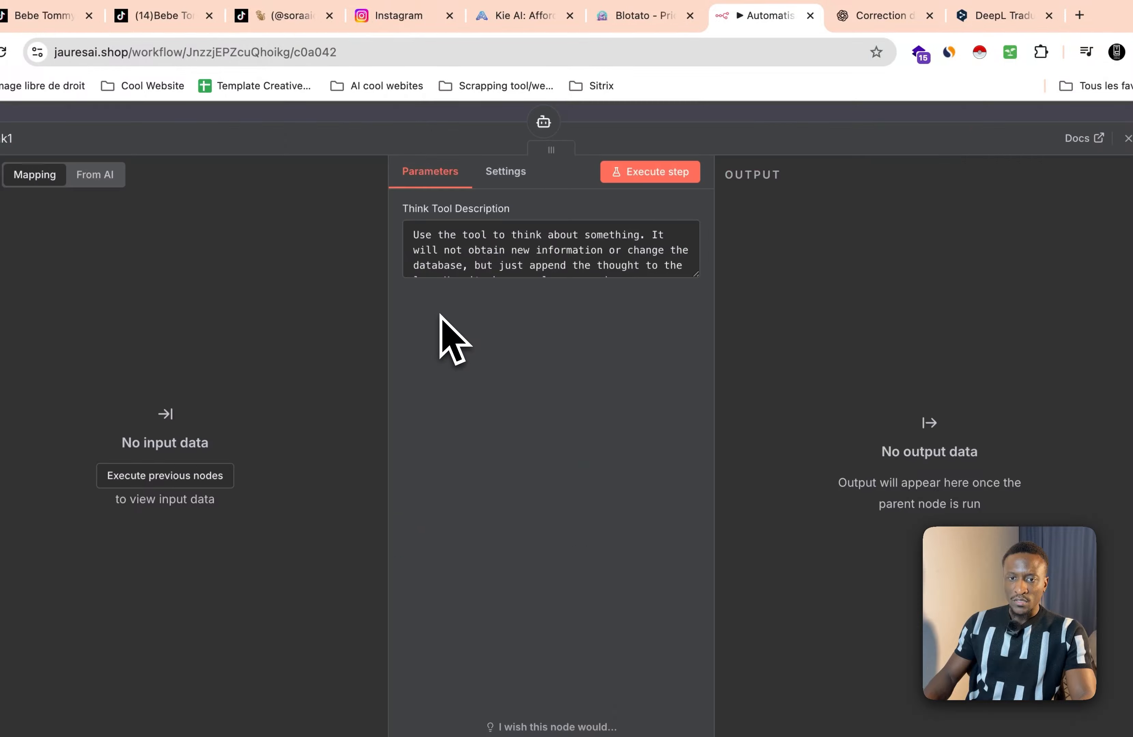
triple_click(503, 259)
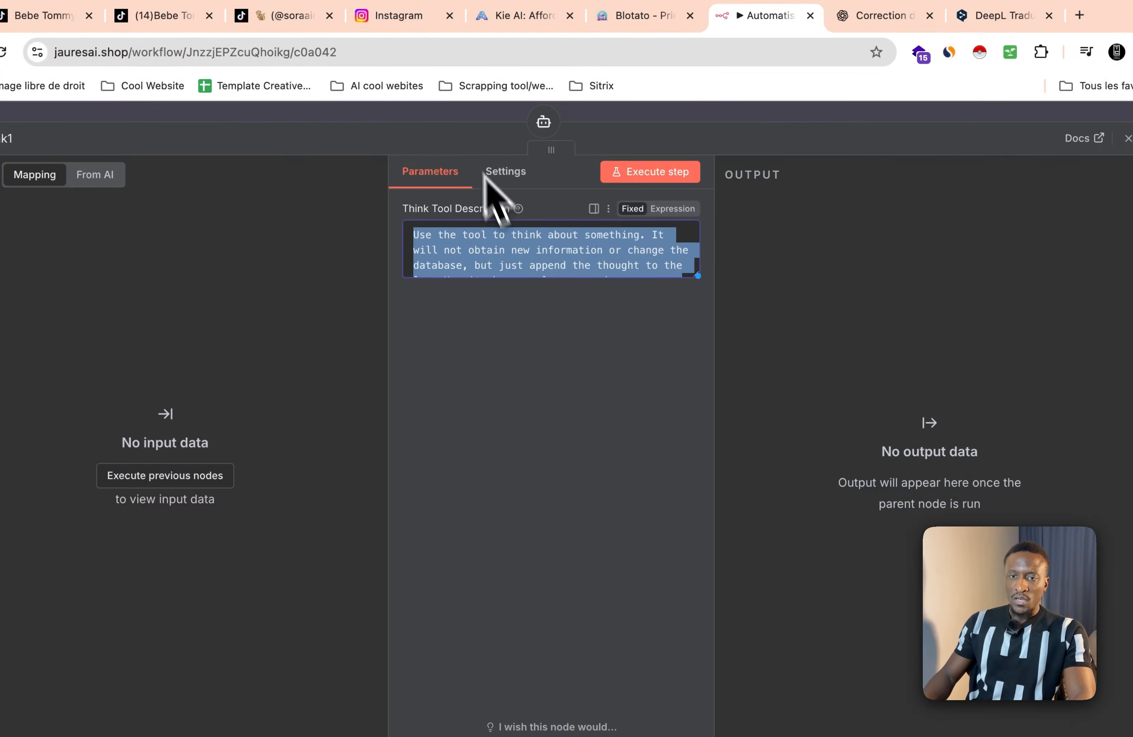
click(455, 117)
Step: Switch the new Think node's description to Expression, review it in the enlarged editor, and place the node beside the new OpenAI Chat Model
scroll(519, 622, down, 2)
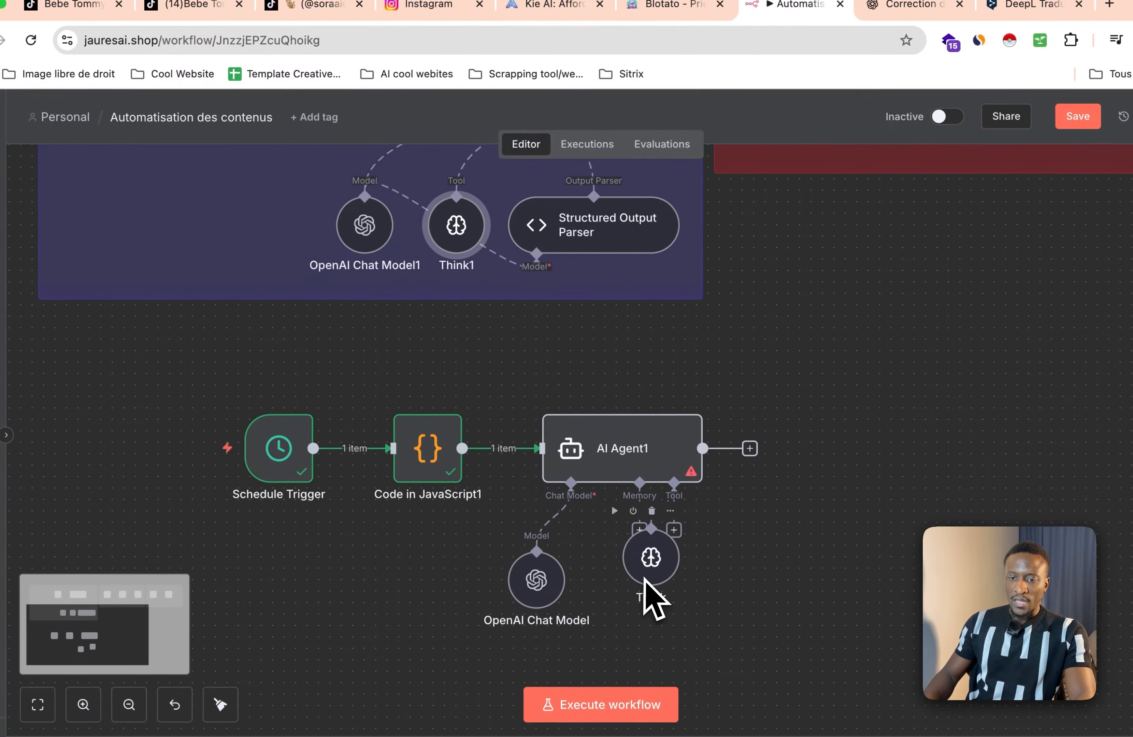
drag(643, 580, 669, 606)
double_click(669, 605)
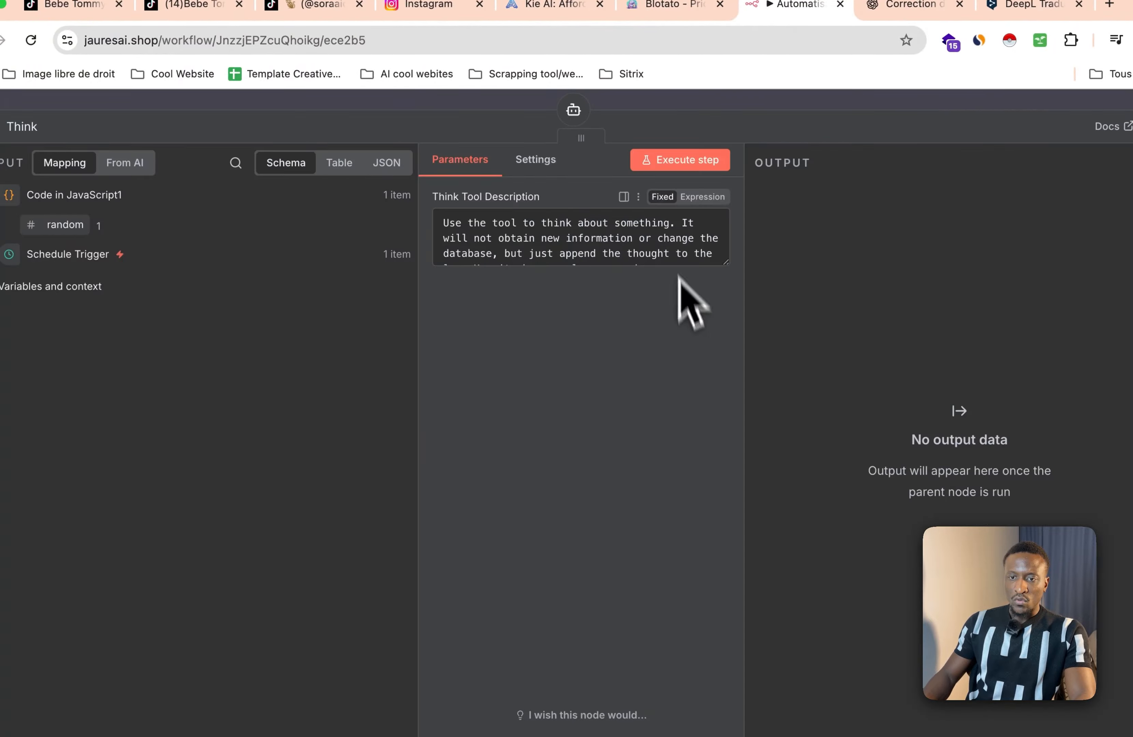
click(701, 196)
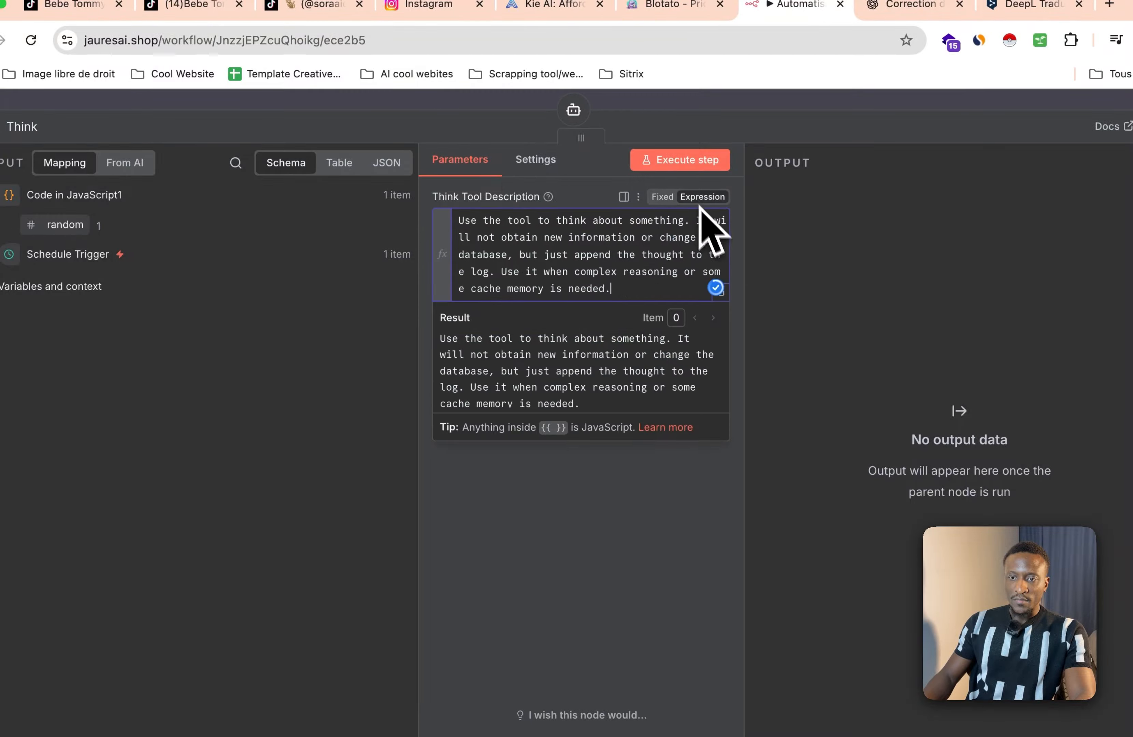
click(721, 291)
triple_click(530, 272)
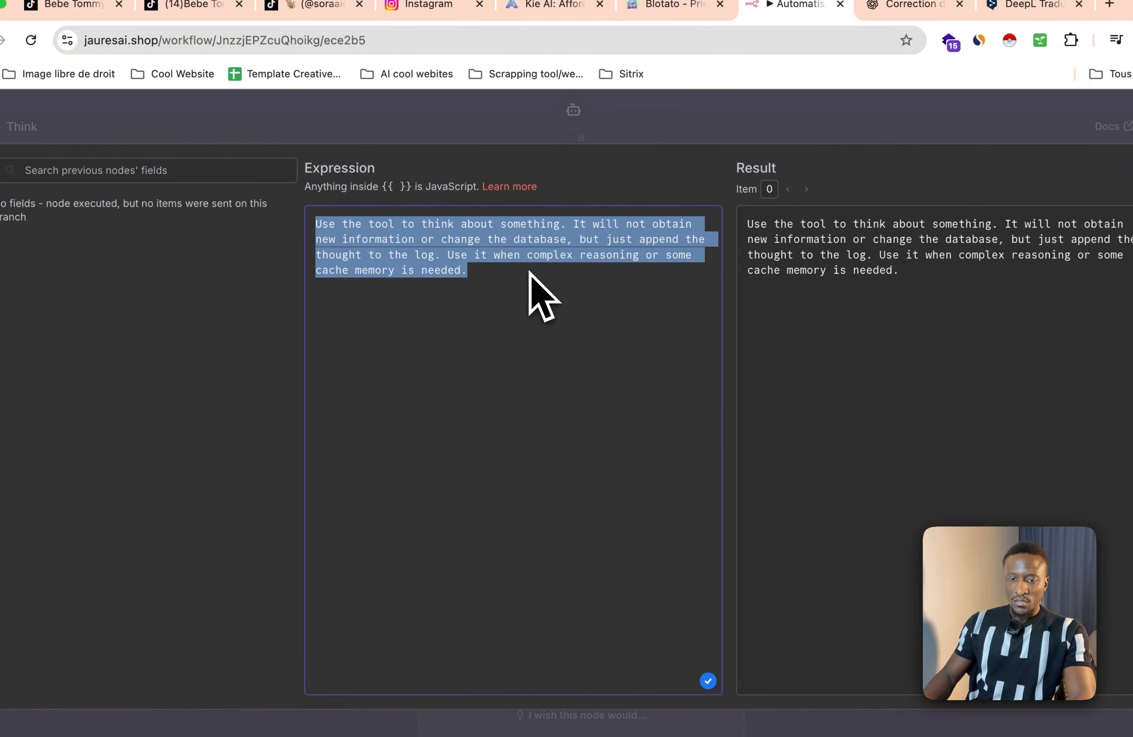
click(528, 272)
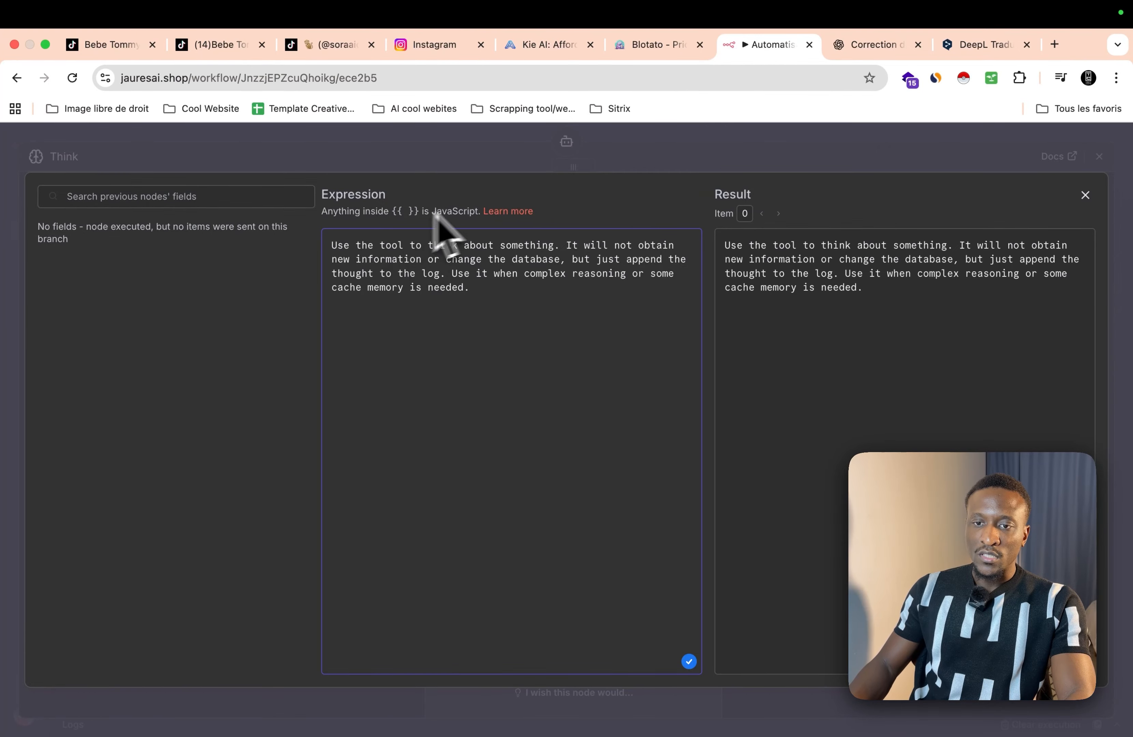
key(Escape)
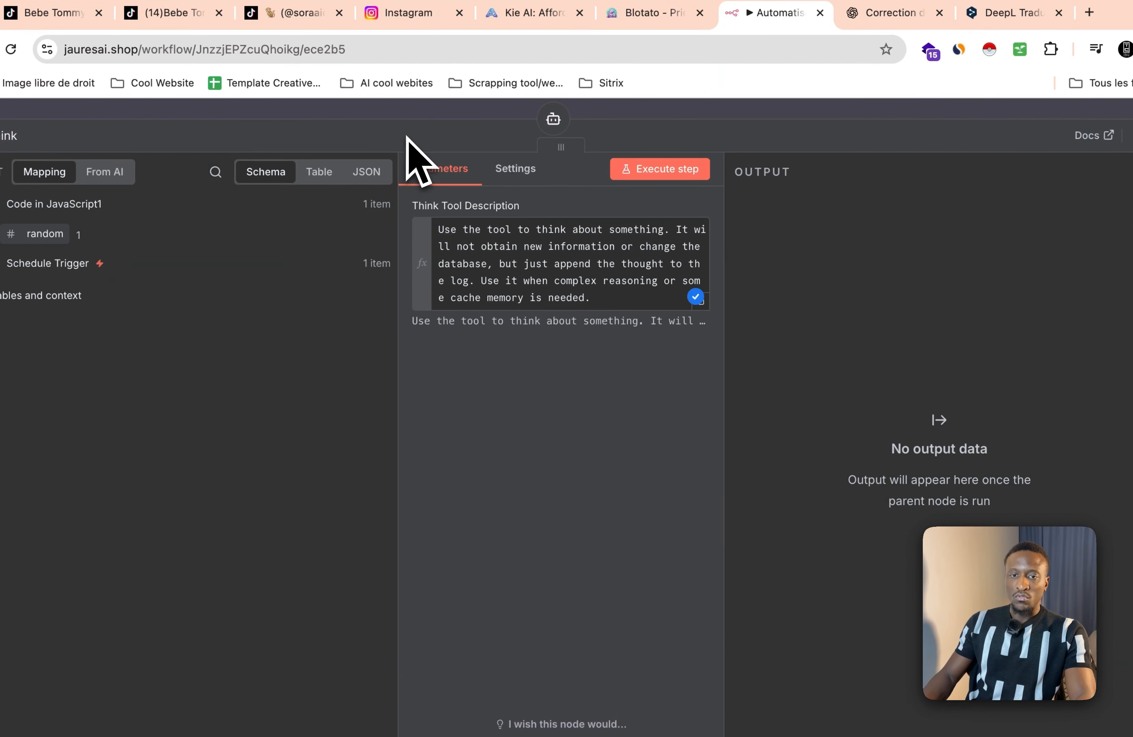
click(414, 117)
drag(634, 614, 587, 614)
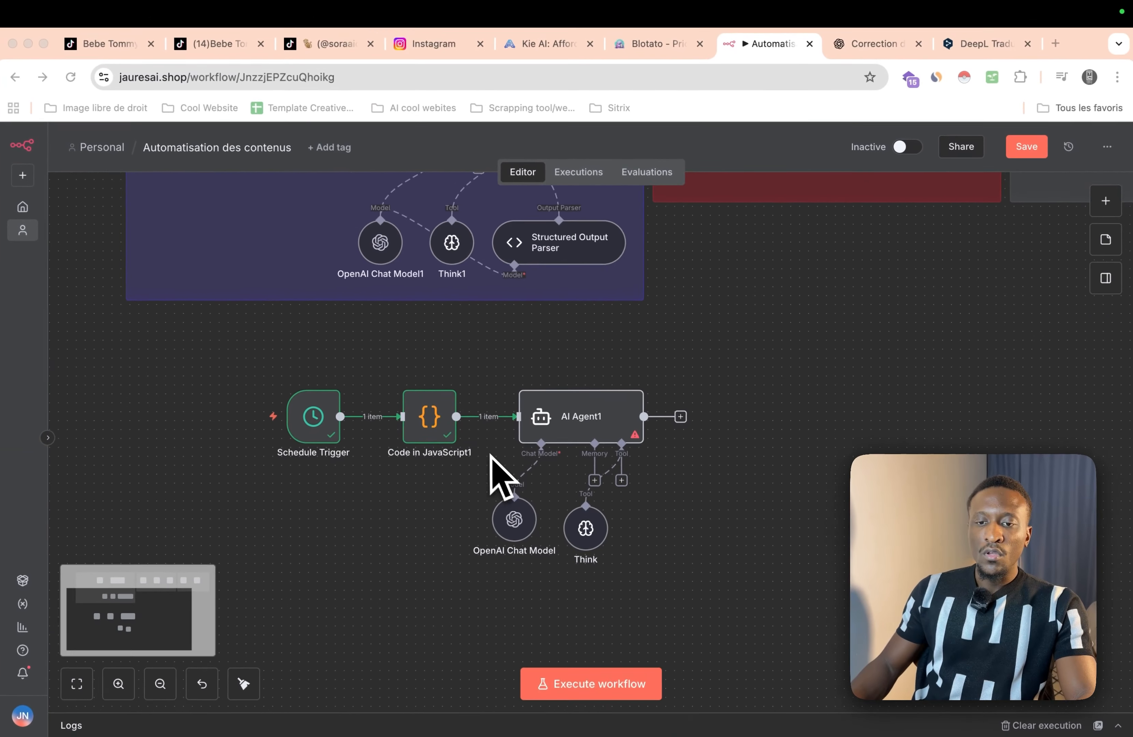
Step: Enable Require Specific Output Format in AI Agent1 and close the node's details
scroll(490, 455, right, 3)
scroll(491, 455, down, 2)
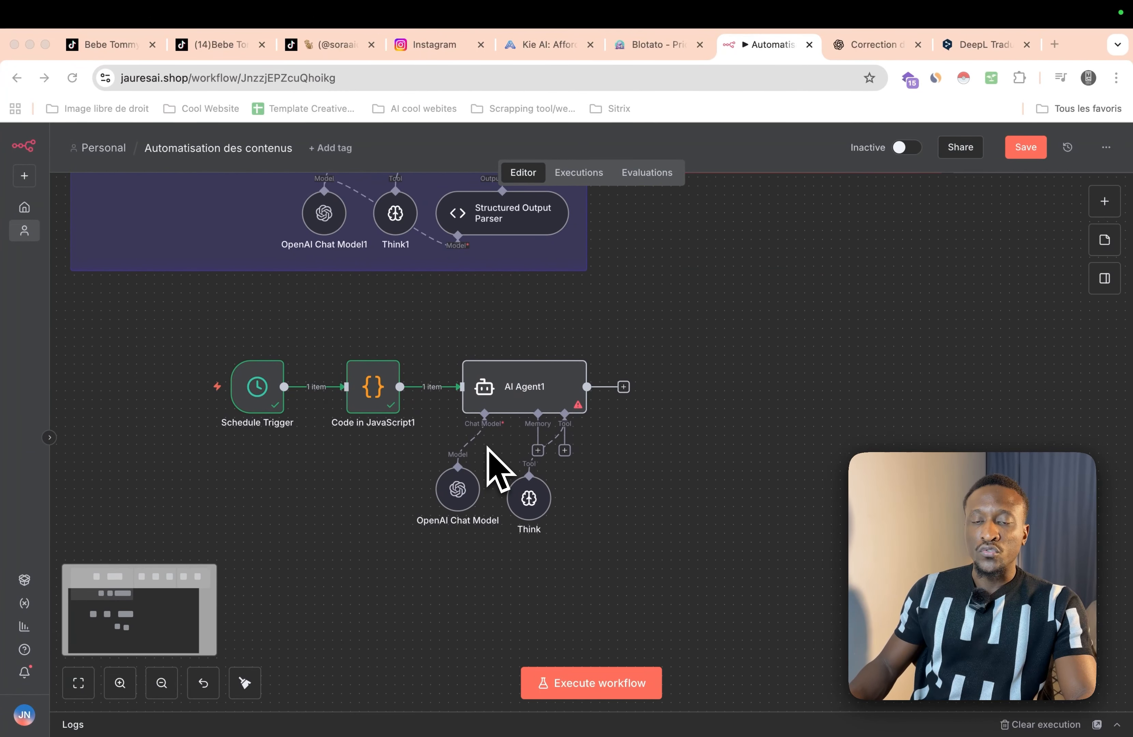
scroll(491, 455, up, 3)
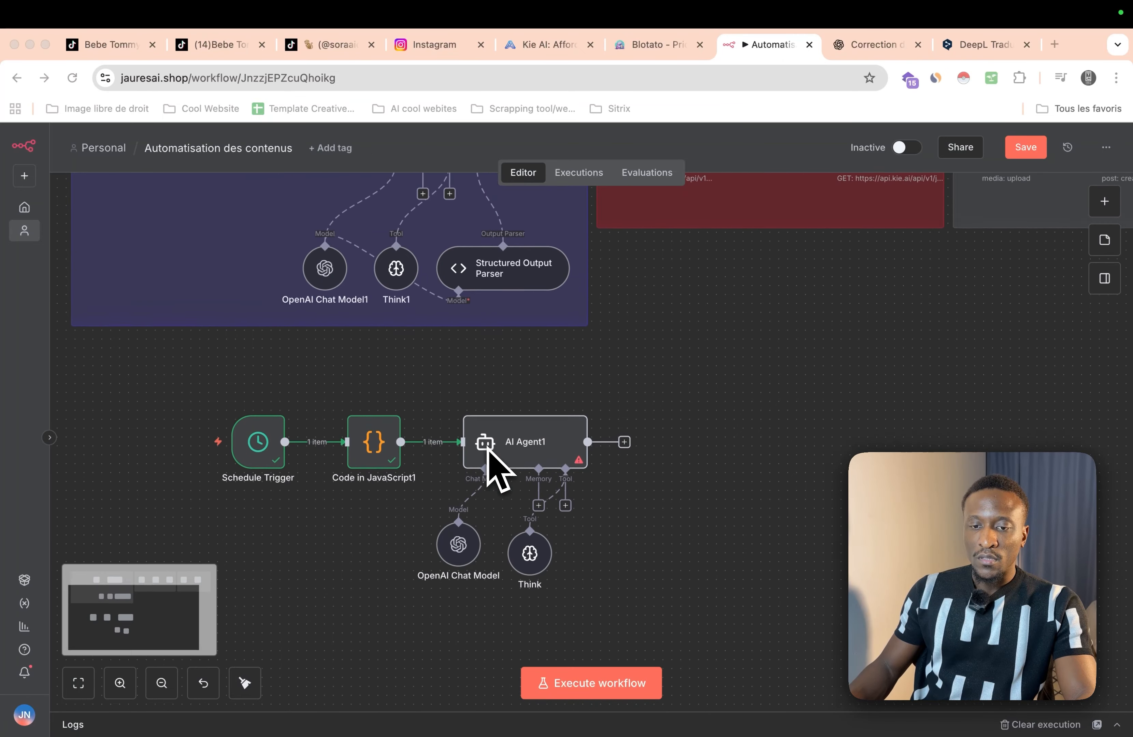
scroll(498, 468, down, 3)
scroll(596, 495, up, 3)
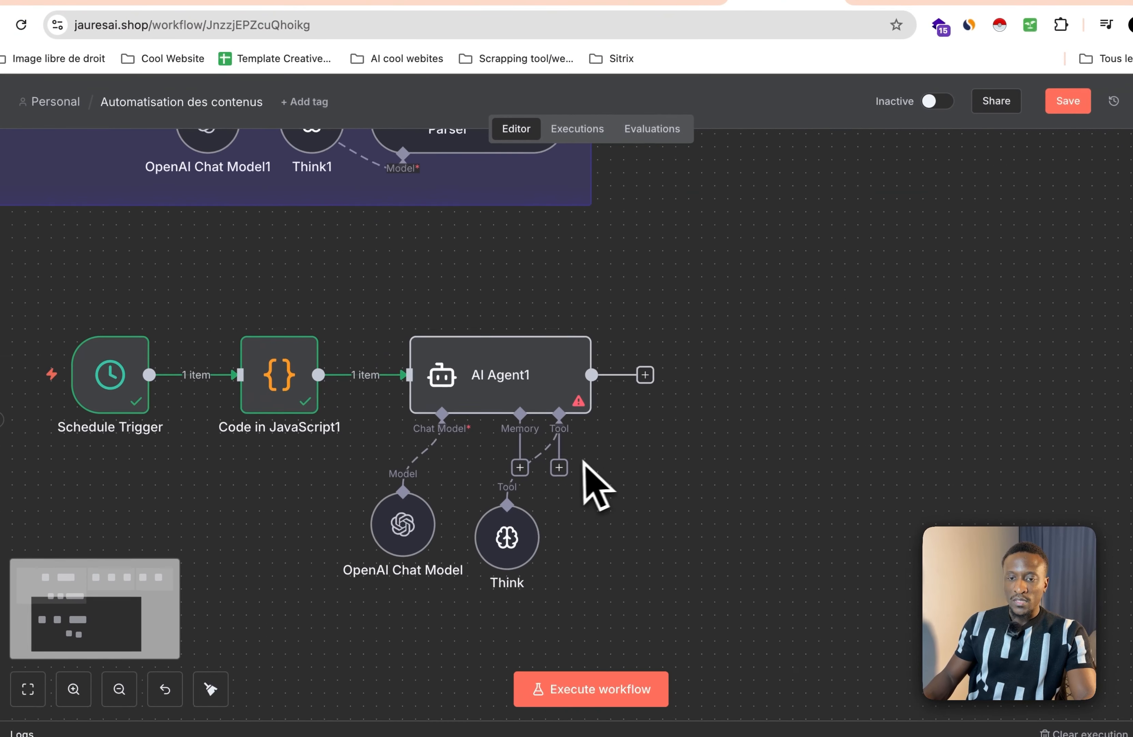
double_click(529, 402)
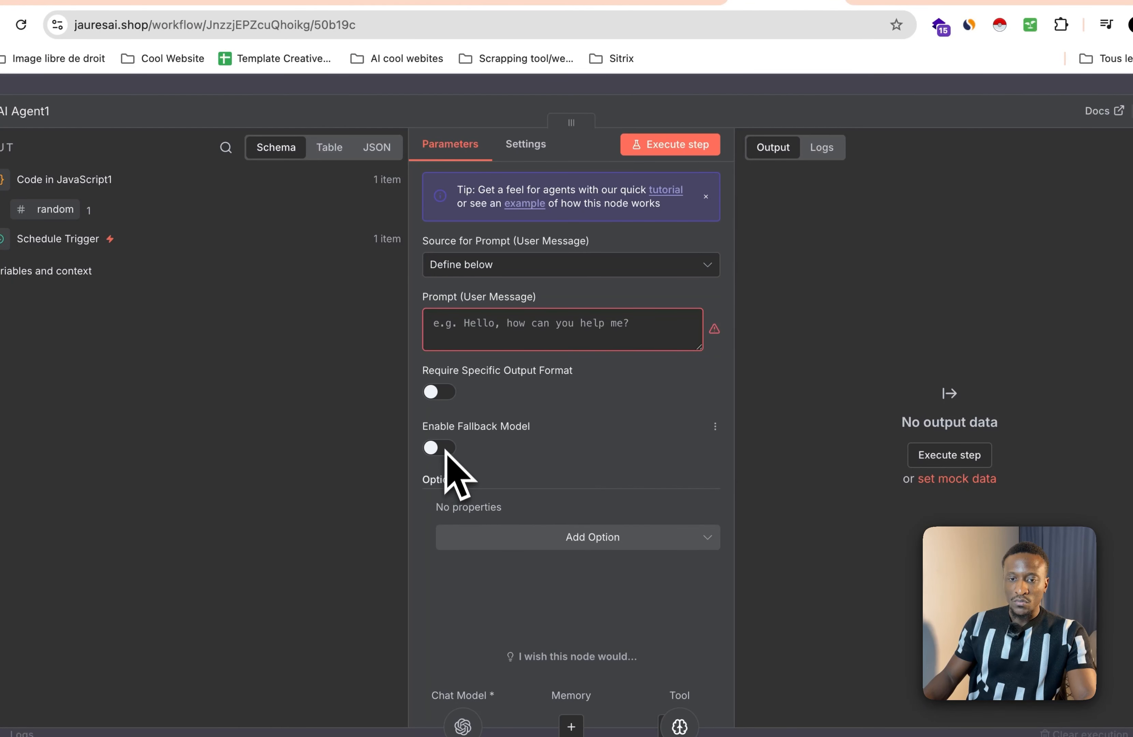
click(441, 396)
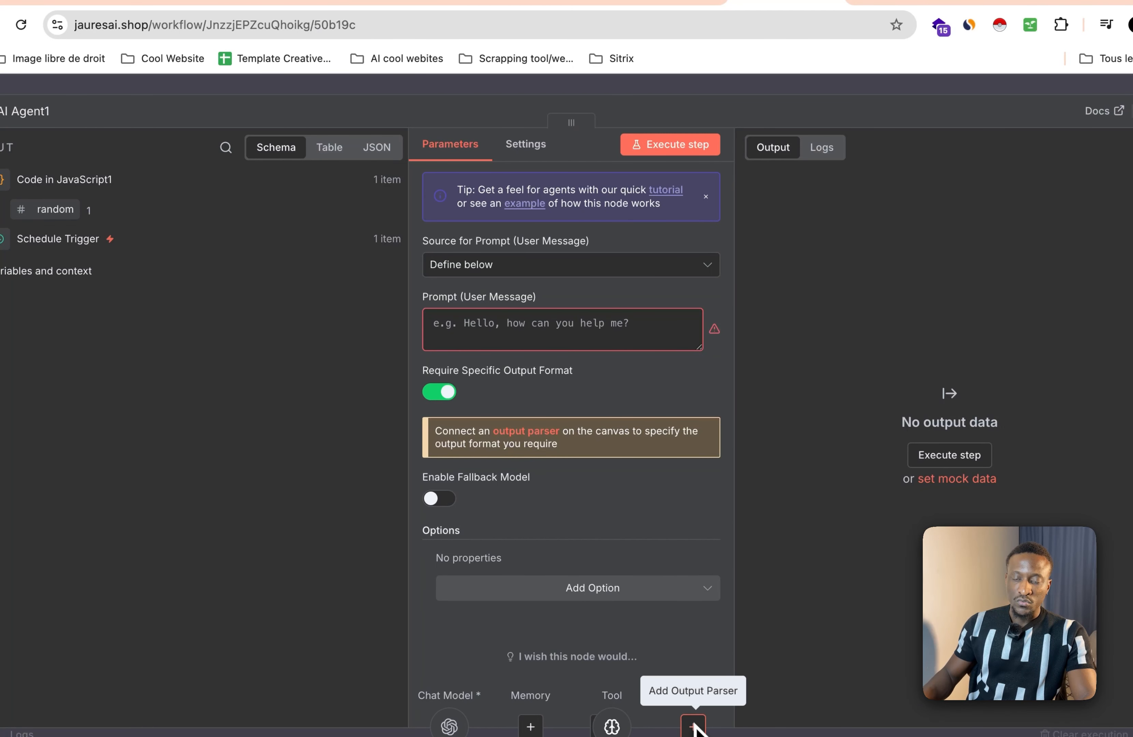
key(Escape)
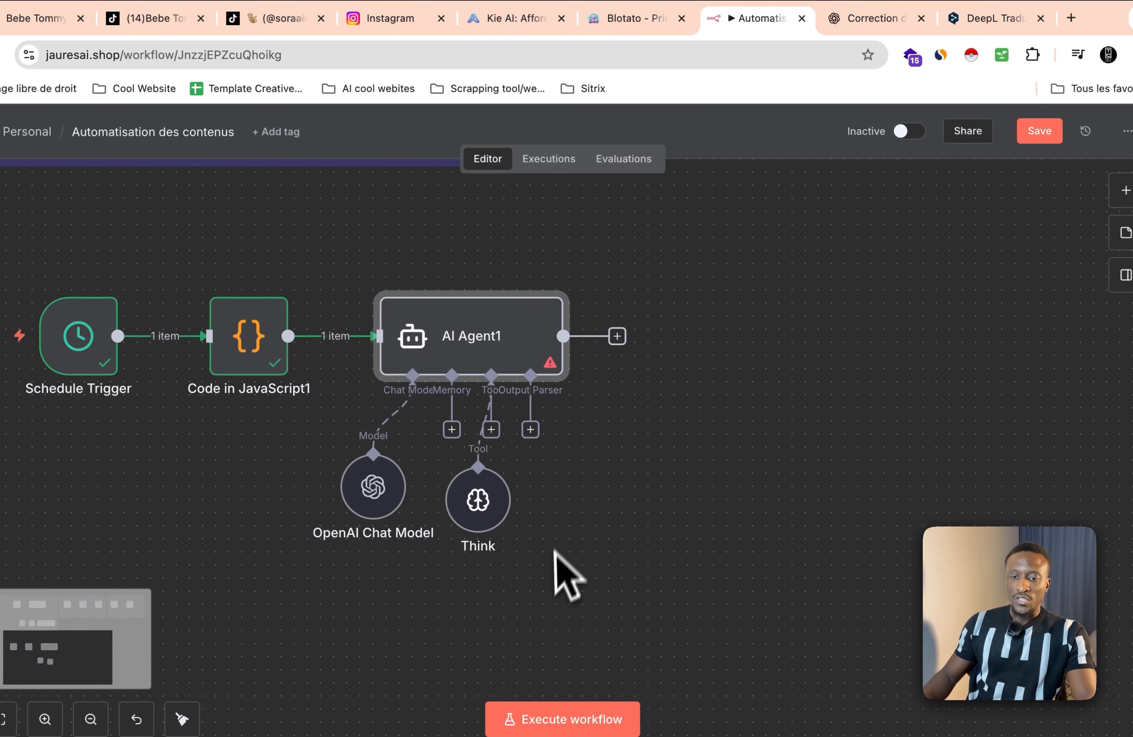
Step: Attach a Structured Output Parser to AI Agent1's output parser connection and close its details
click(530, 429)
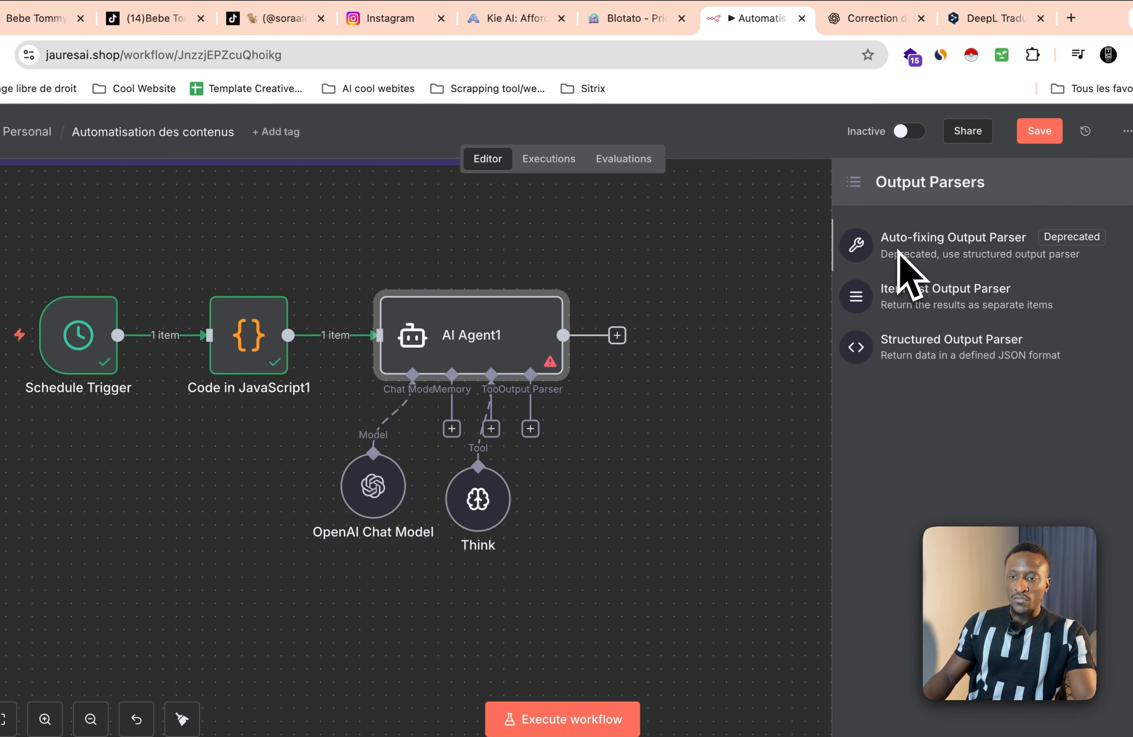
click(962, 360)
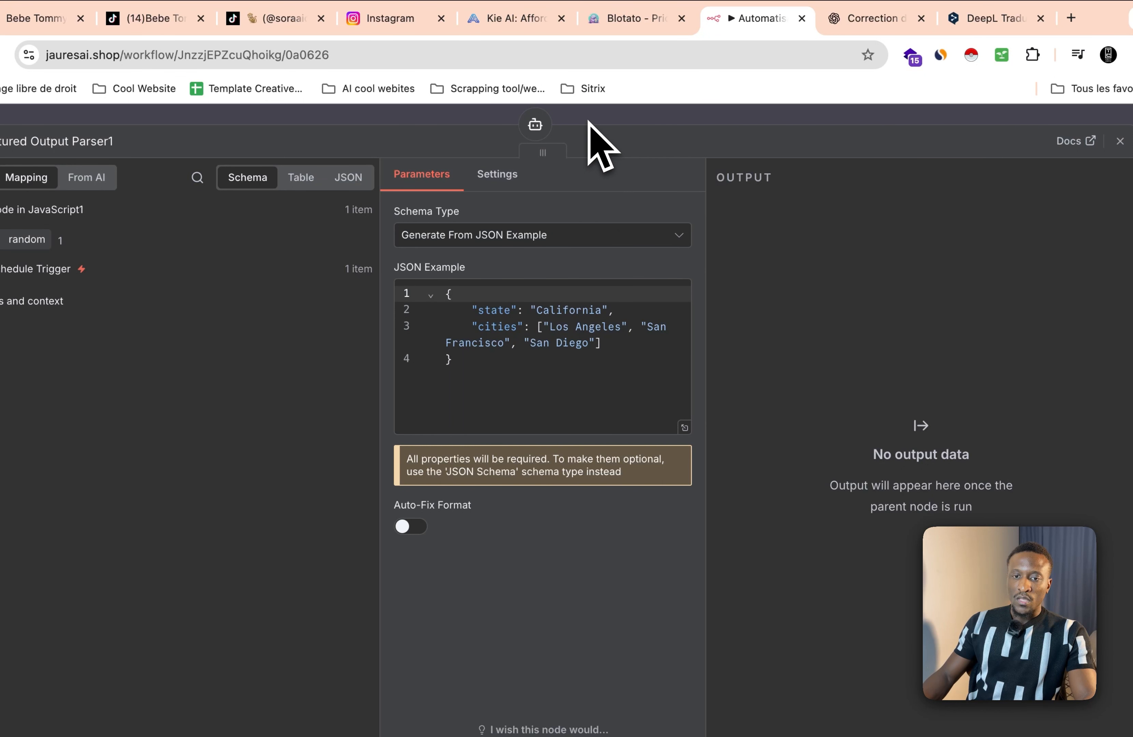
click(644, 120)
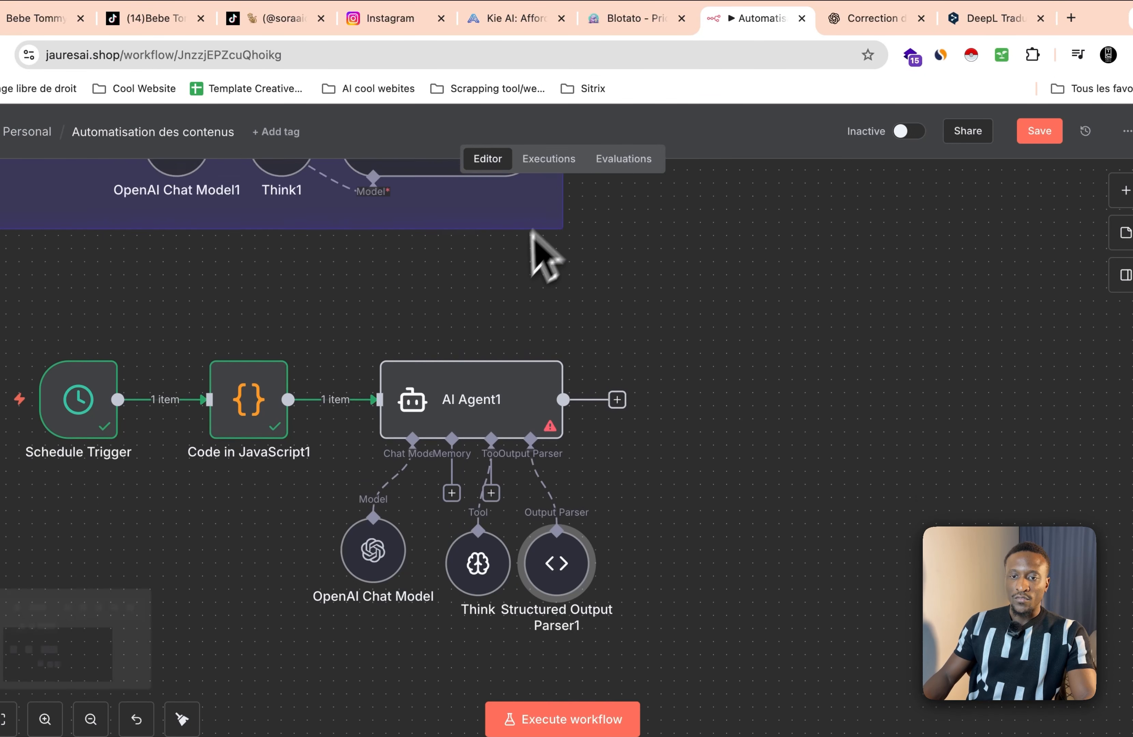
Step: Open the existing Structured Output Parser, copy its whole input schema from the enlarged editor, and close the node's details
scroll(532, 232, up, 5)
double_click(454, 356)
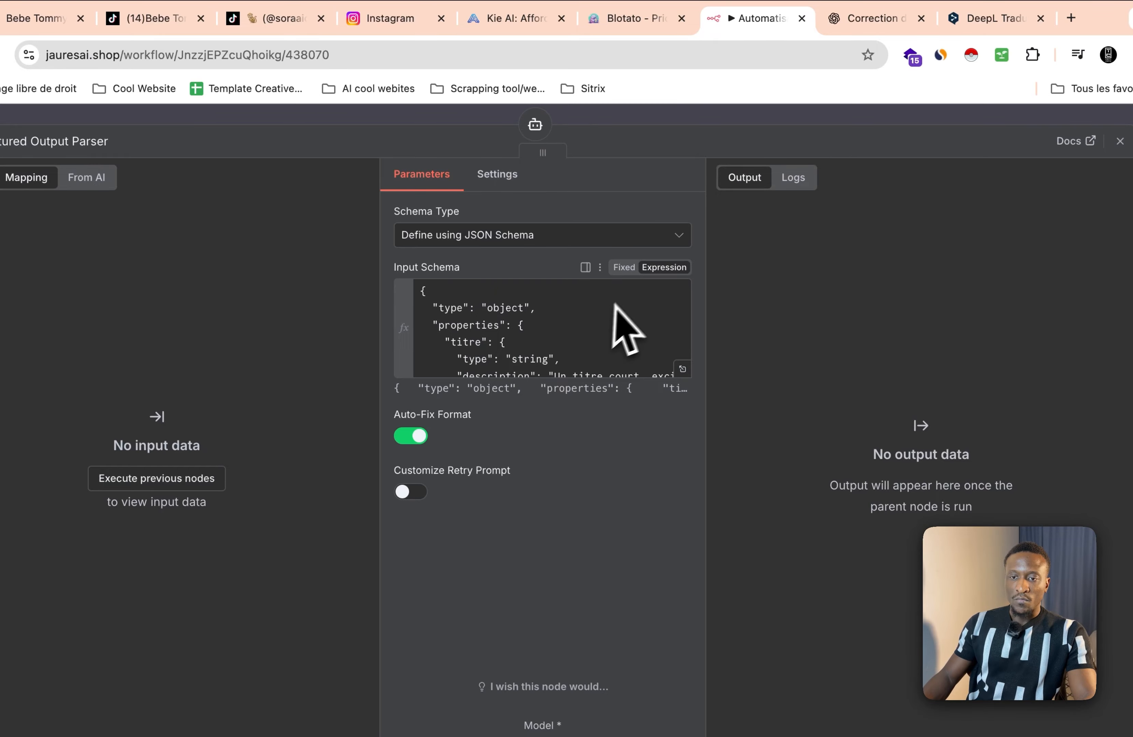
click(682, 367)
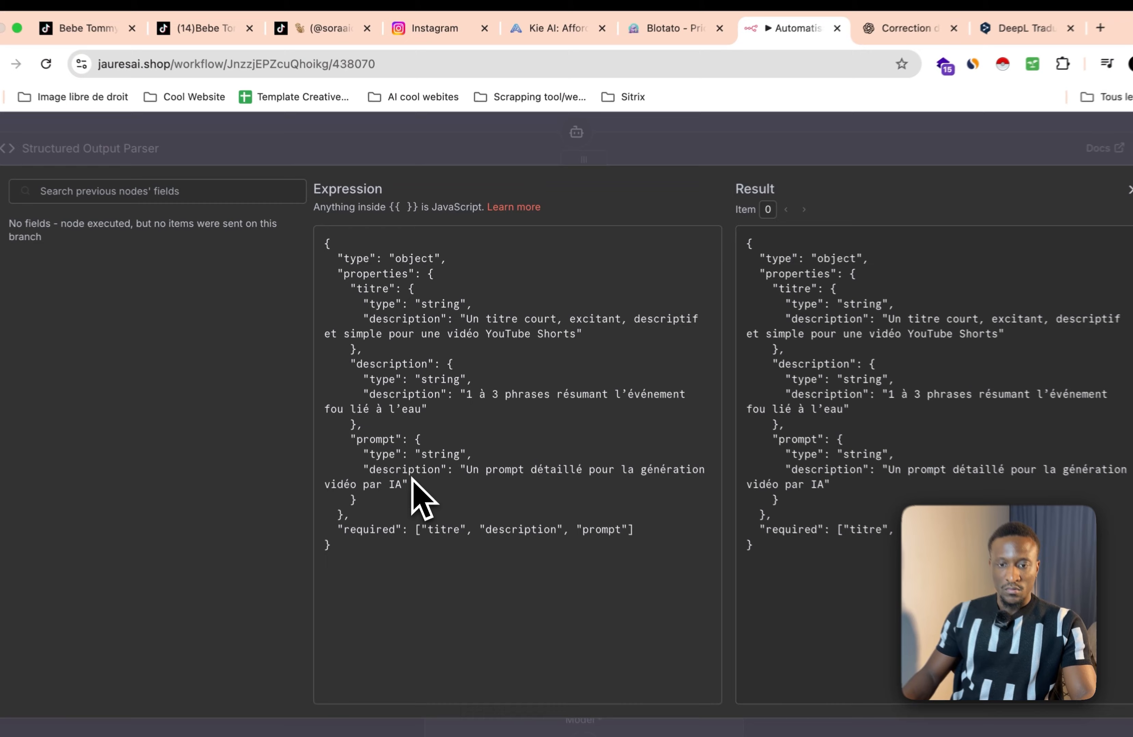
click(412, 463)
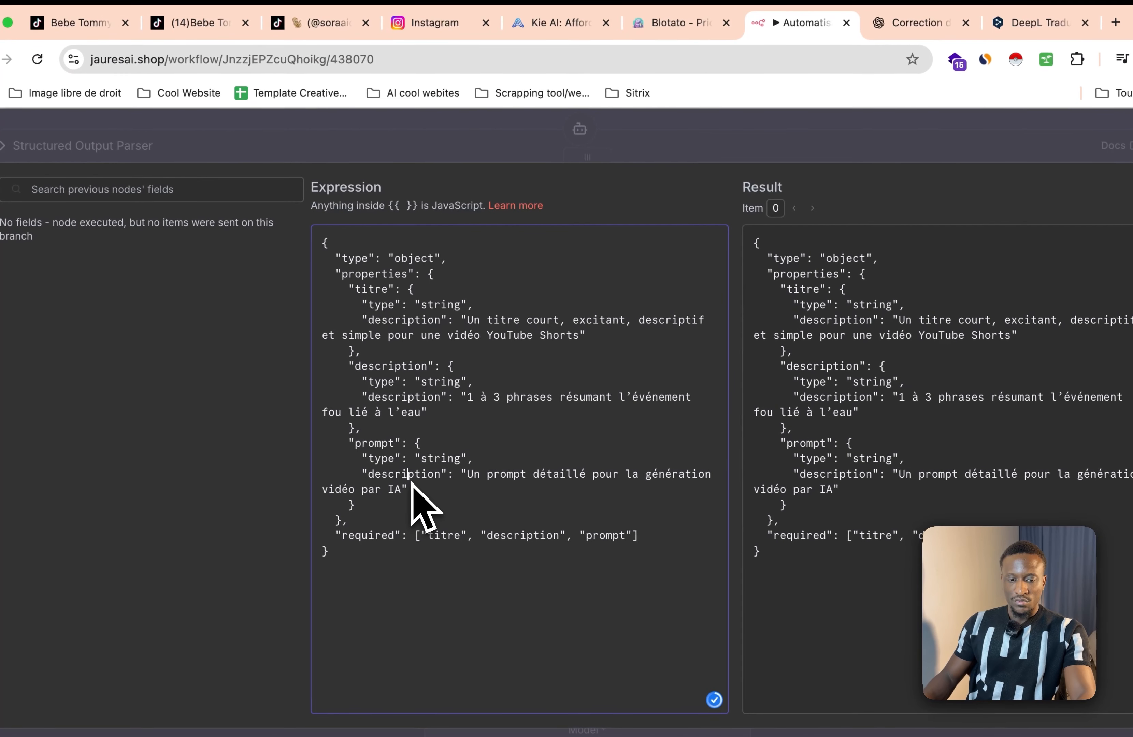
key(super+a)
key(ctrl+c)
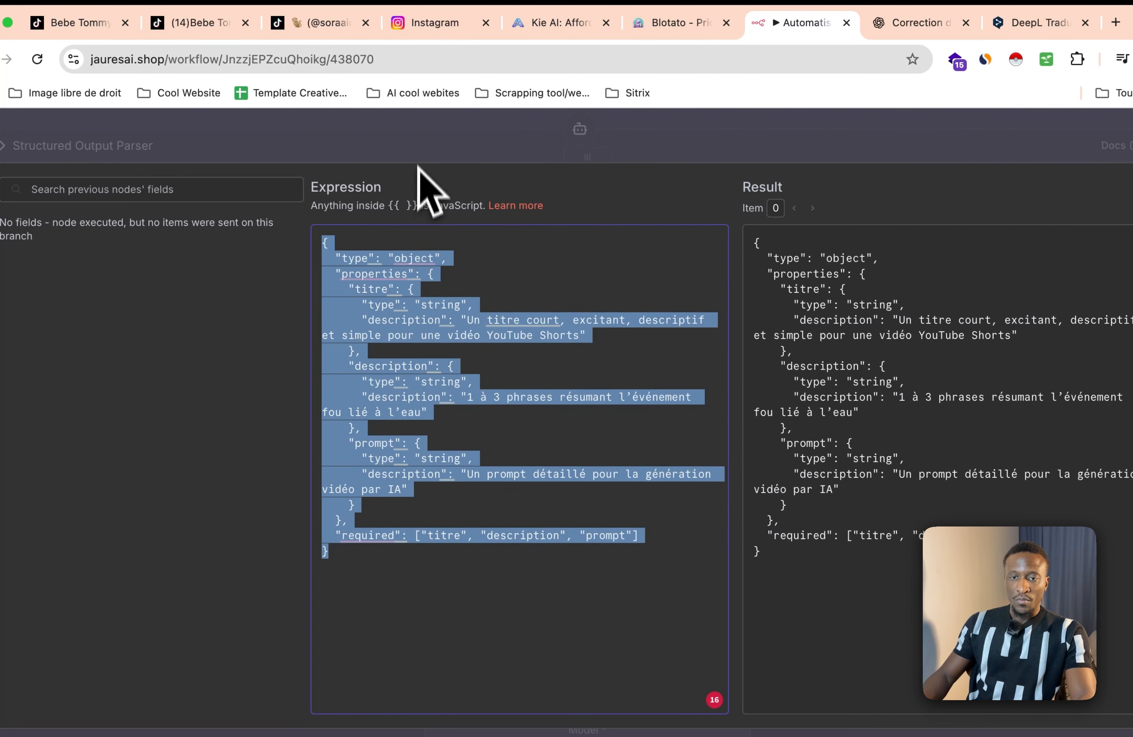
click(418, 153)
click(429, 135)
Step: Space out the Think and Structured Output Parser1 nodes in a row beneath AI Agent1
scroll(575, 467, down, 5)
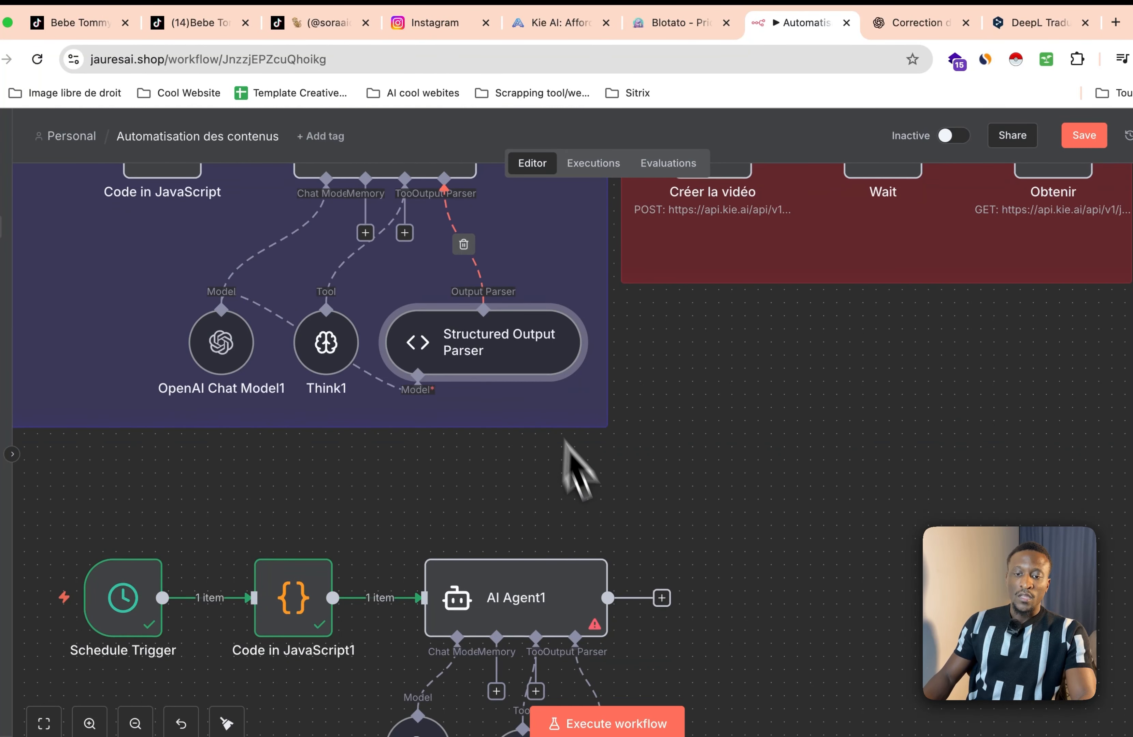
scroll(580, 521, down, 2)
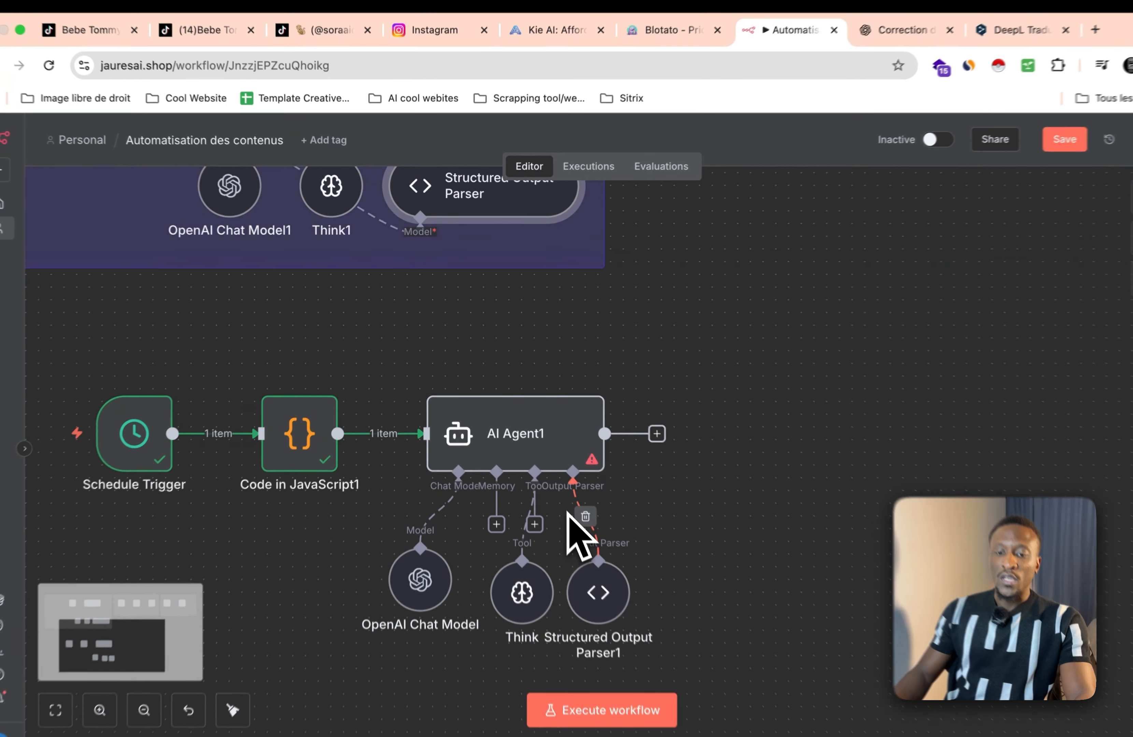
scroll(560, 498, up, 3)
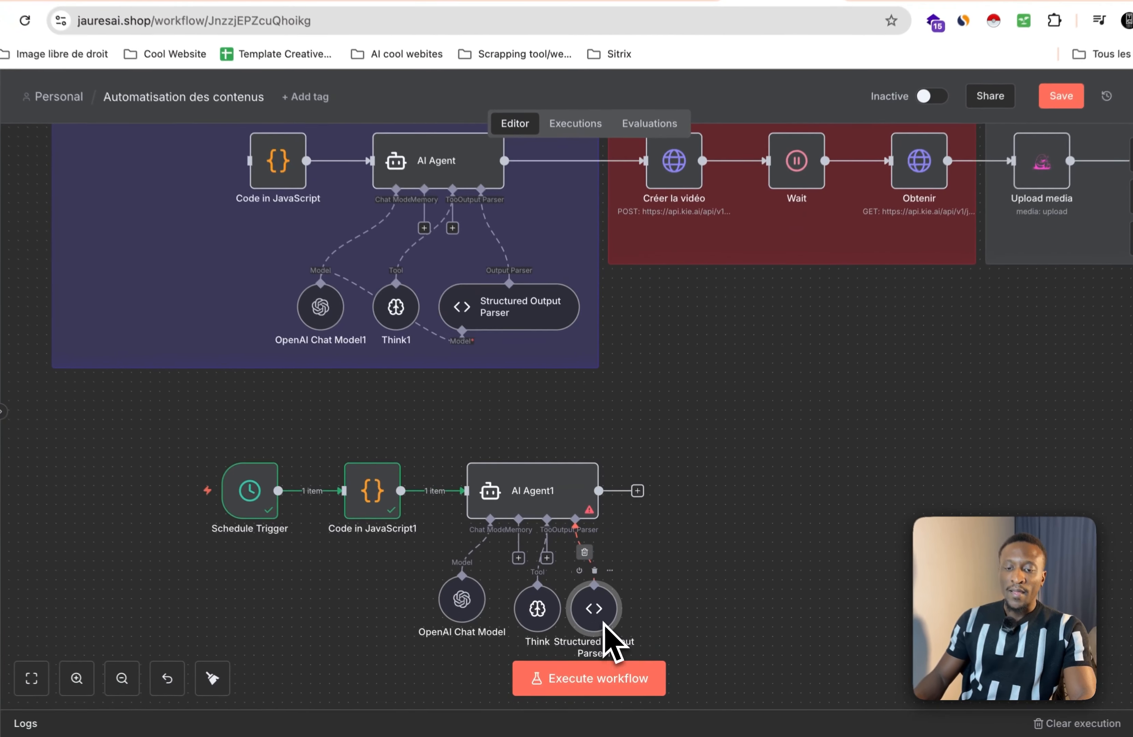
drag(603, 630, 554, 605)
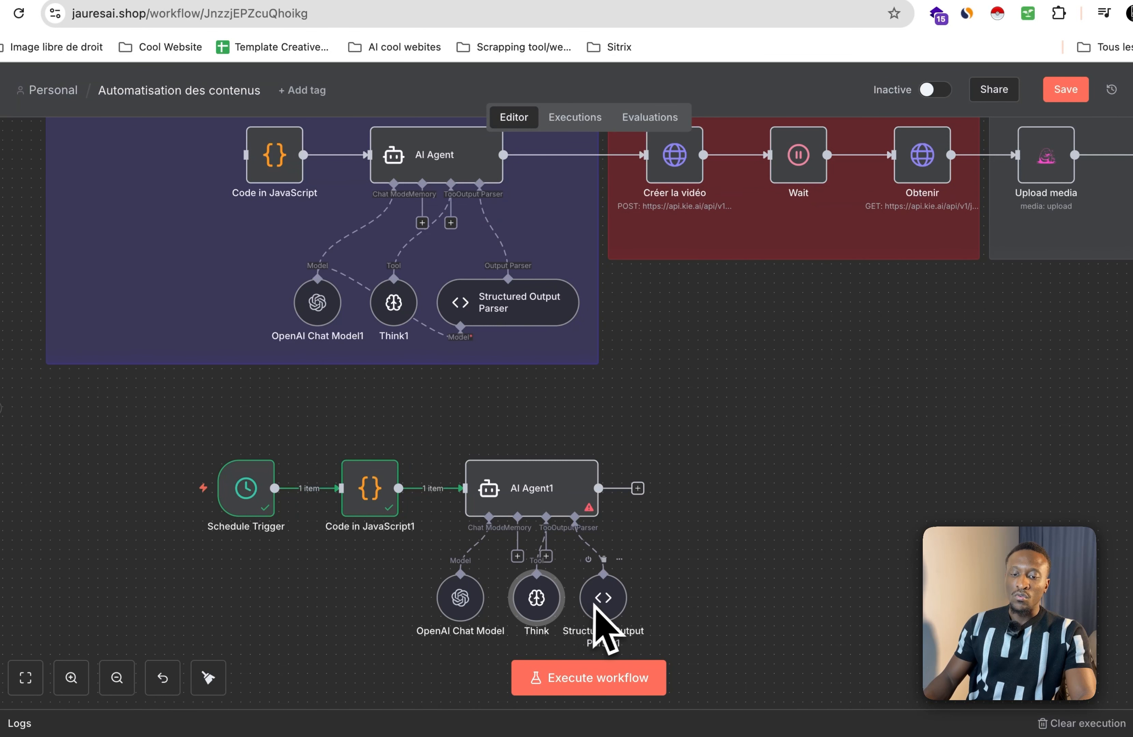
scroll(600, 607, up, 2)
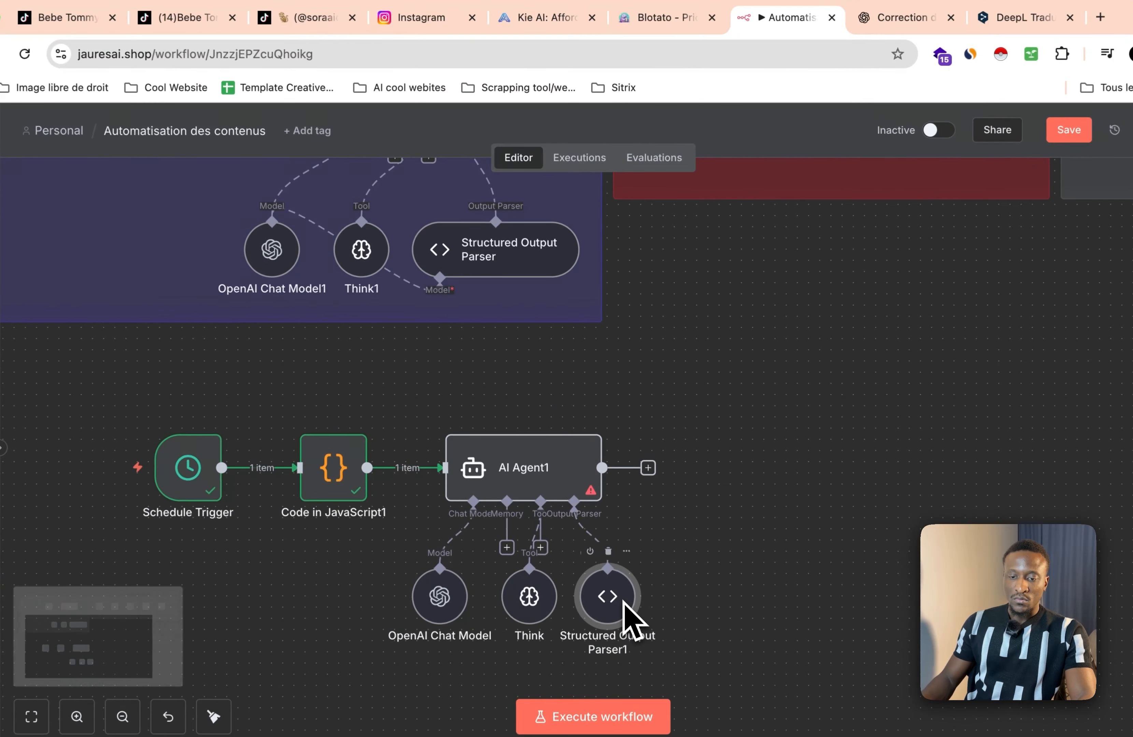
Step: Replace Structured Output Parser1's JSON example with the copied schema and set Schema Type to Define using JSON Schema
double_click(624, 603)
click(504, 340)
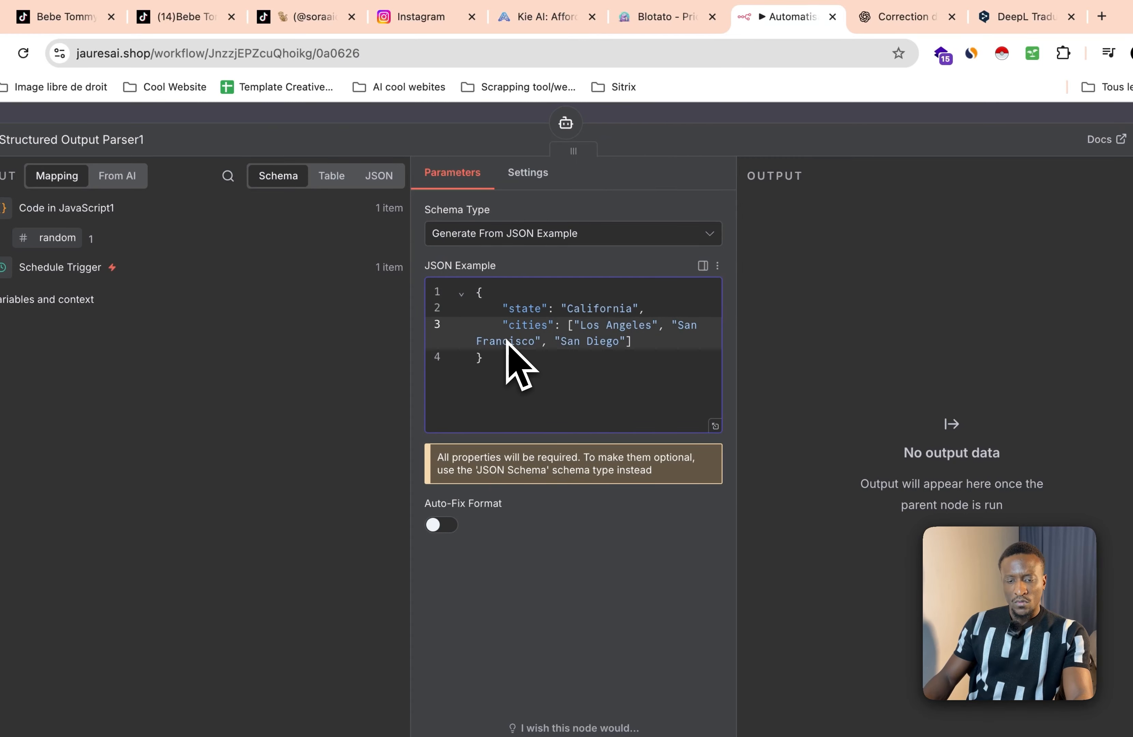
key(ctrl+a)
key(ctrl+v)
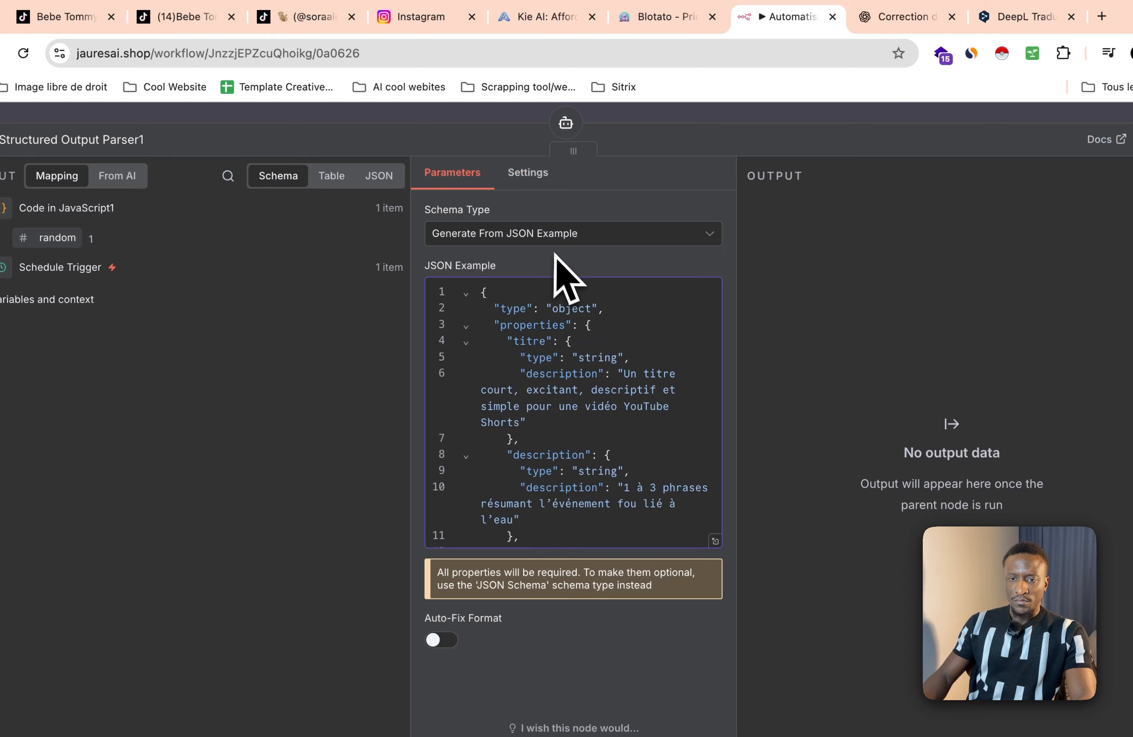
click(557, 239)
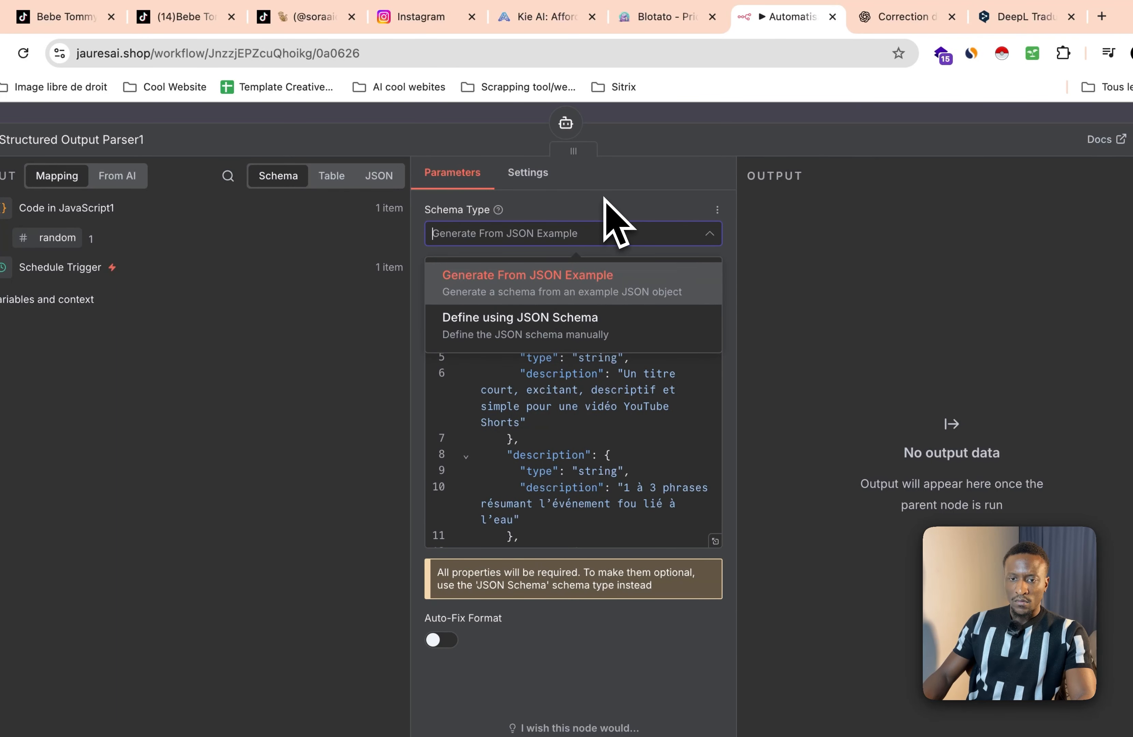
click(564, 342)
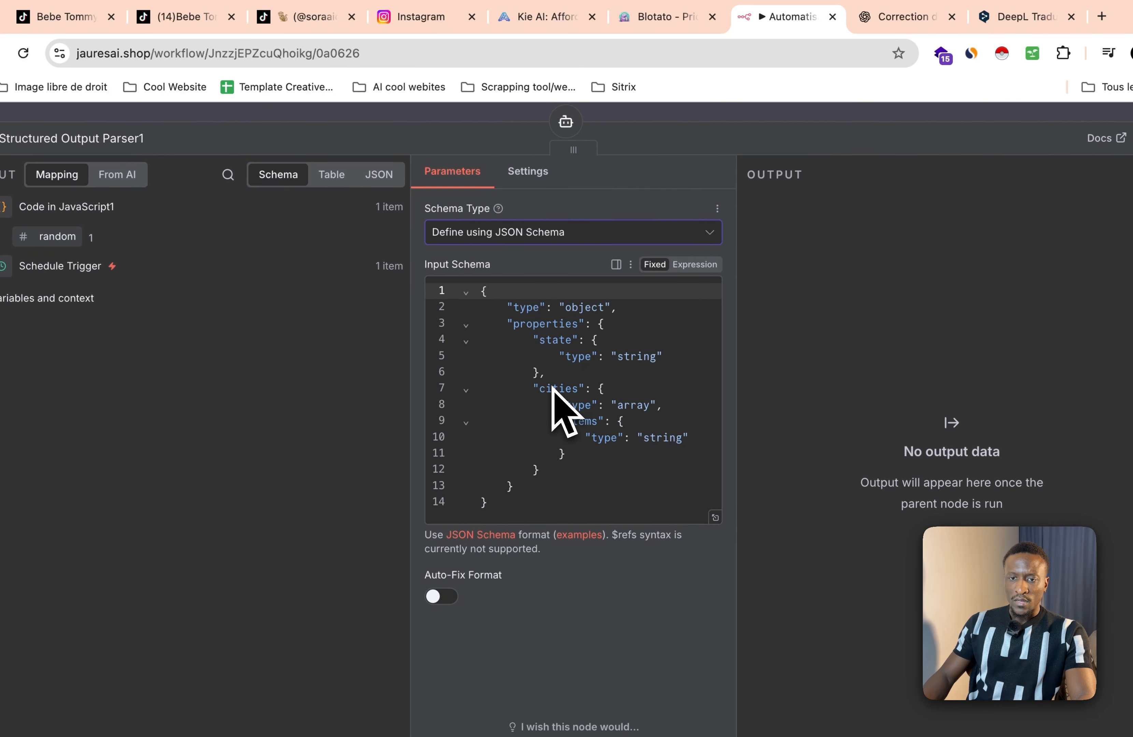
Step: Switch Structured Output Parser1's Input Schema to Expression, replace it with the copied titre, description and prompt schema, and close the node
click(555, 413)
click(540, 375)
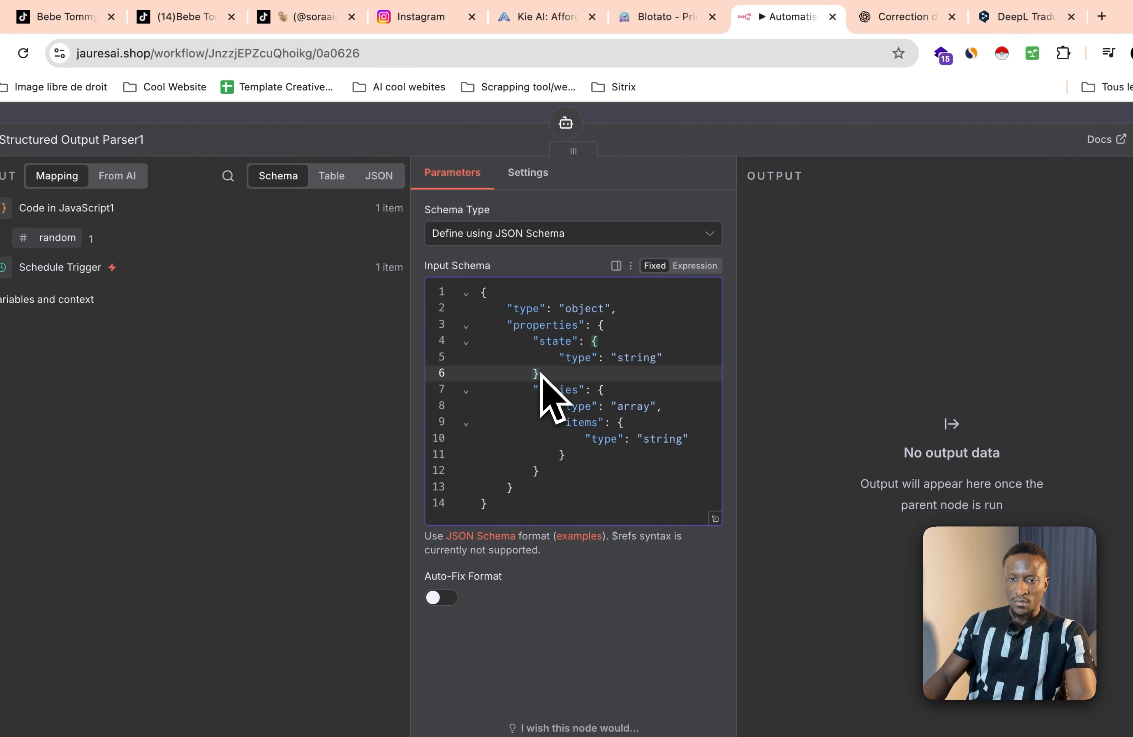
click(693, 266)
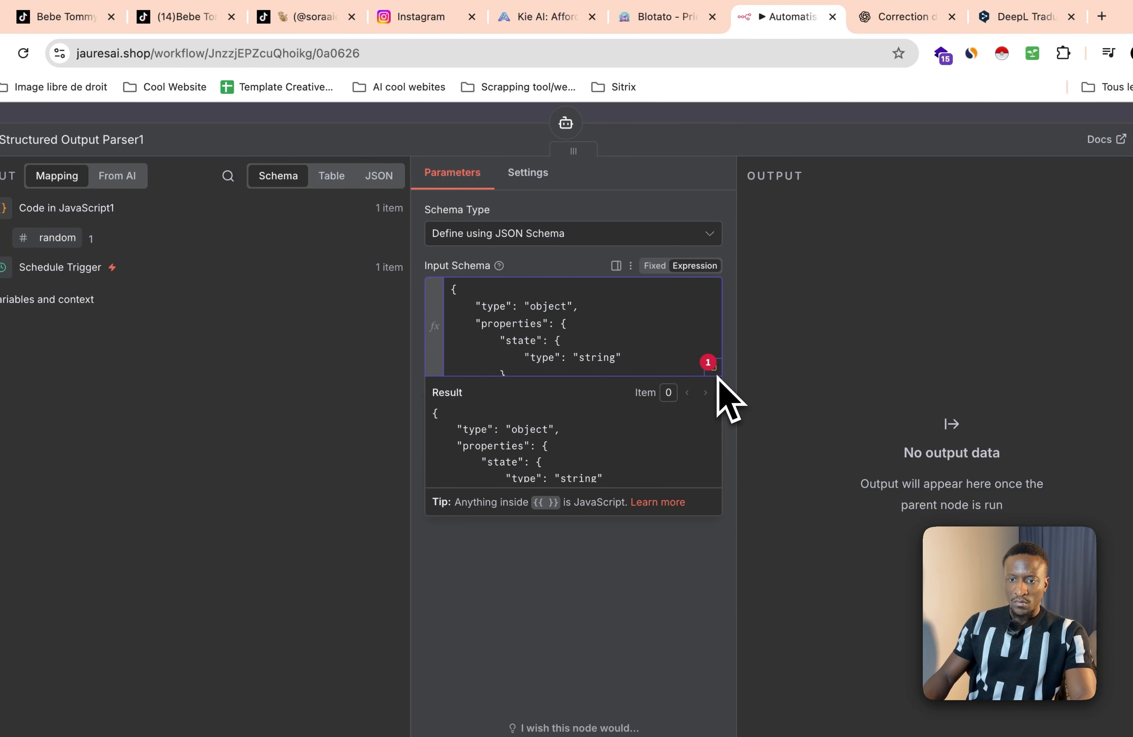
click(713, 369)
key(ctrl+a)
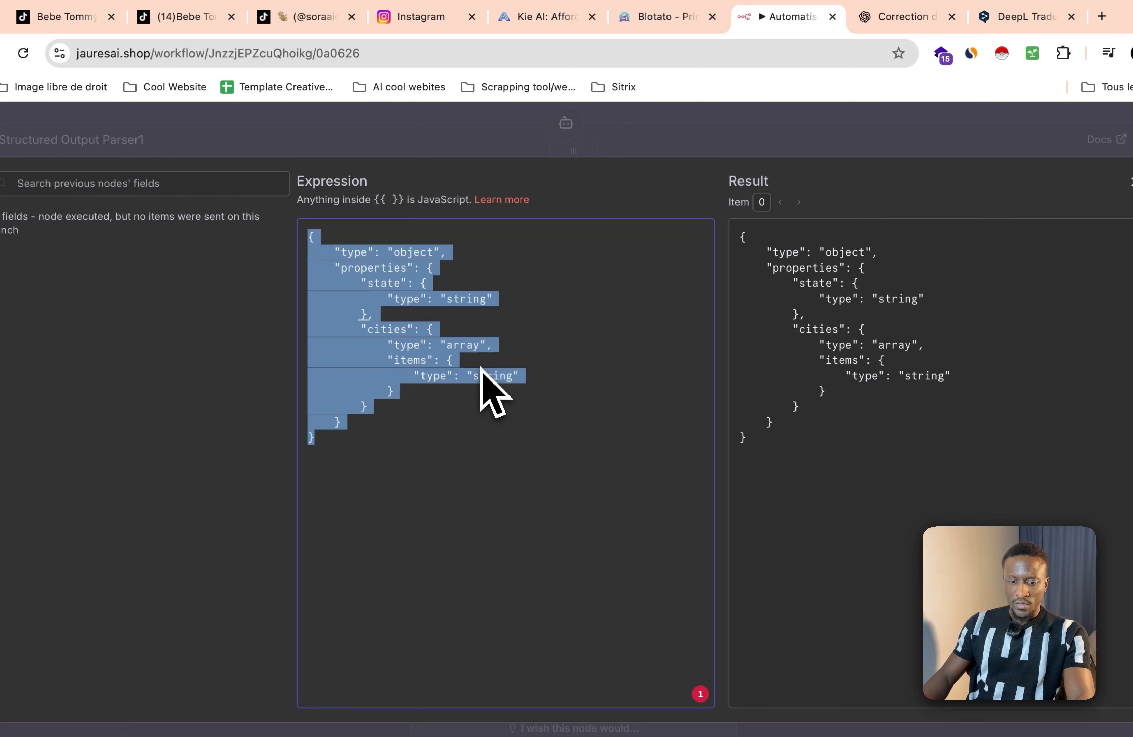
key(ctrl+v)
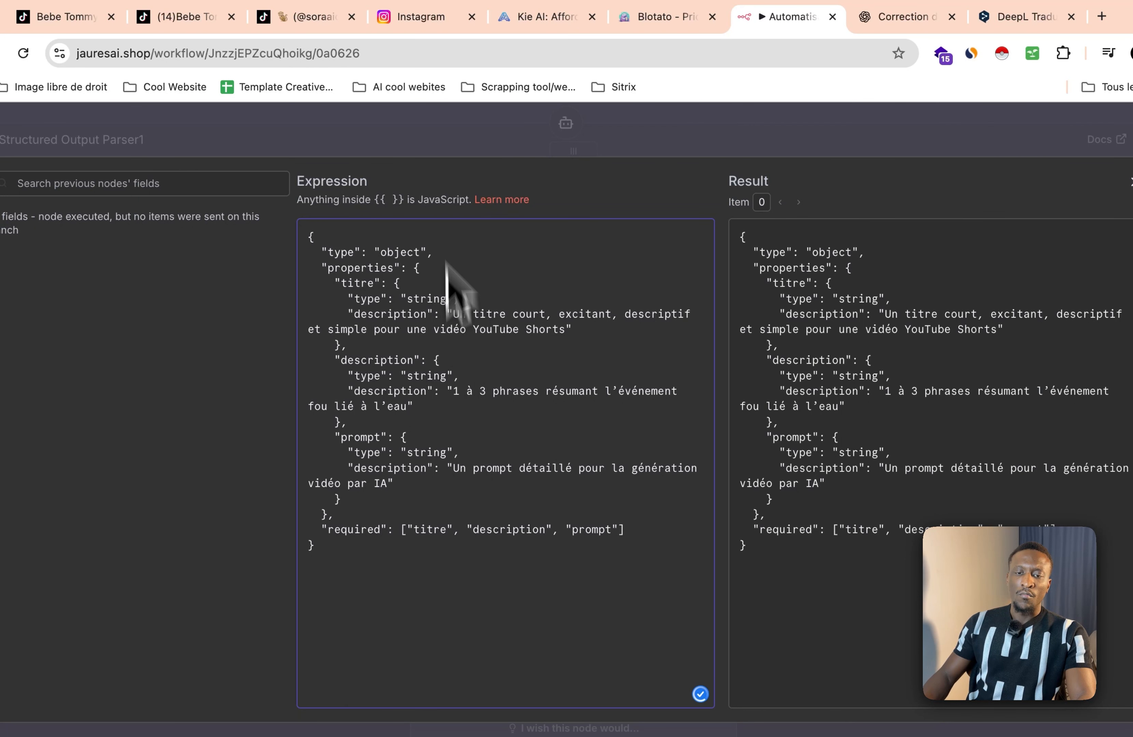
click(439, 144)
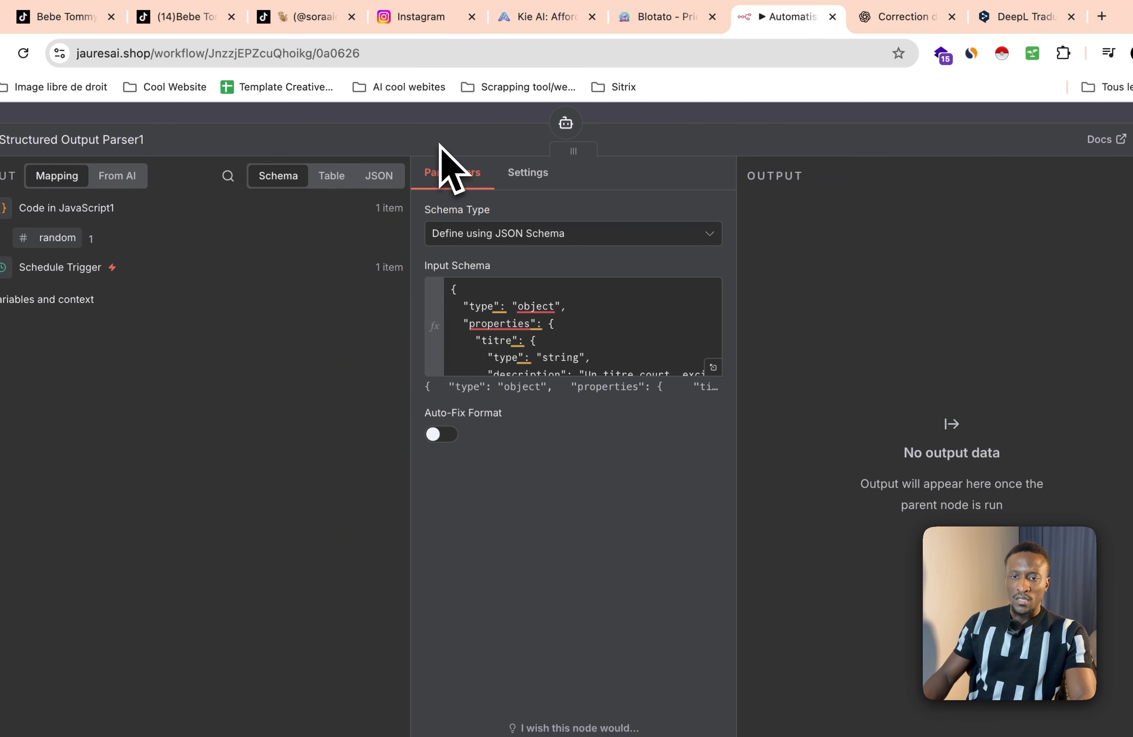
click(444, 122)
Step: Check the original Structured Output Parser's settings and enable Auto-Fix Format in Structured Output Parser1
double_click(482, 266)
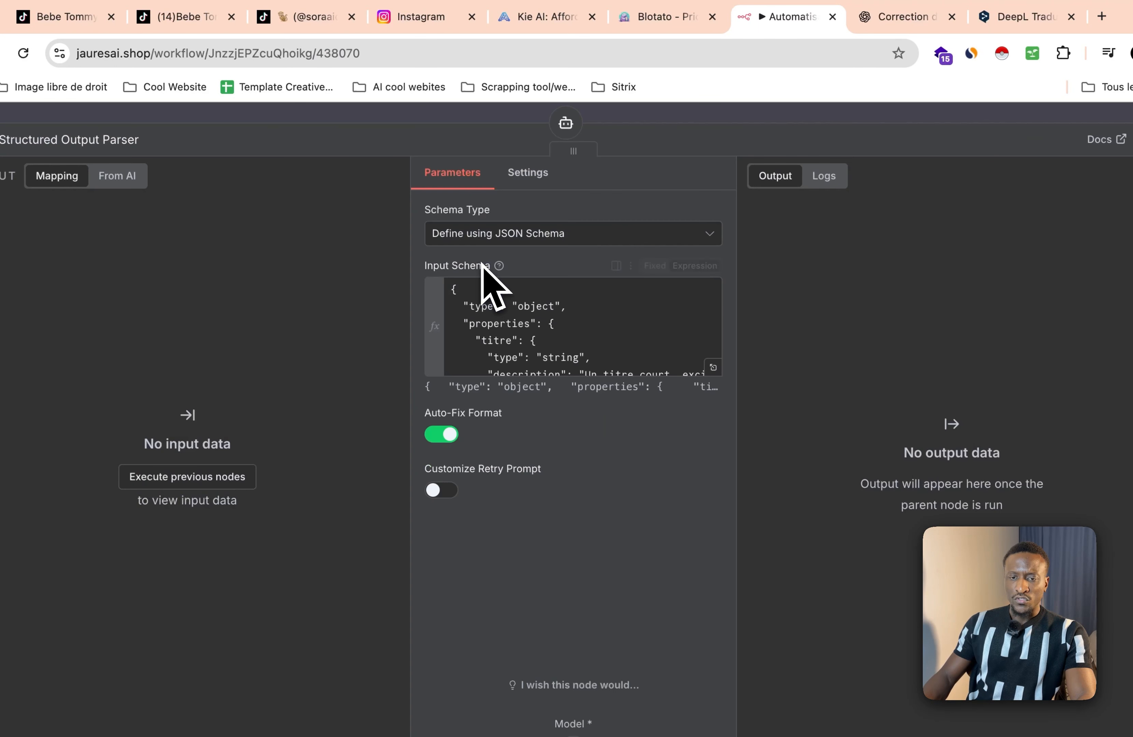
click(641, 116)
double_click(606, 618)
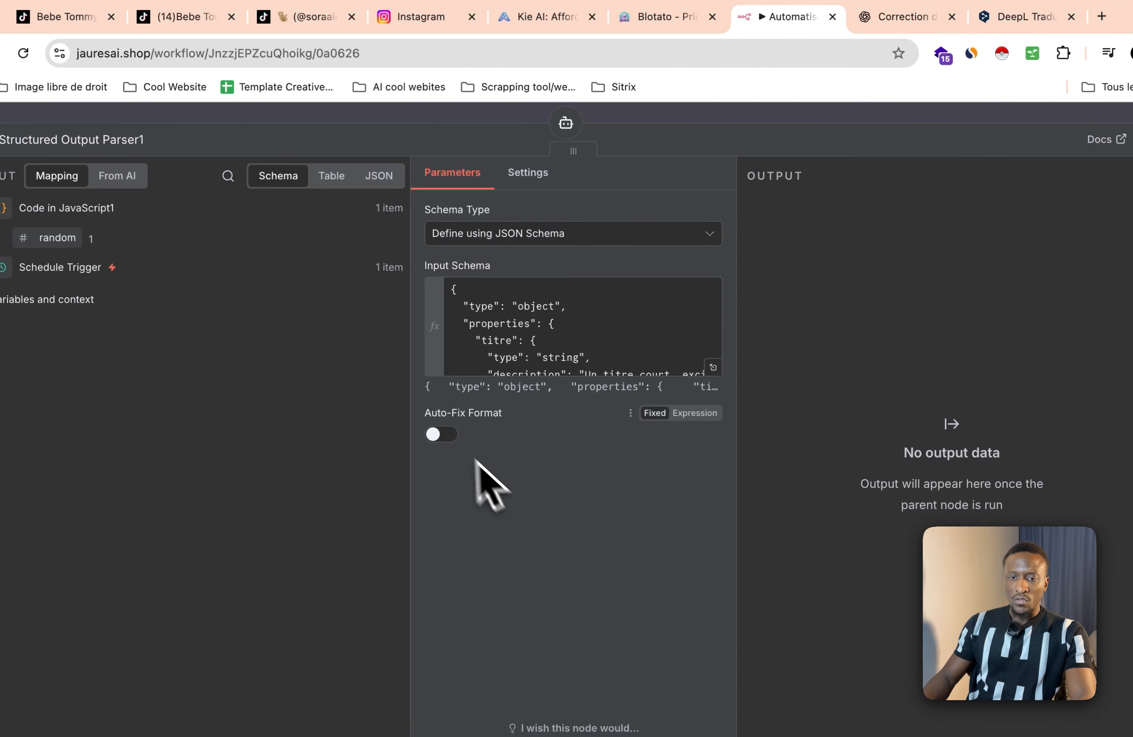
click(445, 434)
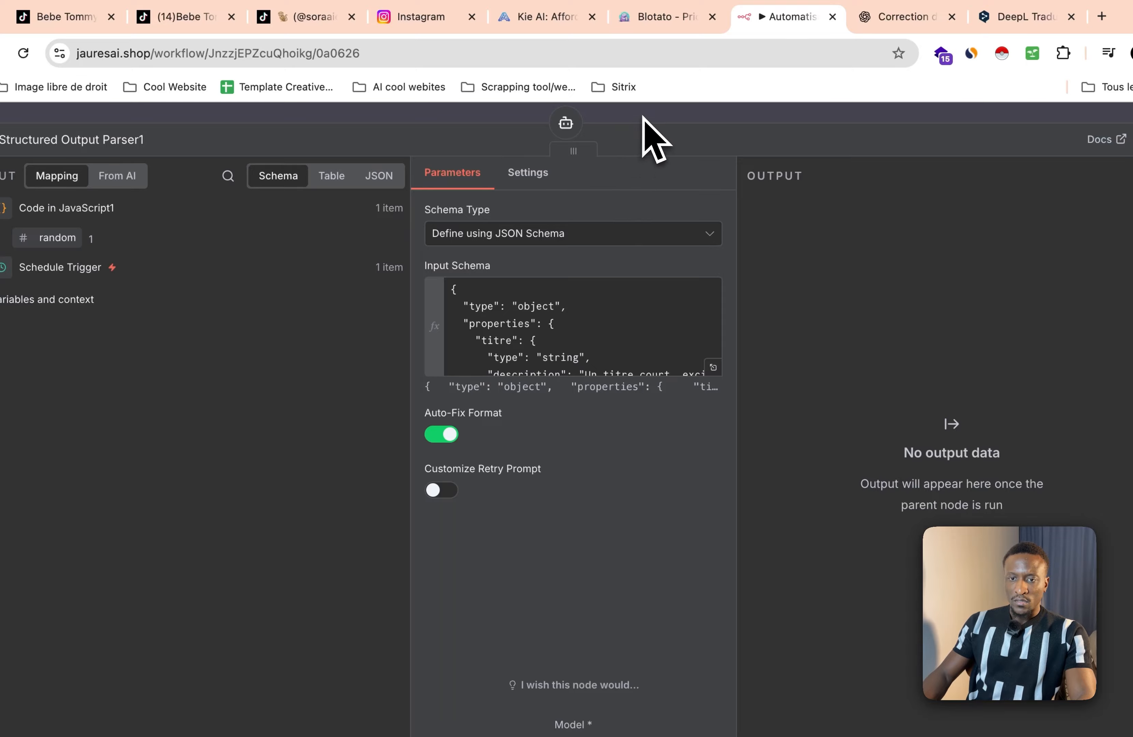
click(653, 136)
Step: Connect Structured Output Parser1's model input to OpenAI Chat Model and place the parser to the right of Think
scroll(670, 526, down, 1)
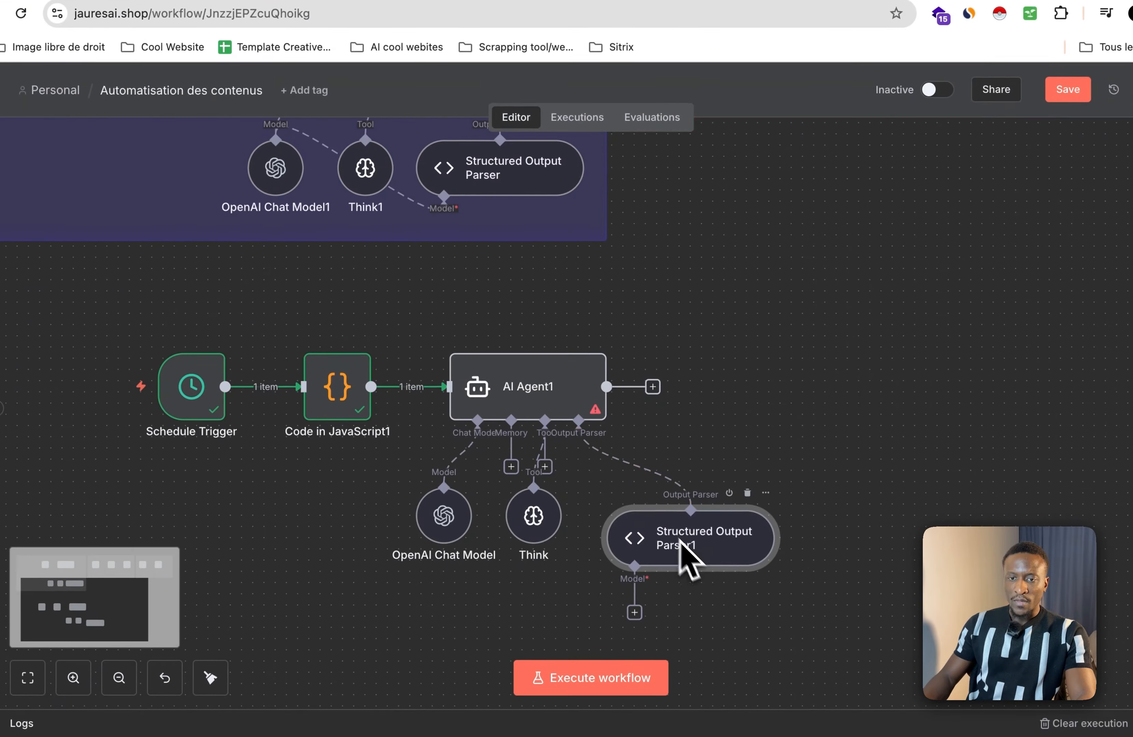
drag(684, 551, 719, 528)
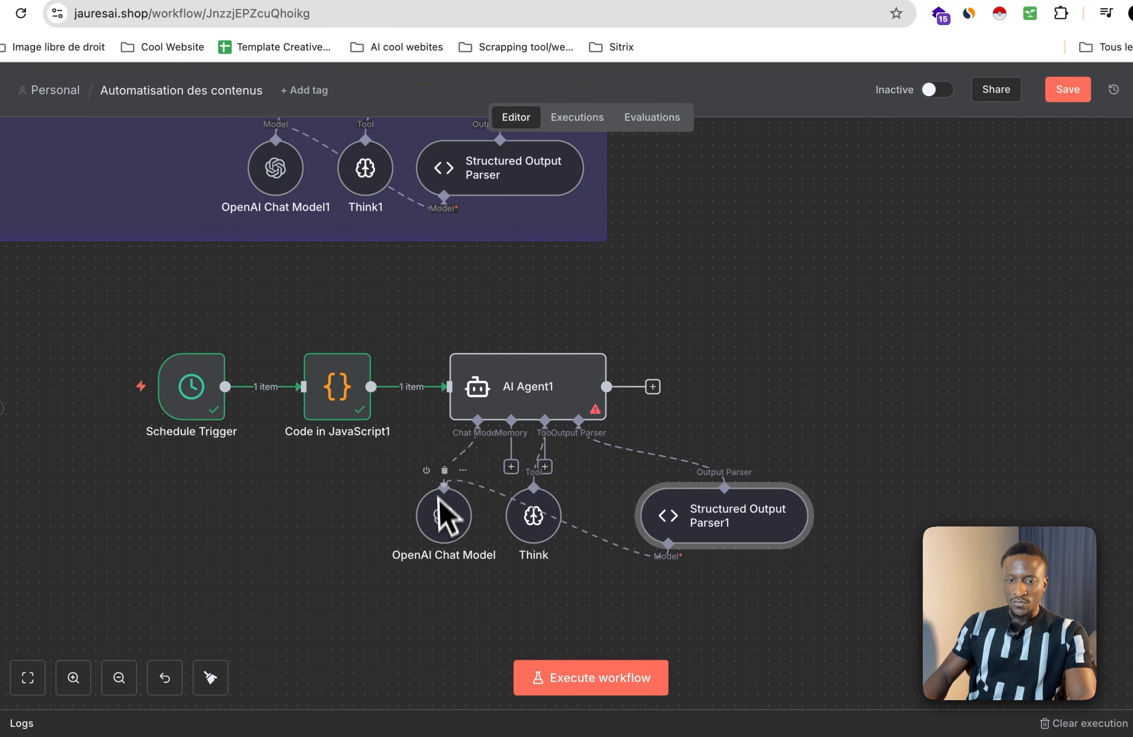
drag(720, 535, 699, 521)
scroll(696, 525, down, 5)
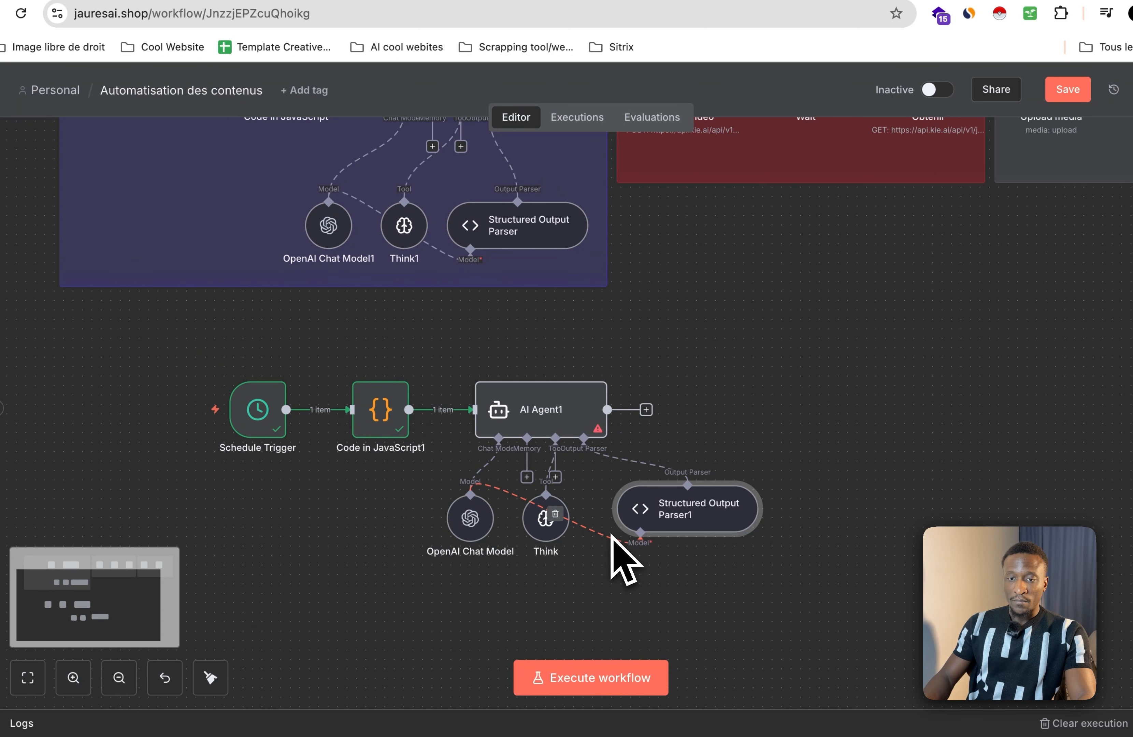
scroll(617, 564, down, 2)
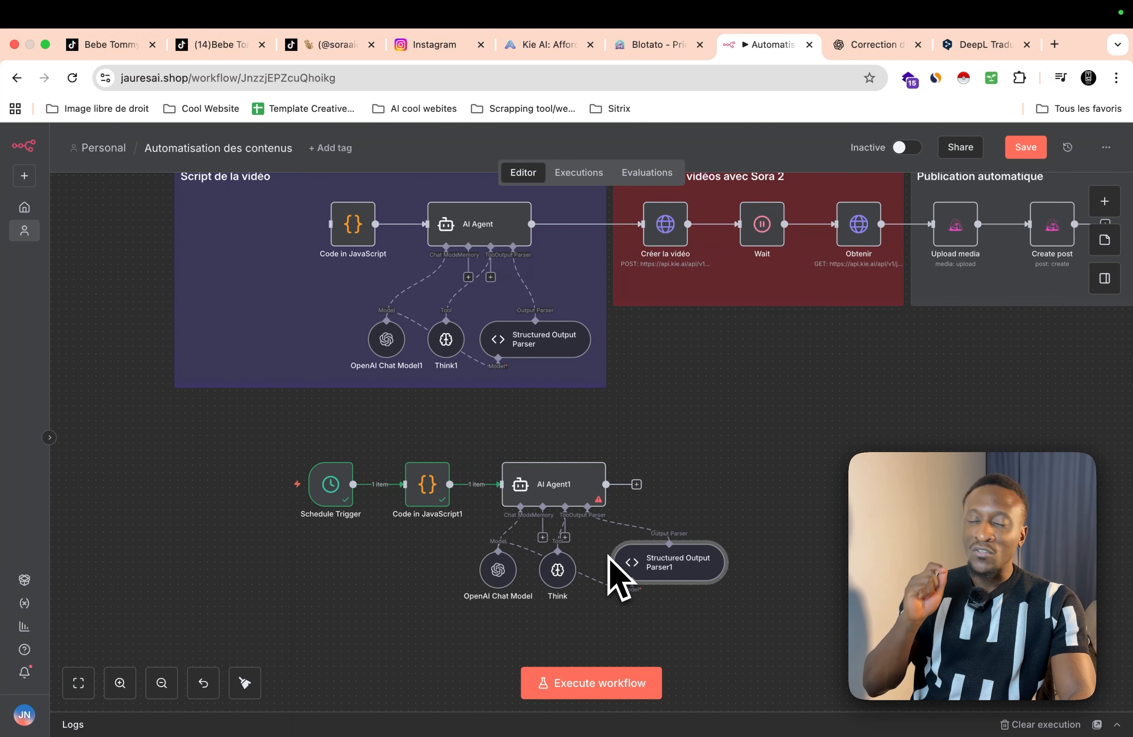
Step: Review AI Agent1's empty prompt, copy the user message prompt from the original AI Agent, and close its details
scroll(569, 574, up, 3)
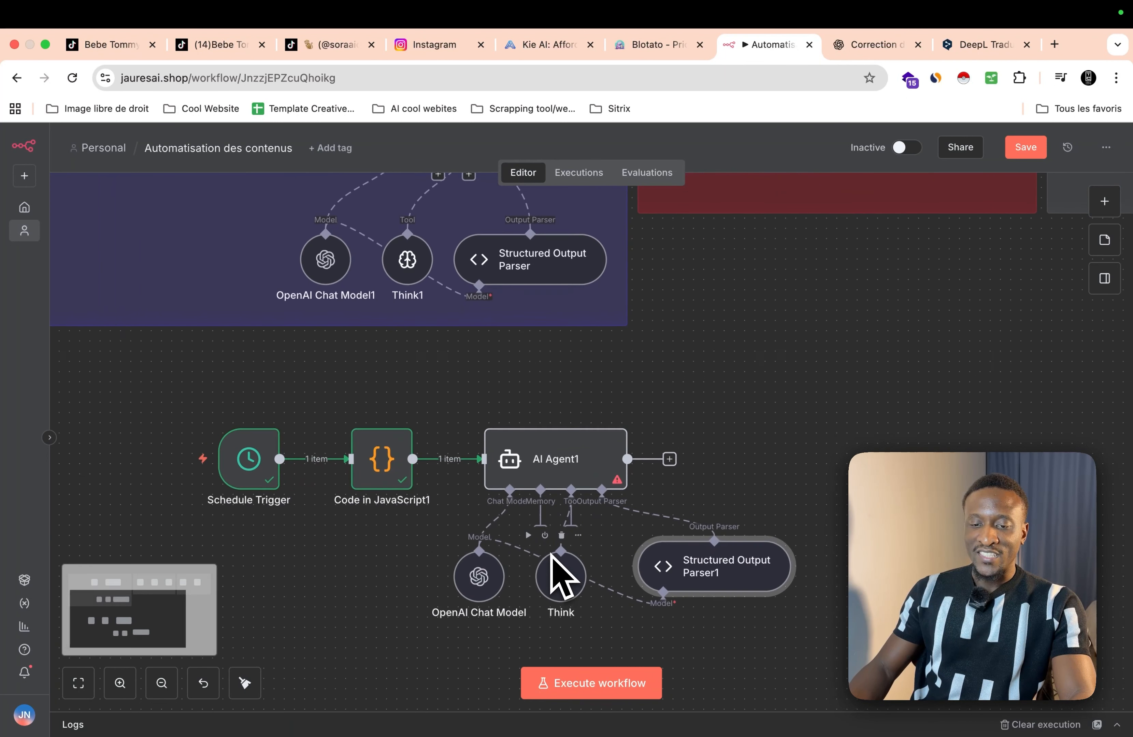
double_click(551, 490)
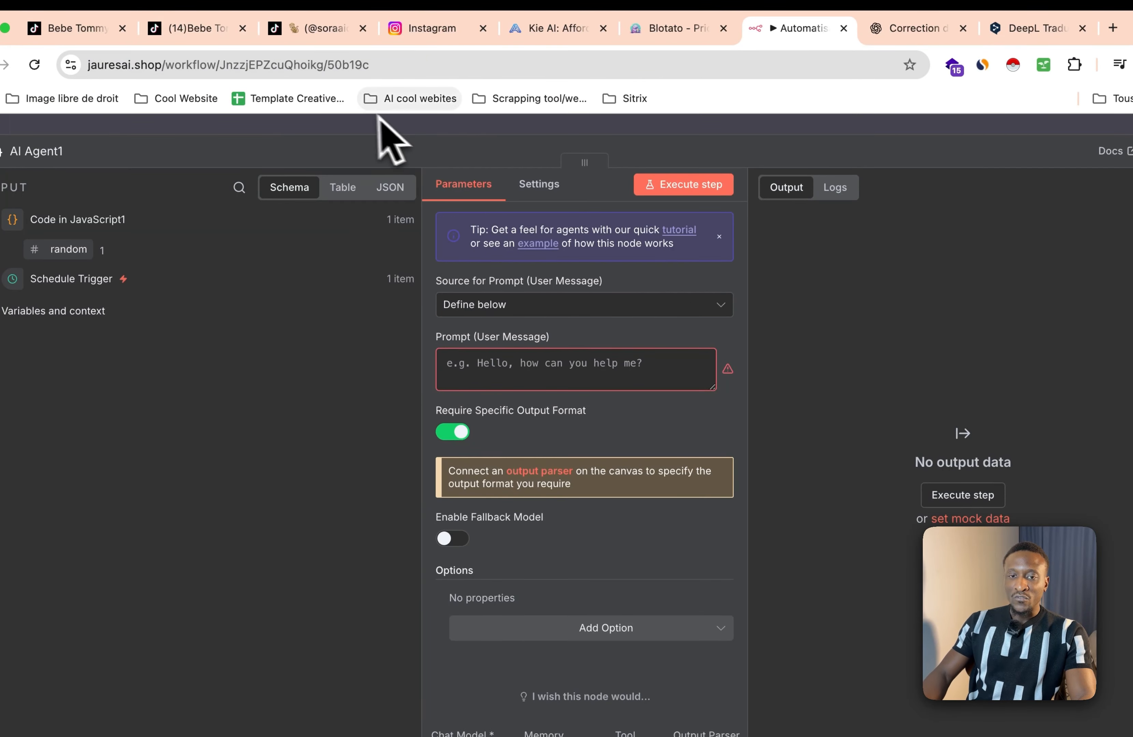
click(401, 131)
scroll(402, 182, up, 4)
double_click(441, 263)
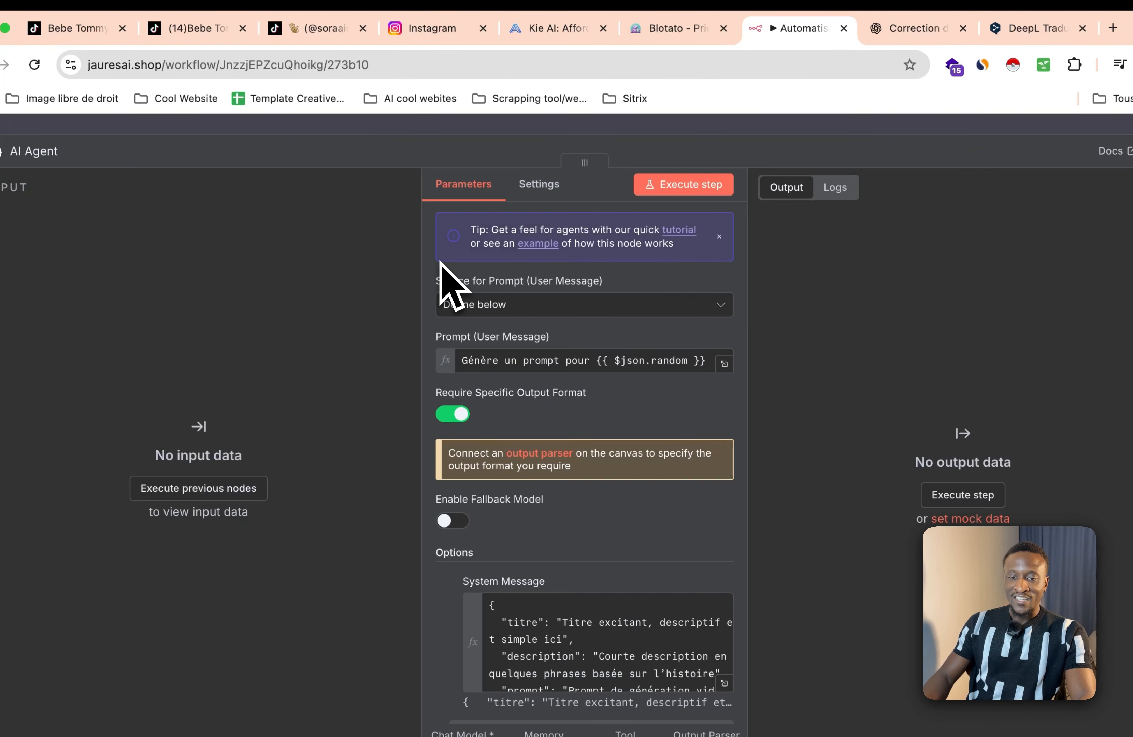
scroll(717, 421, down, 1)
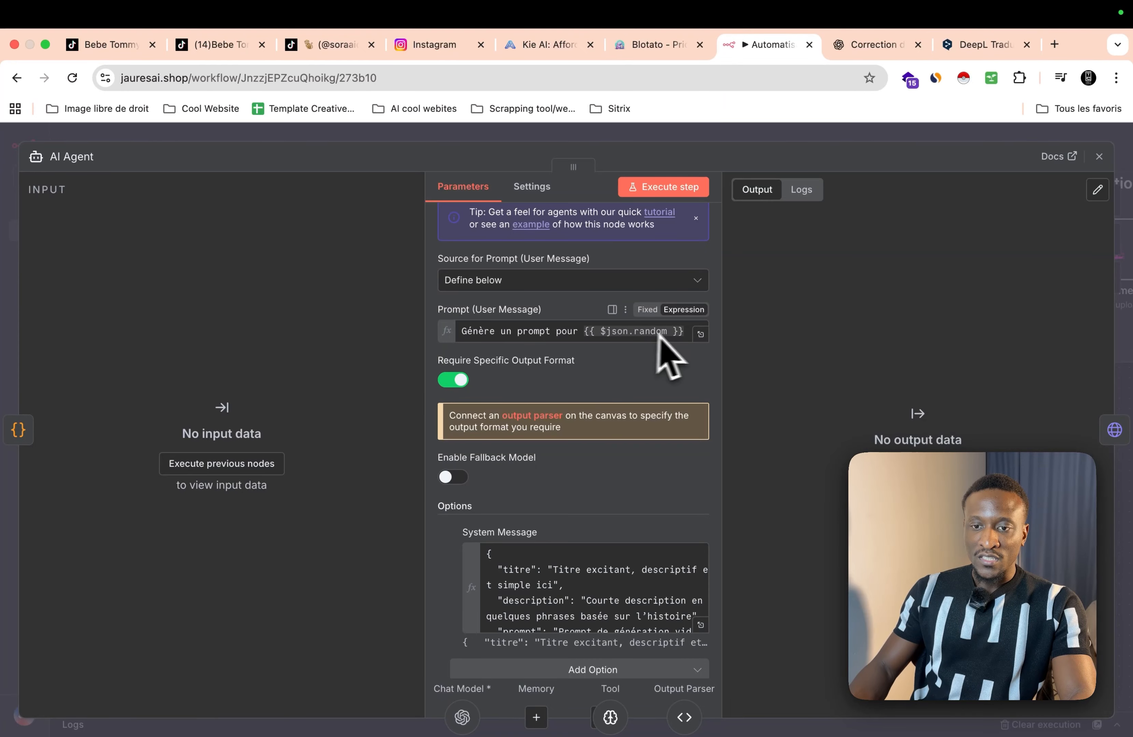
drag(685, 335, 484, 332)
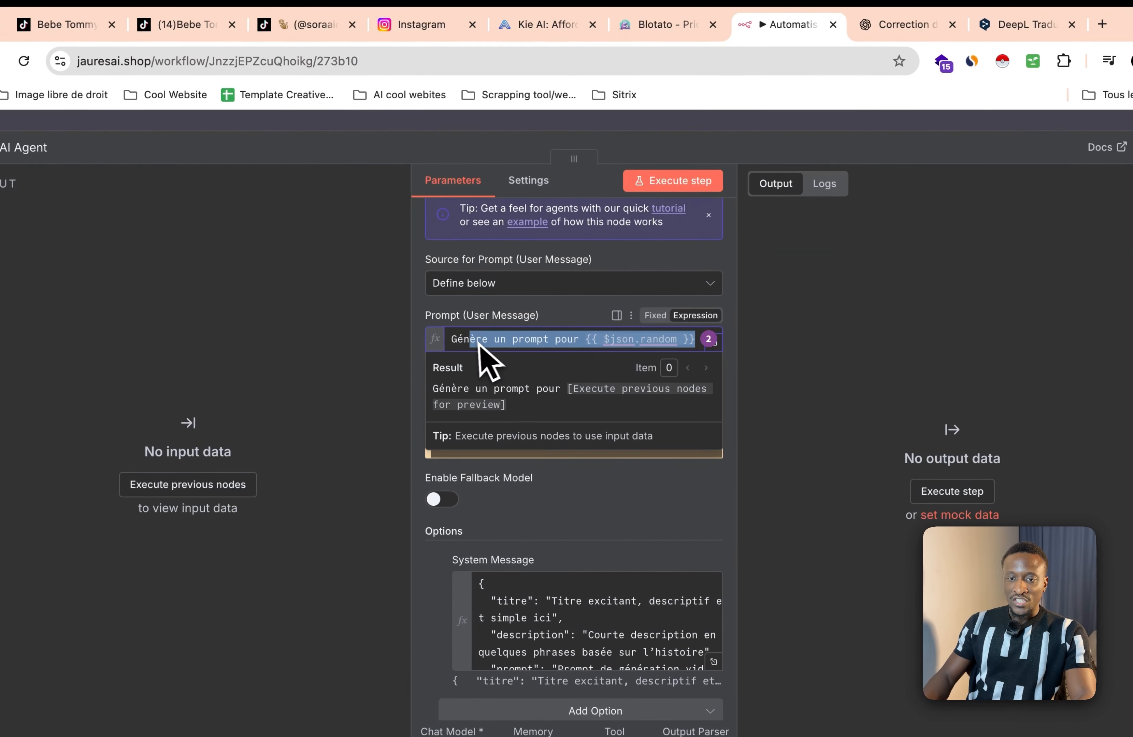
click(516, 123)
Step: Paste the copied prompt into AI Agent1's user message as an expression and trim it to "Génère un prompt pour"
double_click(556, 632)
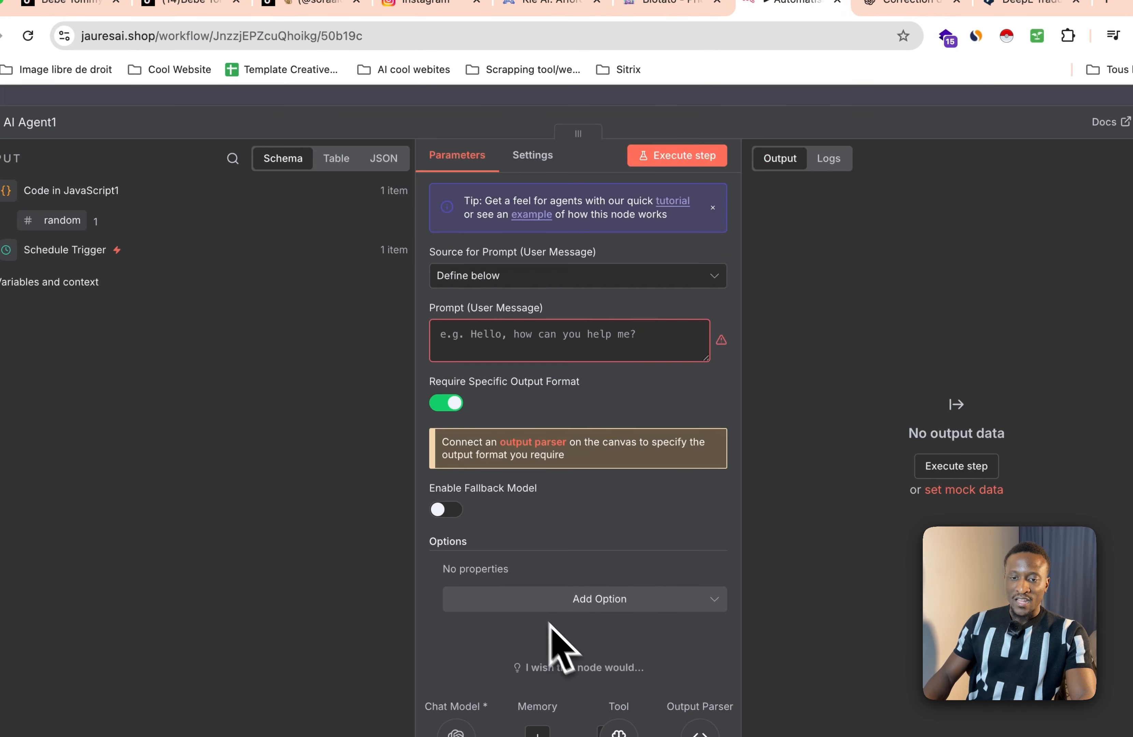
click(466, 352)
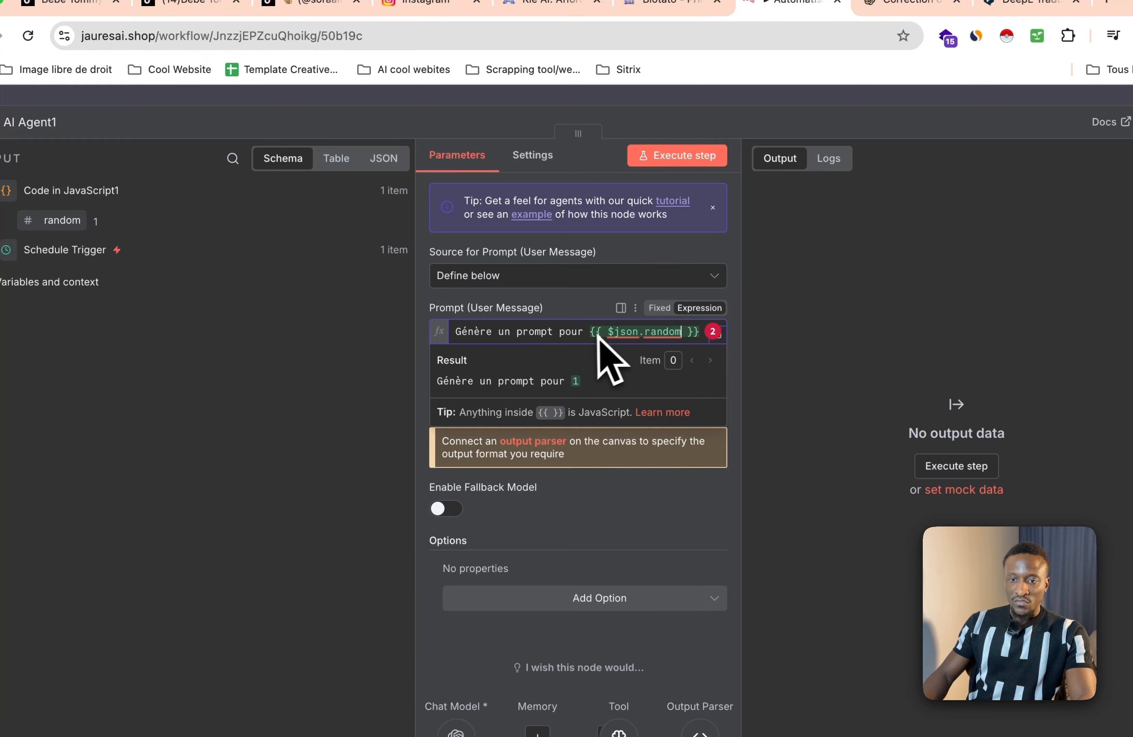
drag(594, 331, 764, 329)
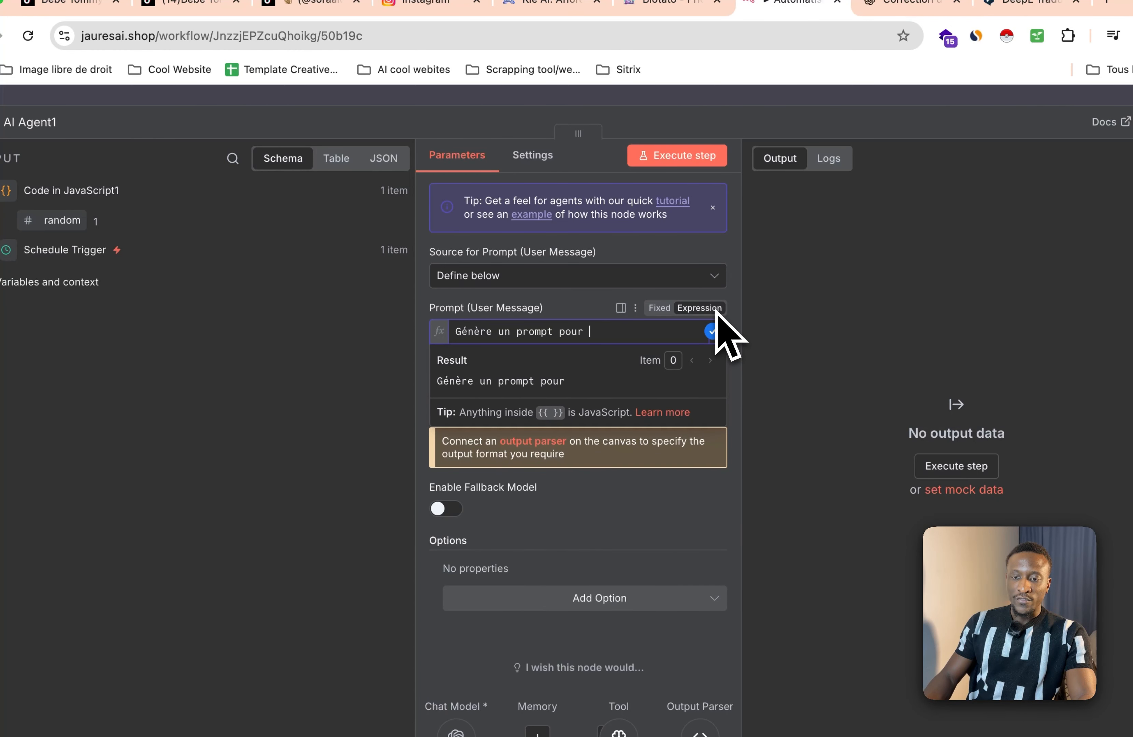
Step: Append the random field from Code in JavaScript1 to AI Agent1's user prompt, giving "Génère un prompt pour {{ $json.random }}", and close the expression editor
click(727, 340)
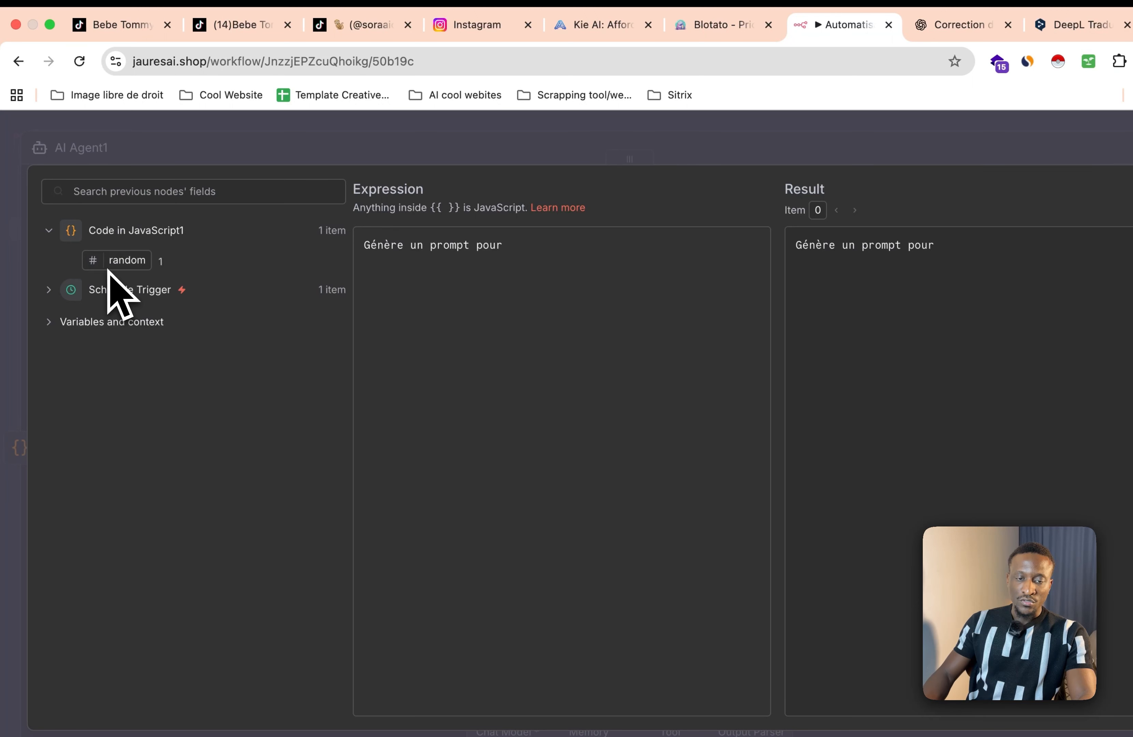
drag(109, 269, 131, 256)
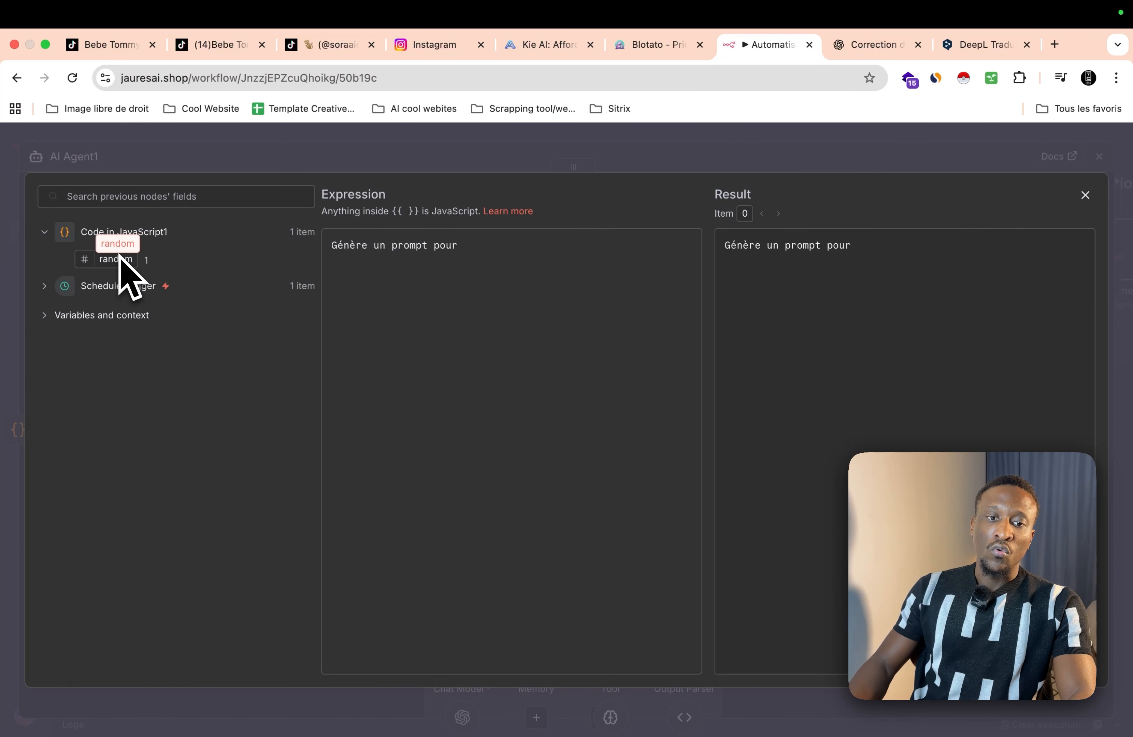
drag(120, 261, 495, 252)
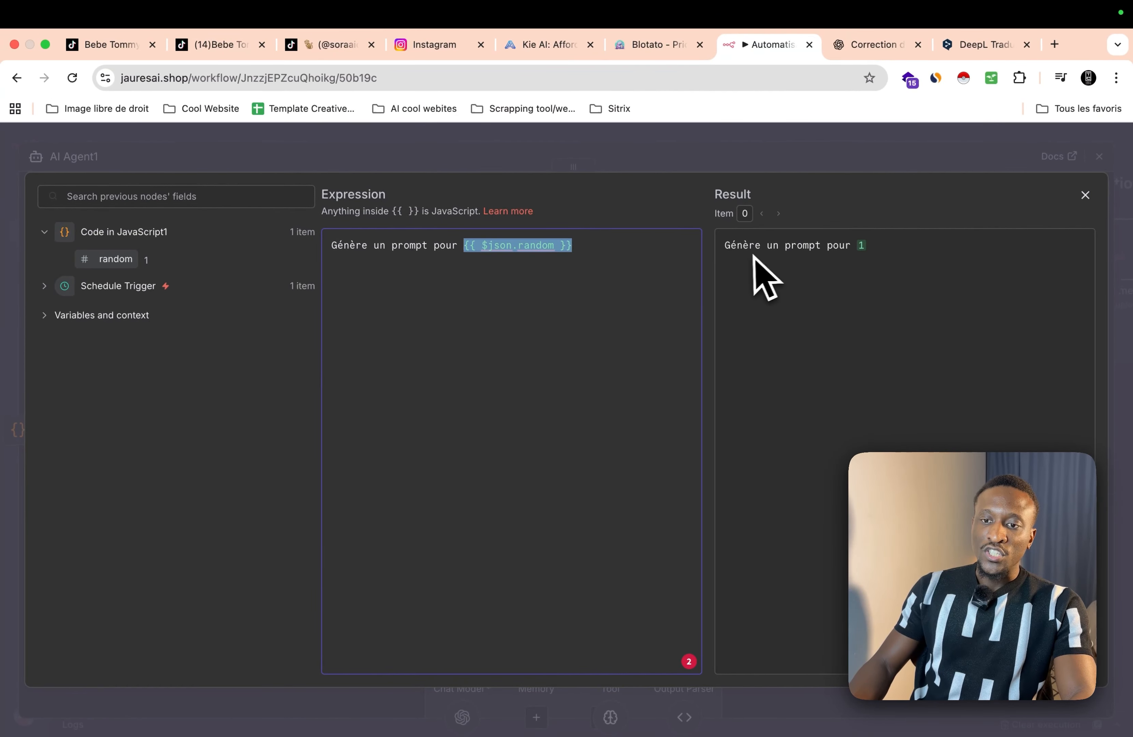
key(Escape)
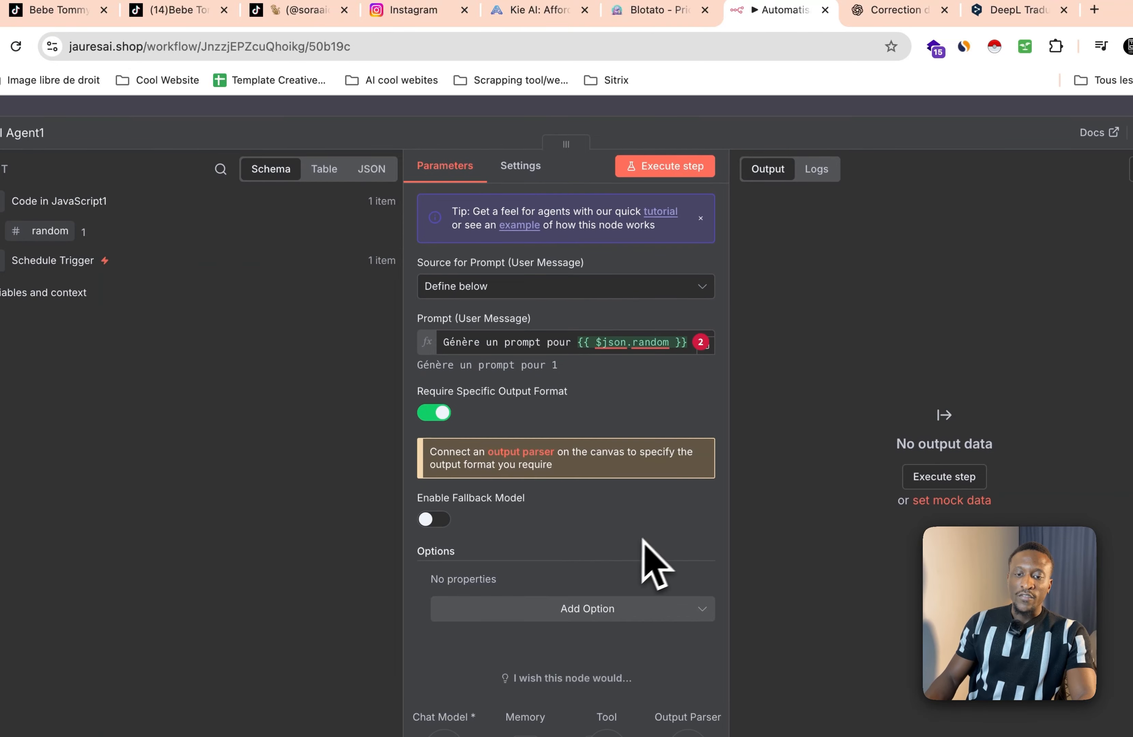
Step: Add a System Message option to AI Agent1
click(567, 613)
click(505, 429)
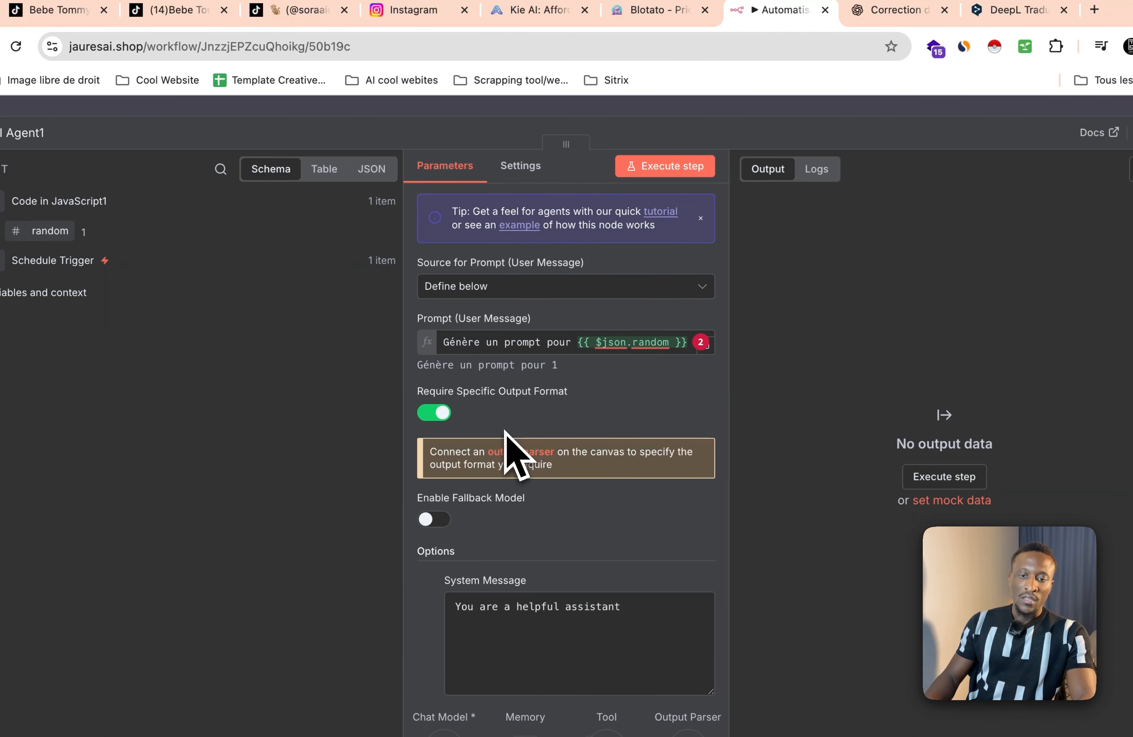
scroll(508, 430, down, 3)
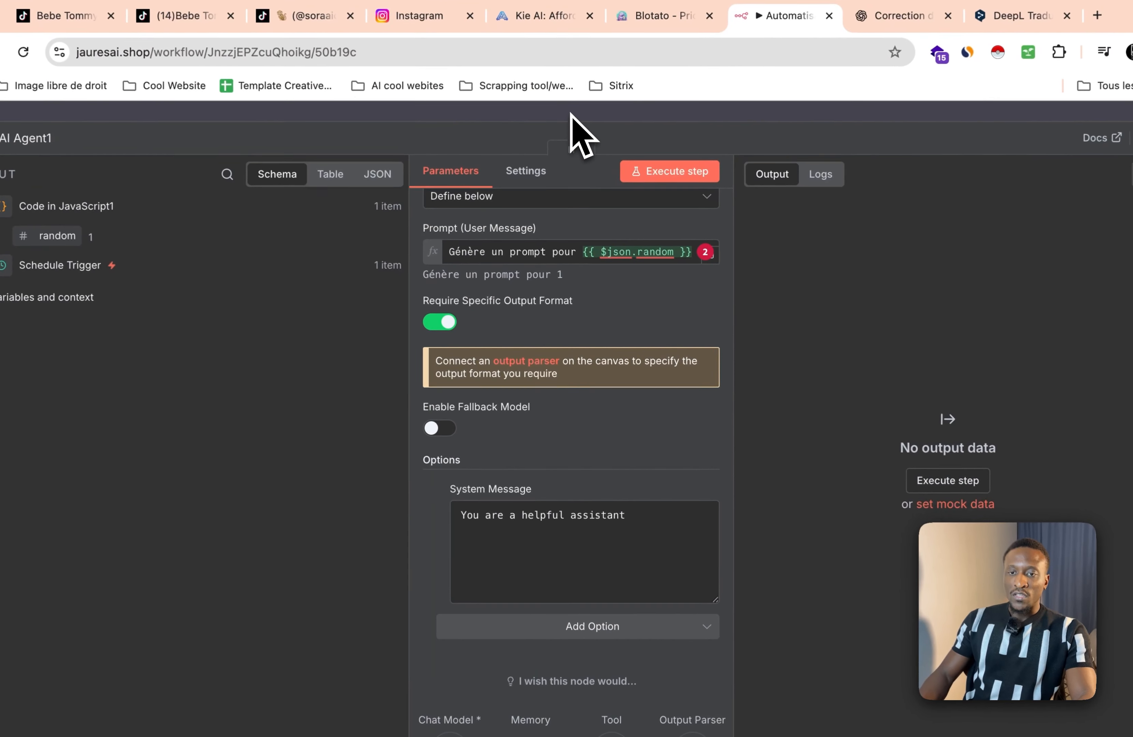
Step: Leave AI Agent1 and open the original AI Agent to view its System Message expression
click(577, 130)
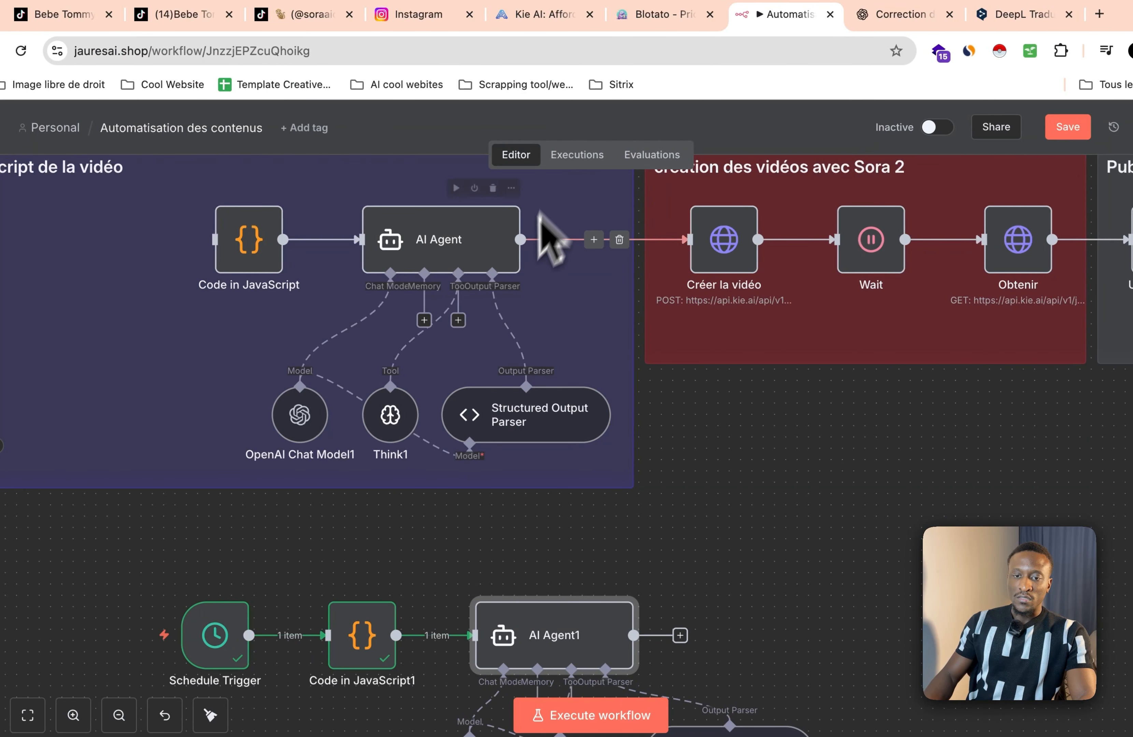
double_click(466, 255)
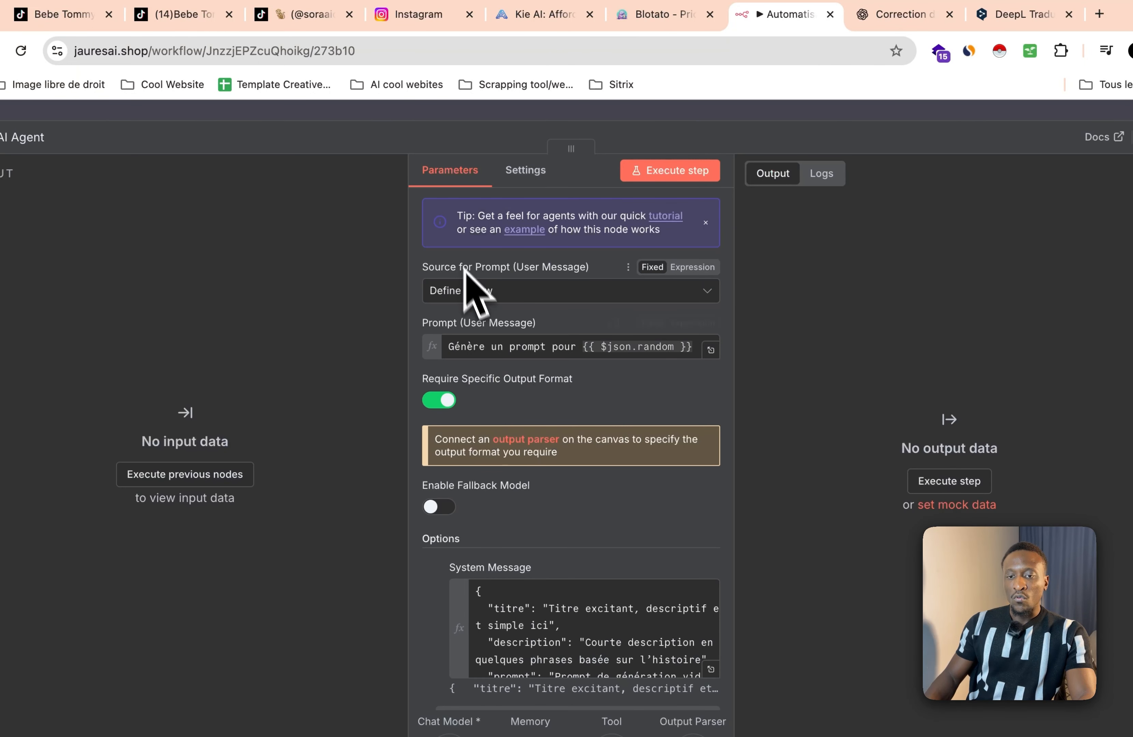
scroll(507, 364, down, 3)
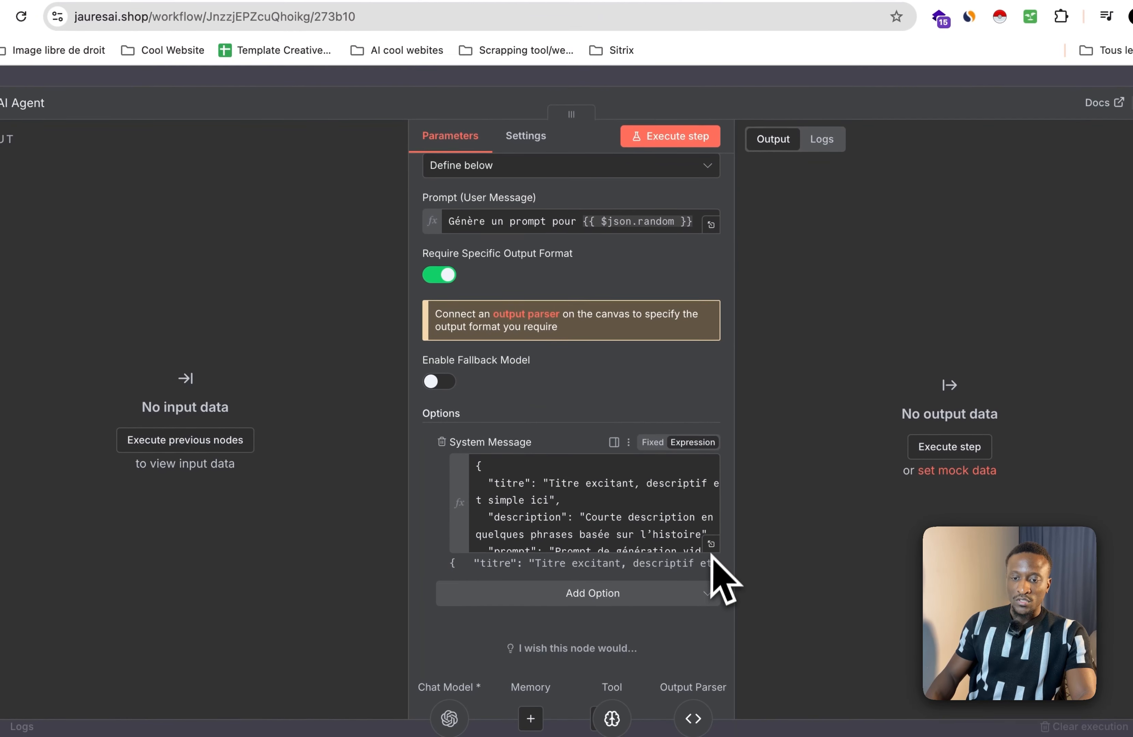
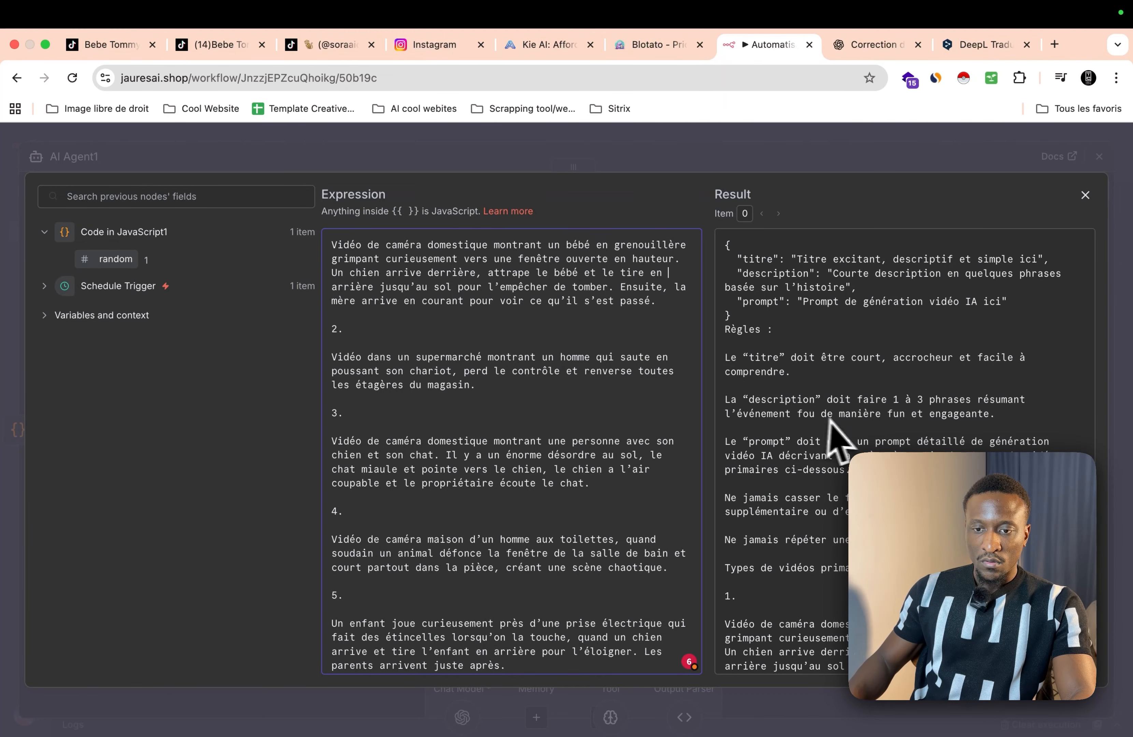
Step: Read through AI Agent1's system message, examining the JSON format, the rules and the numbered video types, and close the node's details
scroll(663, 417, down, 5)
scroll(629, 396, down, 2)
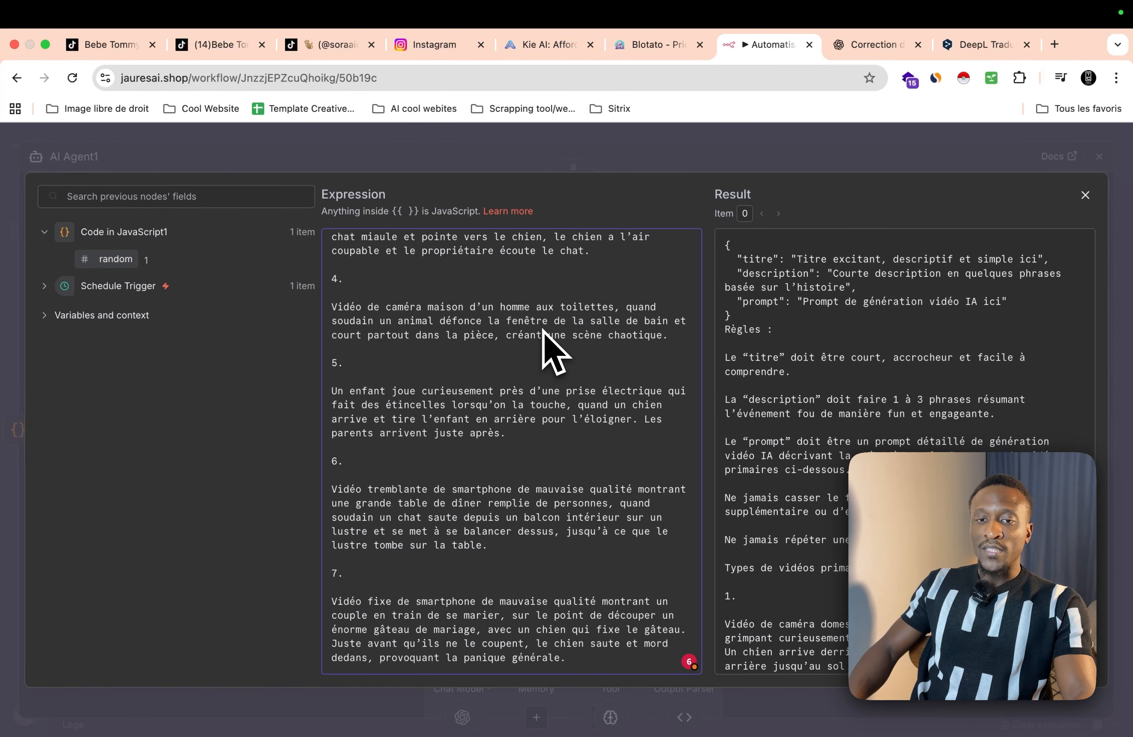
scroll(542, 330, up, 5)
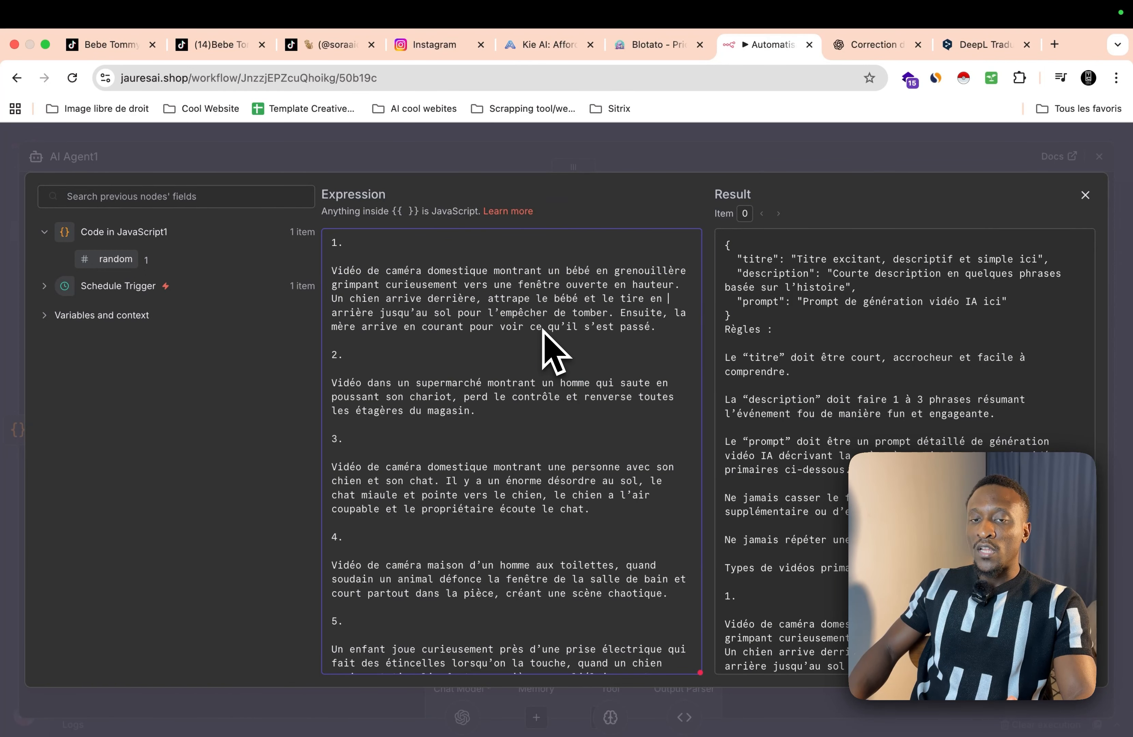
scroll(543, 330, up, 10)
scroll(543, 330, down, 2)
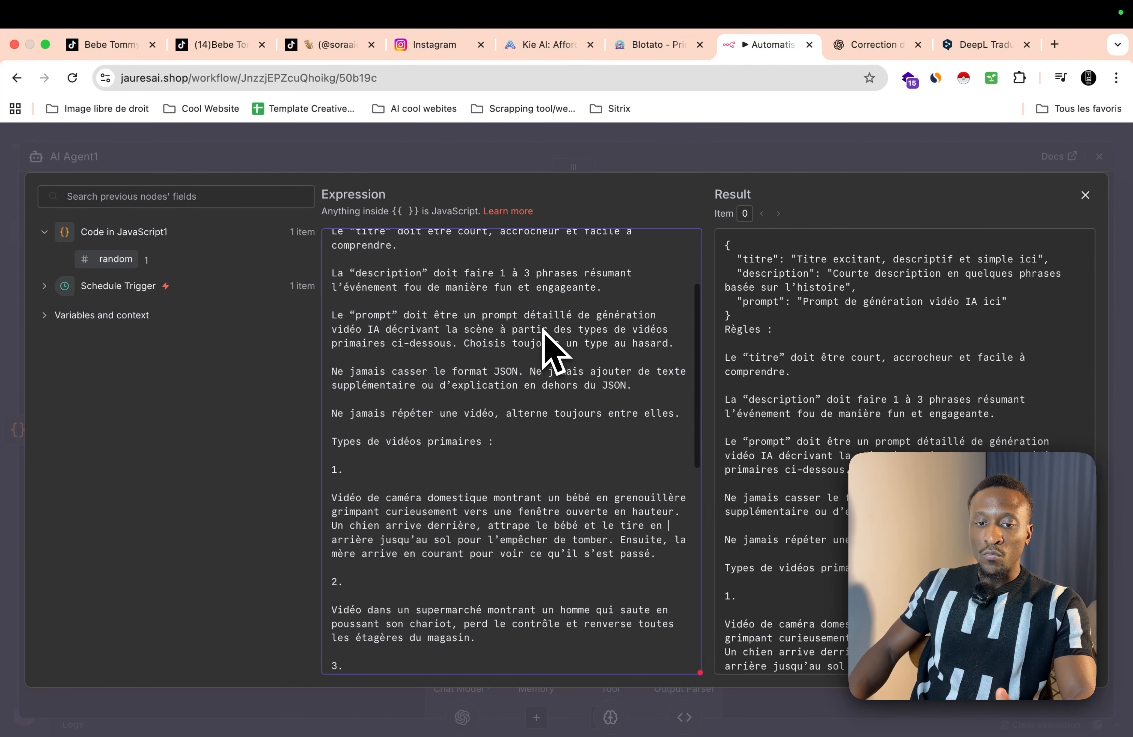
scroll(542, 330, down, 5)
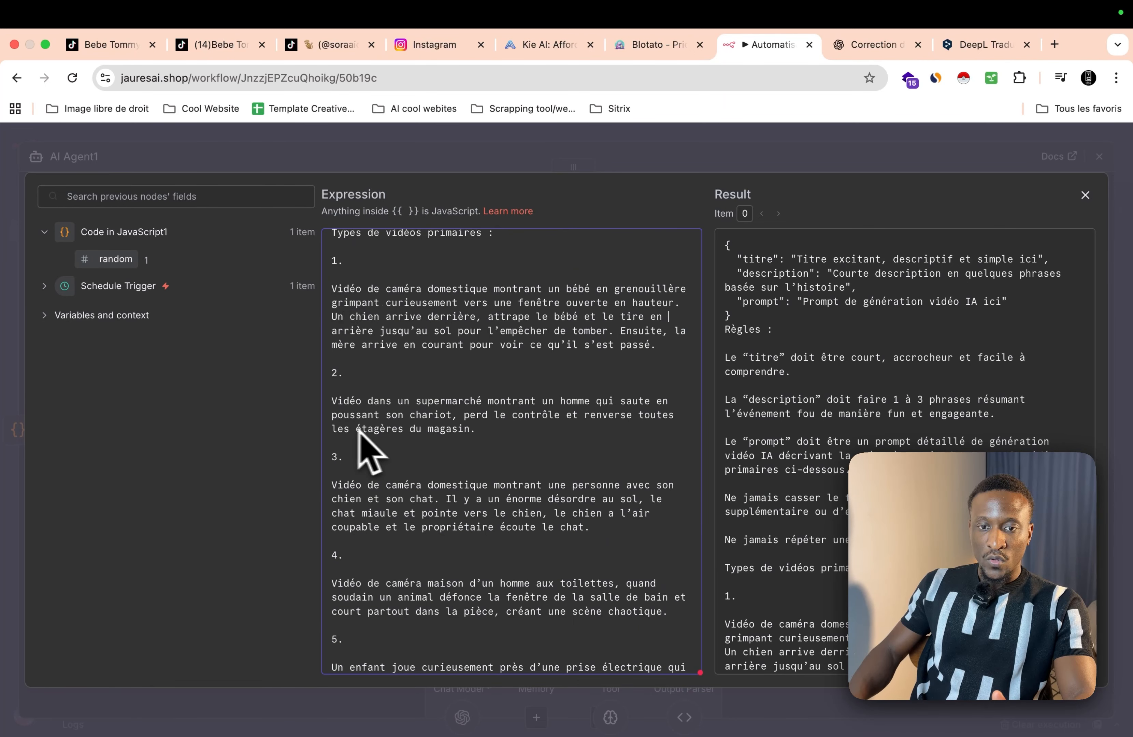
scroll(360, 433, down, 5)
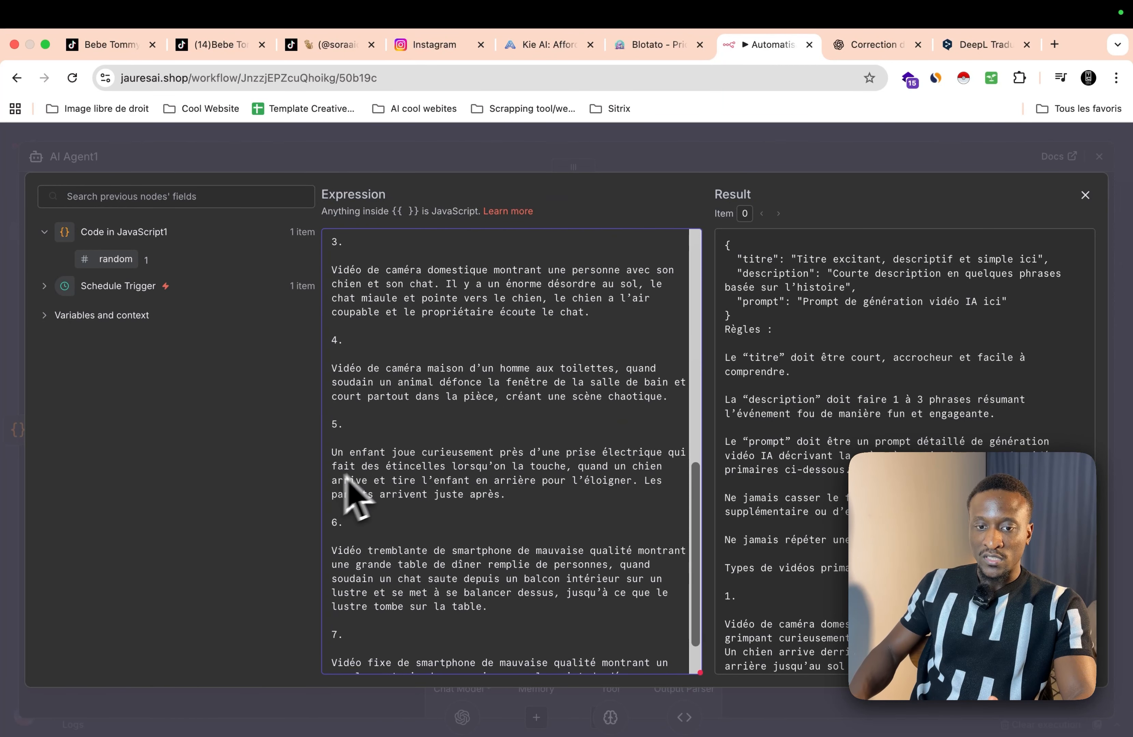
scroll(364, 517, down, 2)
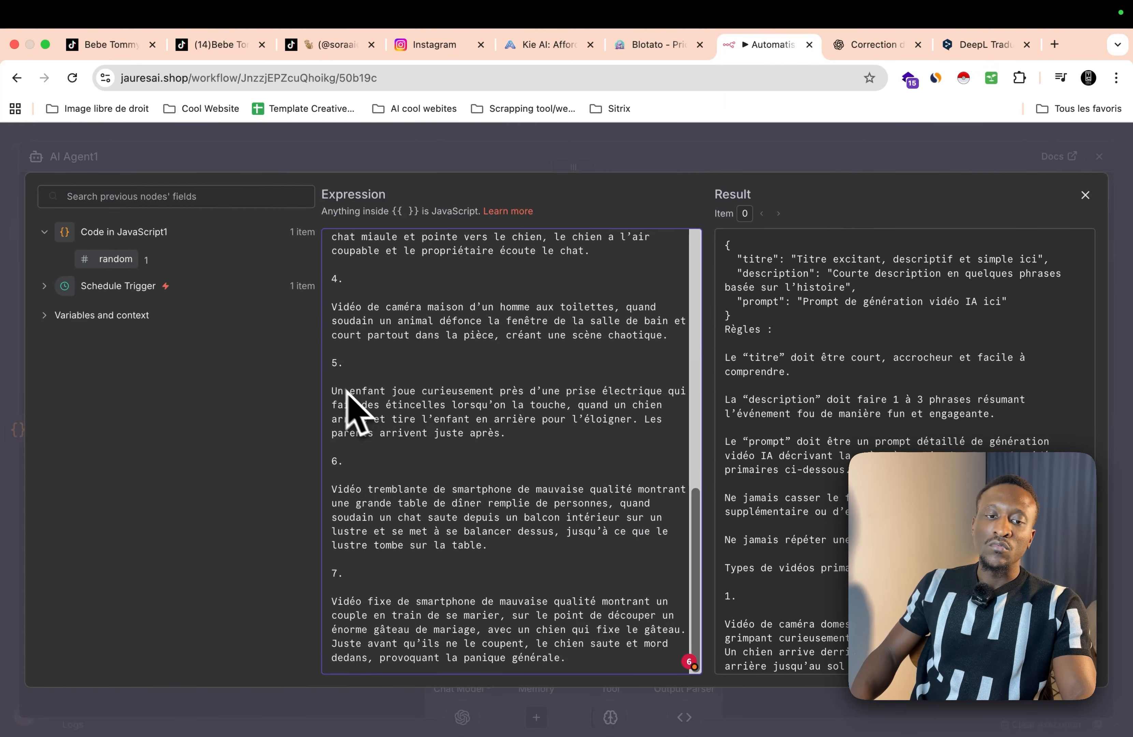
scroll(417, 366, up, 3)
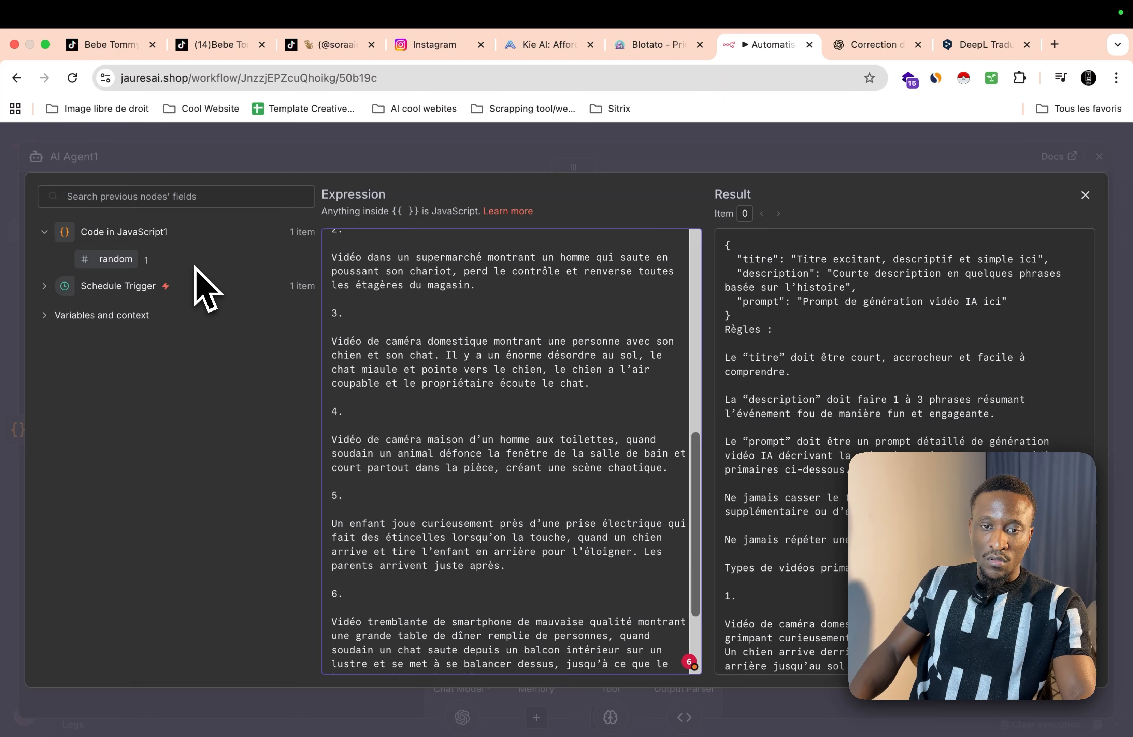
scroll(354, 316, up, 5)
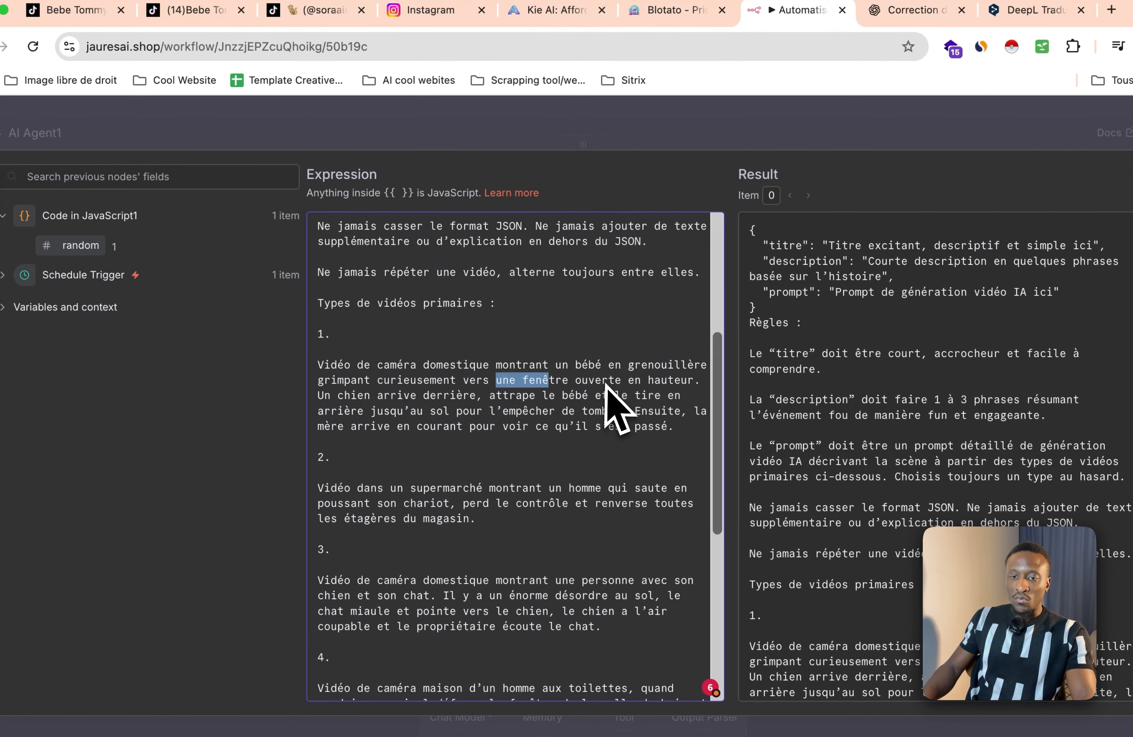
click(594, 383)
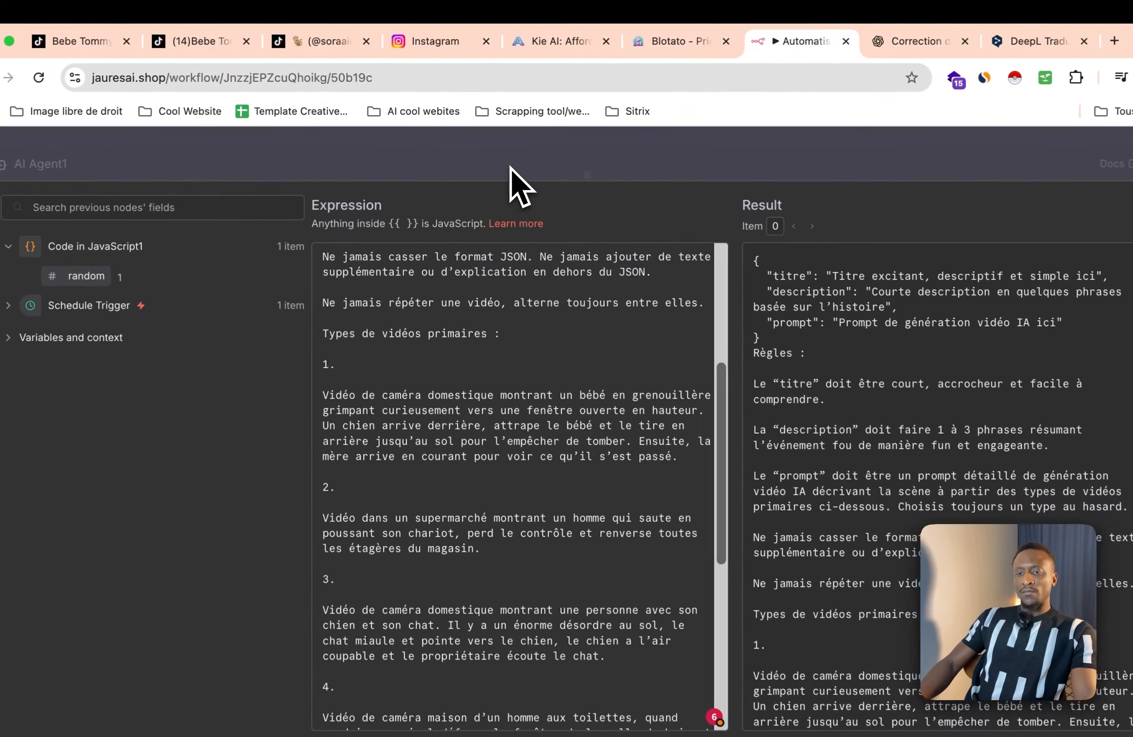
click(501, 160)
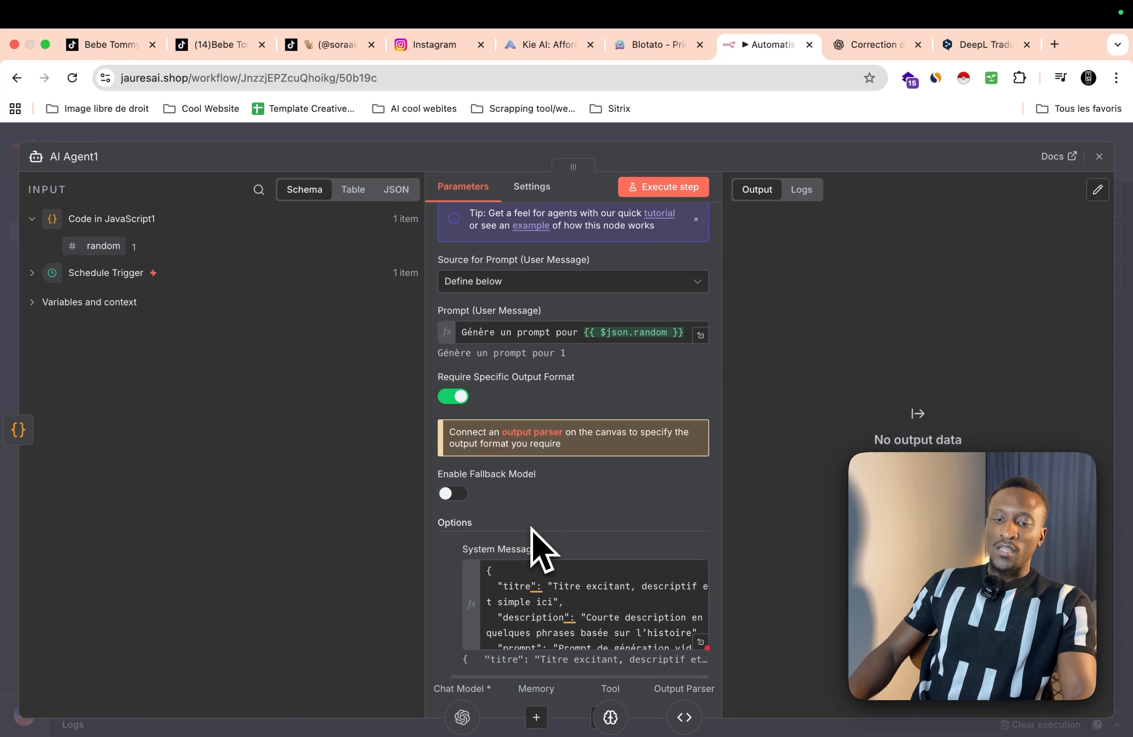
scroll(523, 362, up, 1)
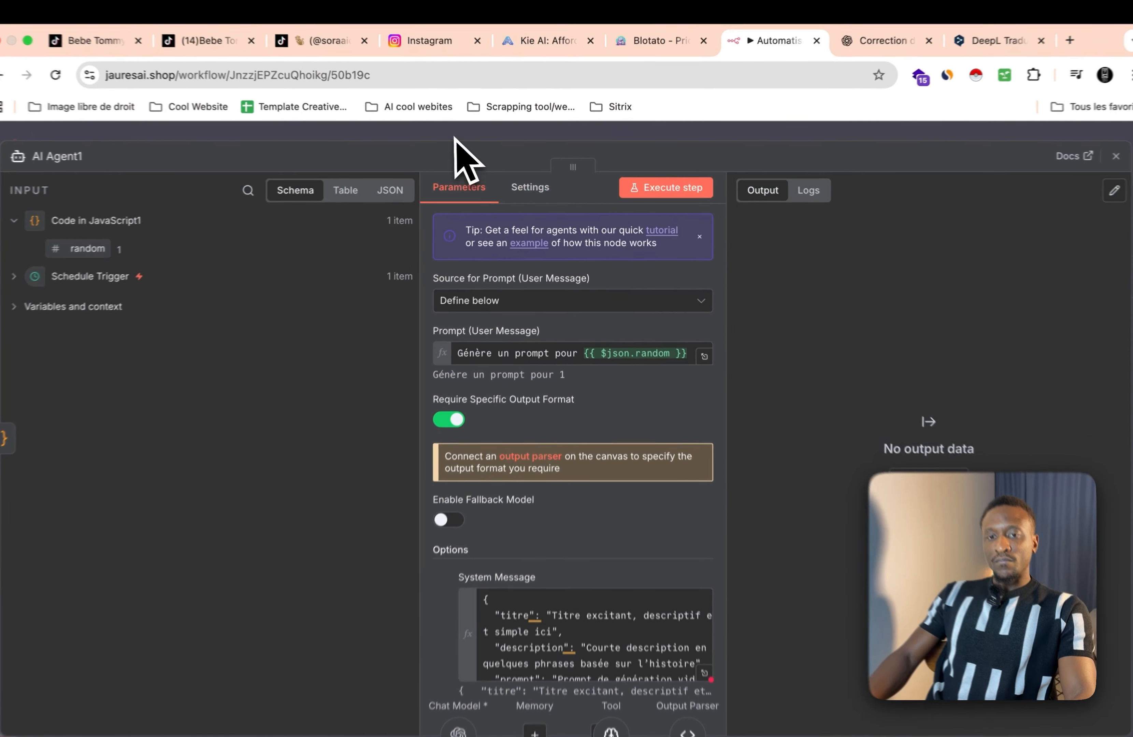
click(454, 138)
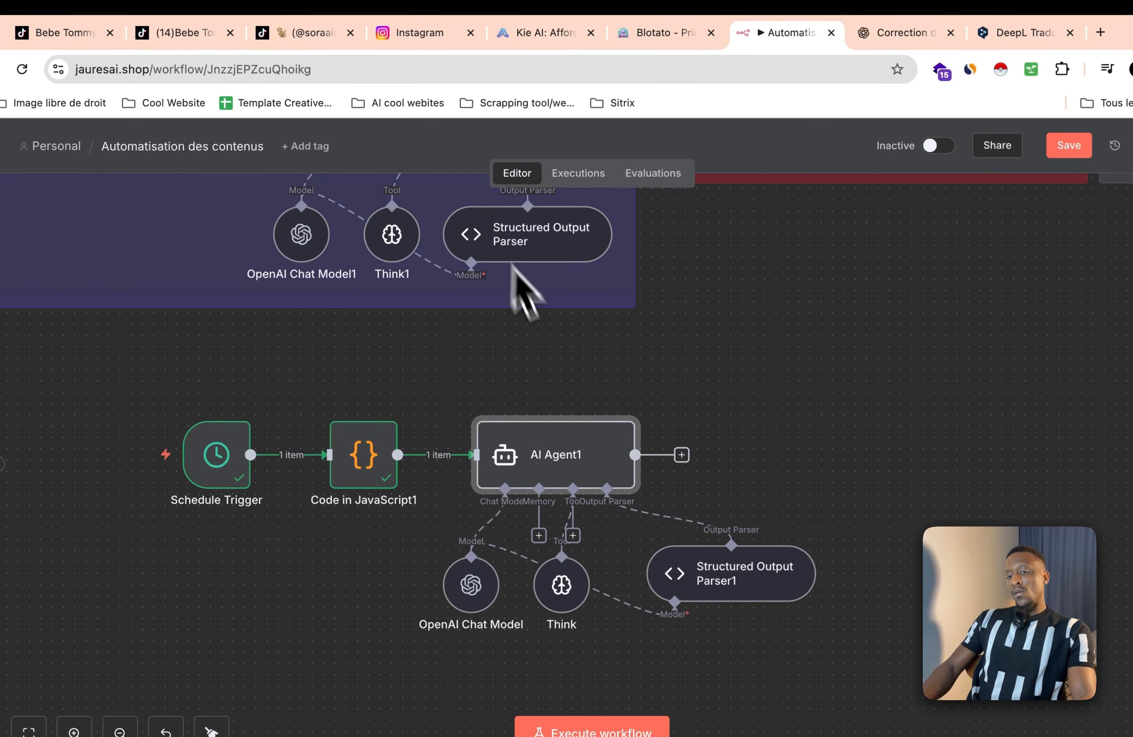
Step: Execute only the AI Agent1 node to test it
scroll(707, 438, down, 2)
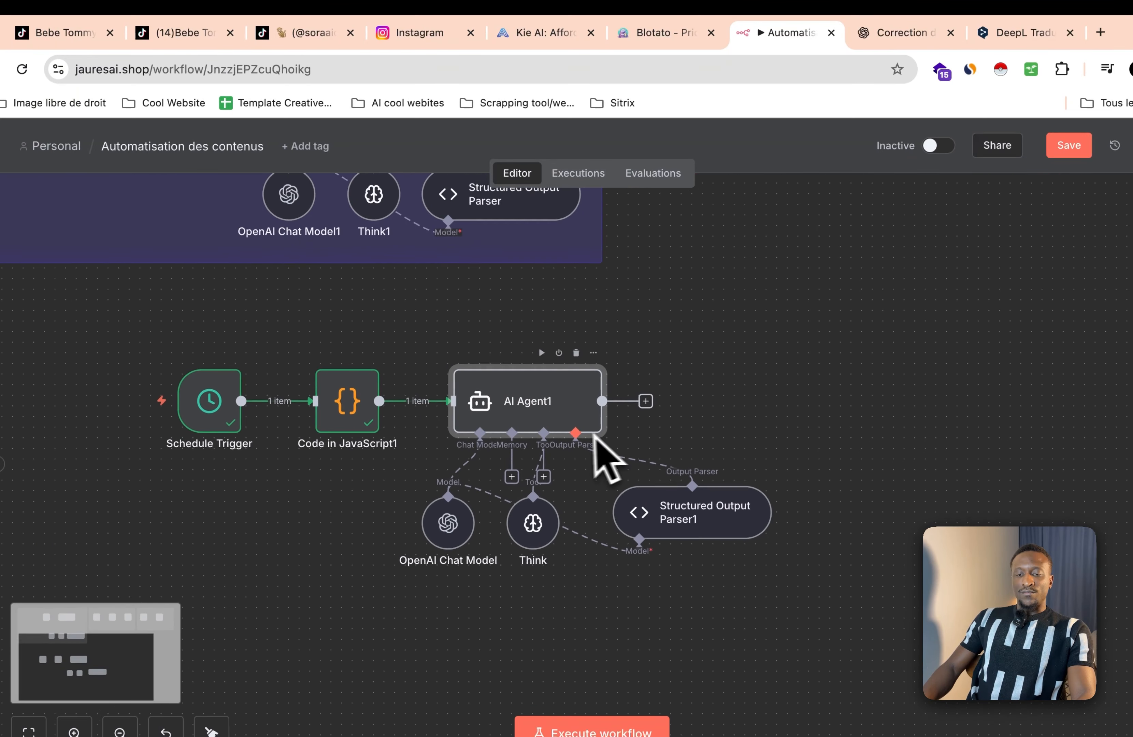
scroll(595, 434, down, 2)
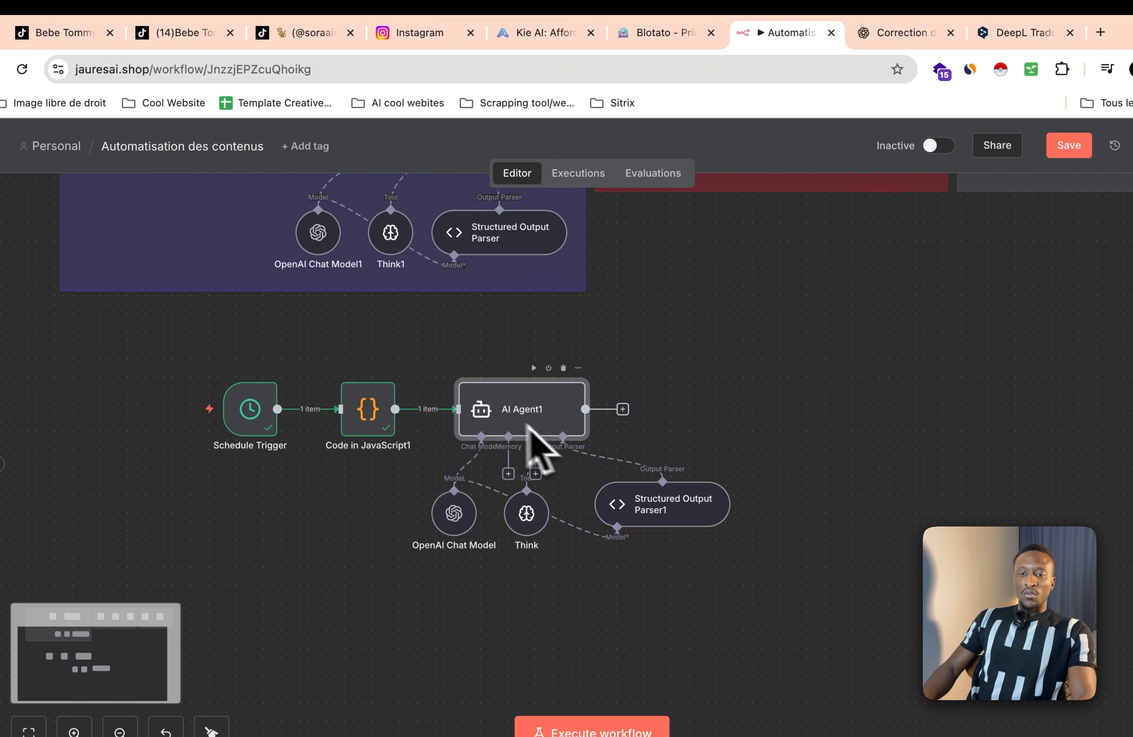
scroll(535, 450, up, 3)
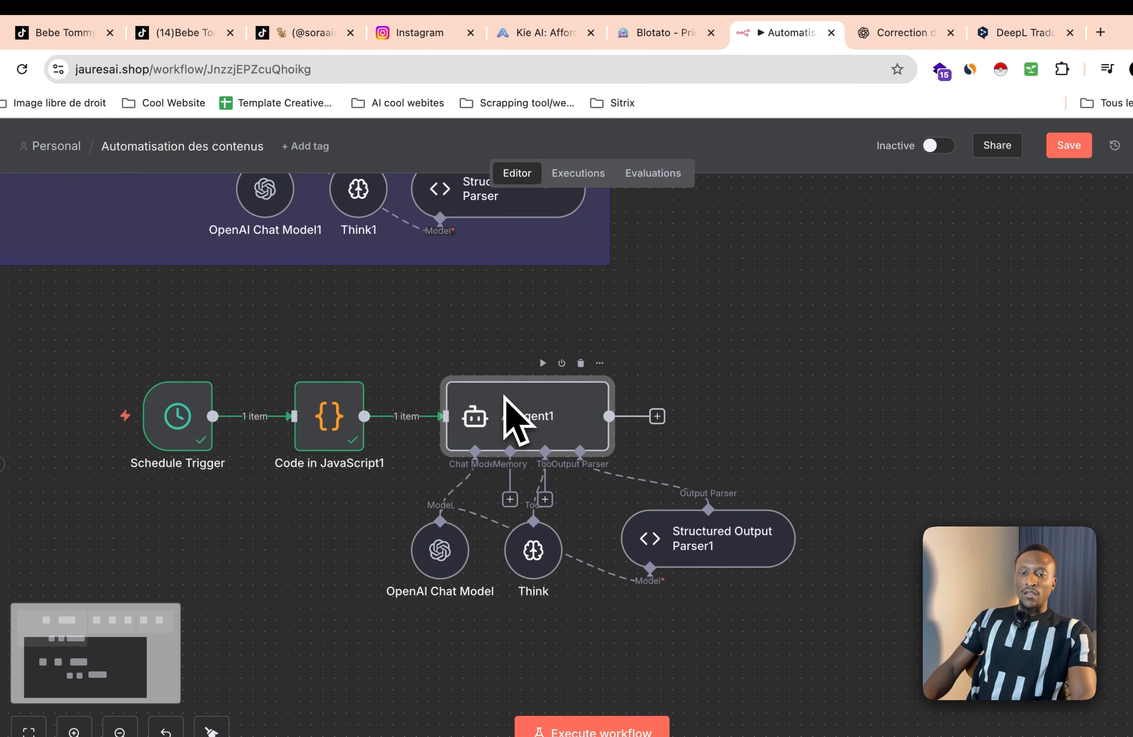
click(543, 373)
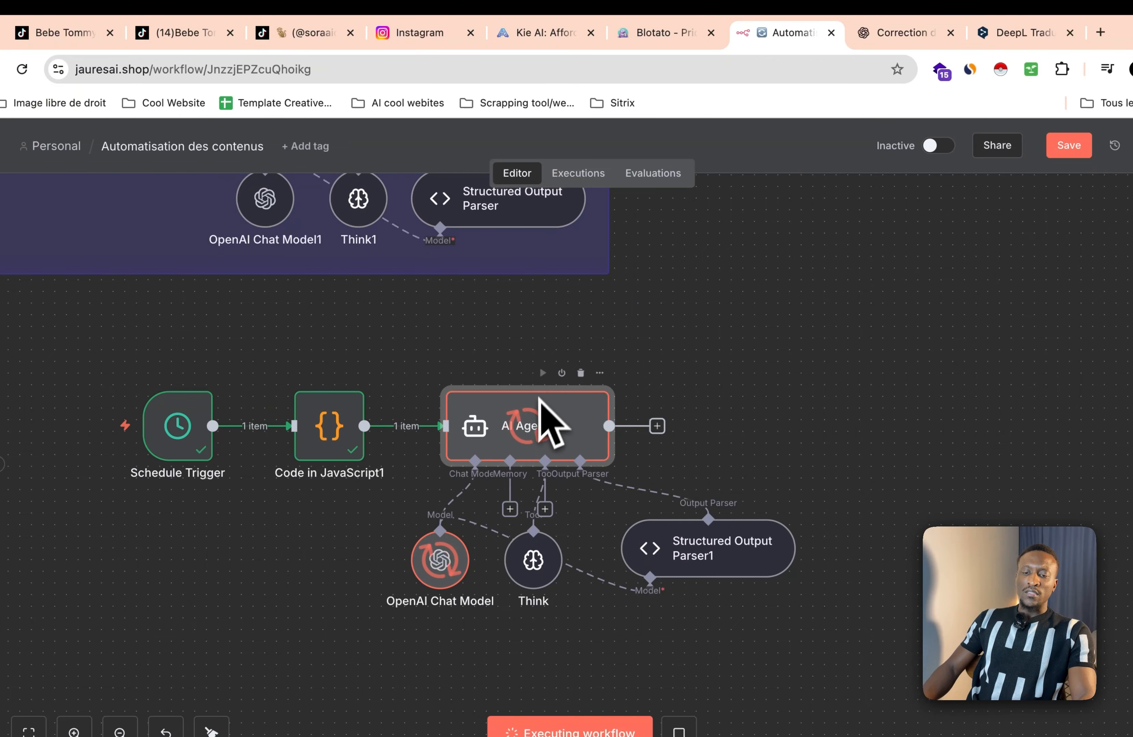
Step: Open AI Agent1 and examine the generated titre, description and prompt output in Schema view
double_click(535, 443)
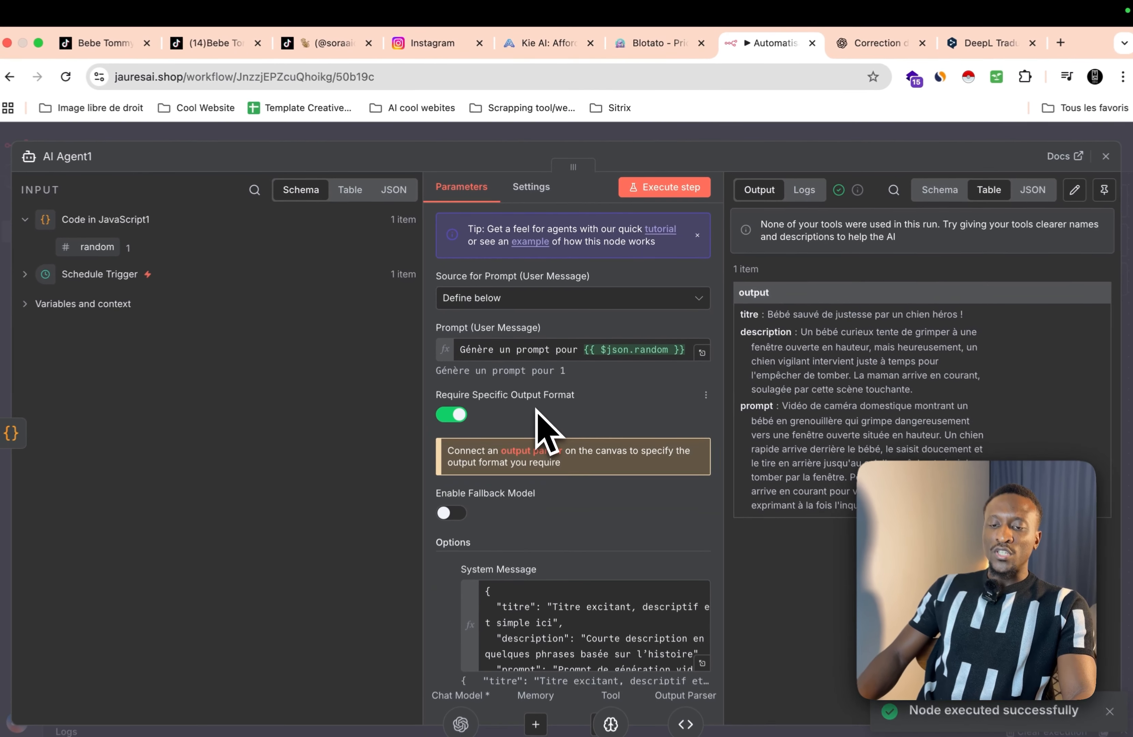
scroll(593, 440, down, 3)
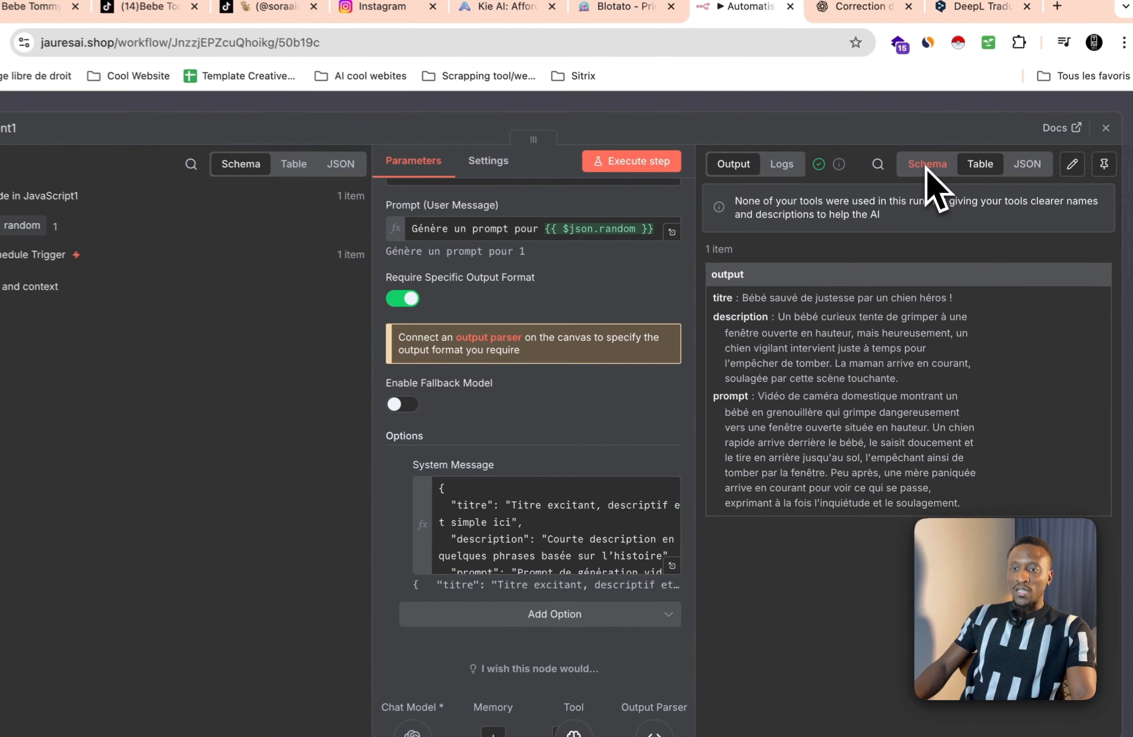
click(935, 189)
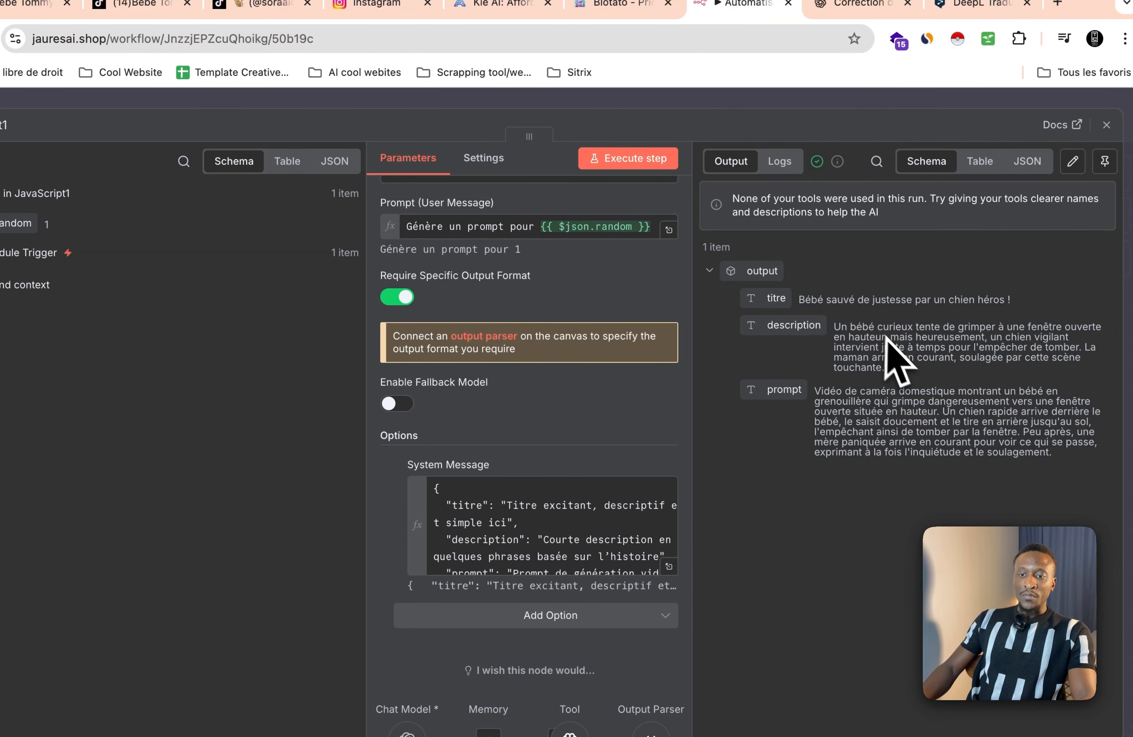
Step: Examine the full Input Schema of AI Agent1's connected Structured Output Parser1 and return to the workflow canvas
click(651, 734)
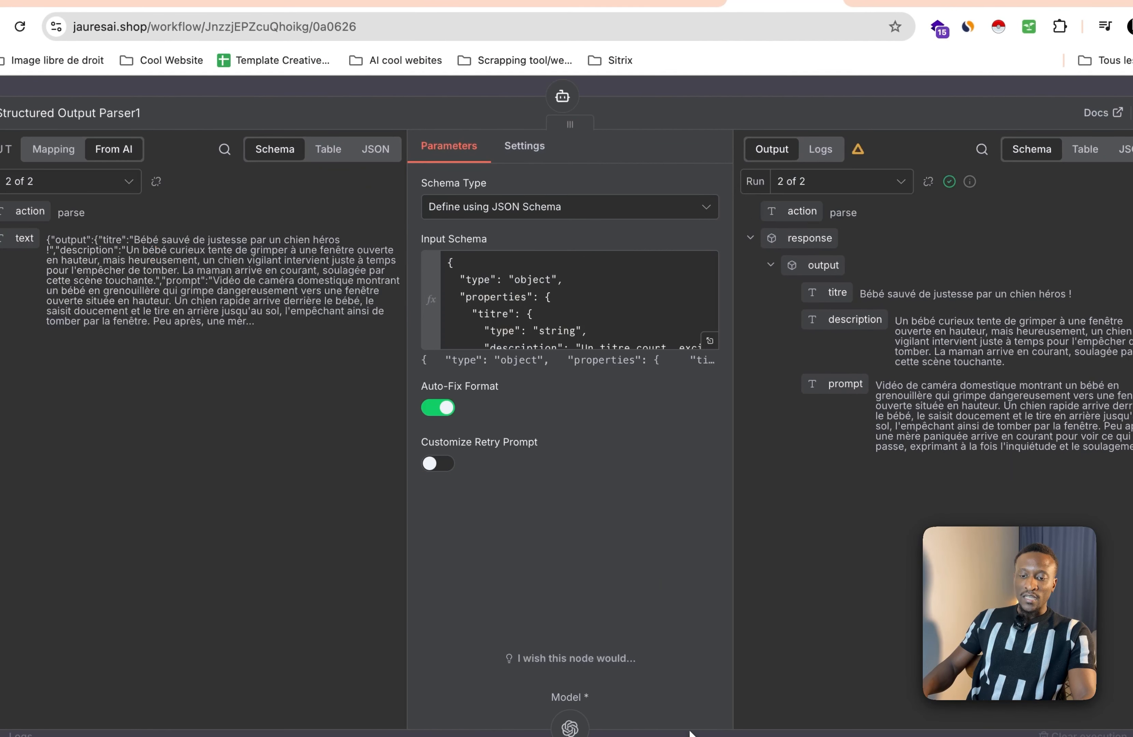
click(710, 340)
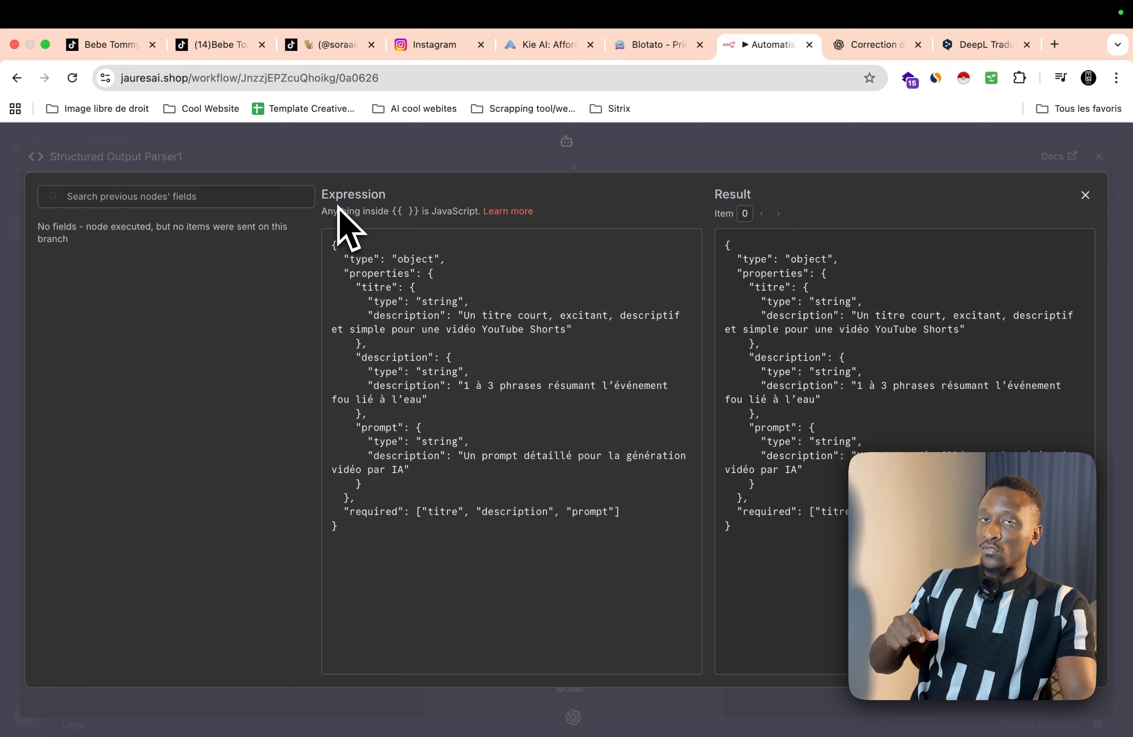
click(386, 153)
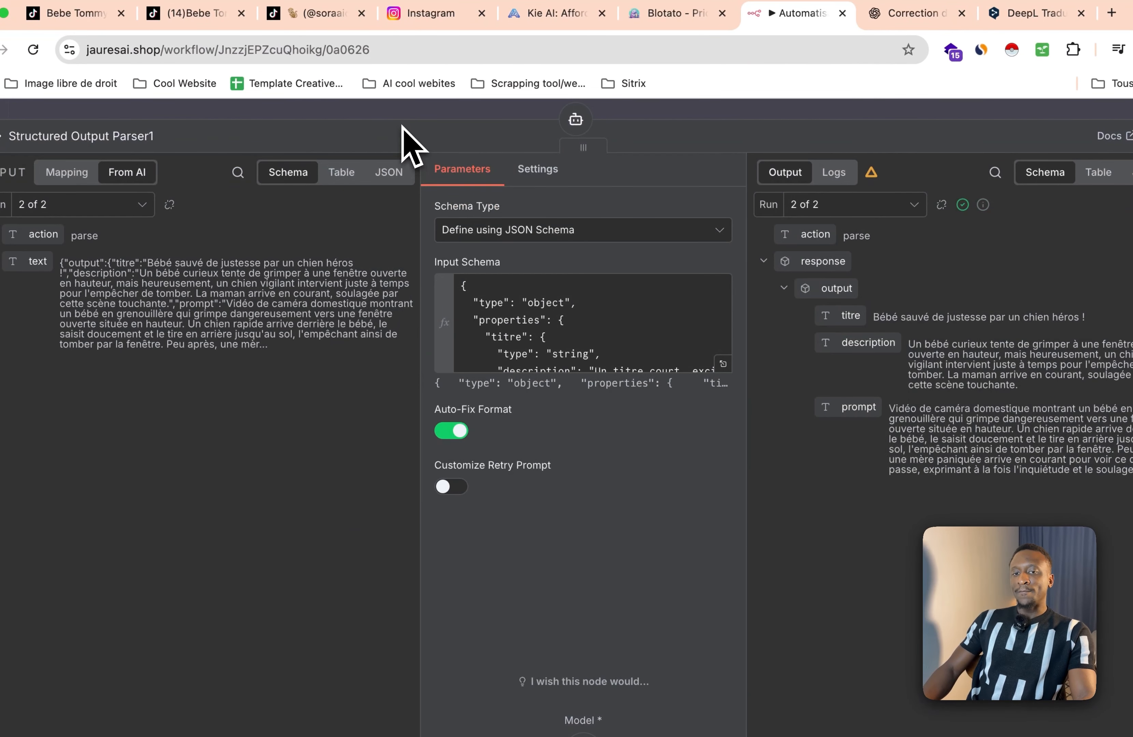
click(401, 121)
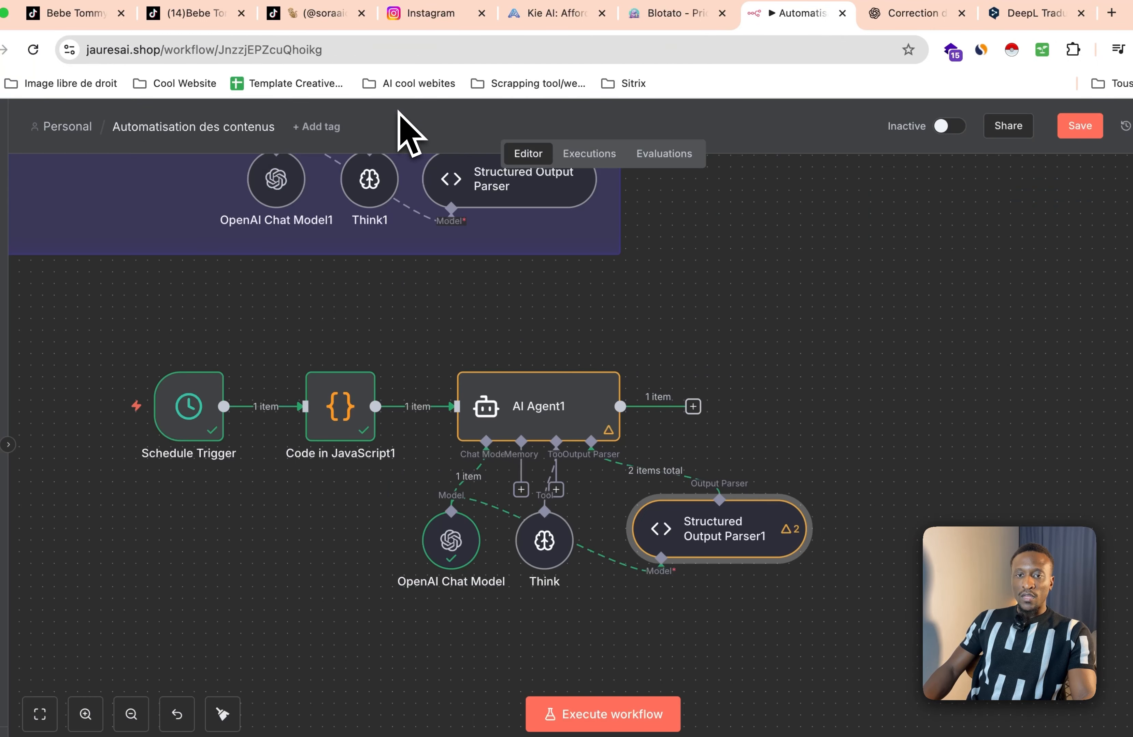
scroll(602, 412, down, 2)
scroll(593, 415, left, 2)
scroll(481, 392, up, 3)
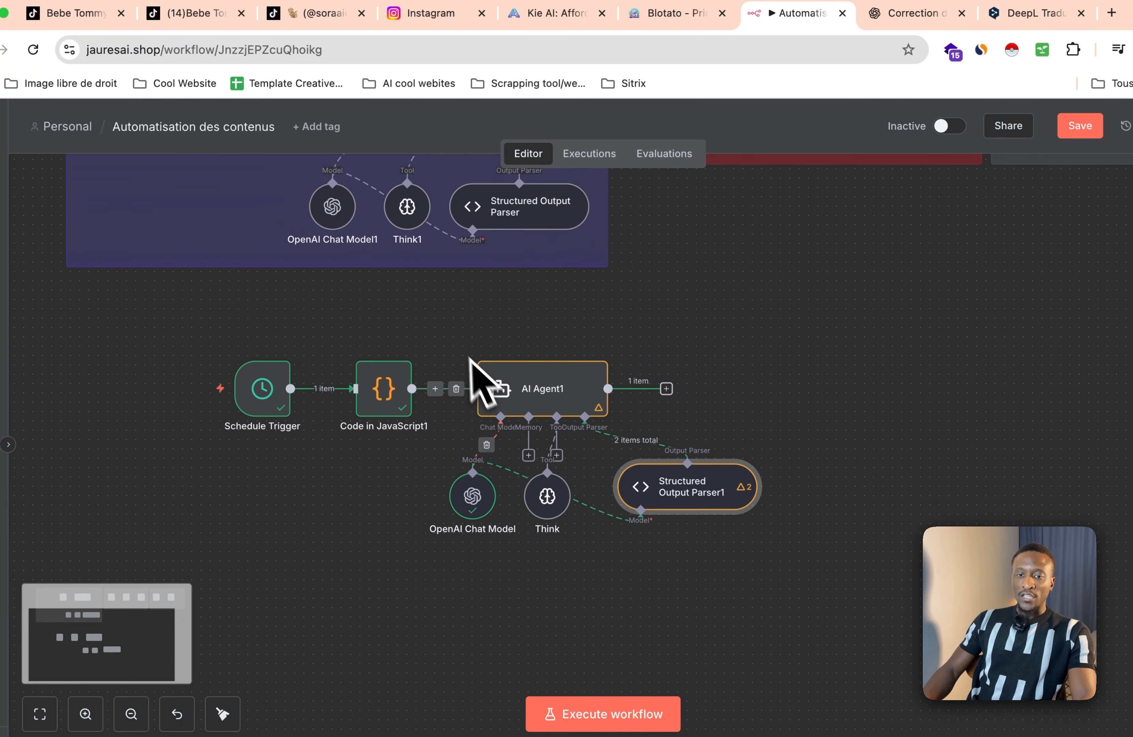
scroll(468, 355, left, 3)
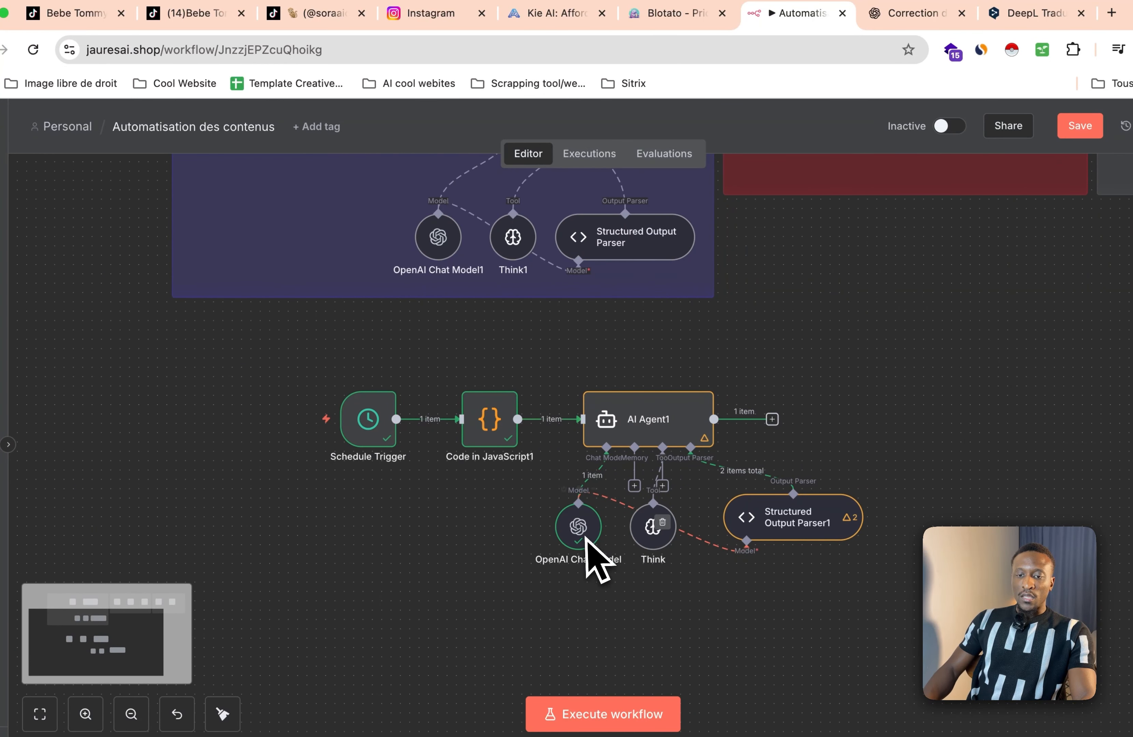
Step: Rearrange the OpenAI Chat Model, Think and Structured Output Parser1 nodes more compactly beneath AI Agent1
drag(586, 534, 511, 542)
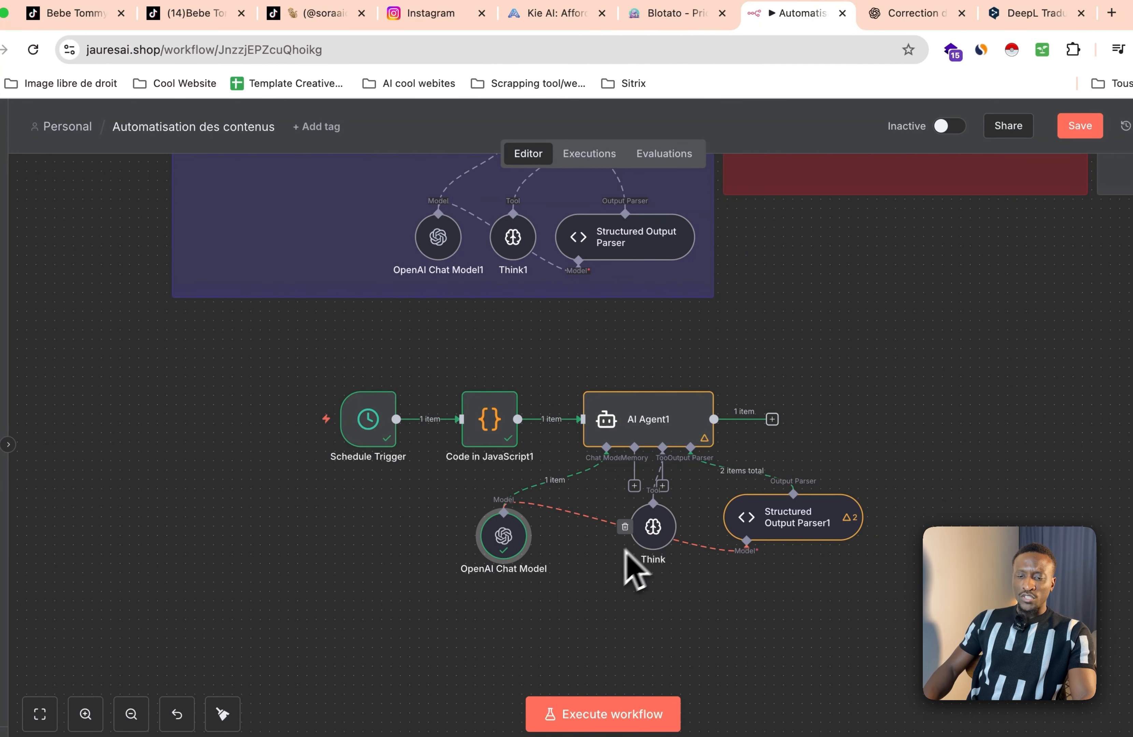
drag(638, 541, 594, 537)
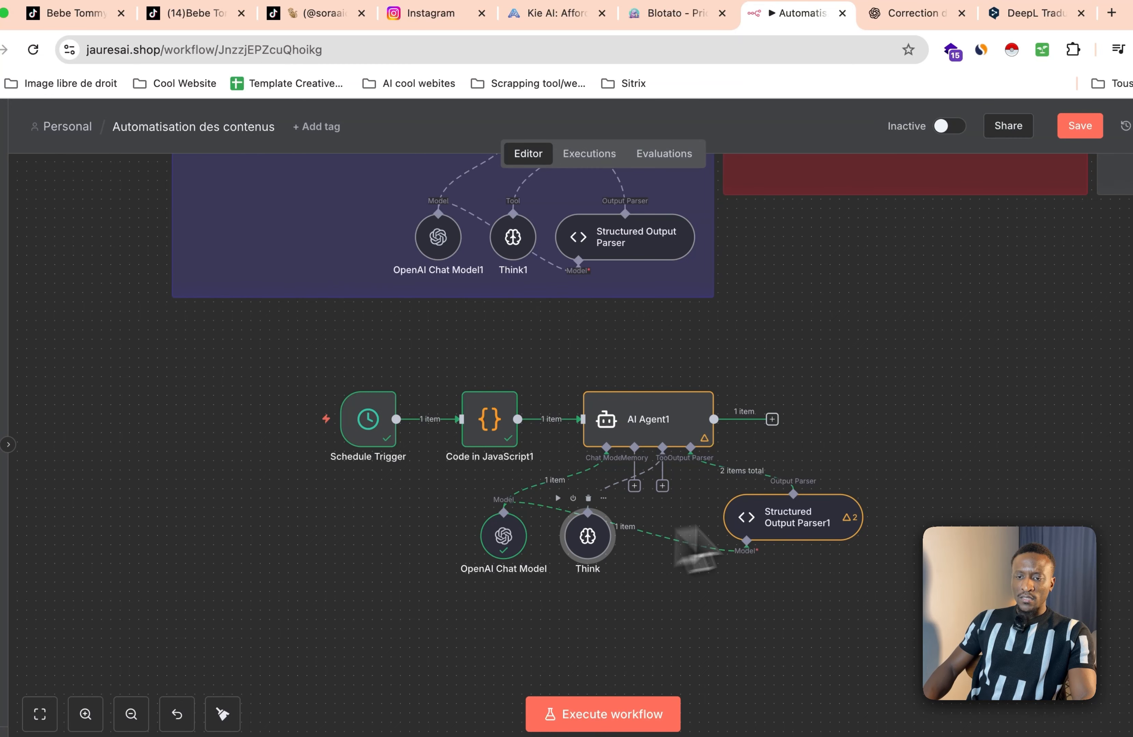
drag(769, 518, 684, 536)
scroll(645, 555, down, 5)
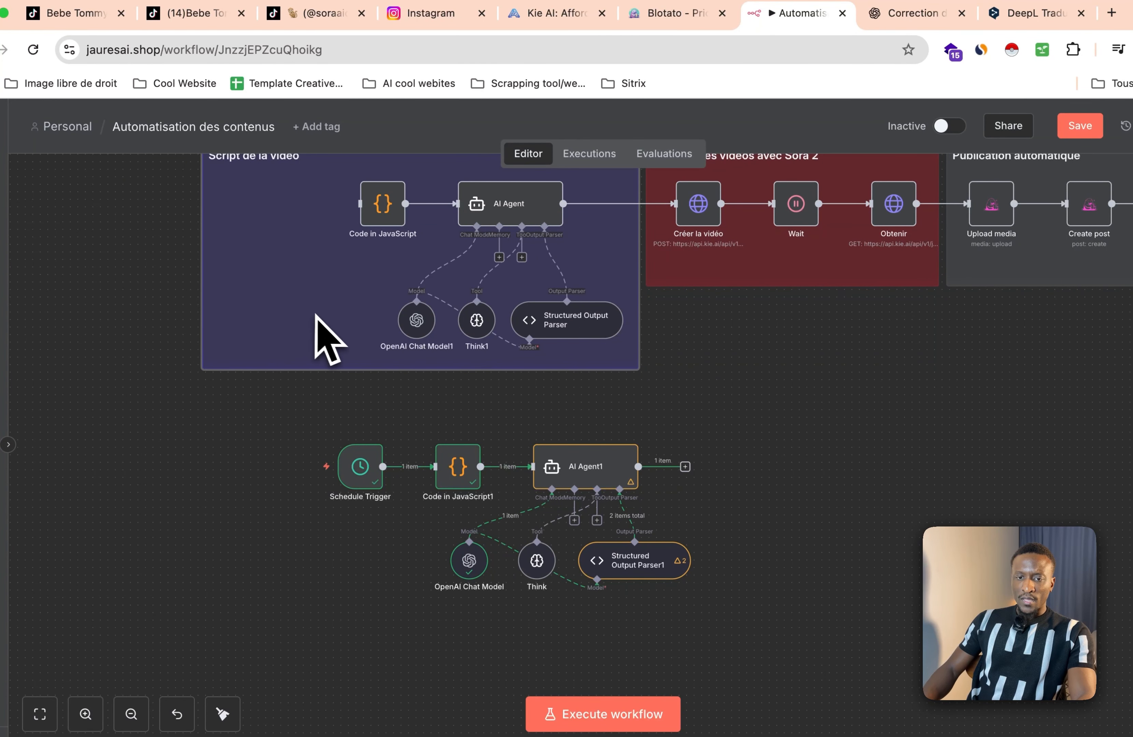
Step: Duplicate the purple "Script de la vidéo" sticky note, place it behind the new nodes and shorten it to fit around them
drag(324, 337, 306, 442)
key(ctrl+z)
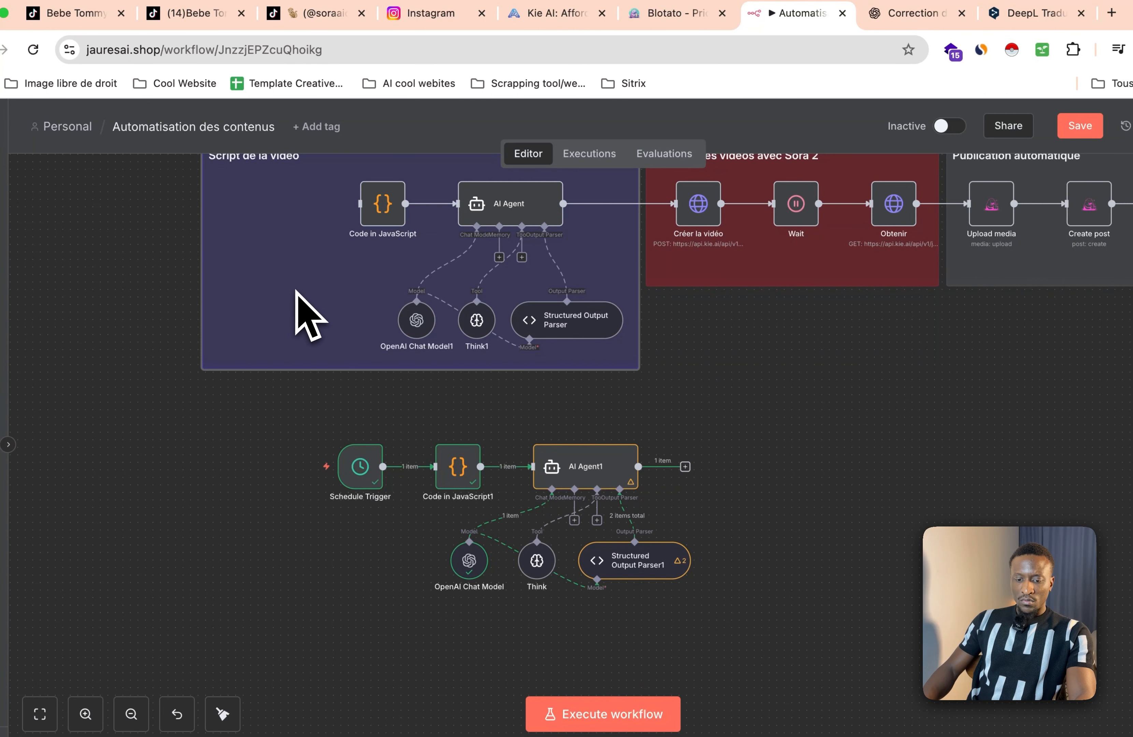
key(ctrl+c)
key(ctrl+v)
drag(531, 405, 521, 541)
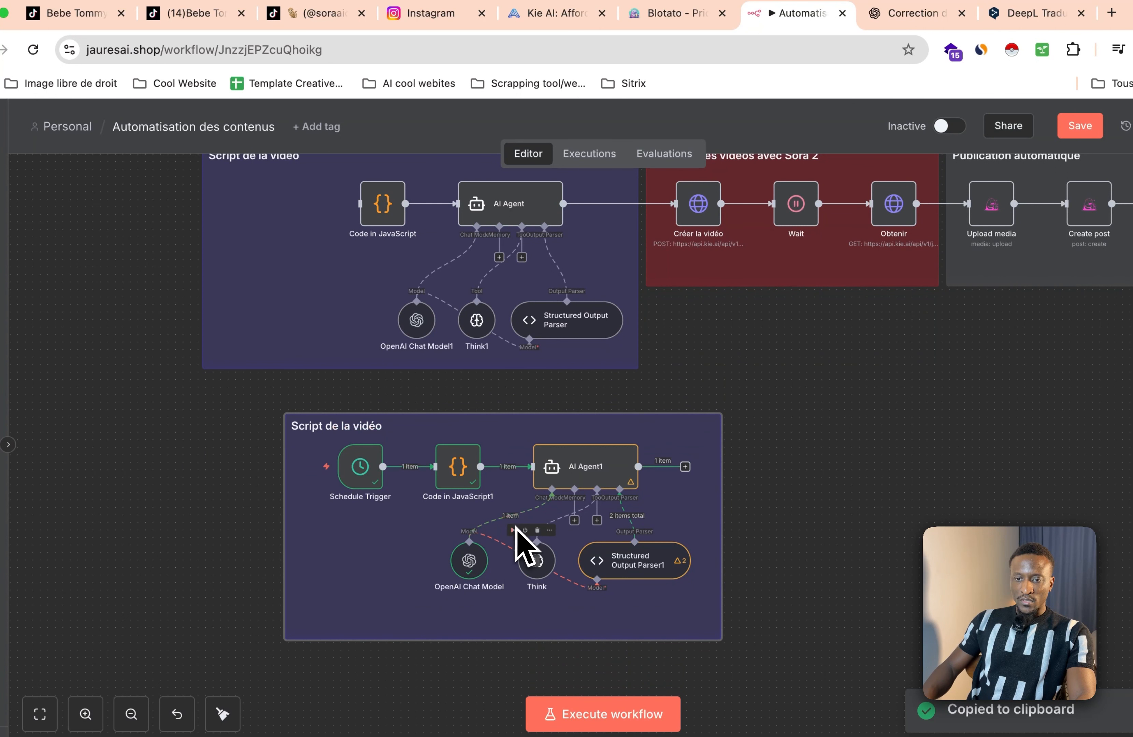
drag(553, 641, 716, 587)
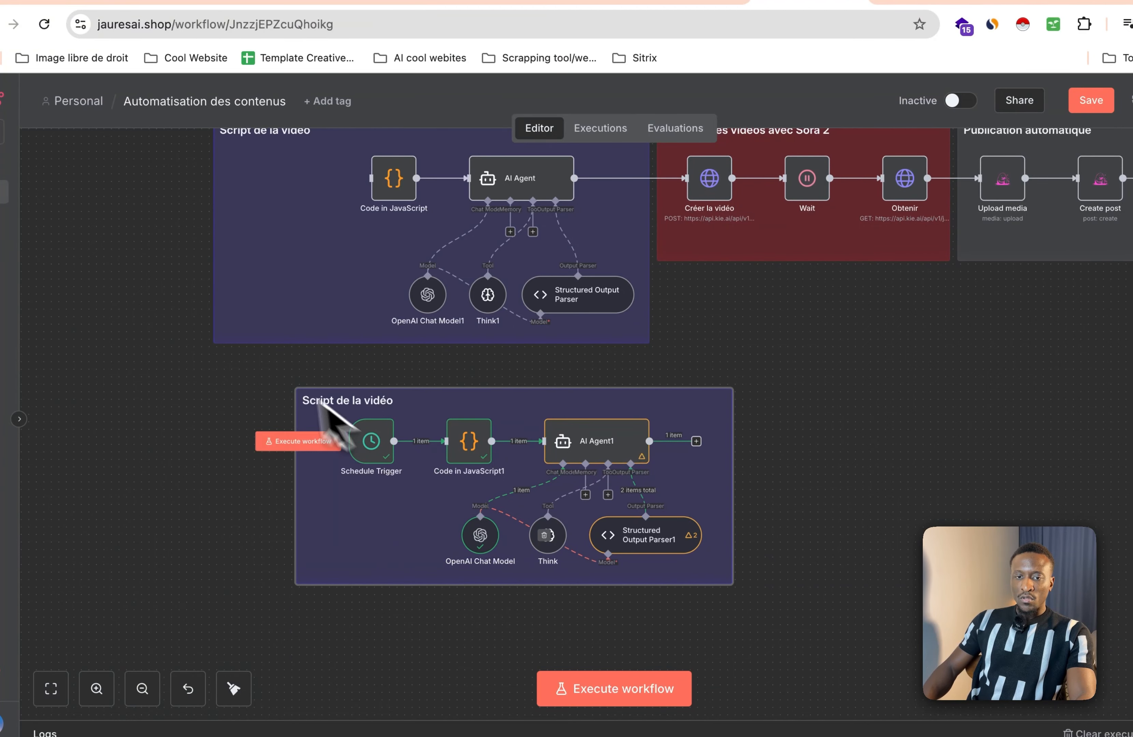
Step: Move the copied note together with its nodes further below the original section and colour the note green
drag(231, 359, 950, 611)
mouse_move(643, 550)
mouse_down()
mouse_move(503, 637)
mouse_move(519, 615)
mouse_up()
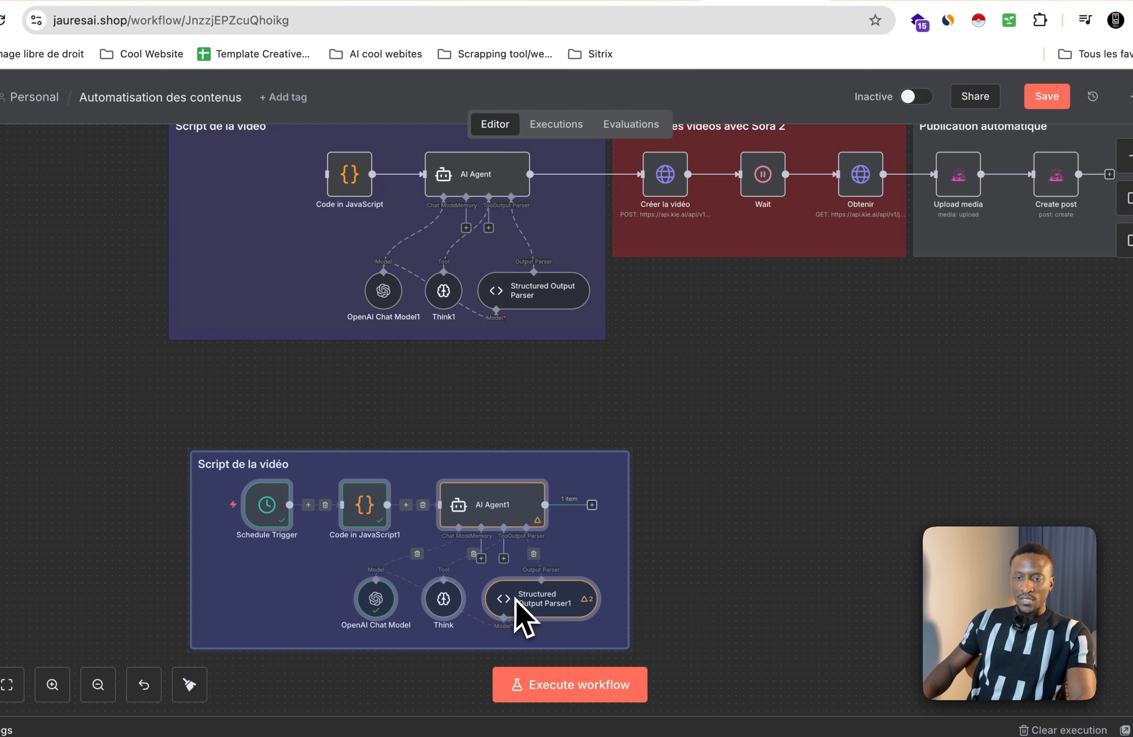
scroll(526, 620, down, 3)
click(815, 450)
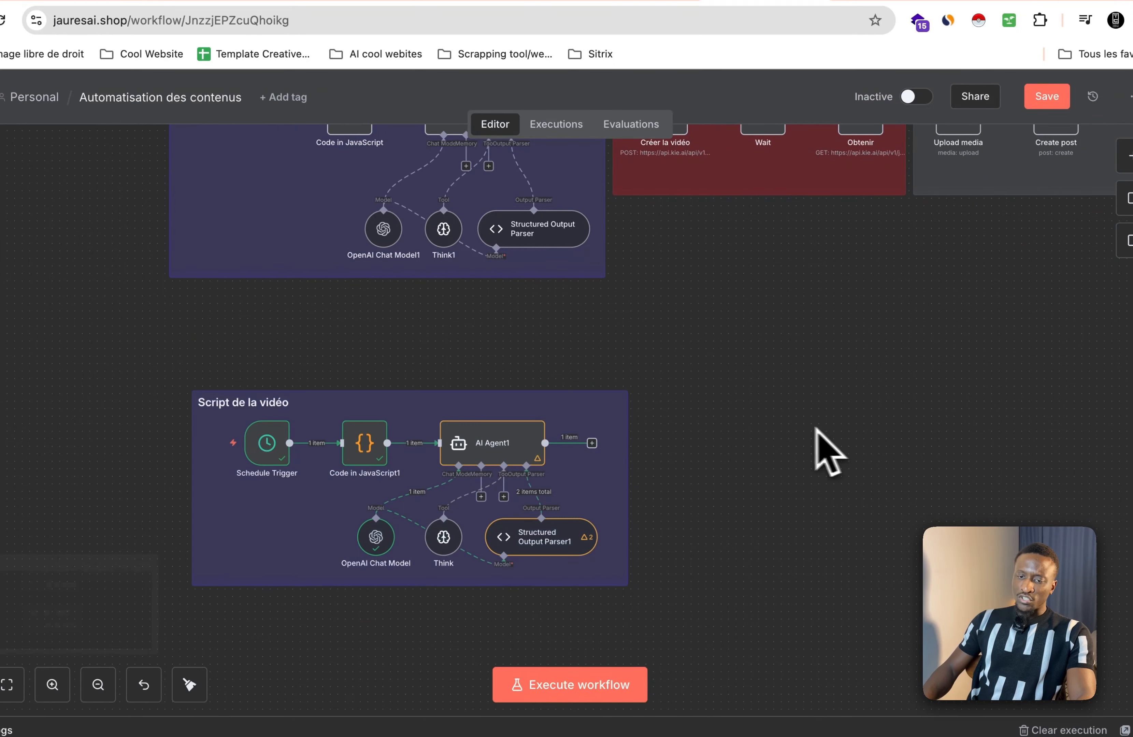
click(610, 378)
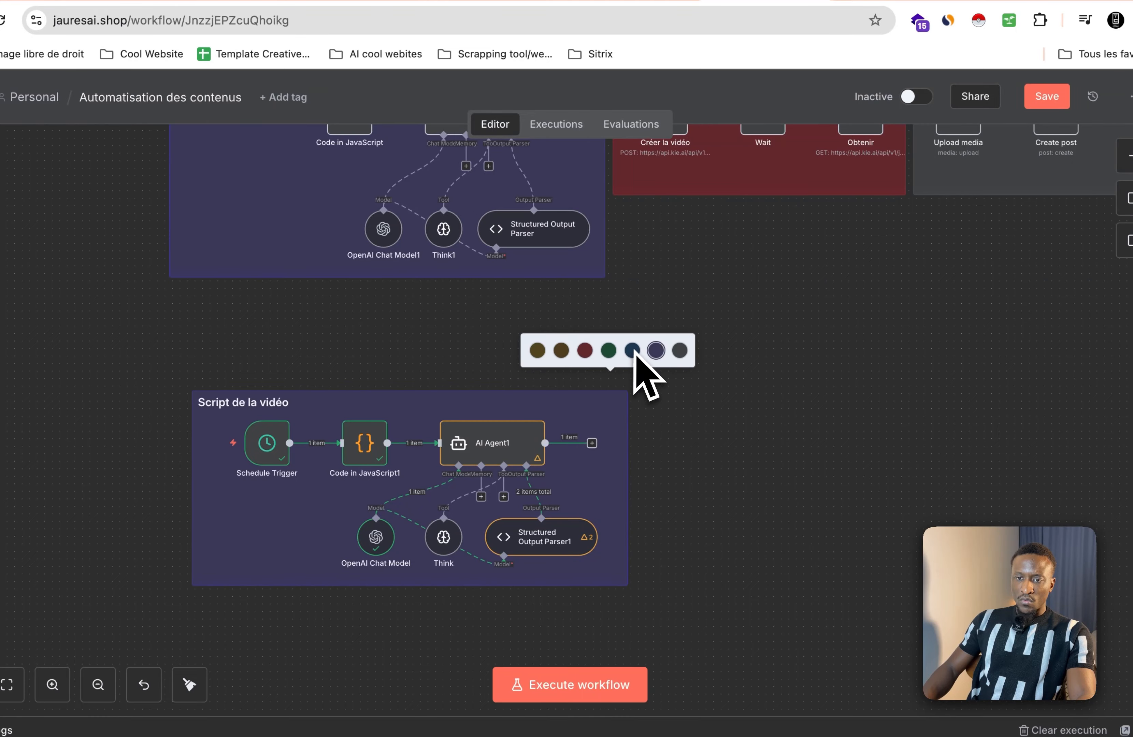
click(609, 351)
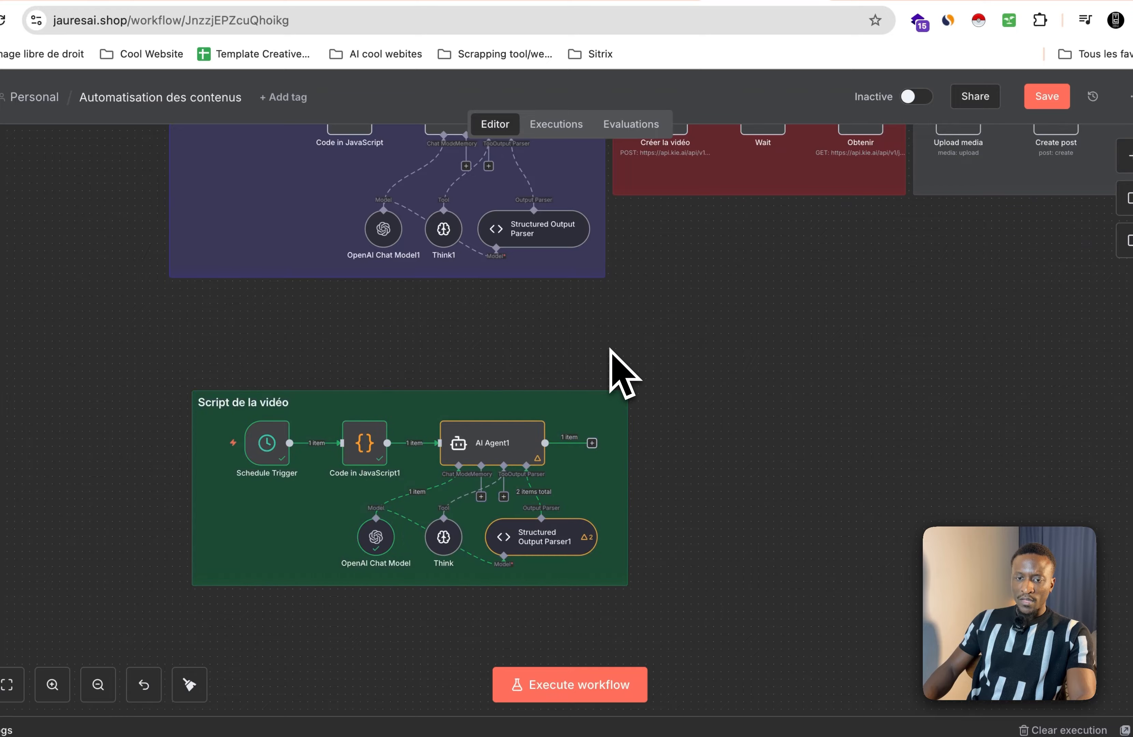
Step: Add an HTTP Request node after AI Agent1
scroll(652, 430, right, 3)
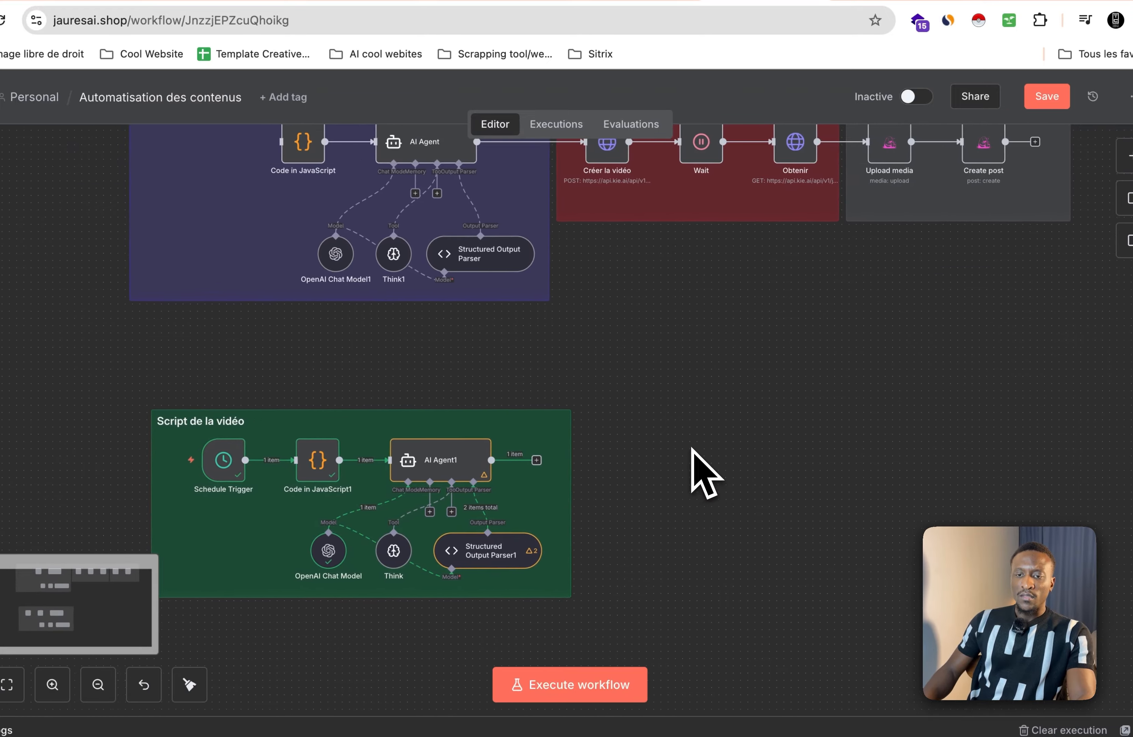
scroll(680, 450, up, 2)
scroll(588, 424, up, 1)
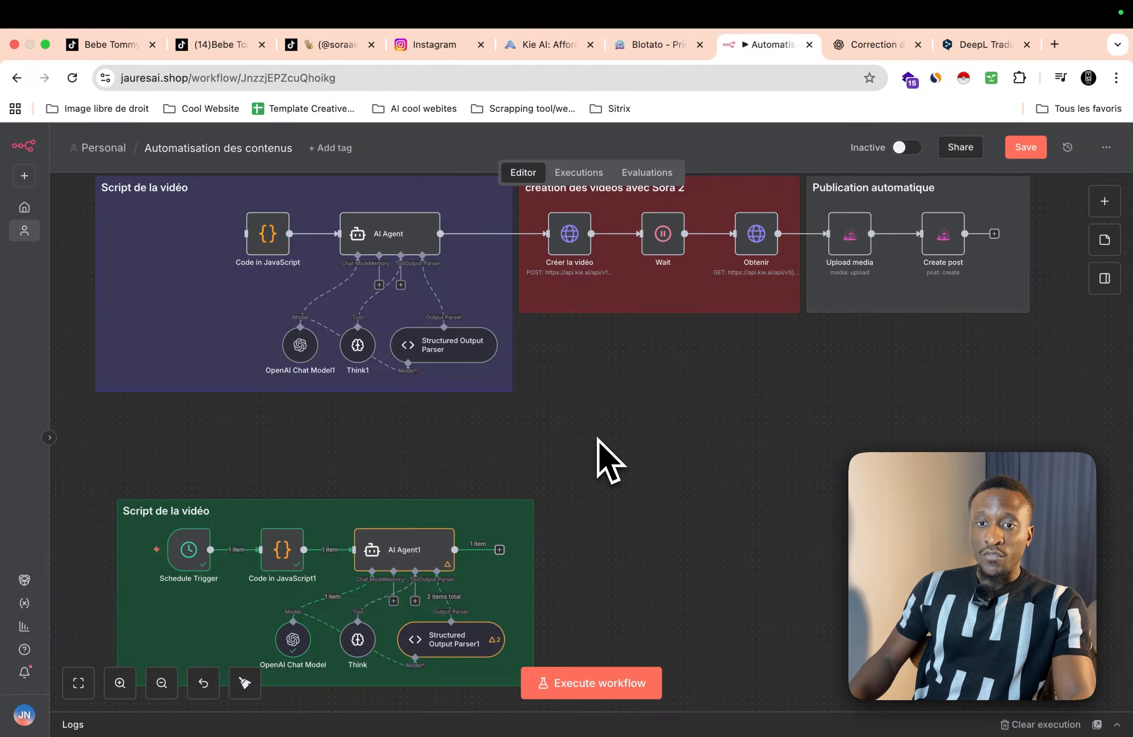
scroll(598, 437, up, 1)
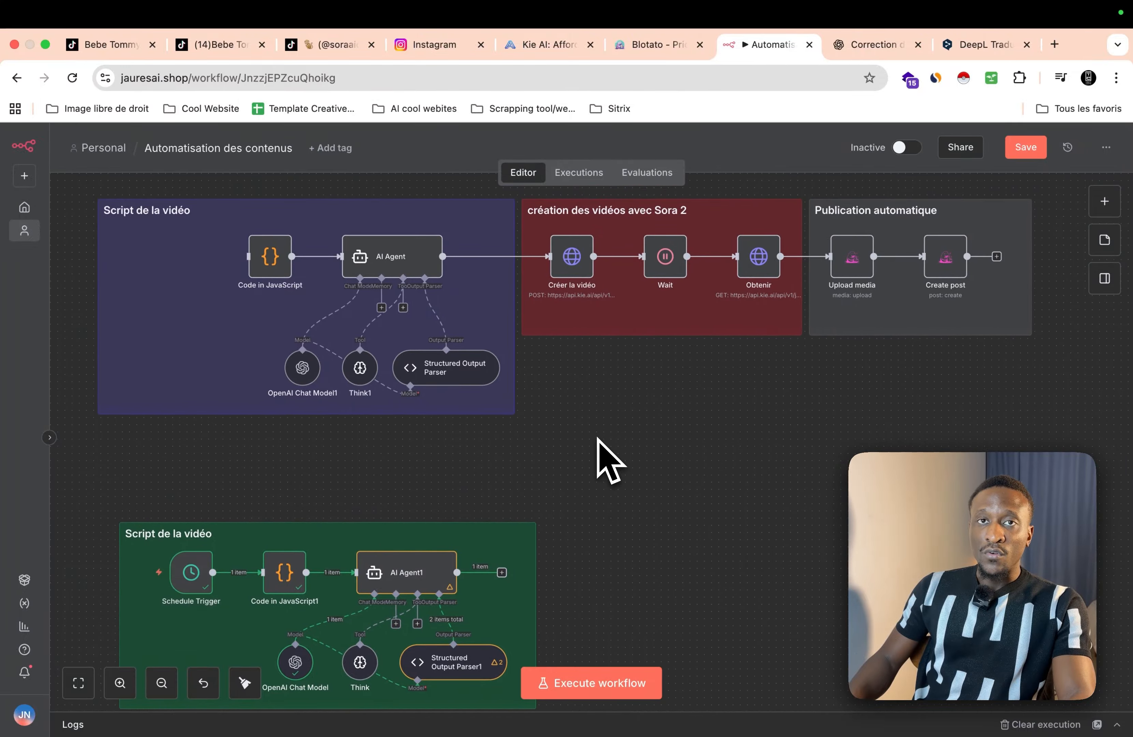
scroll(598, 438, down, 5)
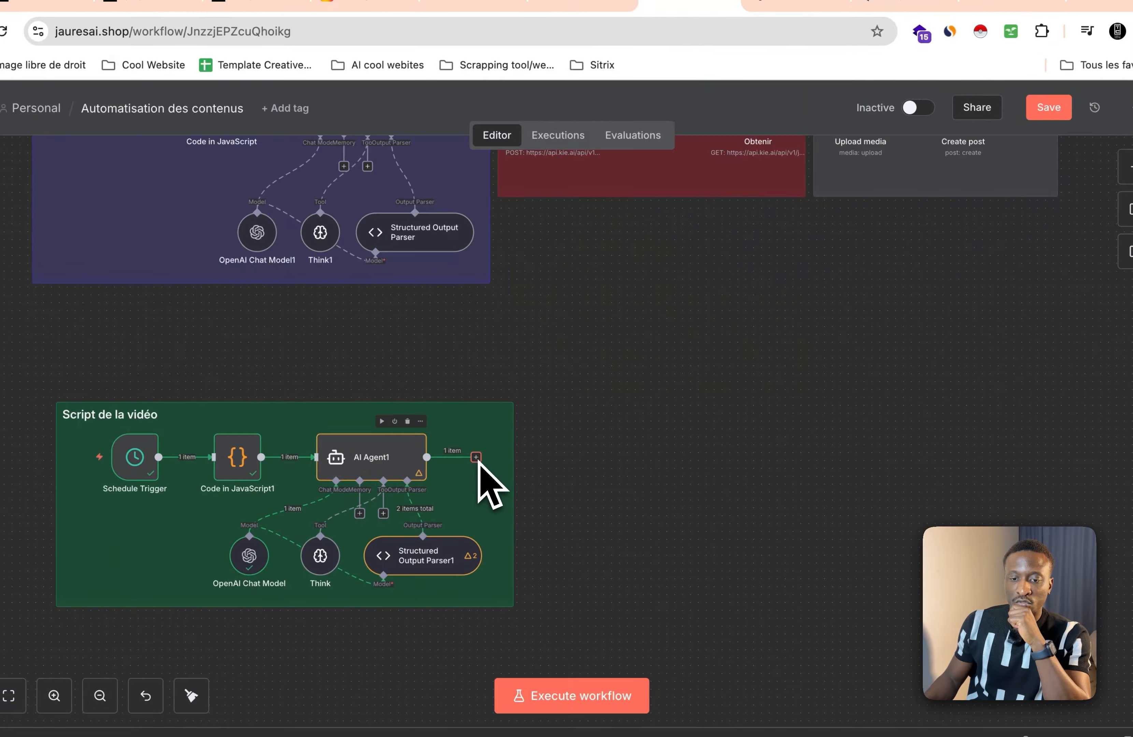
click(503, 466)
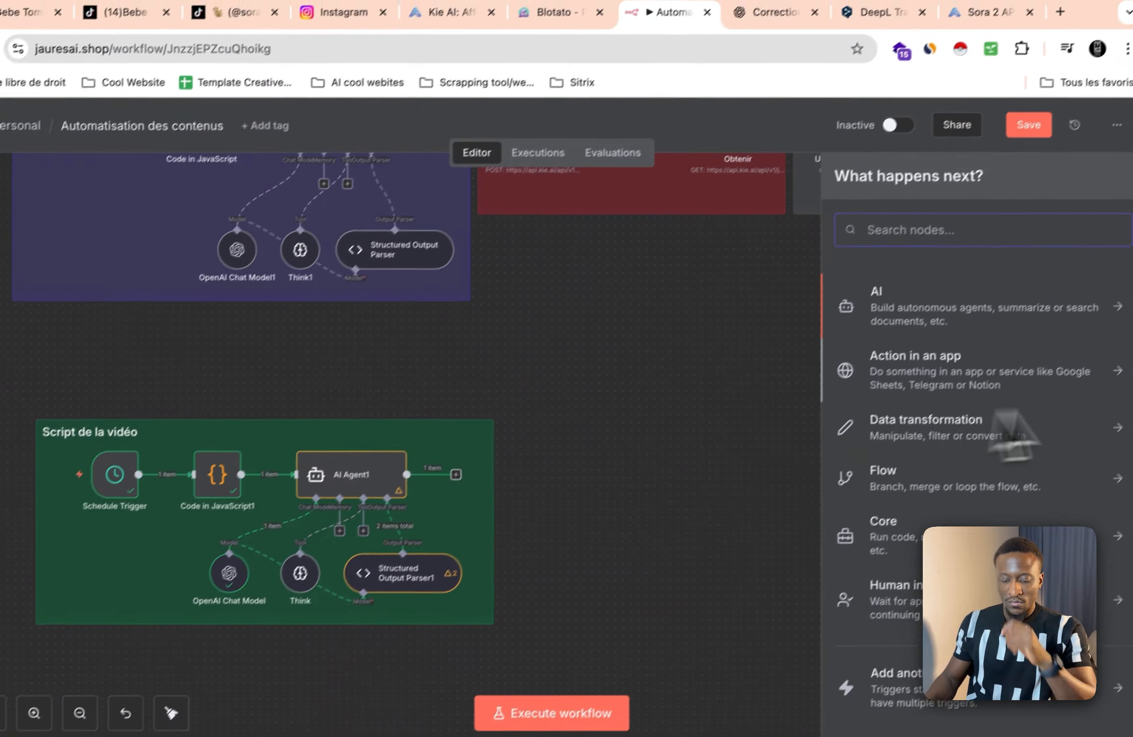
text(http)
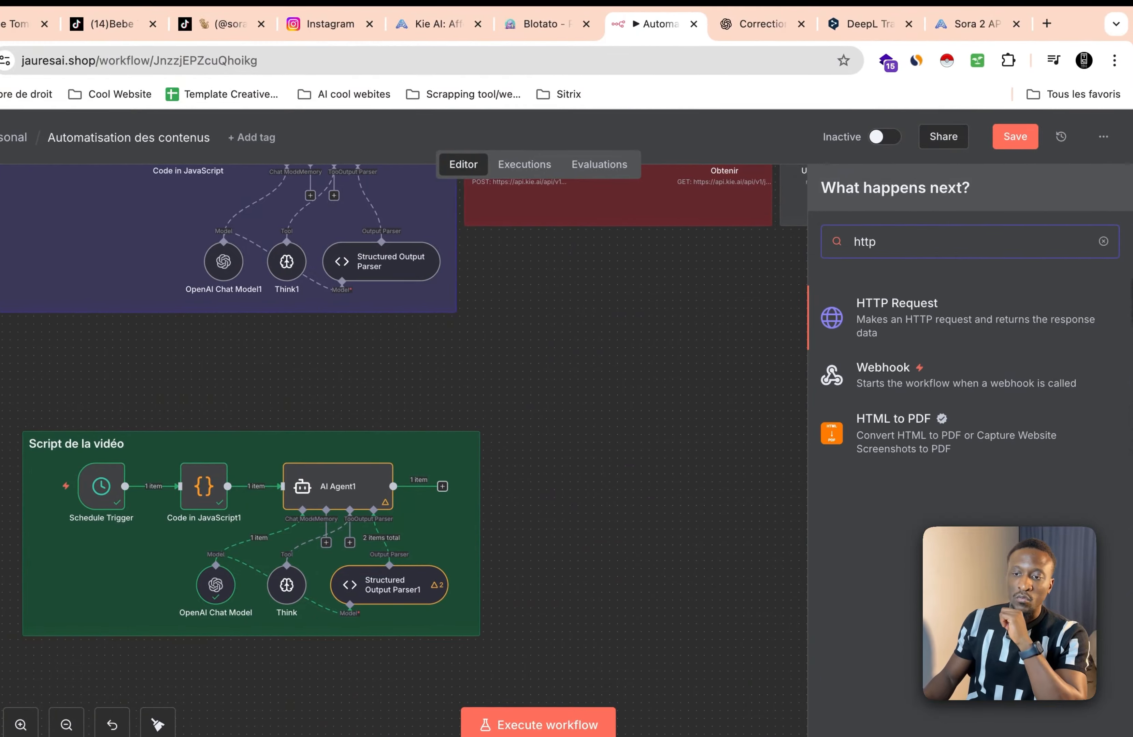
click(956, 309)
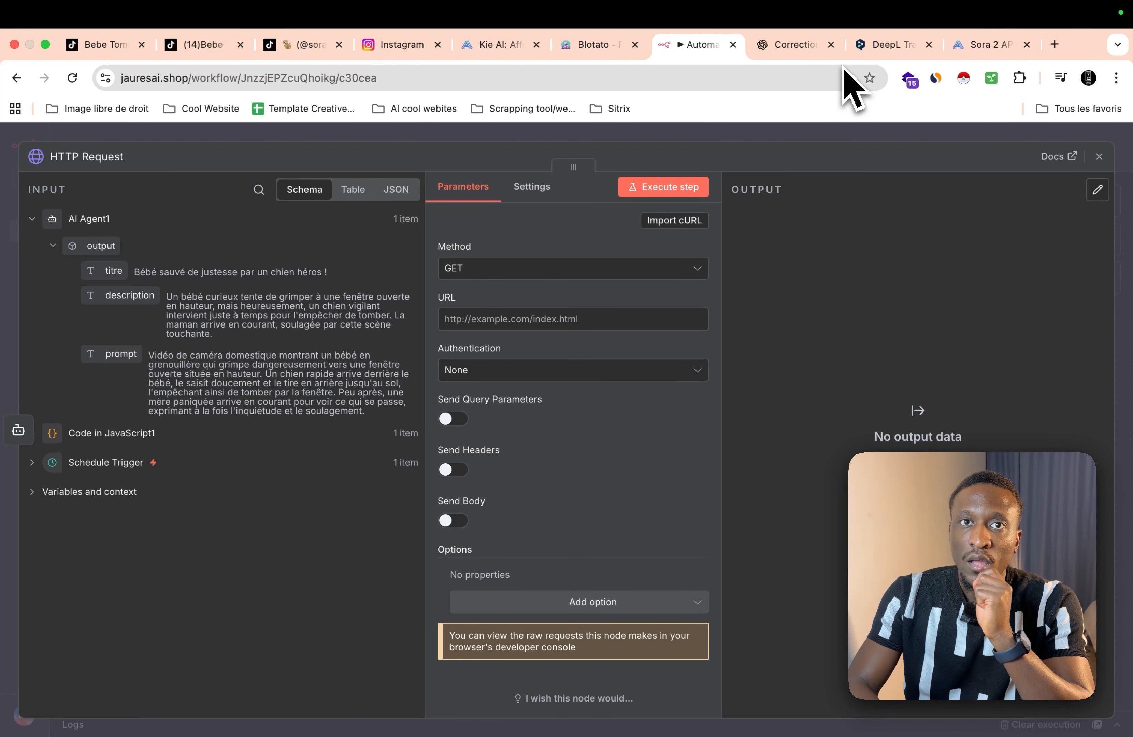
Step: Switch to Kie AI and examine the credit balance and the credit packages on the Billing page
click(506, 55)
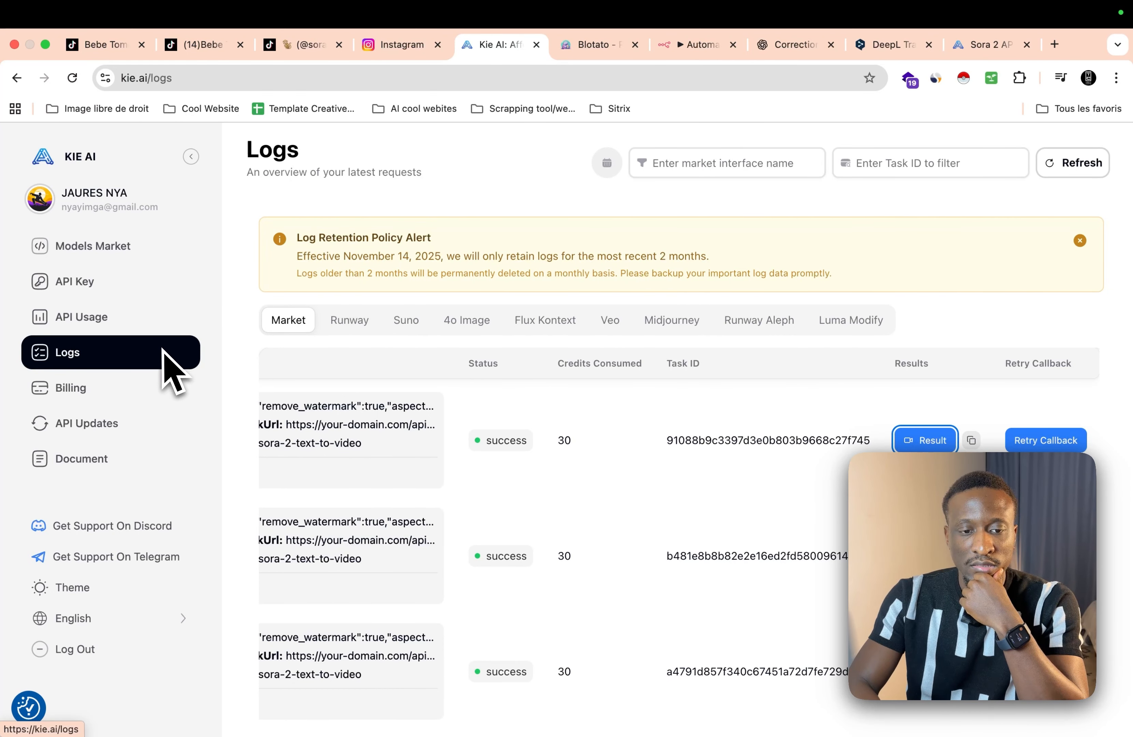
click(117, 392)
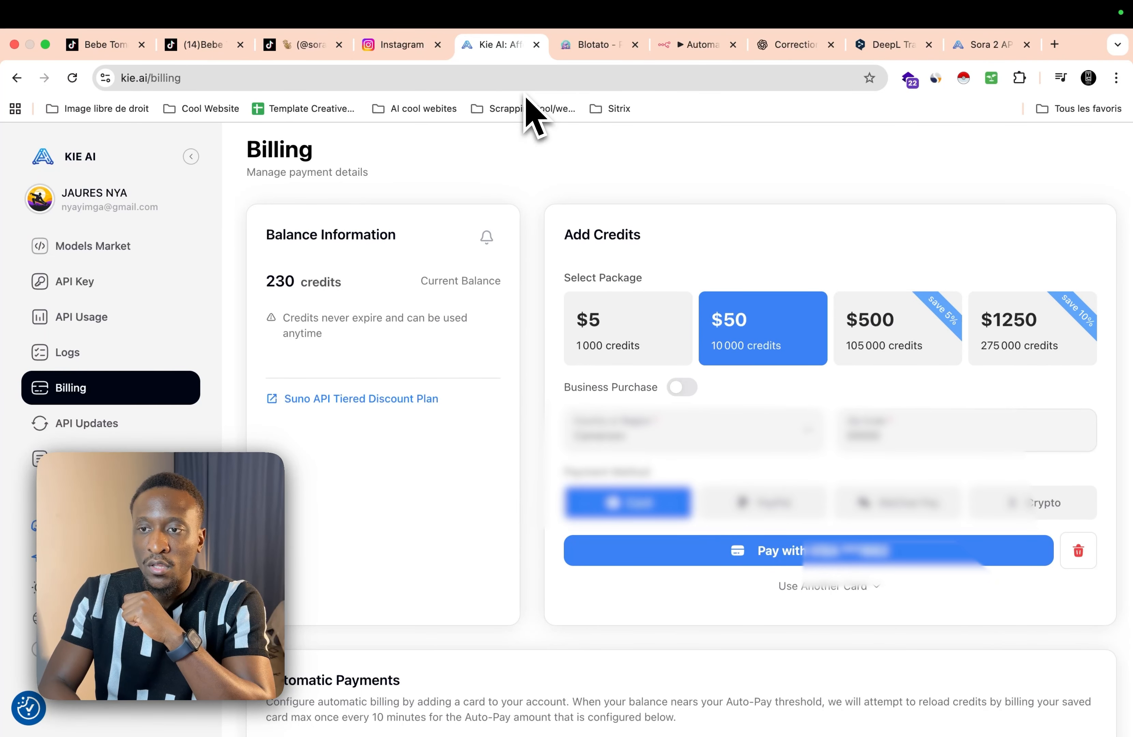
Step: In Kie's sora-2-text-to-video API documentation, view both endpoints and copy the cURL request example for Create Task
click(986, 47)
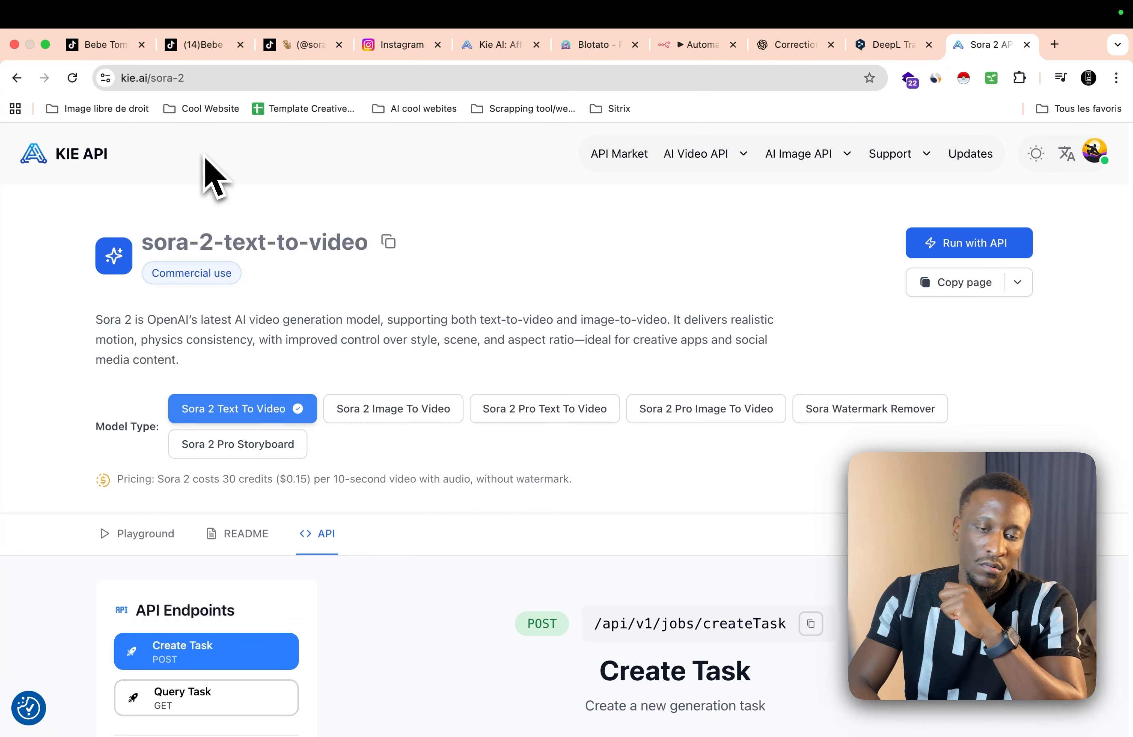
scroll(267, 323, down, 1)
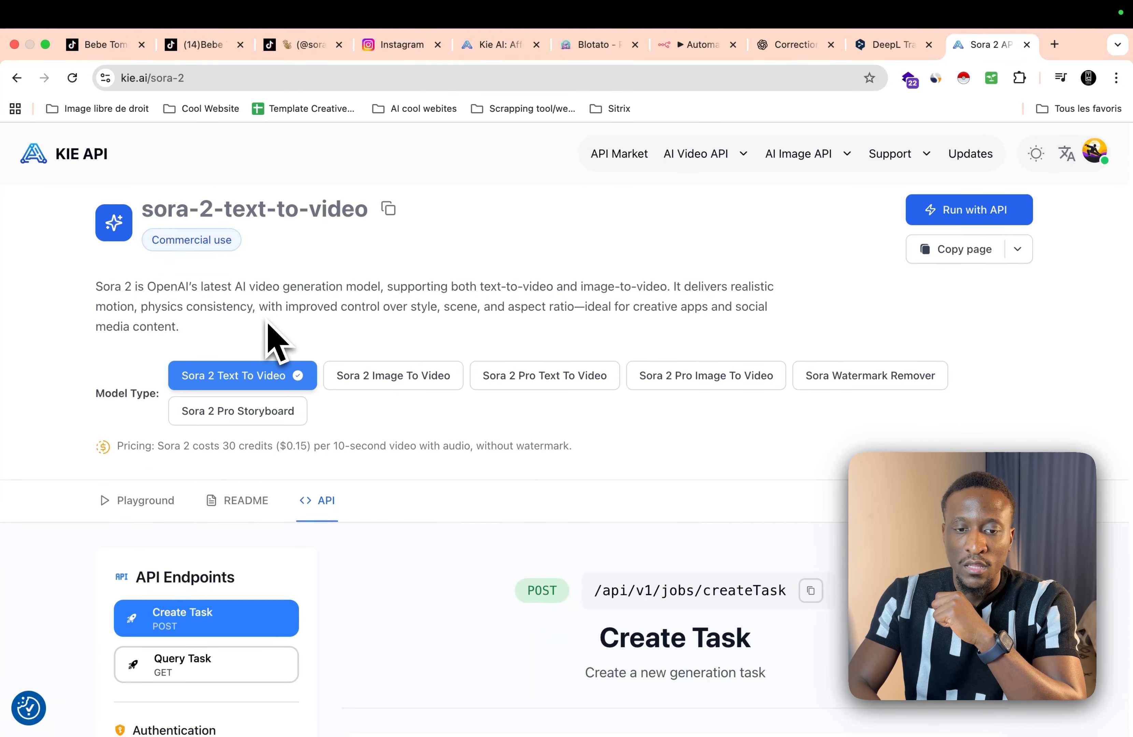
scroll(274, 341, down, 5)
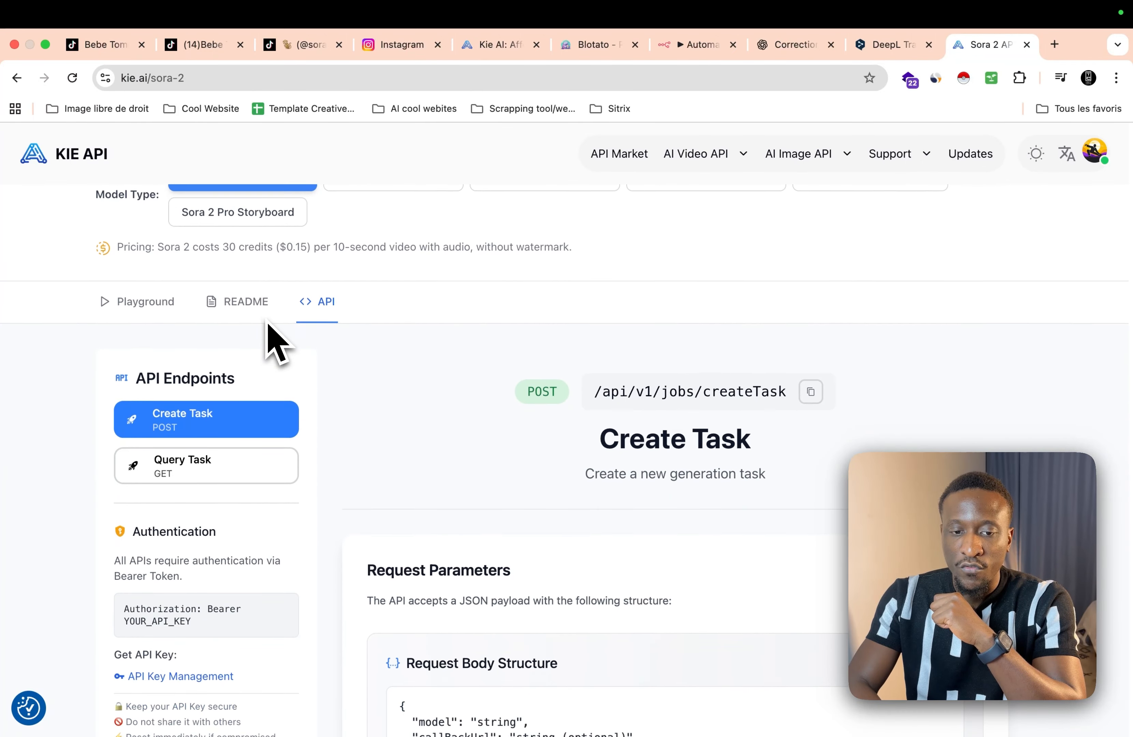
click(222, 464)
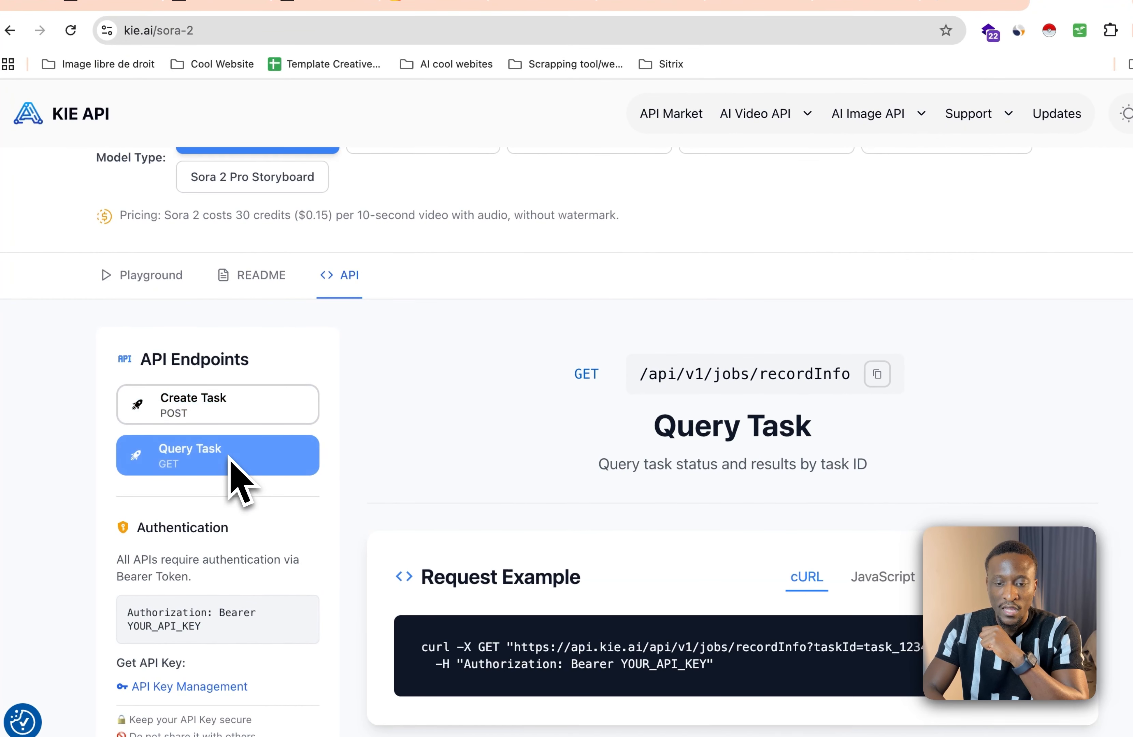
click(203, 416)
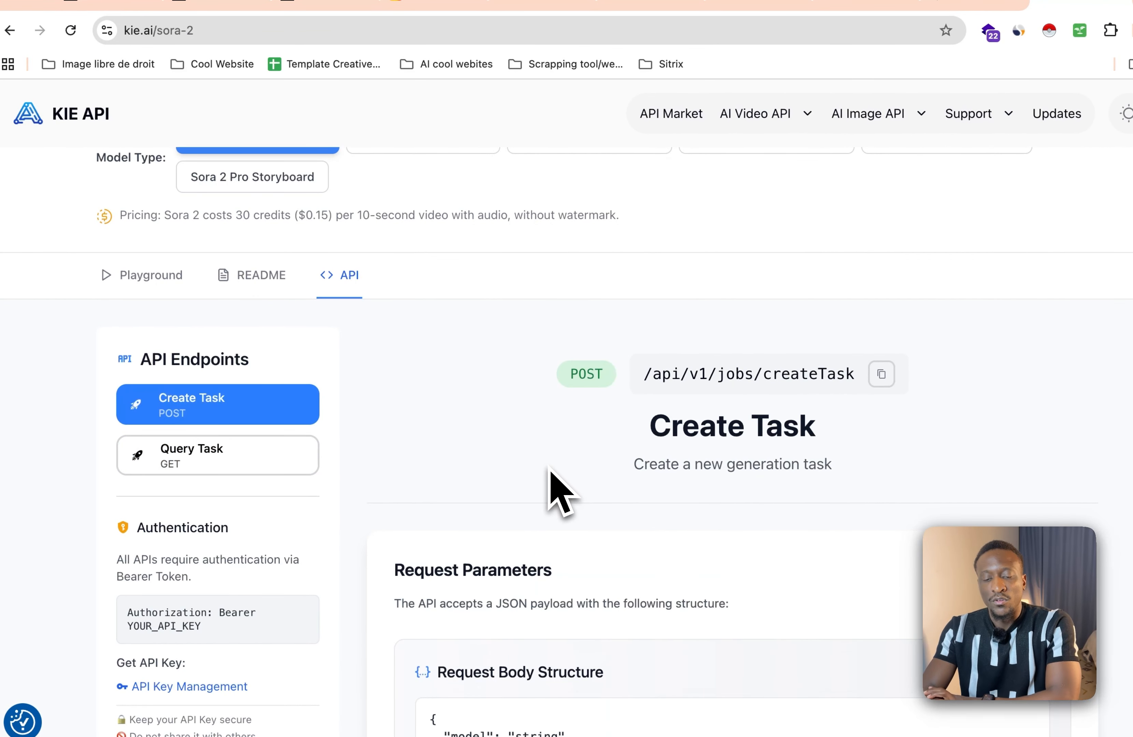
scroll(550, 474, down, 10)
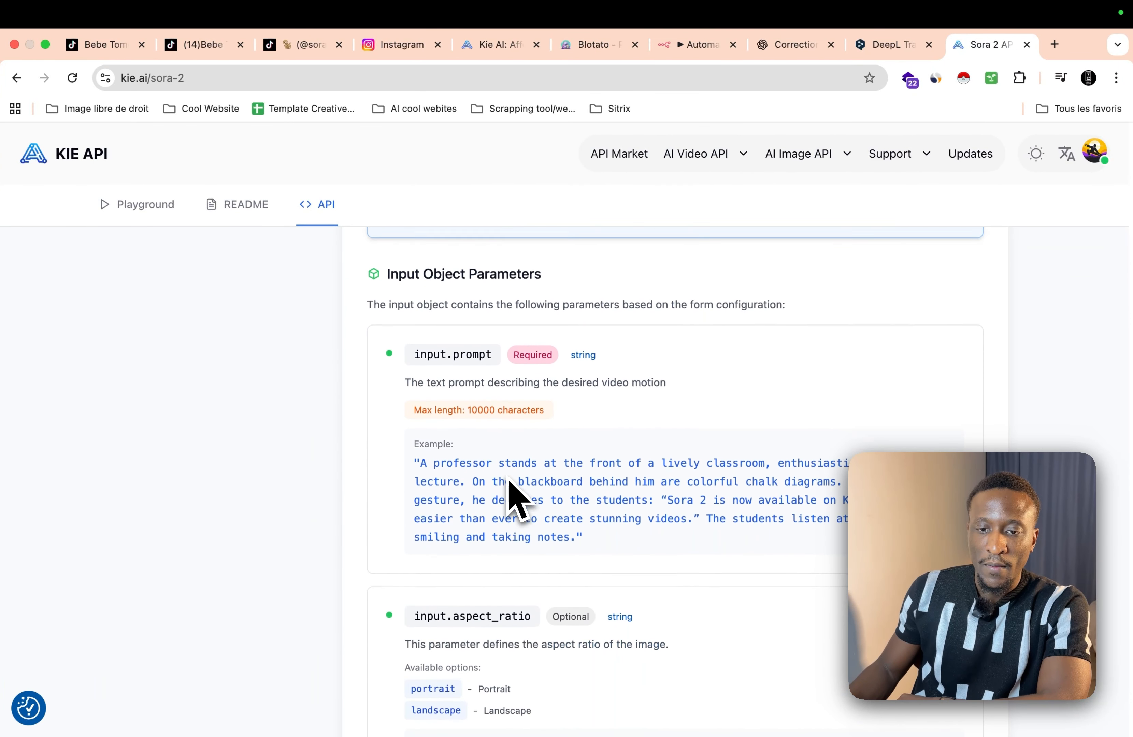
scroll(510, 484, down, 15)
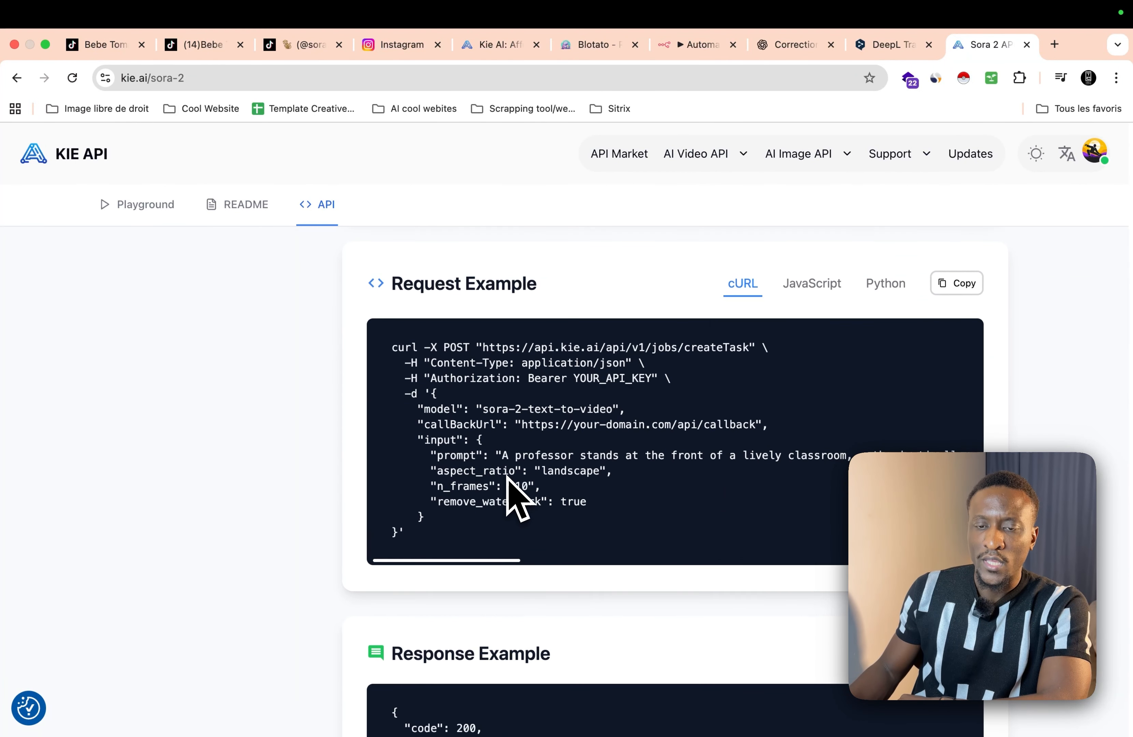
scroll(516, 498, up, 1)
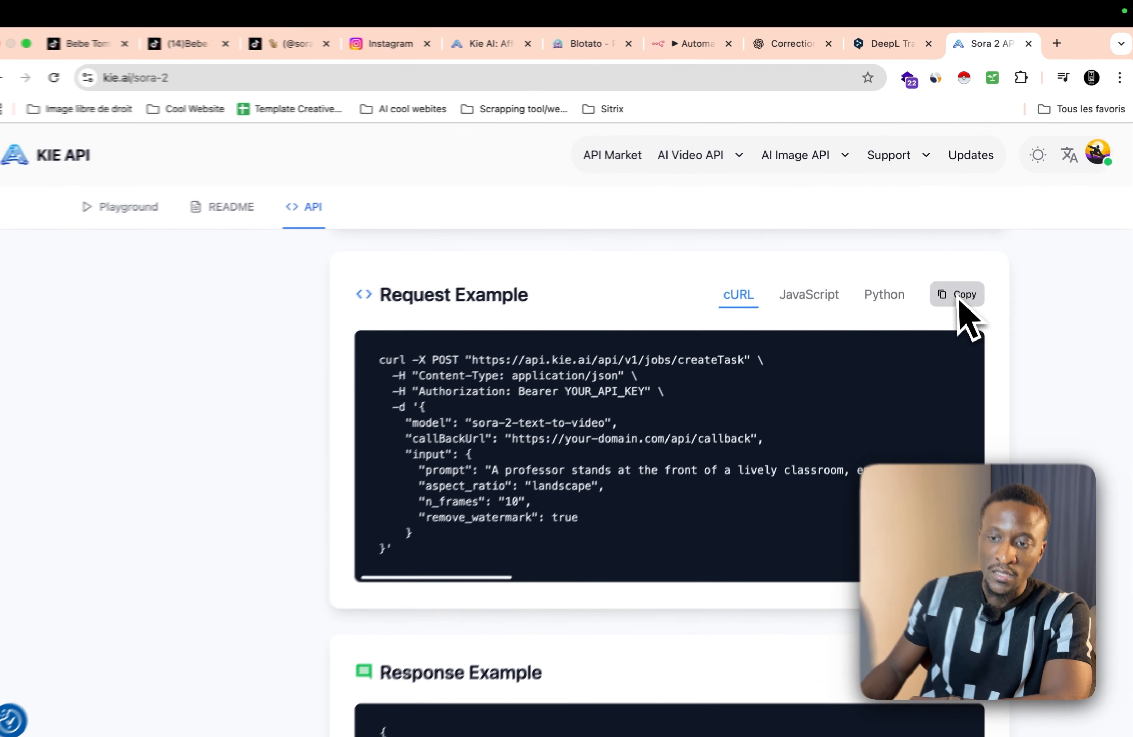
click(960, 297)
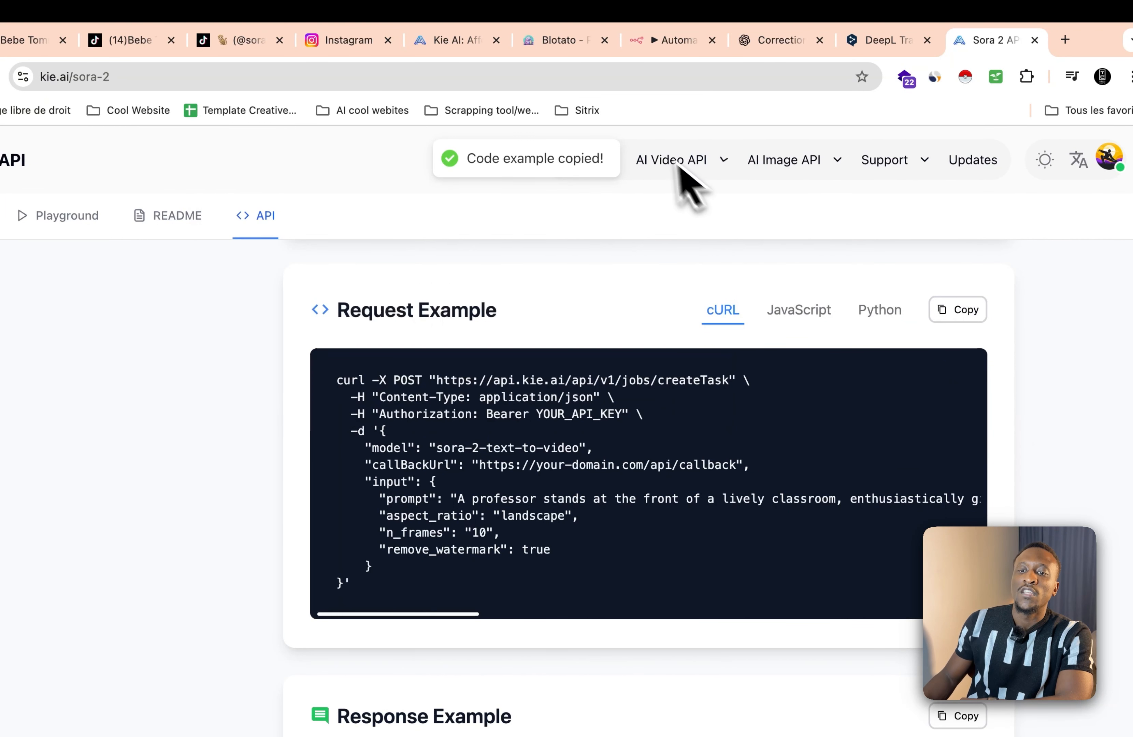
Step: Return to n8n and import the copied Create Task cURL command into the HTTP Request node
click(684, 50)
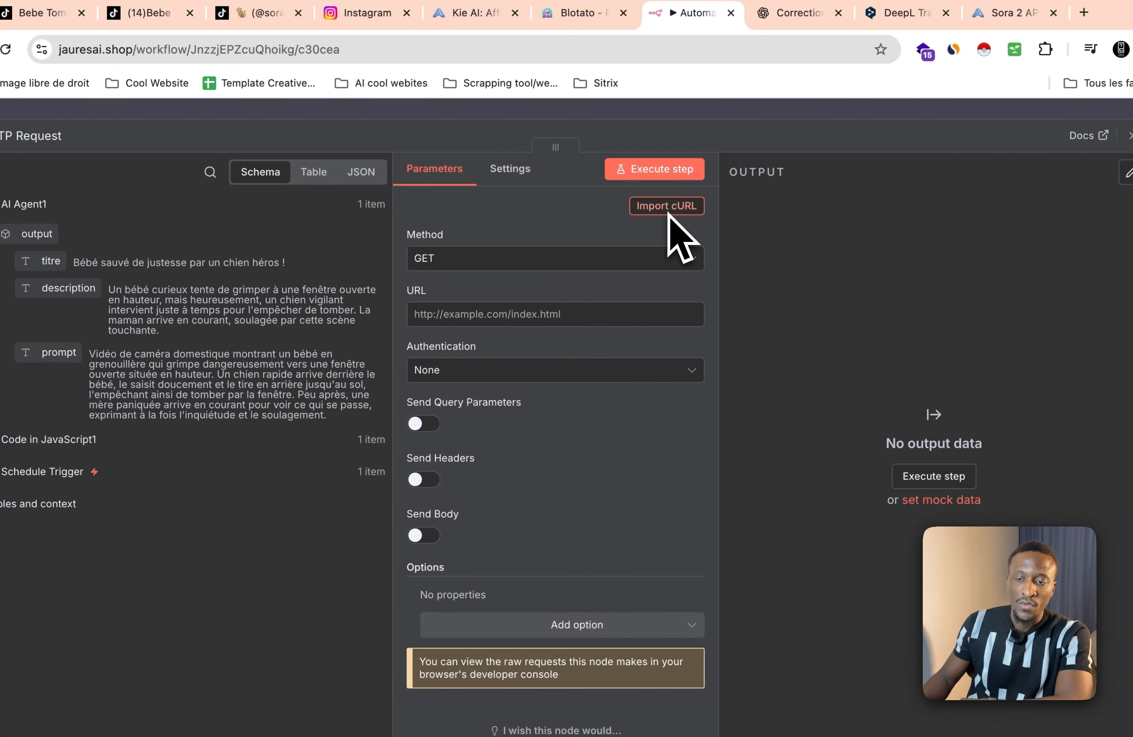
click(668, 210)
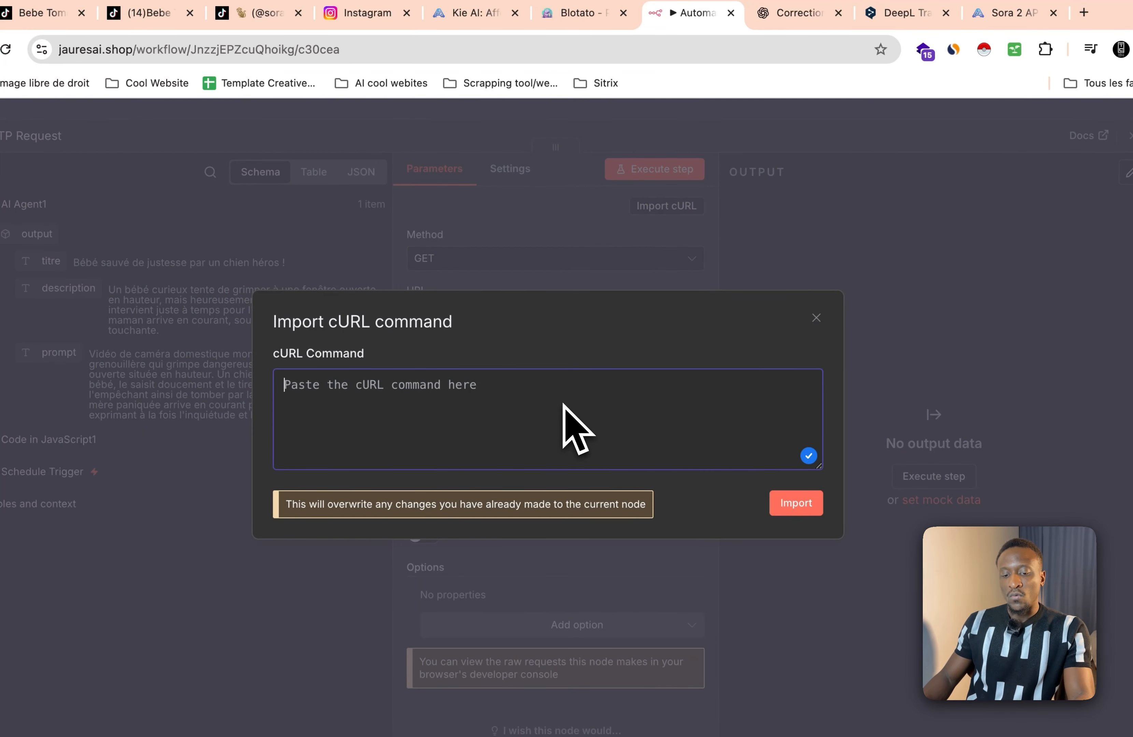
key(ctrl+v)
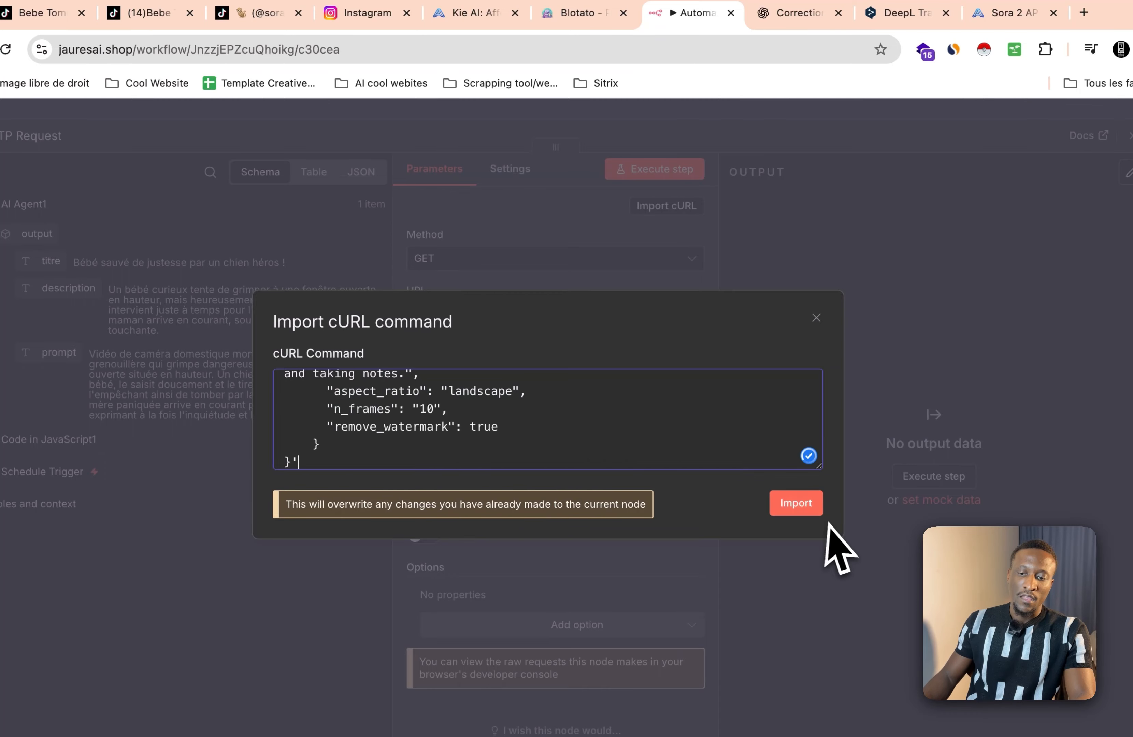
click(799, 503)
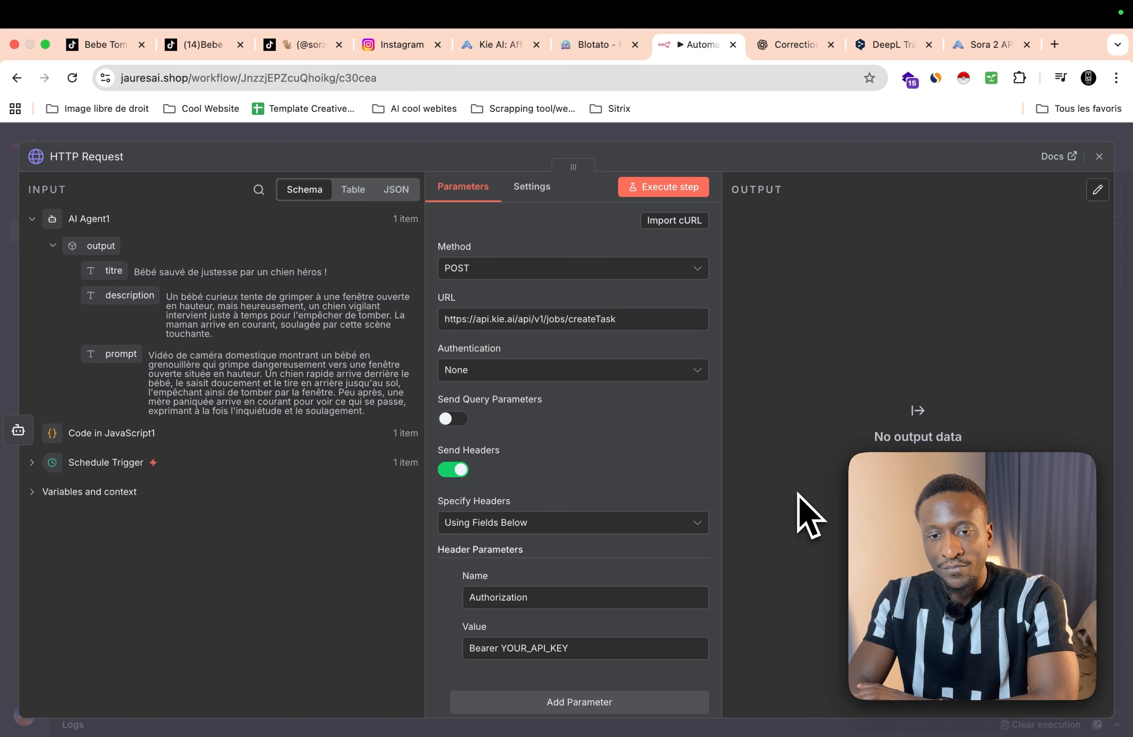
Step: Set the HTTP Request node's authentication to Generic Credential Type with Header Auth
click(564, 373)
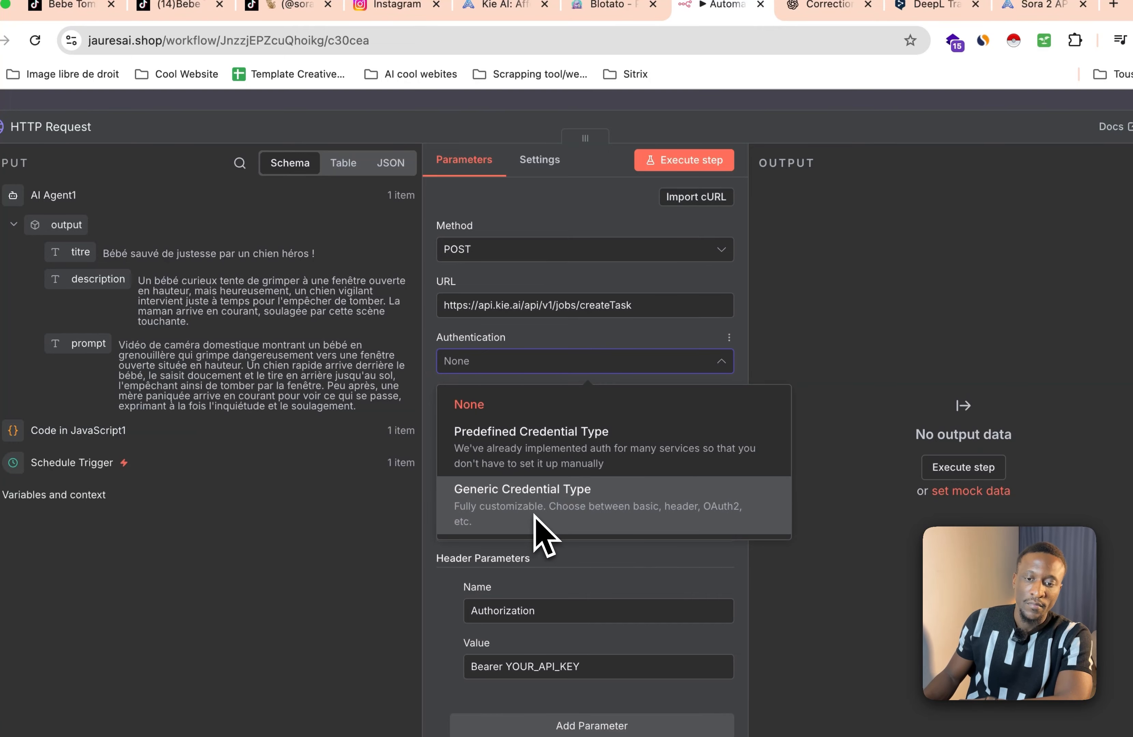
click(545, 532)
scroll(488, 498, down, 3)
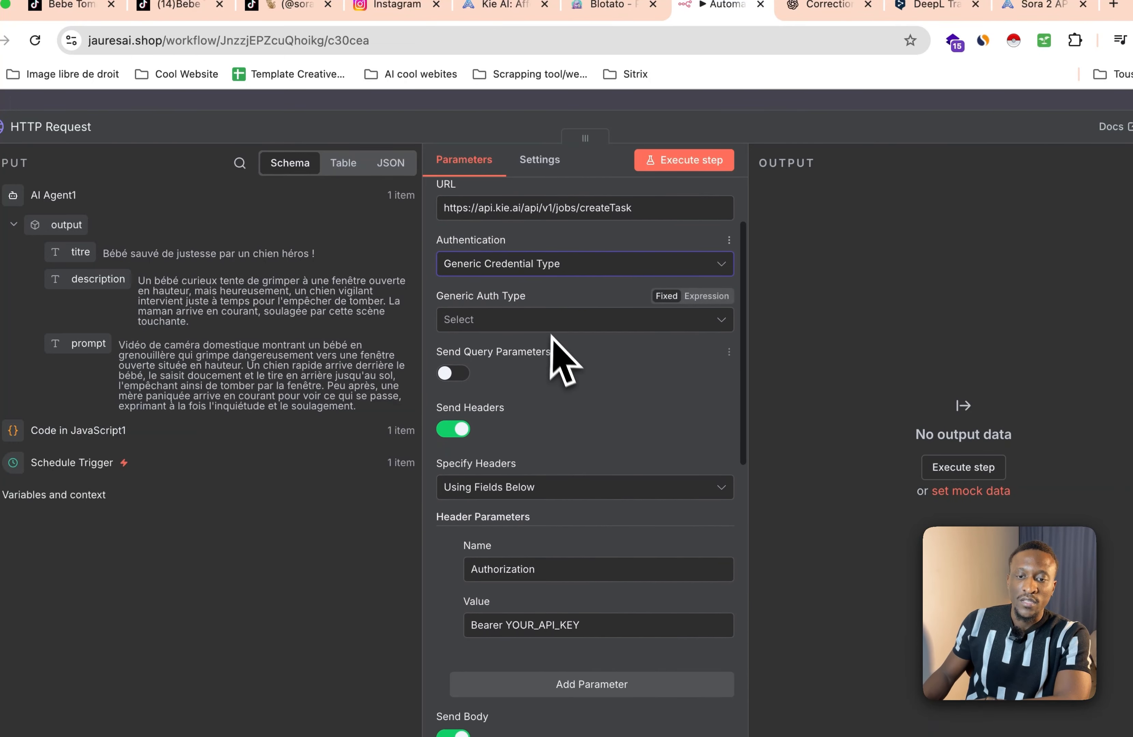
click(545, 326)
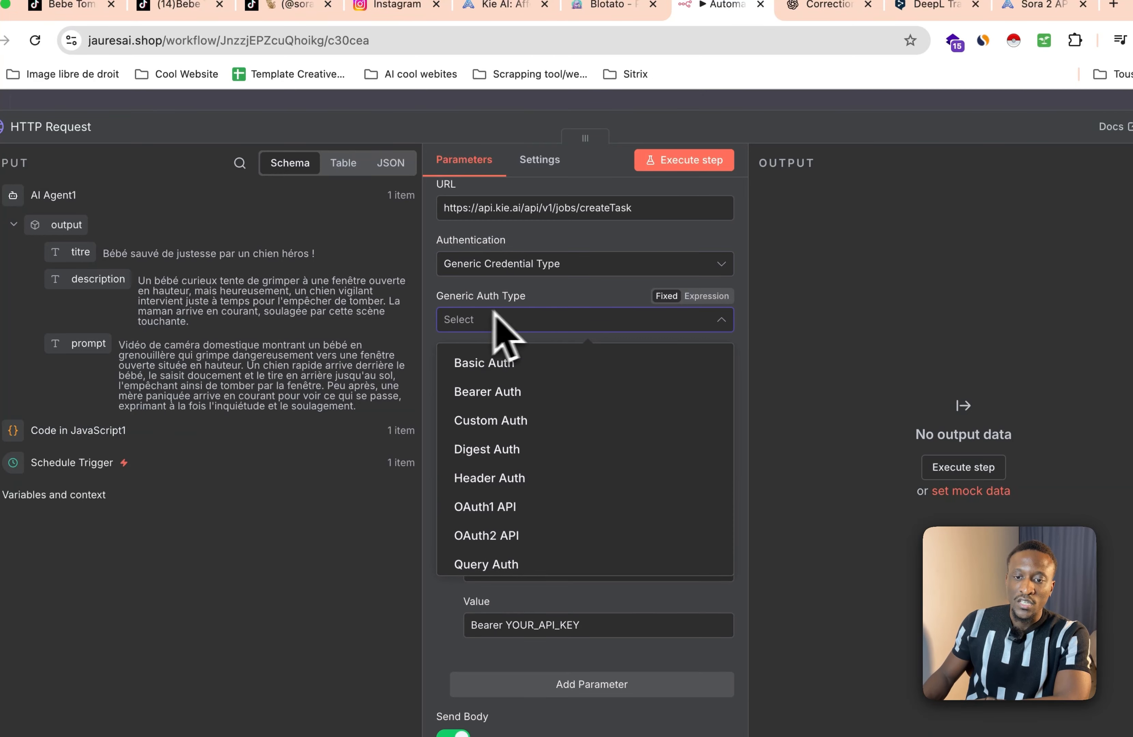
click(495, 488)
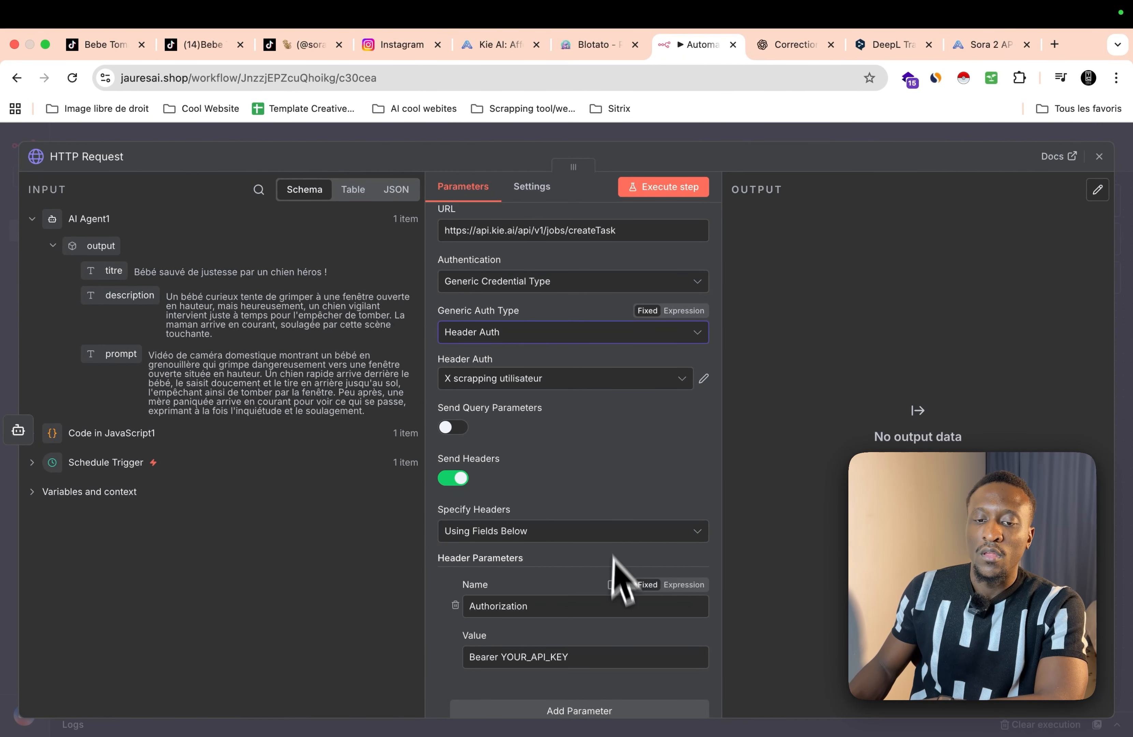
Step: Turn off Send Headers in the HTTP Request node, keeping Send Body on with the imported JSON
scroll(598, 586, down, 2)
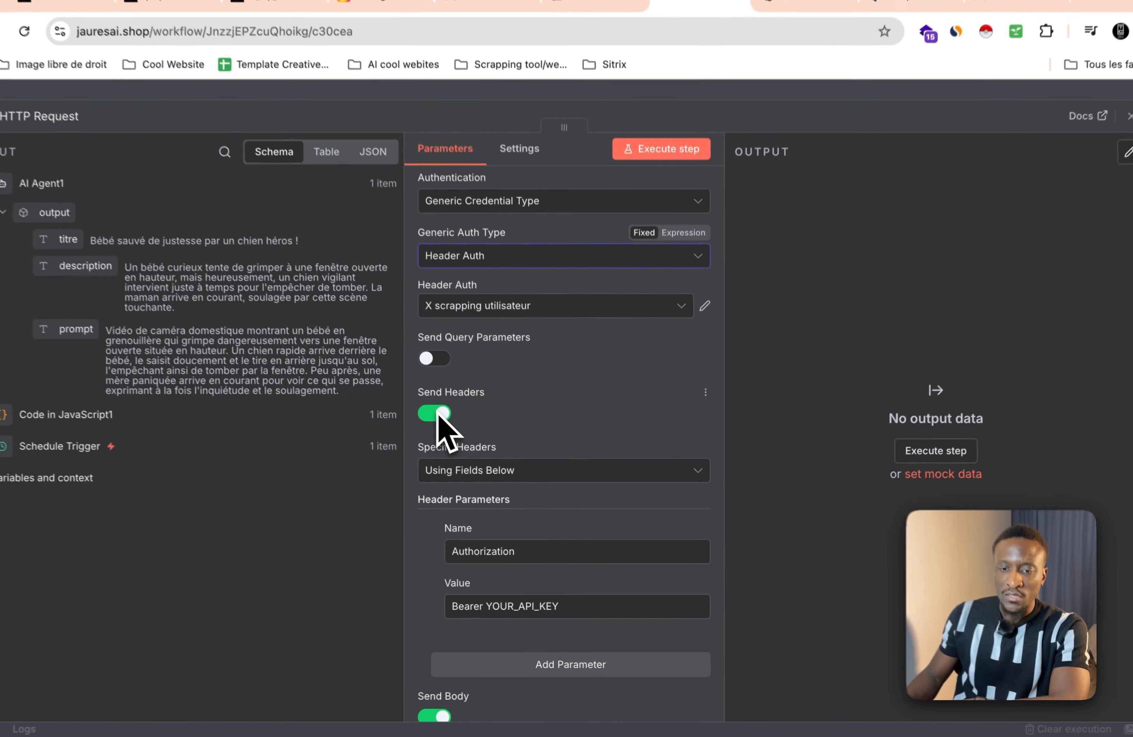
click(453, 431)
scroll(466, 440, down, 3)
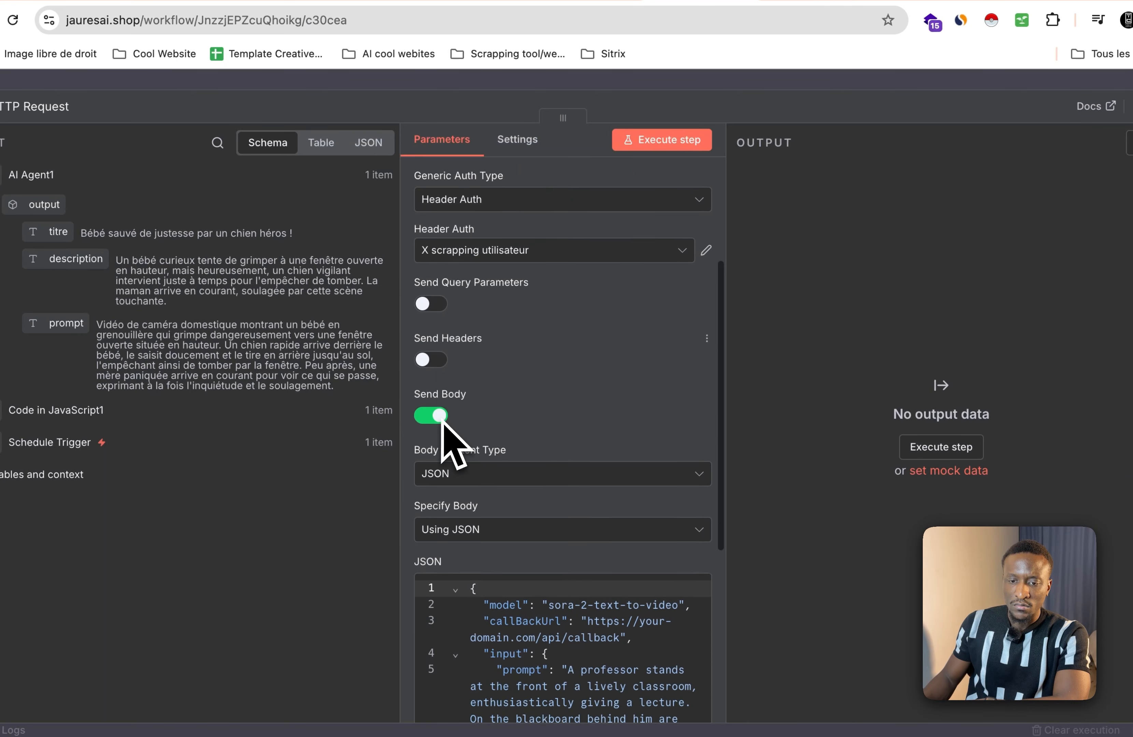
Step: Open the Header Auth credential choices and find the option for creating a new credential
scroll(445, 421, up, 5)
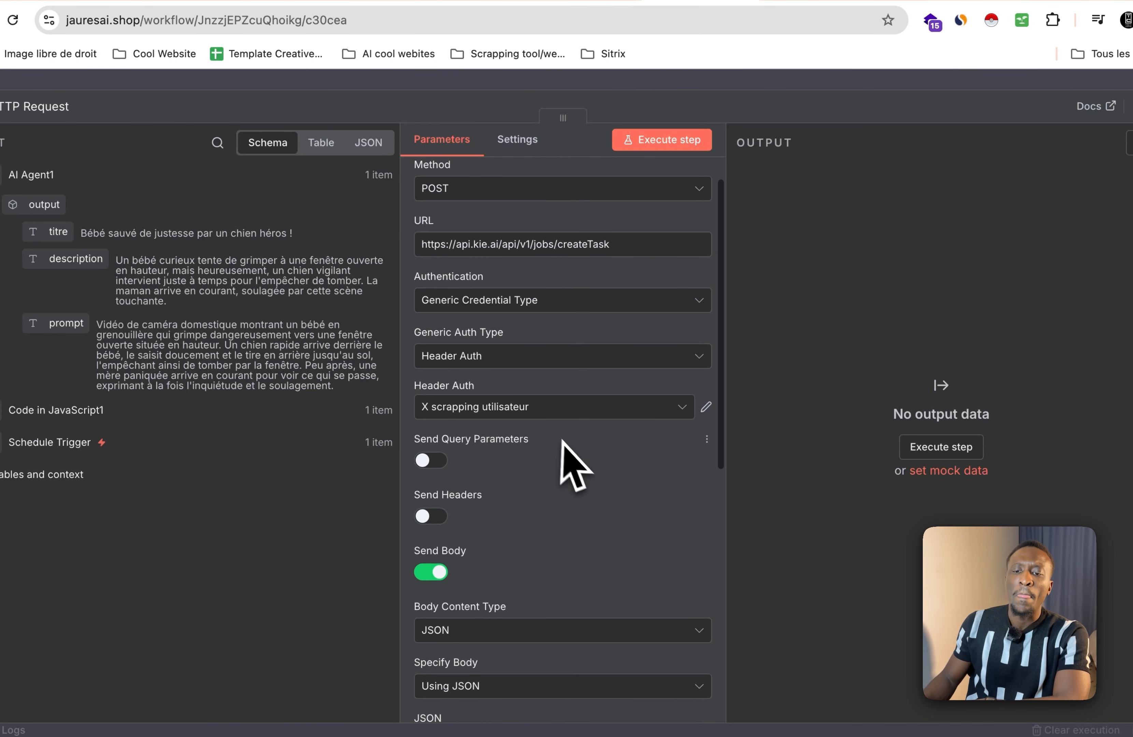
click(487, 411)
scroll(507, 527, down, 5)
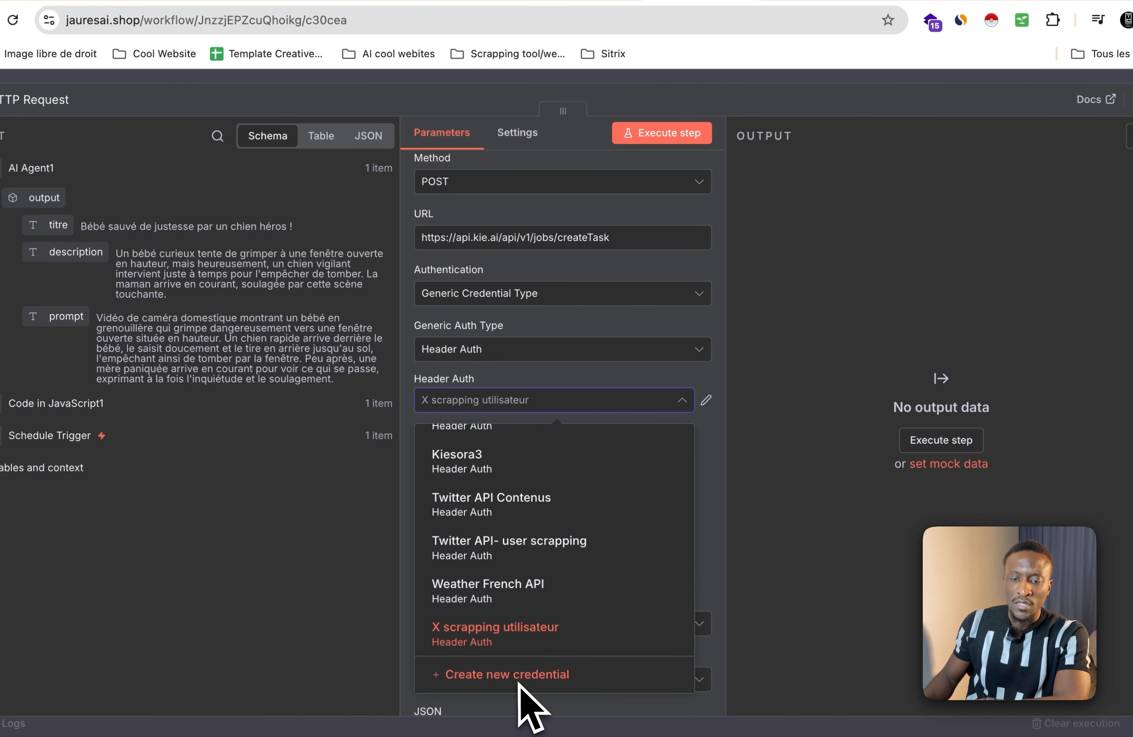
Step: Create a new Header Auth credential for the HTTP request and set its header name to Authorization
click(520, 684)
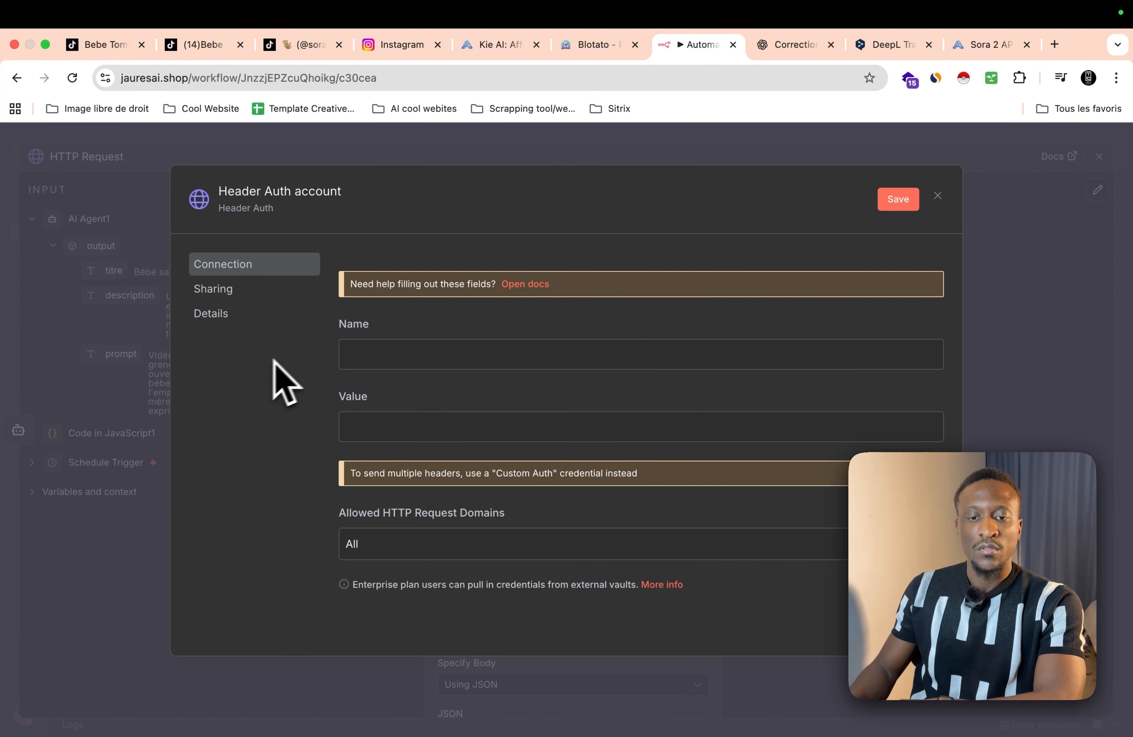
click(353, 357)
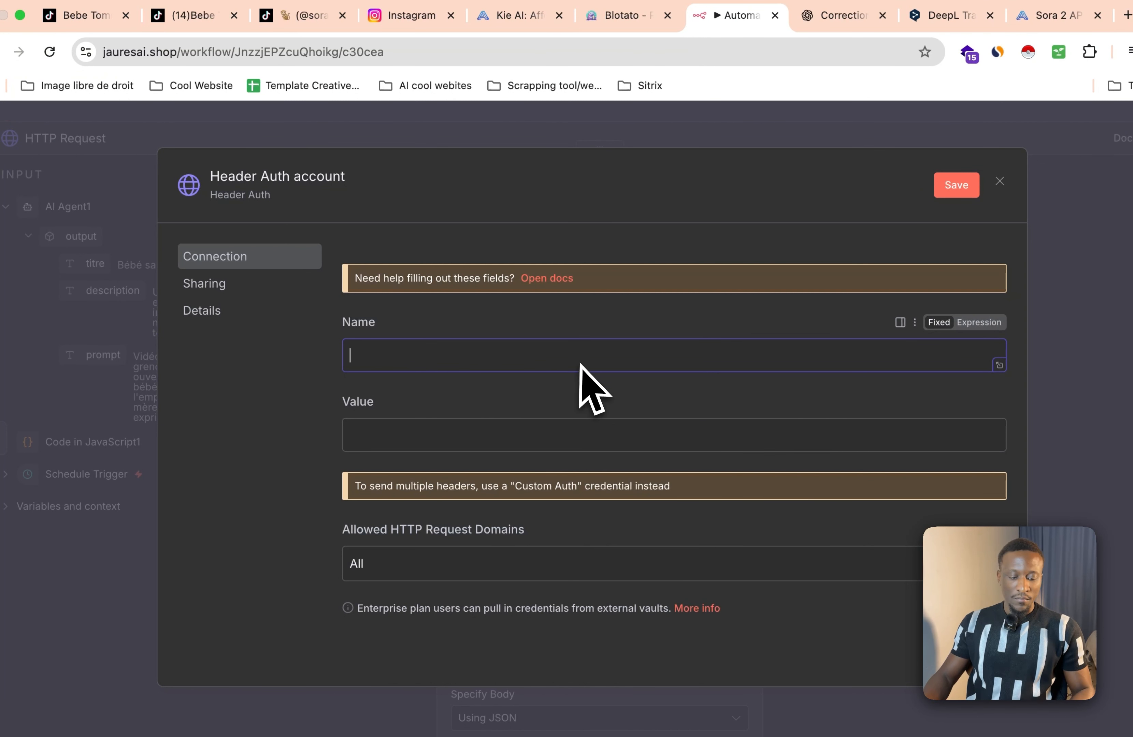
text(Authorization)
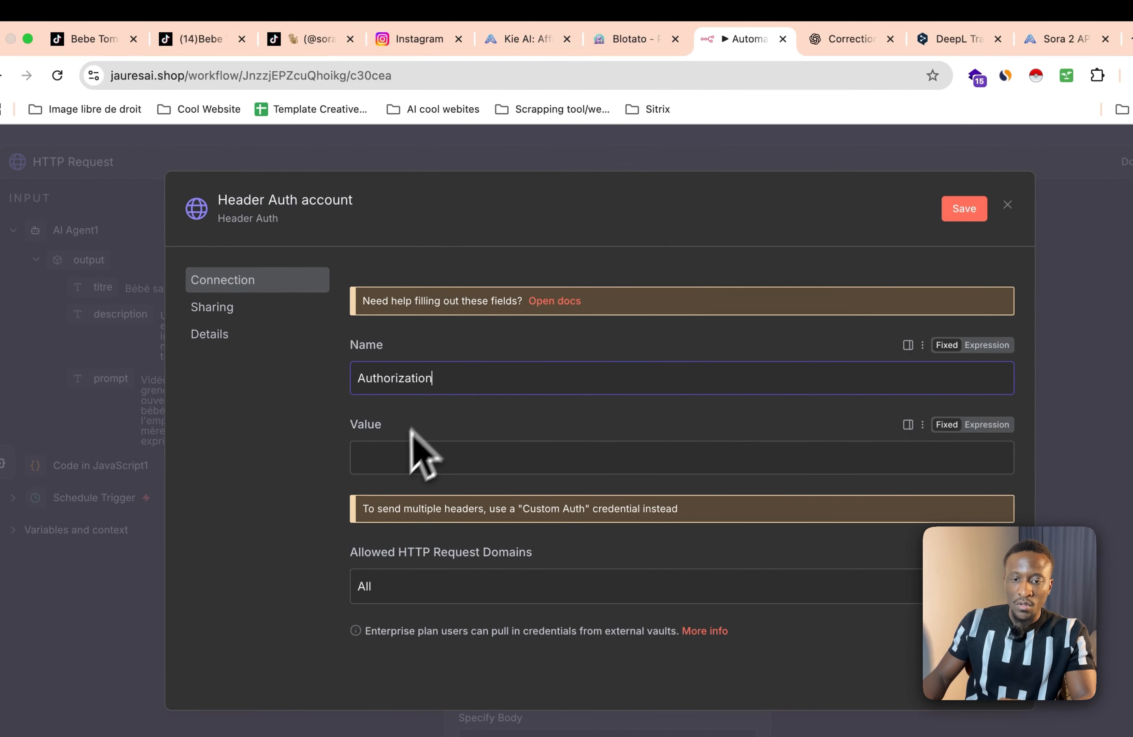
click(392, 458)
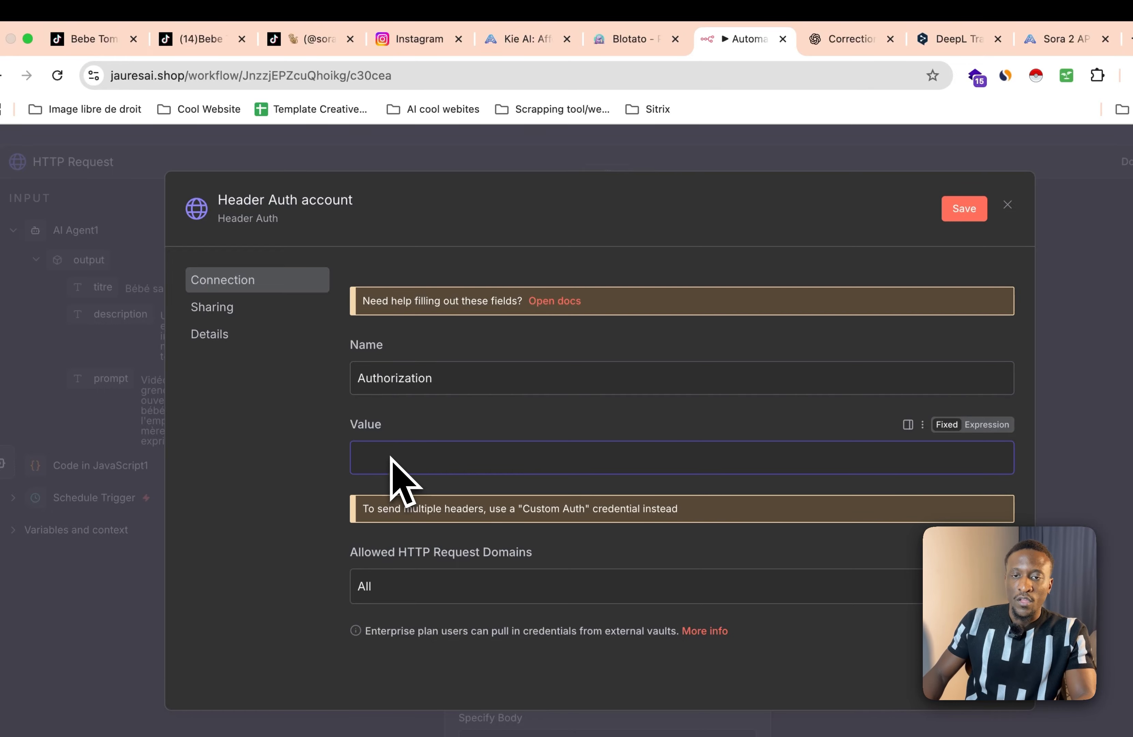
Step: Switch to the Kie AI site and copy the Default API key from its API key page
click(537, 47)
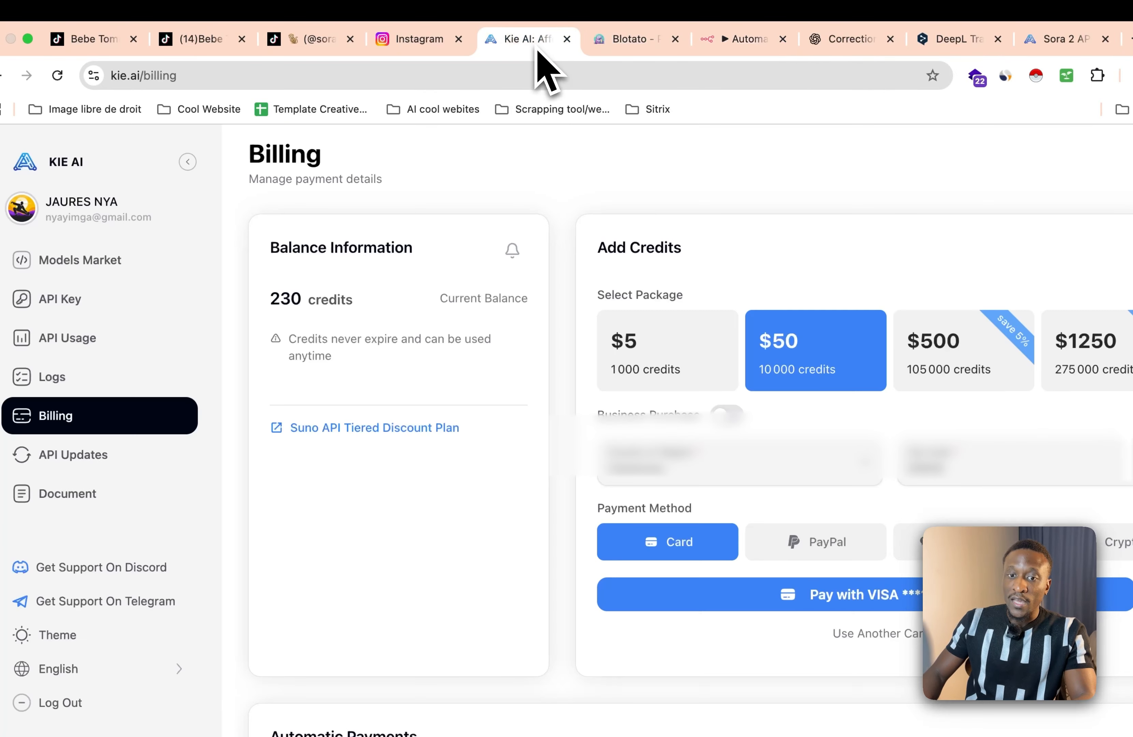
click(124, 297)
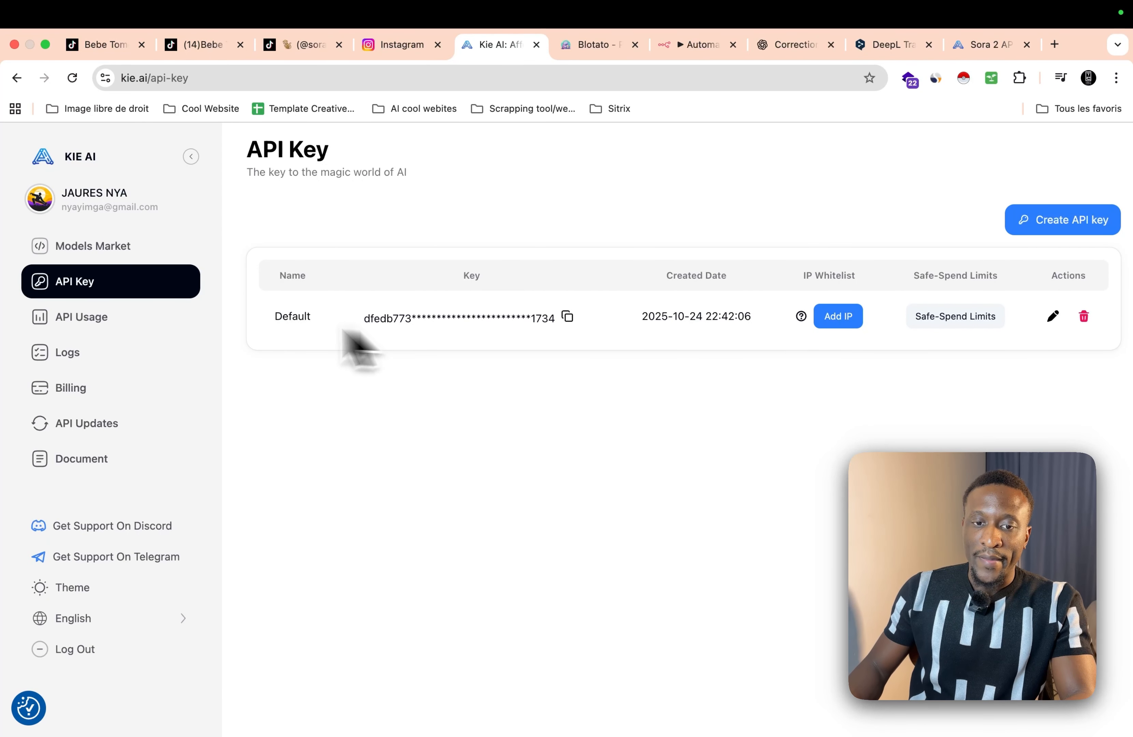
mouse_move(801, 316)
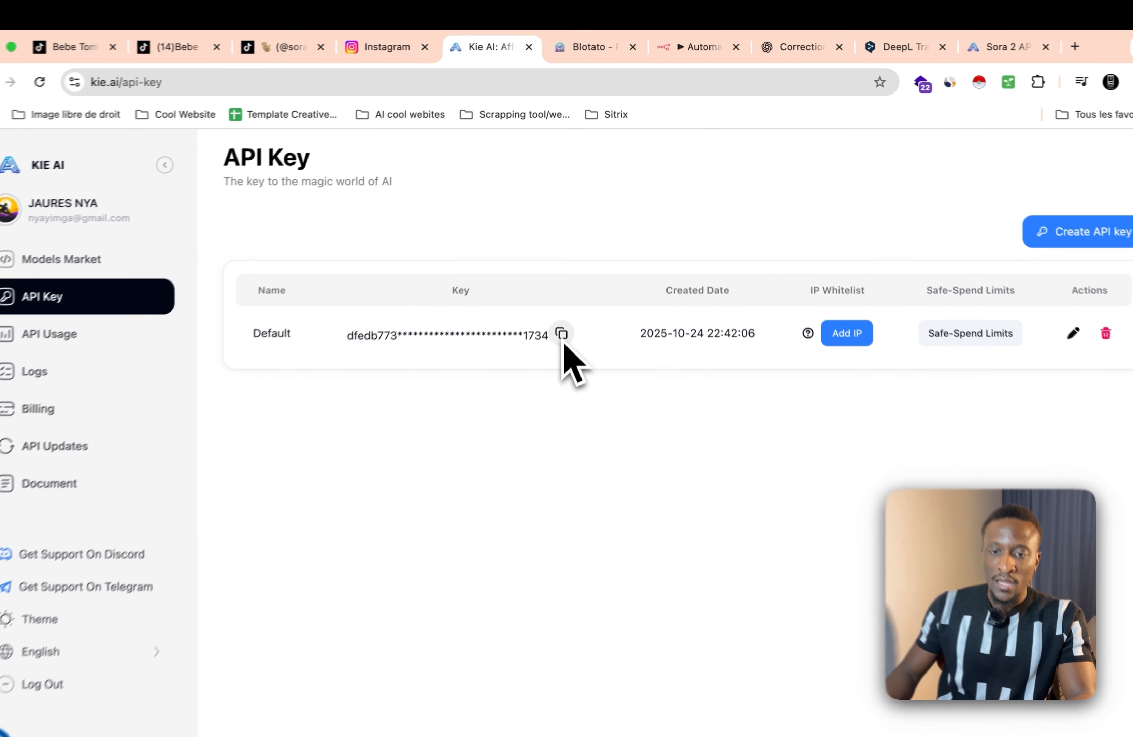
click(568, 317)
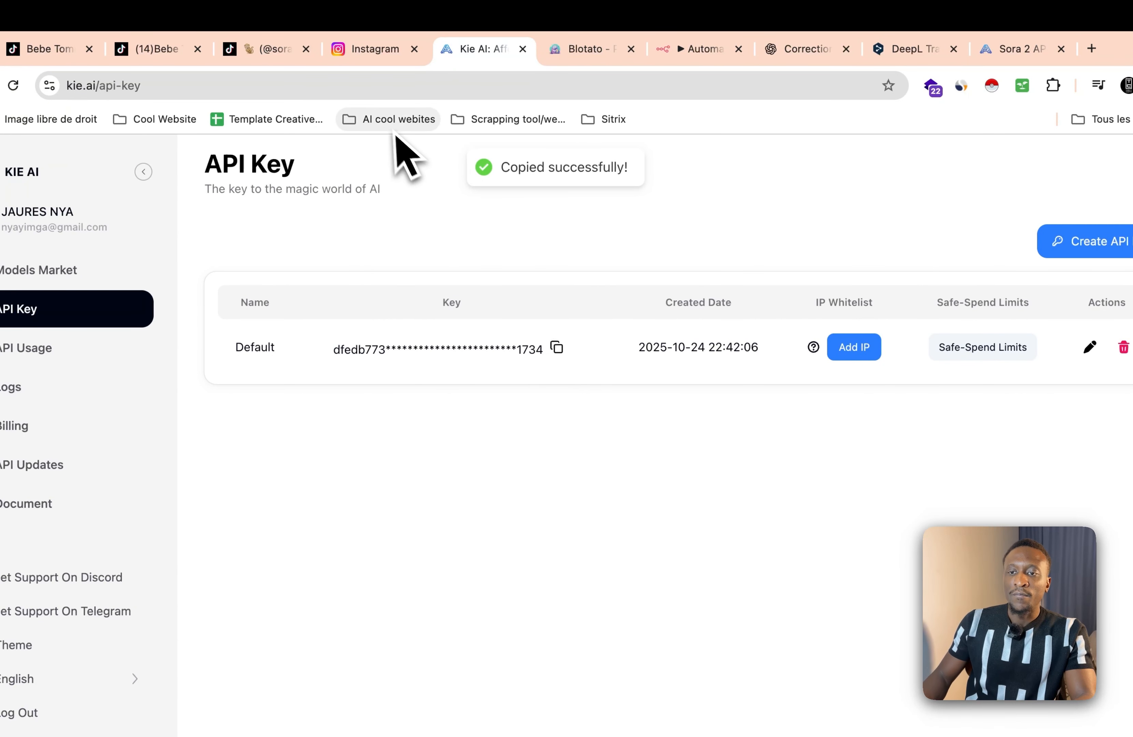
Step: Return to the n8n credential, switch its value to an expression and enter Bearer as the value
click(690, 56)
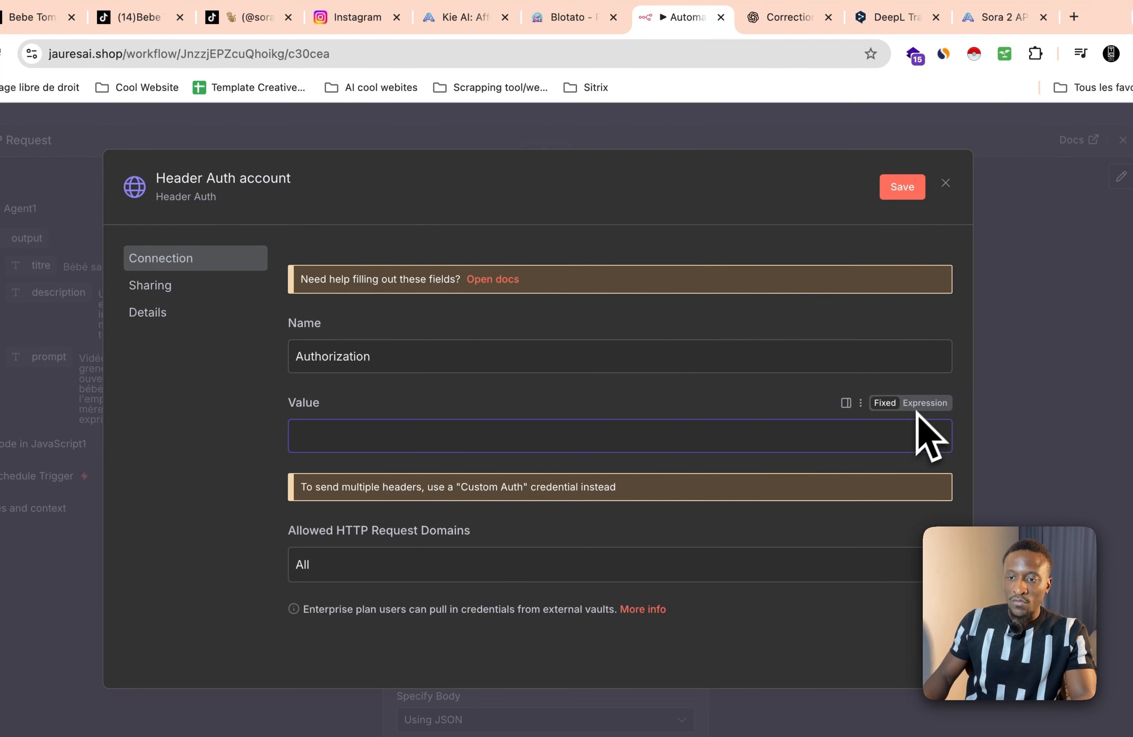
click(941, 434)
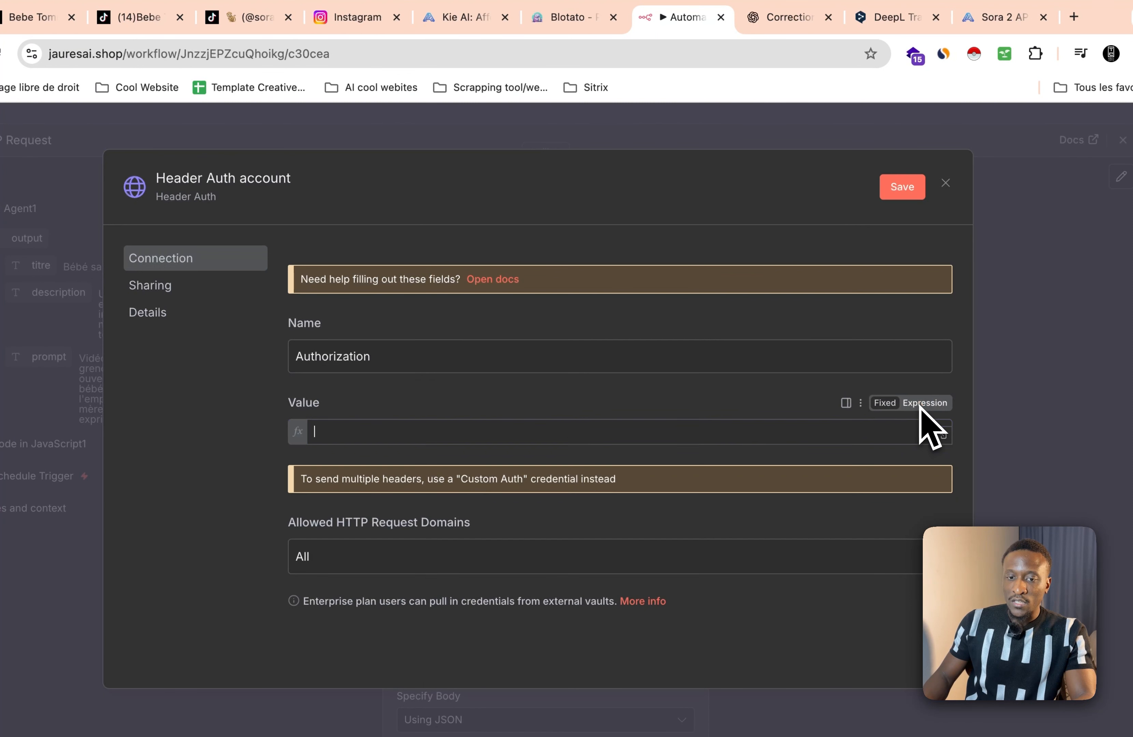
click(942, 435)
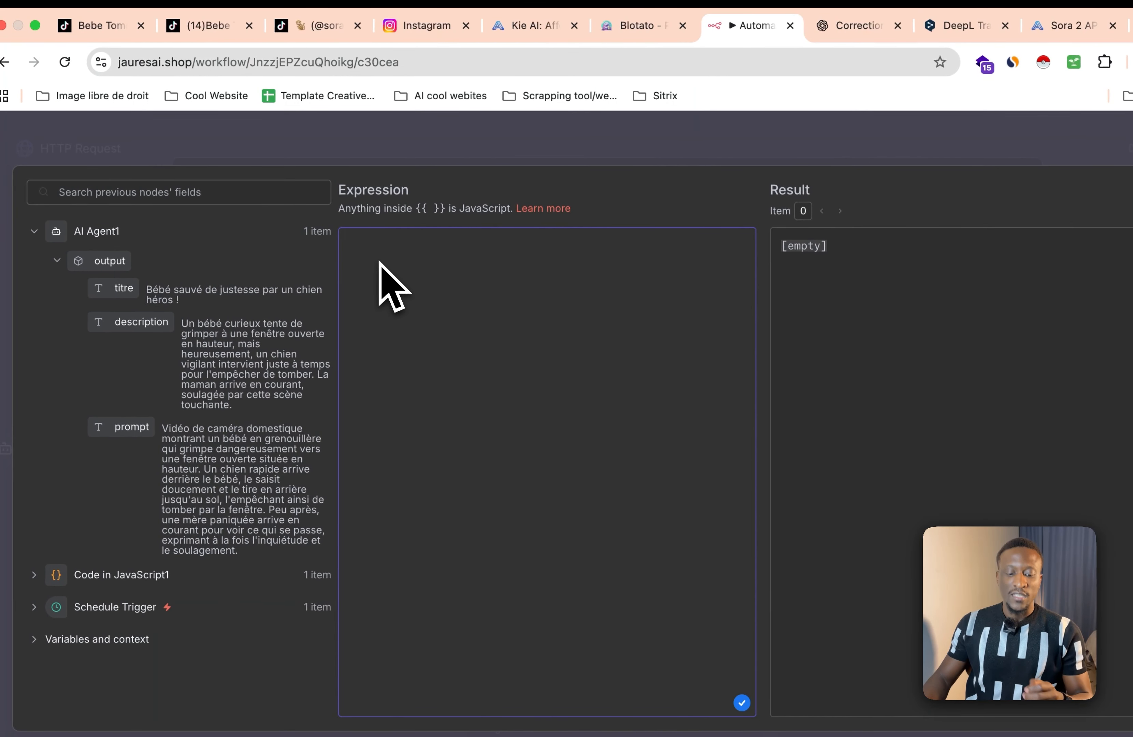
text(Bea)
text(rer coller)
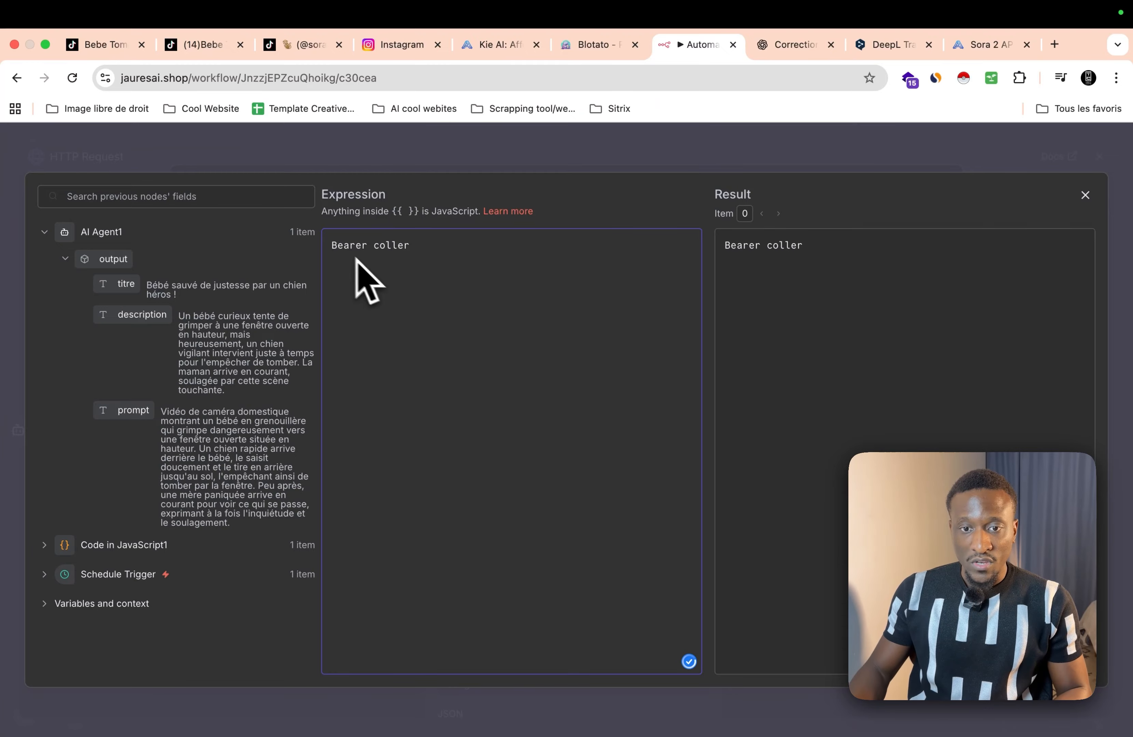
drag(373, 246, 427, 249)
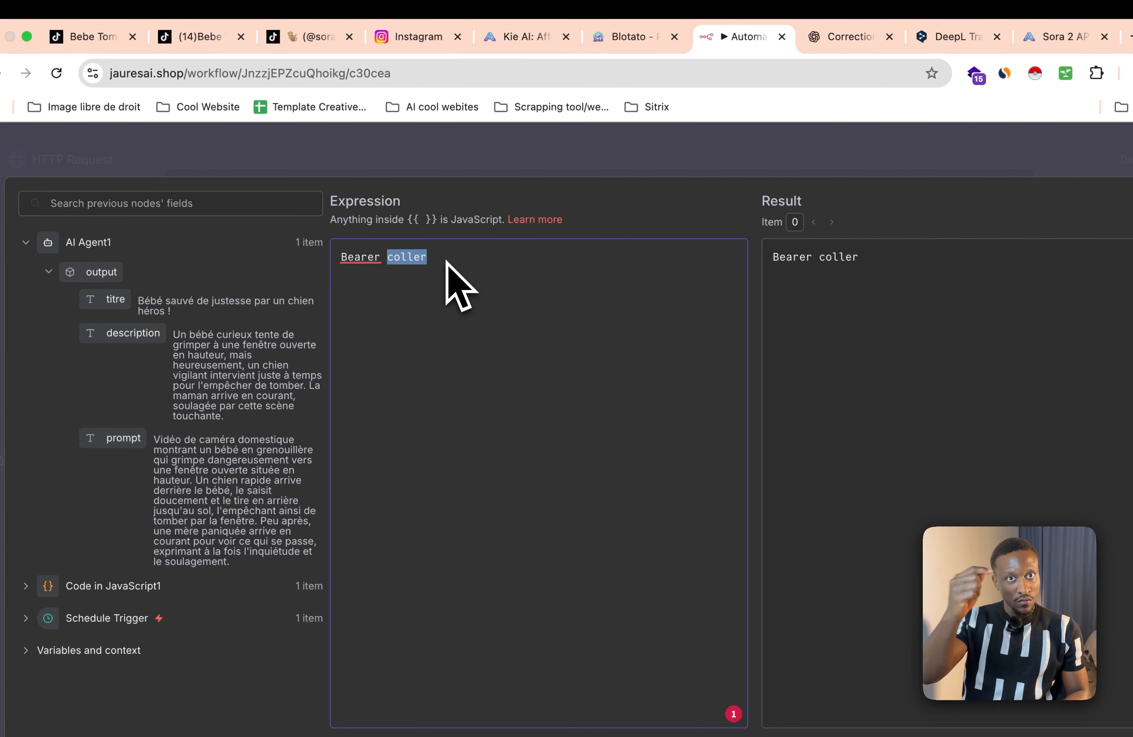
key(BackSpace)
key(Escape)
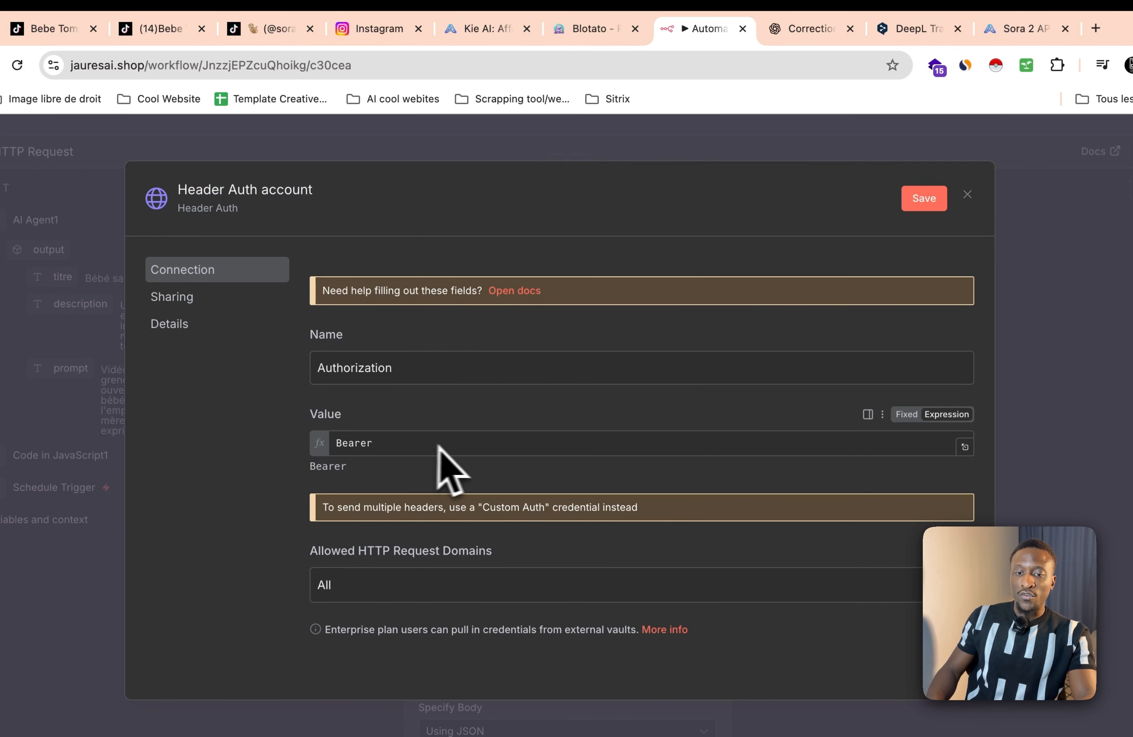
Step: Try naming the credential Kie ai, clear the name and close the credential without saving
click(313, 202)
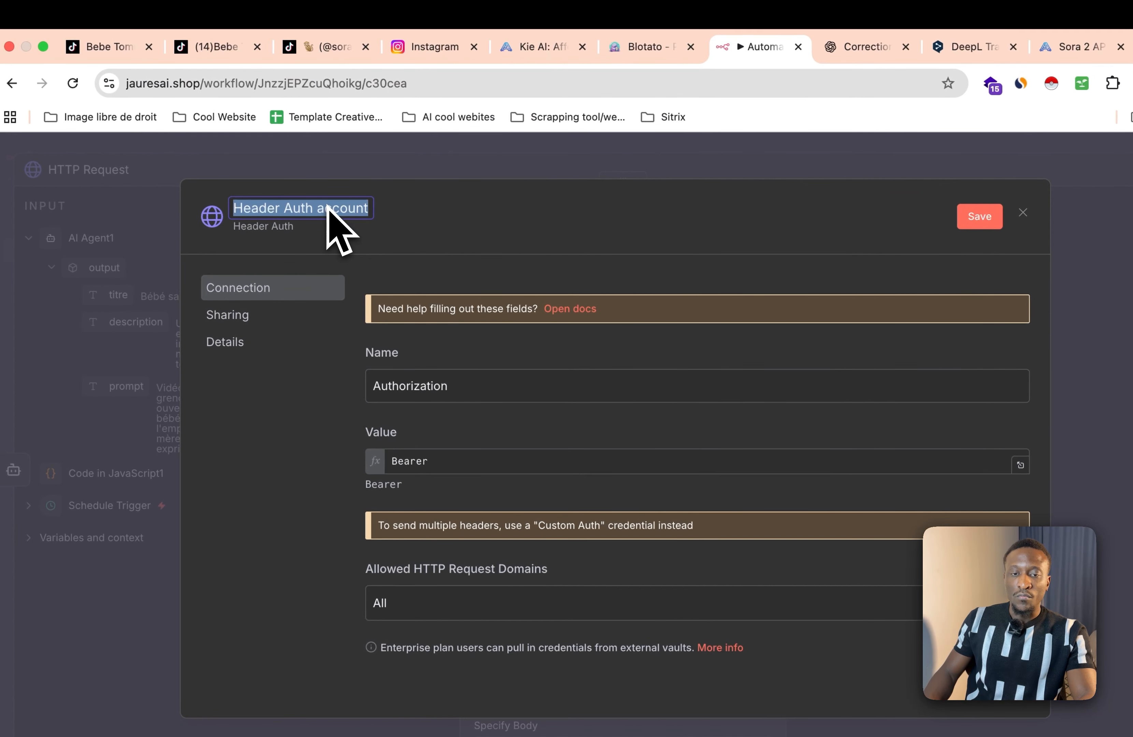
text(Kie ai)
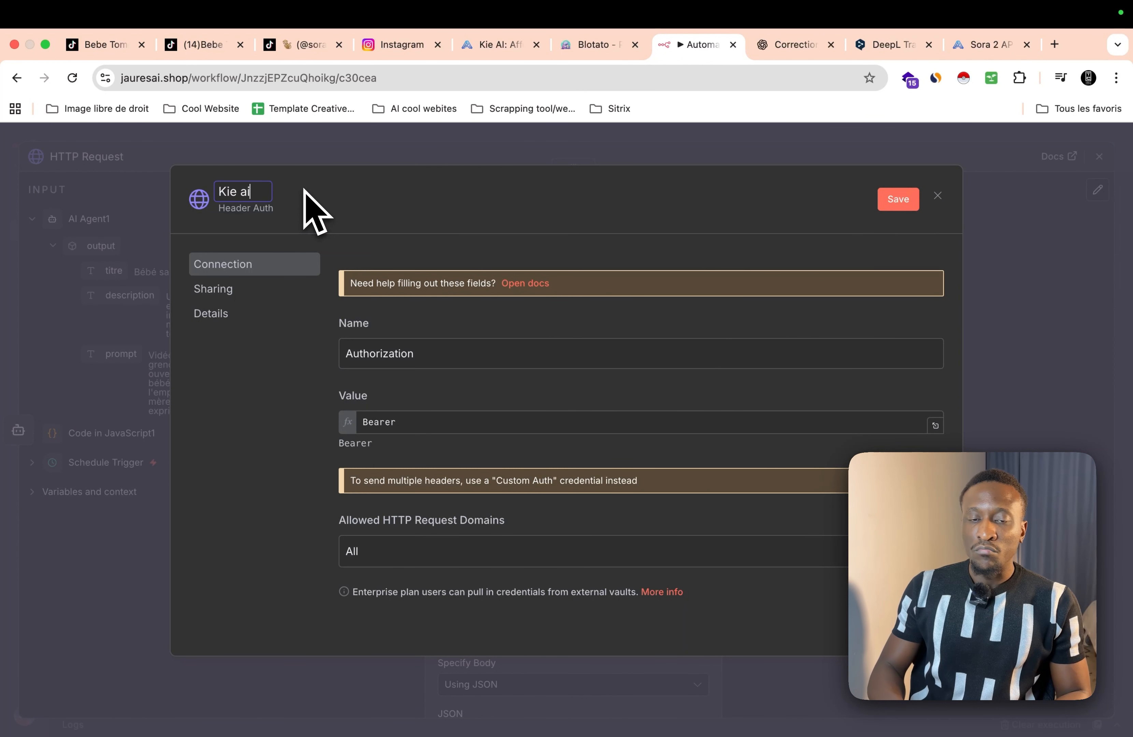
key(BackSpace)
key(BackSpace)
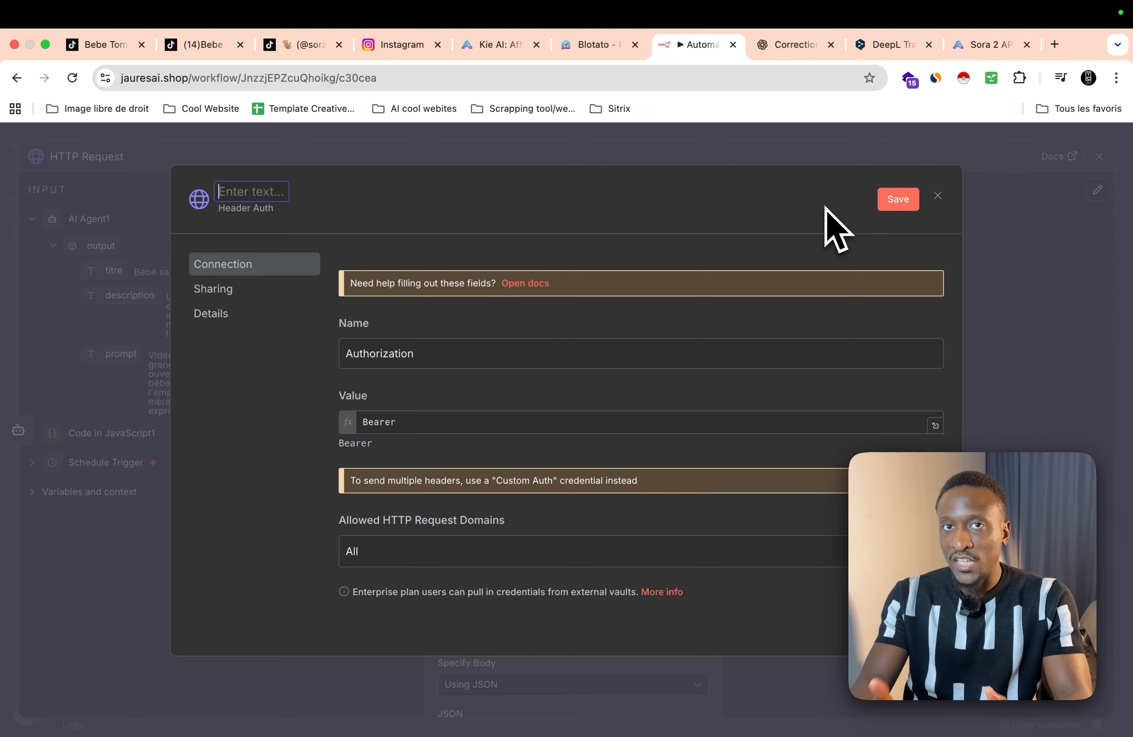
click(937, 196)
click(622, 469)
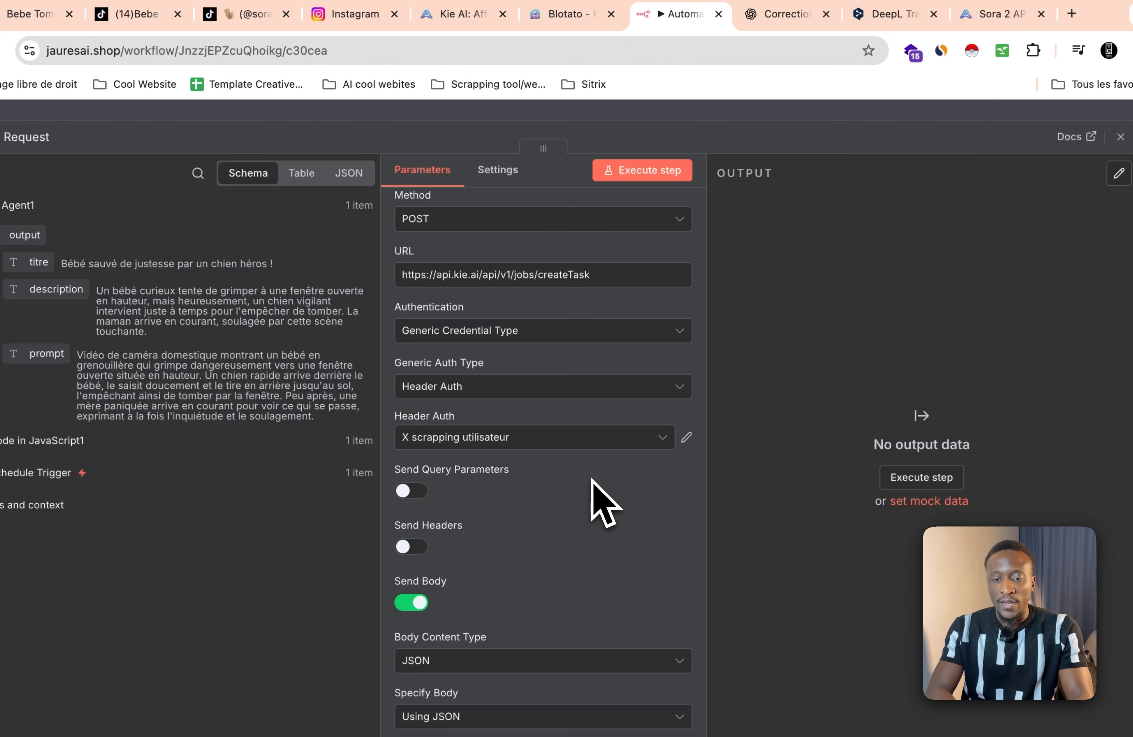
Step: Select the existing KIE AI credential as the HTTP request's Header Auth
click(551, 436)
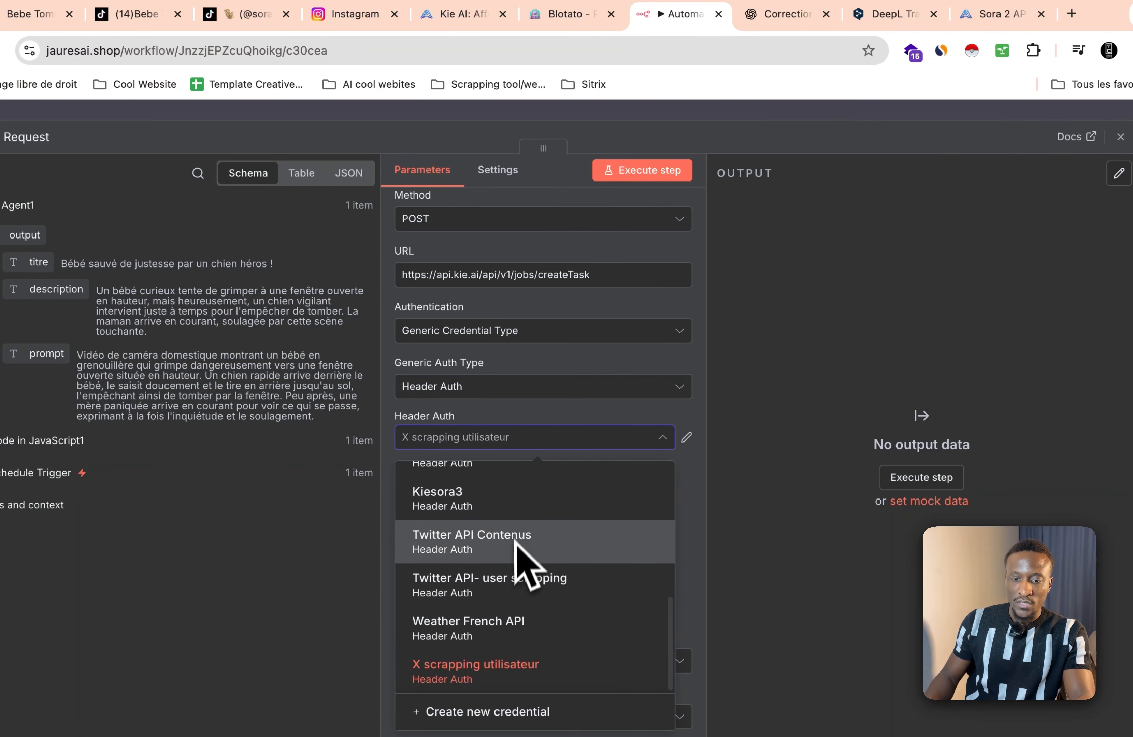
scroll(517, 560, up, 4)
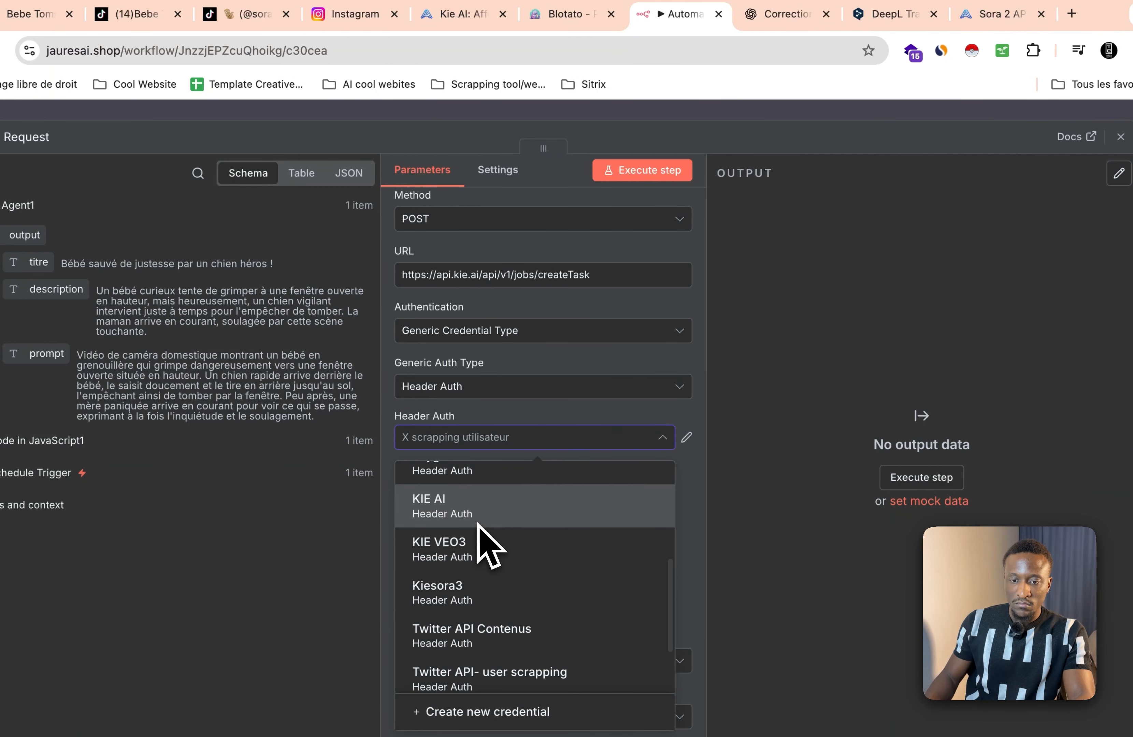
click(478, 523)
Step: Switch the JSON body to an expression, open it in the expanded editor and remove the sample prompt text between the quotes
scroll(478, 527, down, 8)
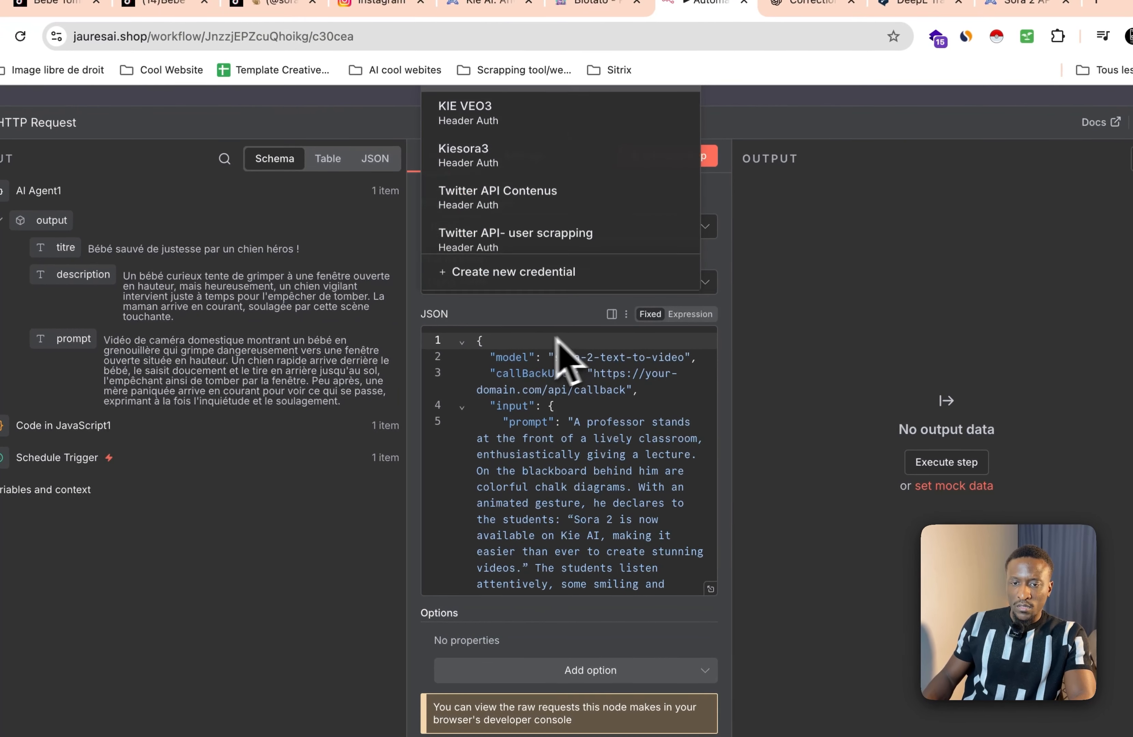
click(689, 314)
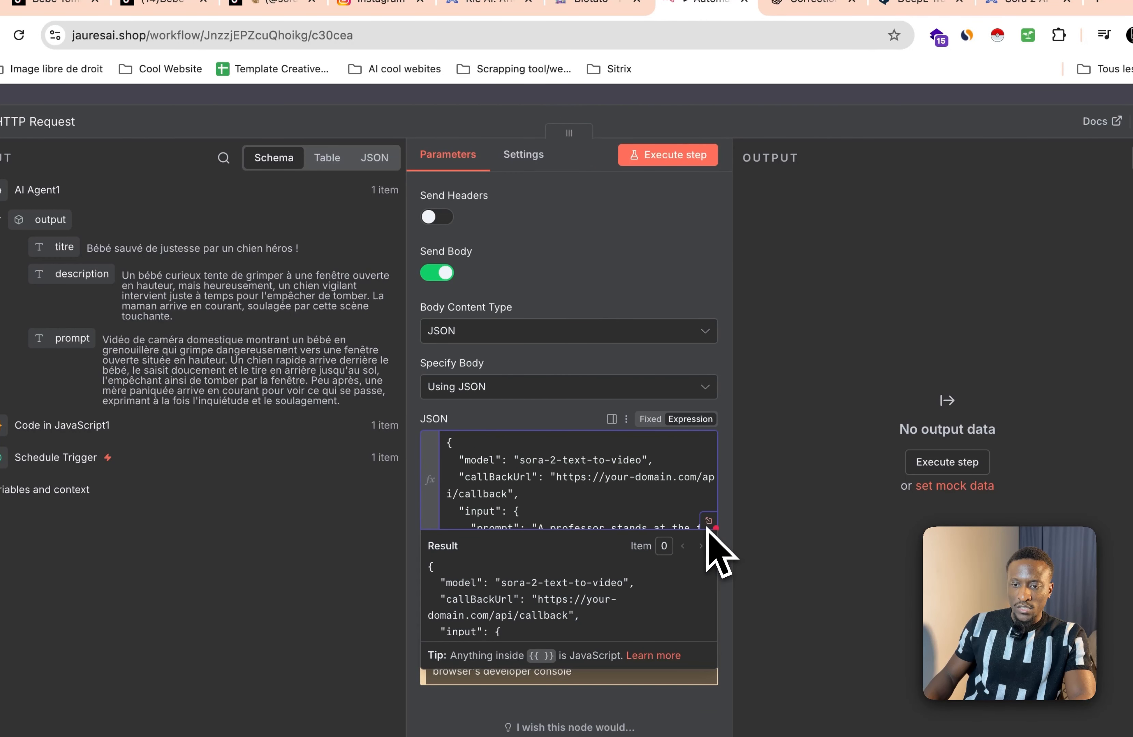
click(708, 521)
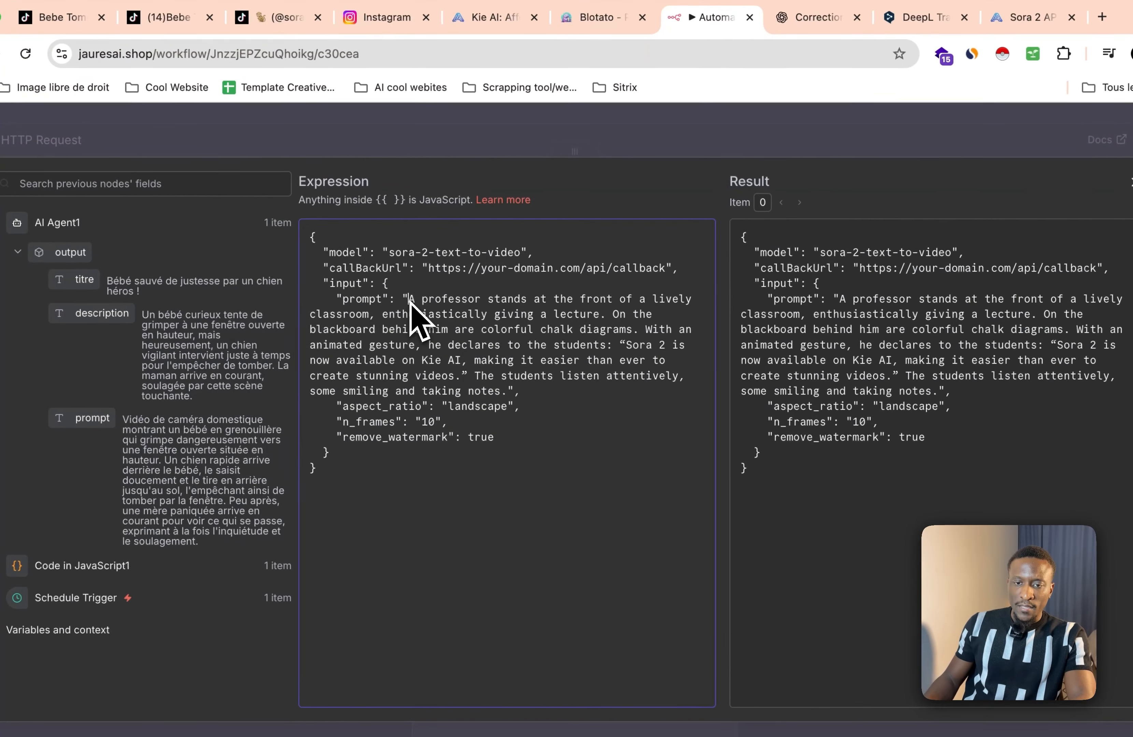
drag(423, 302, 507, 392)
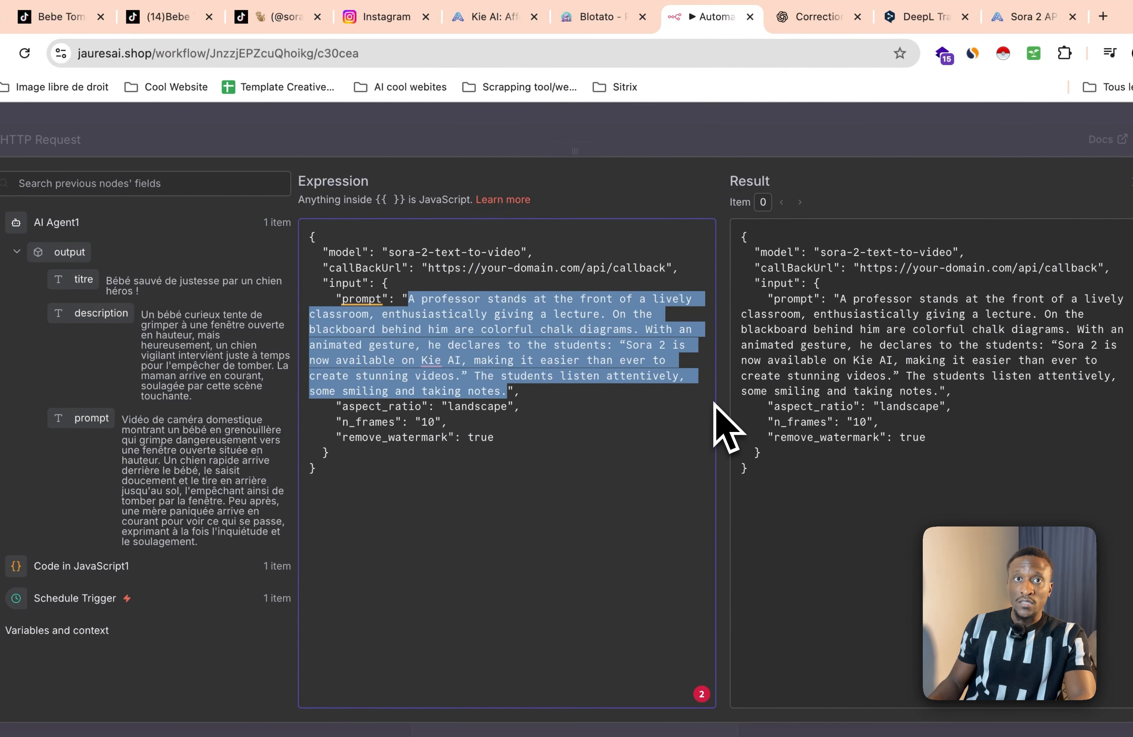
key(BackSpace)
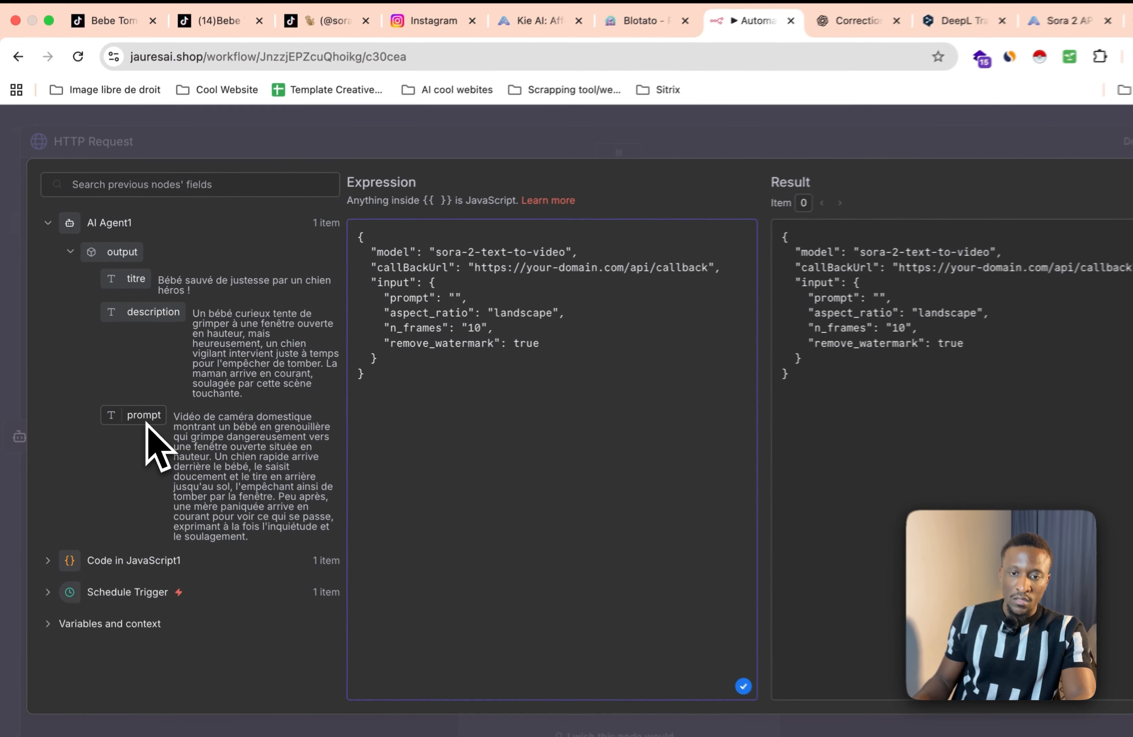
Step: Insert AI Agent1's prompt output as {{ $json.output.prompt }} inside the prompt quotes and delete text from the landscape aspect_ratio value
drag(135, 415, 471, 307)
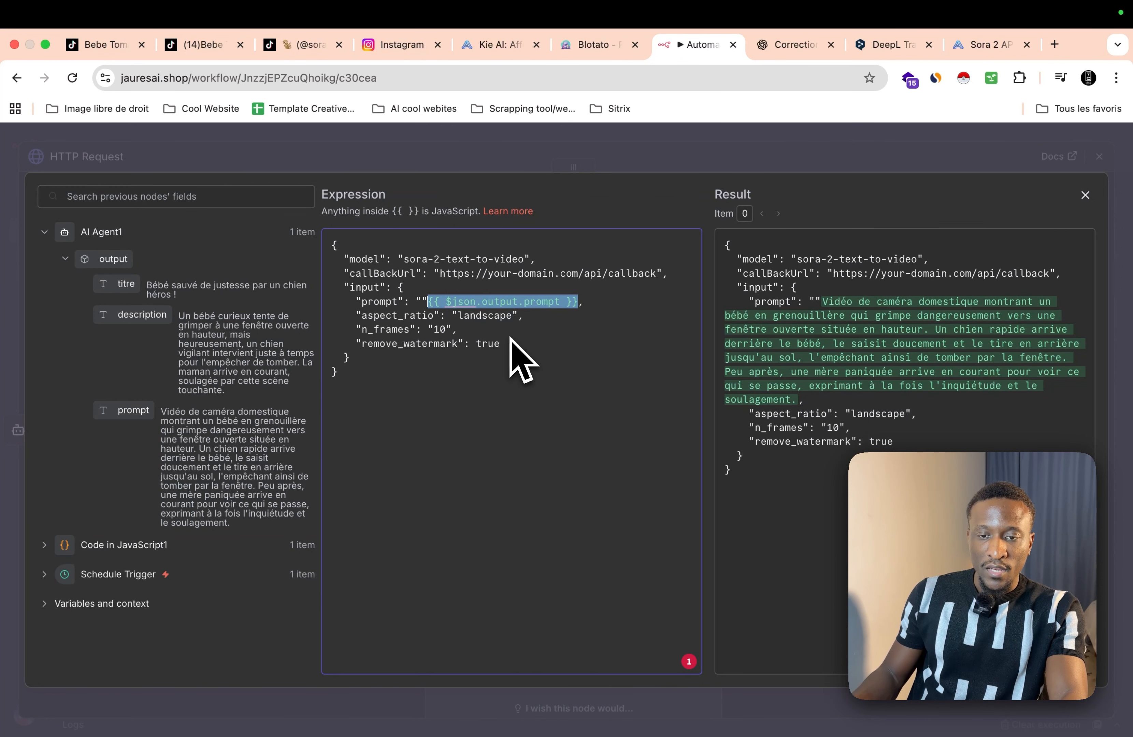
key(BackSpace)
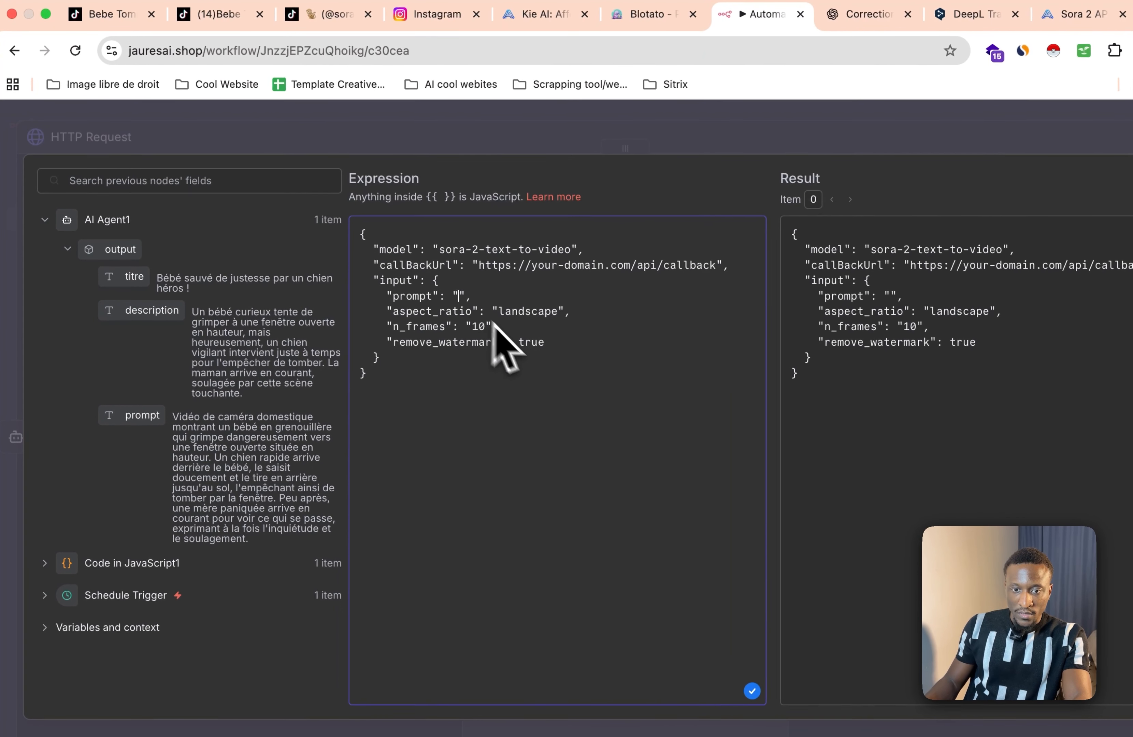
drag(139, 415, 465, 303)
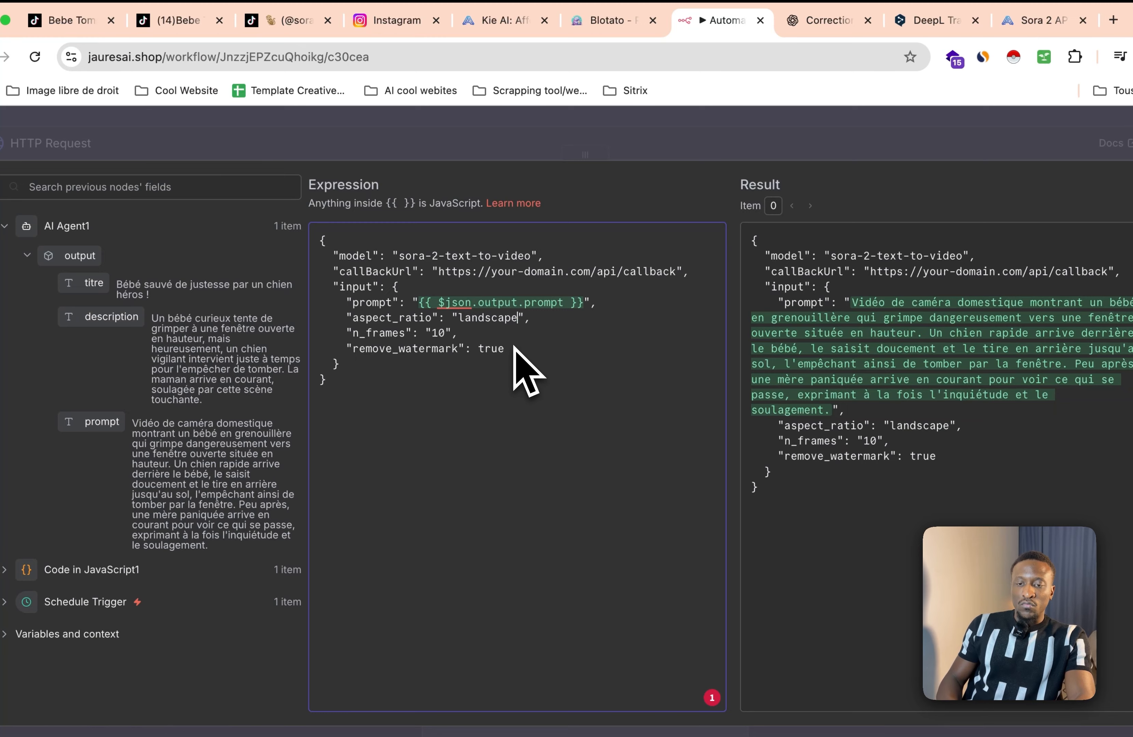
key(BackSpace)
key(BackSpace)
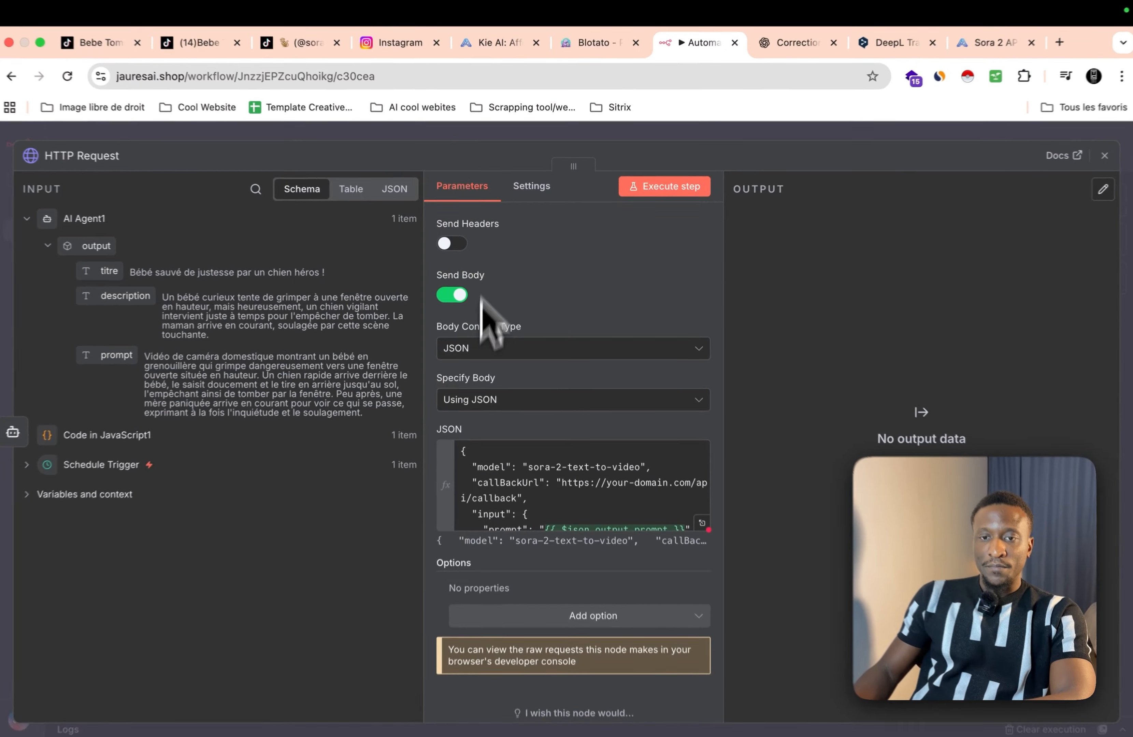
Step: Close the node settings, move the HTTP Request node clear of the Script de la vidéo group and execute that node
click(456, 124)
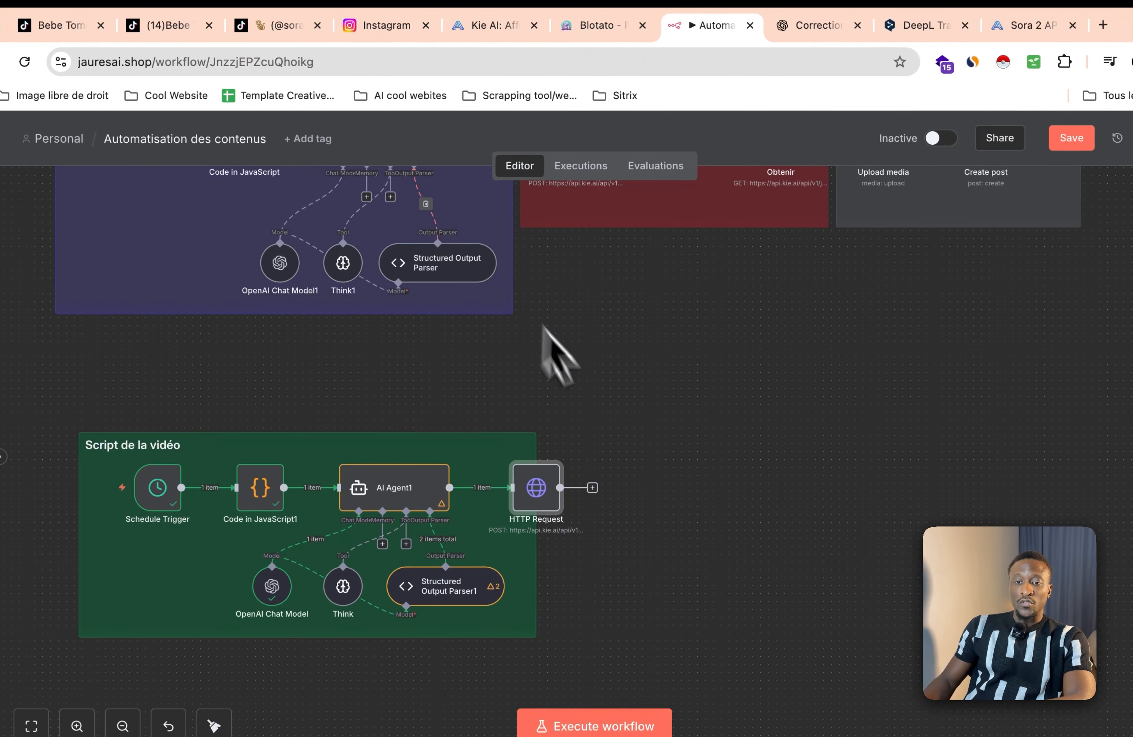
drag(559, 495, 622, 512)
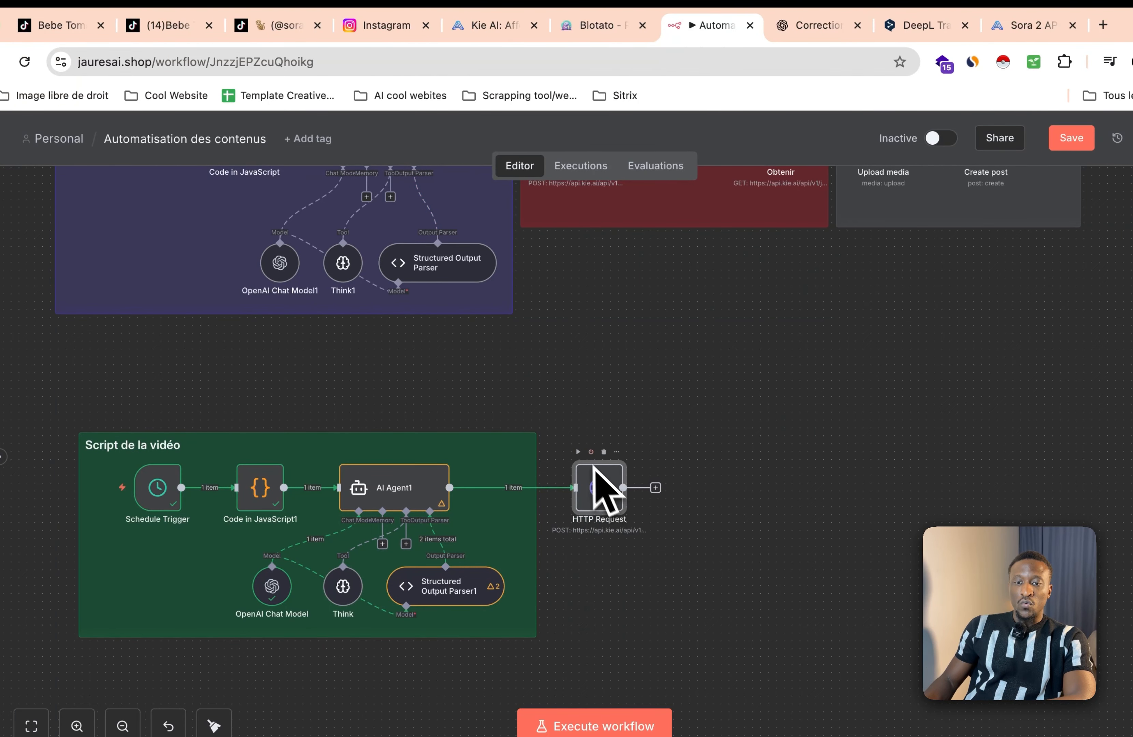
click(578, 451)
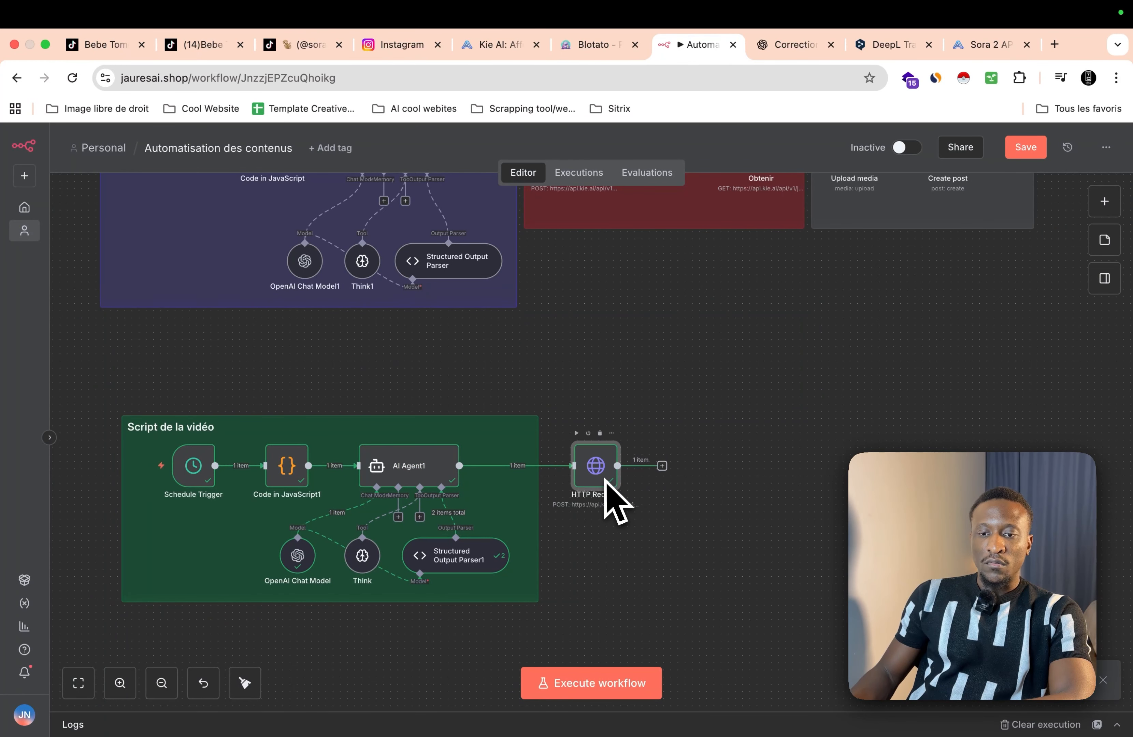
Step: Open the HTTP Request node and rename it Kie ai création de vidéo
double_click(603, 472)
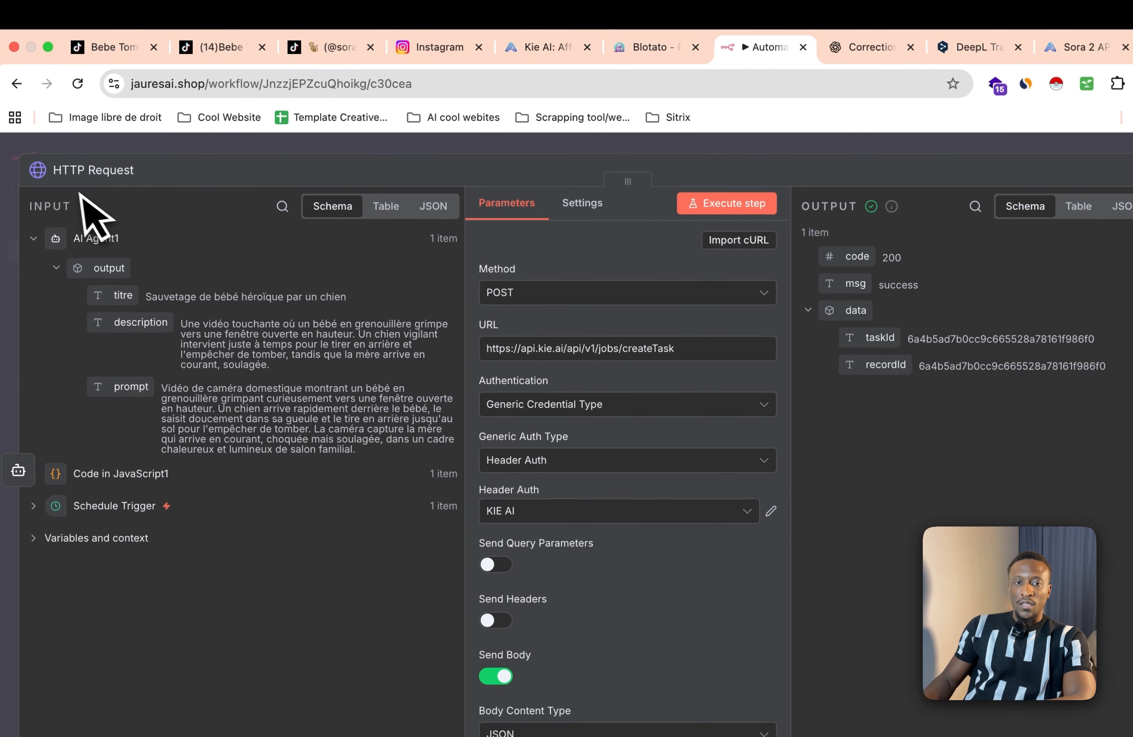
click(60, 141)
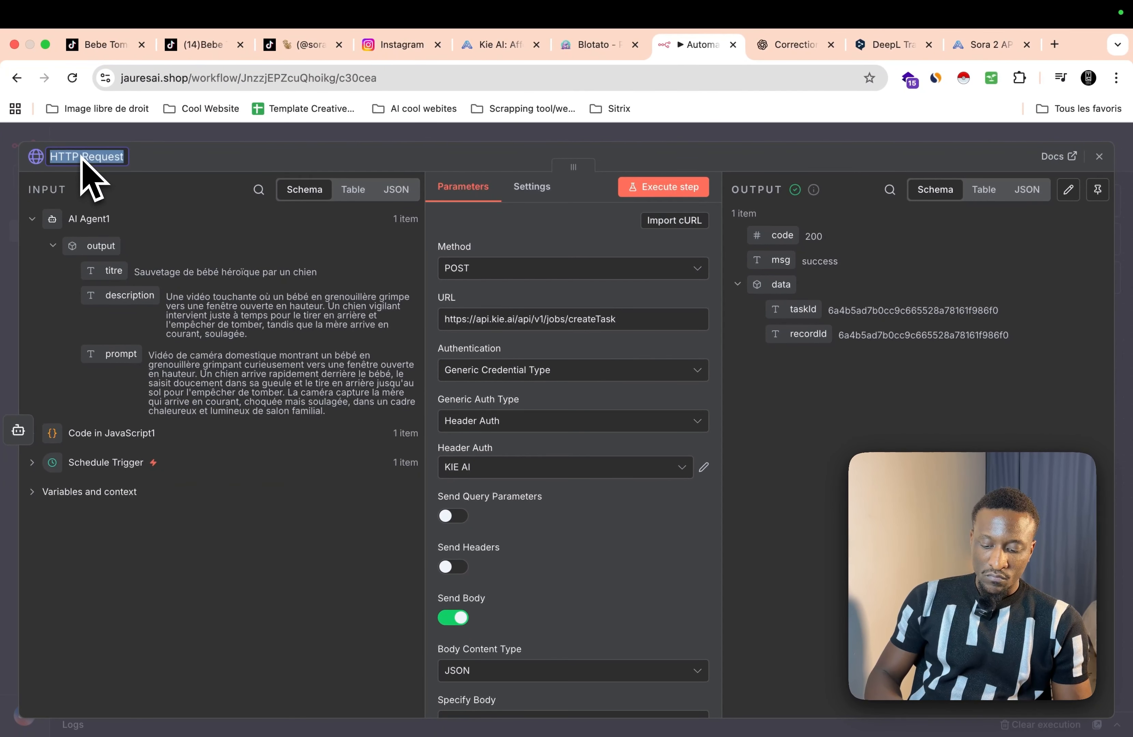
text(Kie ai création de vidéo)
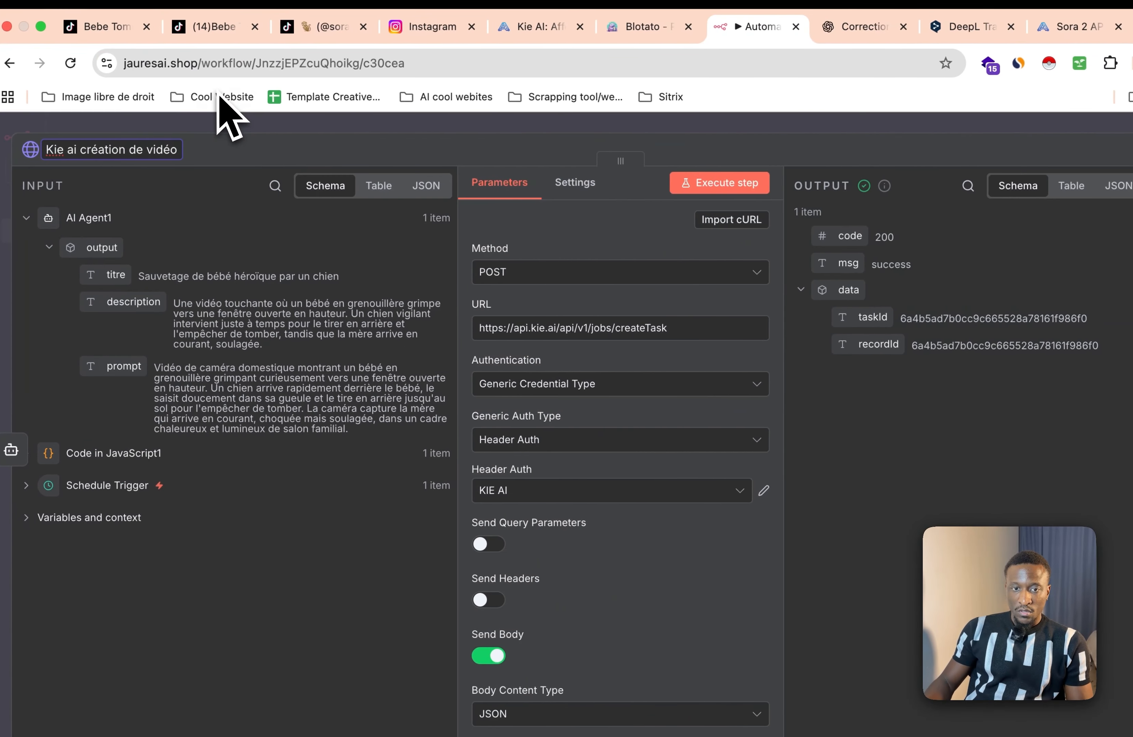
Step: Close the settings of the renamed Kie ai création de vidéo node and return to the workflow canvas
click(139, 100)
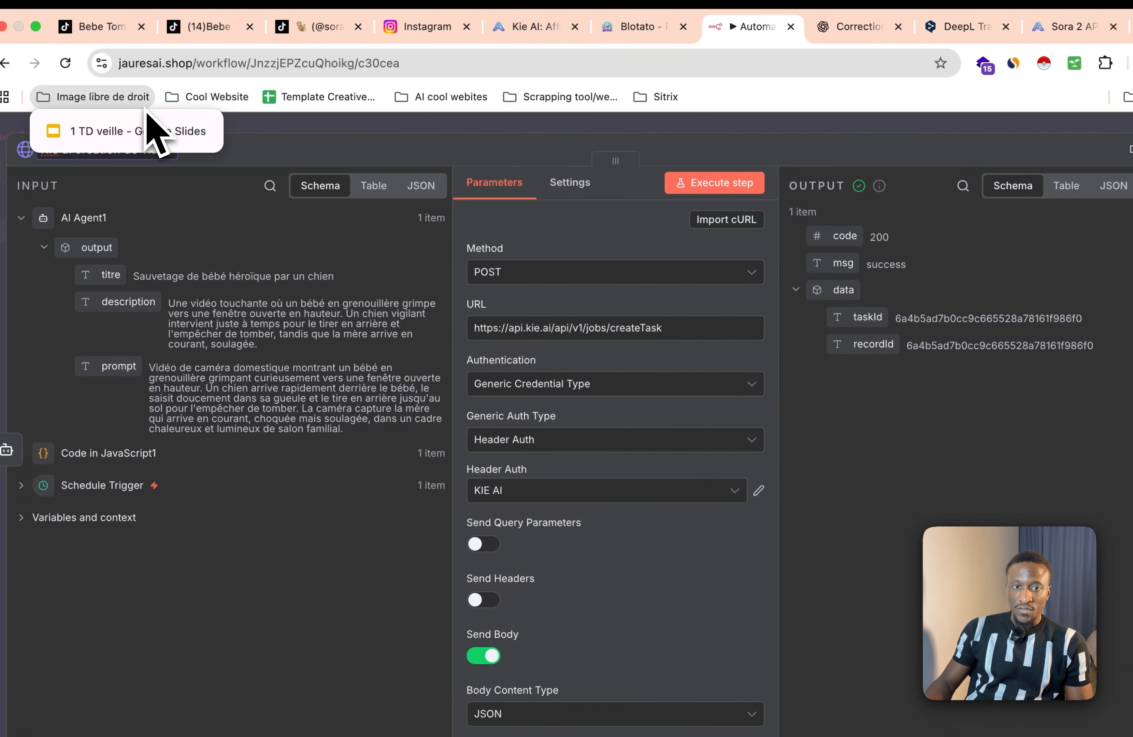
click(354, 145)
click(363, 153)
scroll(454, 301, up, 3)
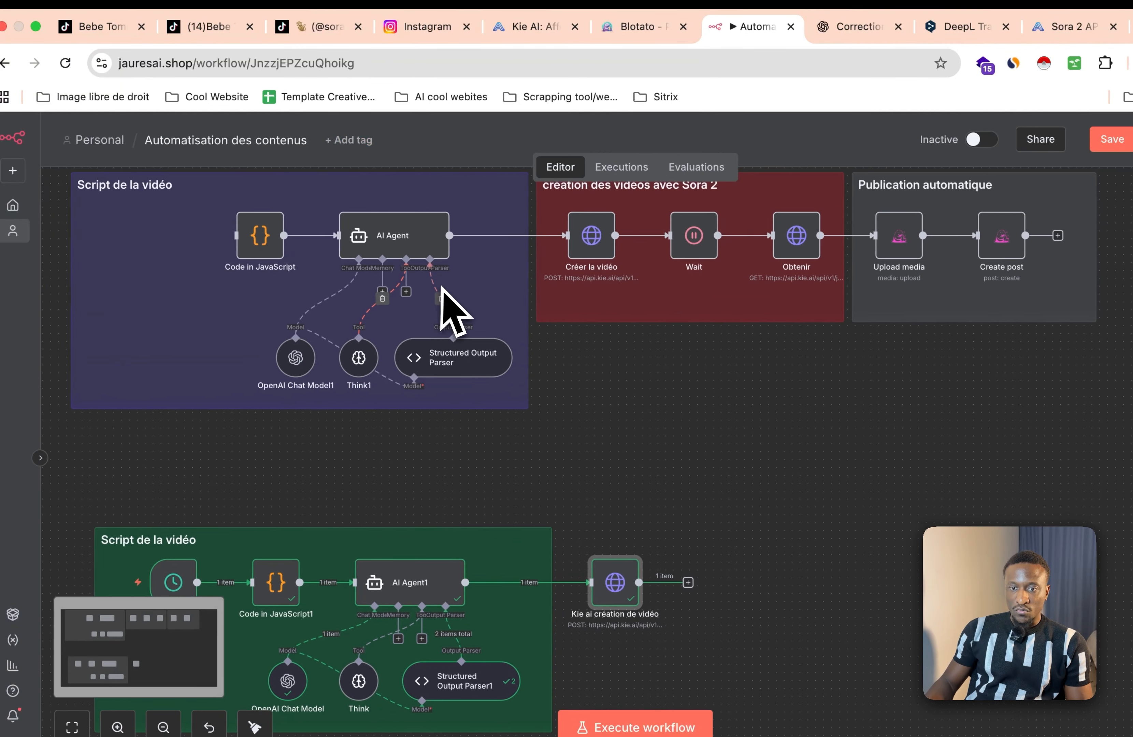
scroll(622, 541, down, 1)
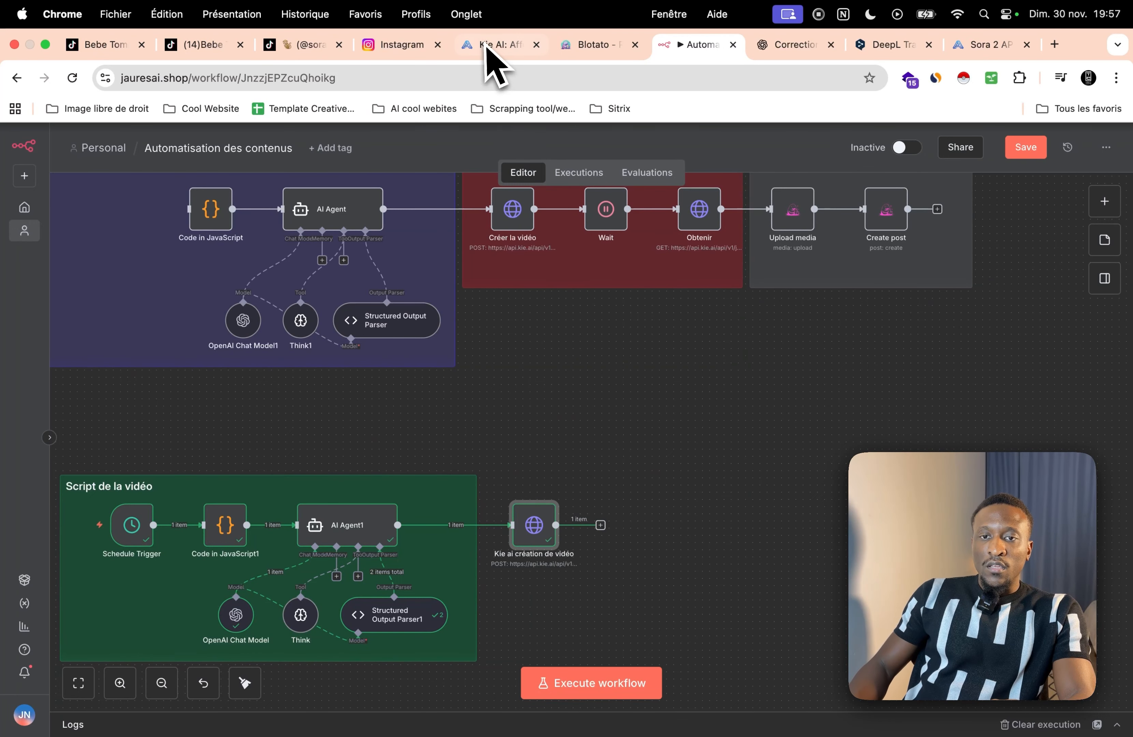
Step: Switch to the Kie AI site and check the status of the latest sora-2-text-to-video request in the logs
click(497, 44)
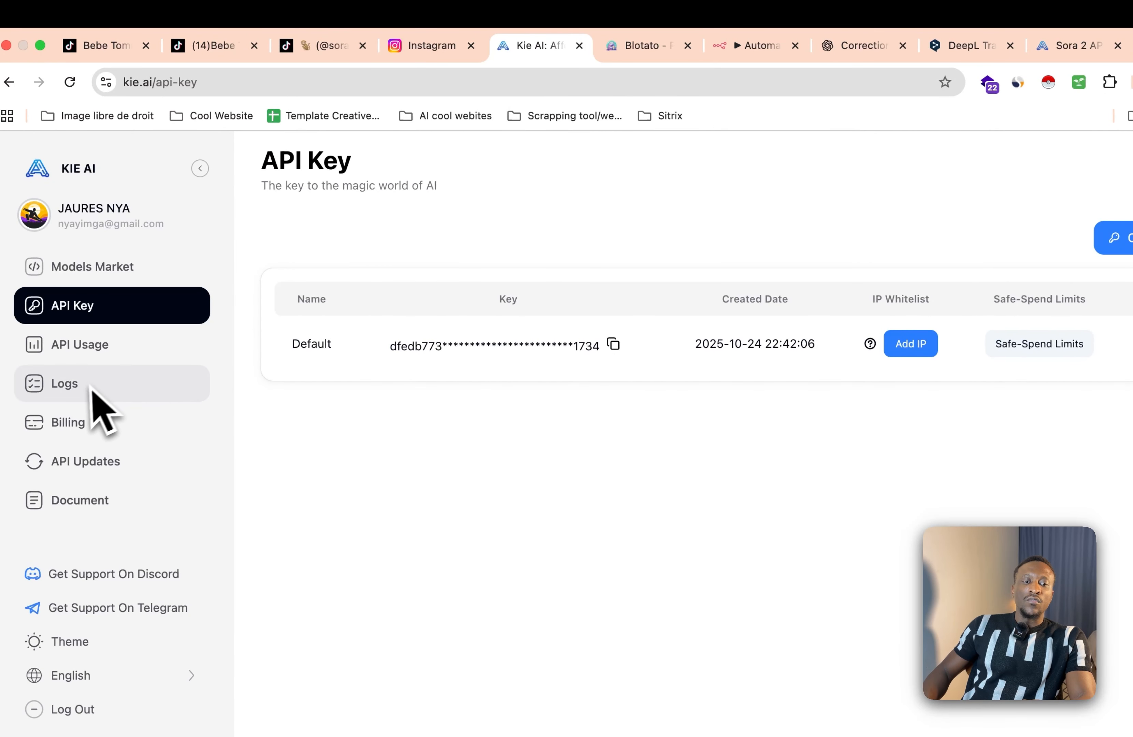
click(91, 397)
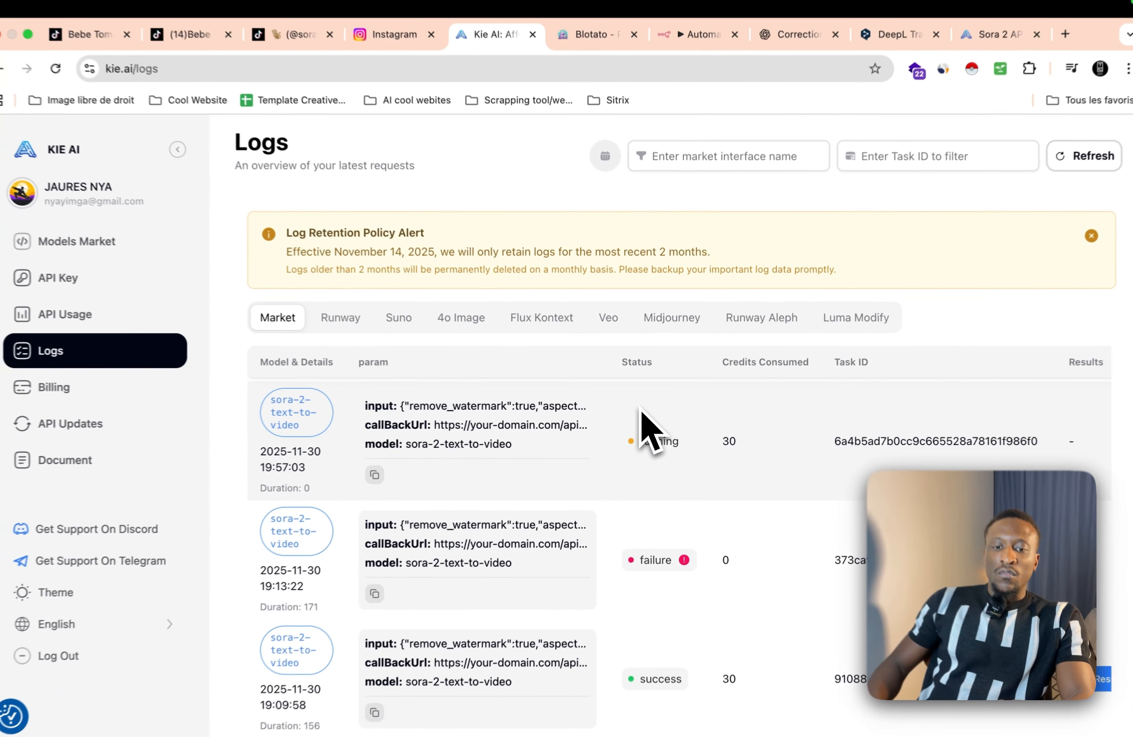
scroll(684, 469, down, 2)
scroll(663, 463, up, 1)
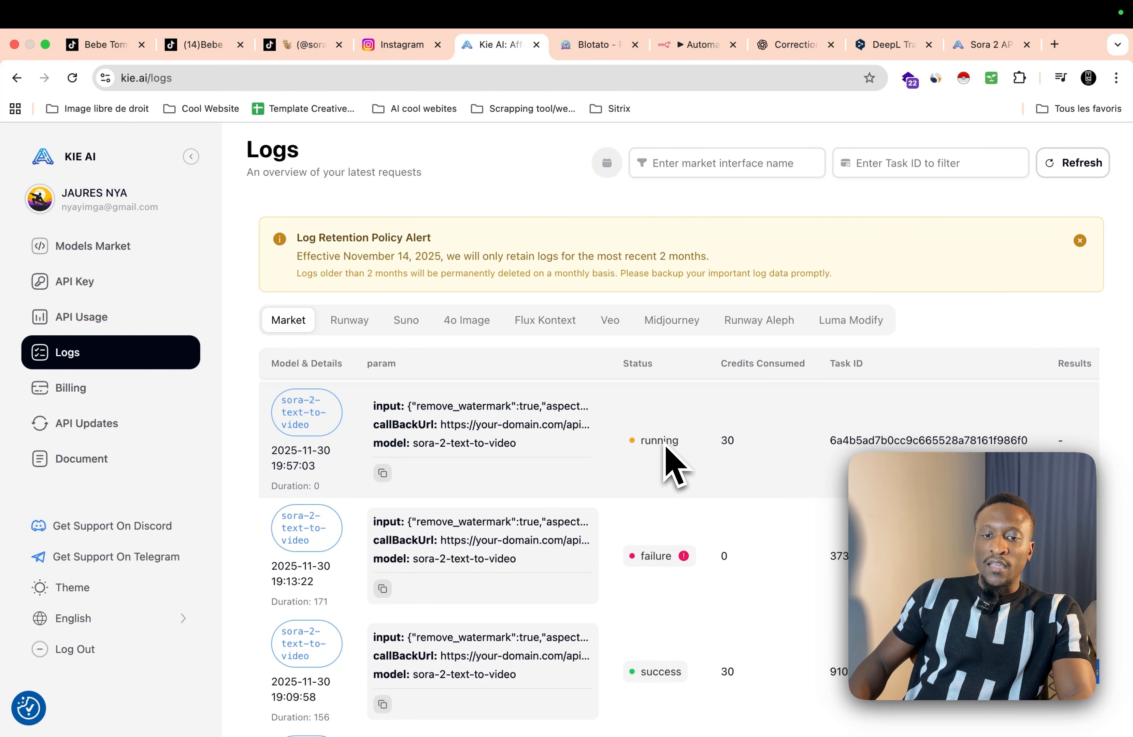
mouse_move(420, 438)
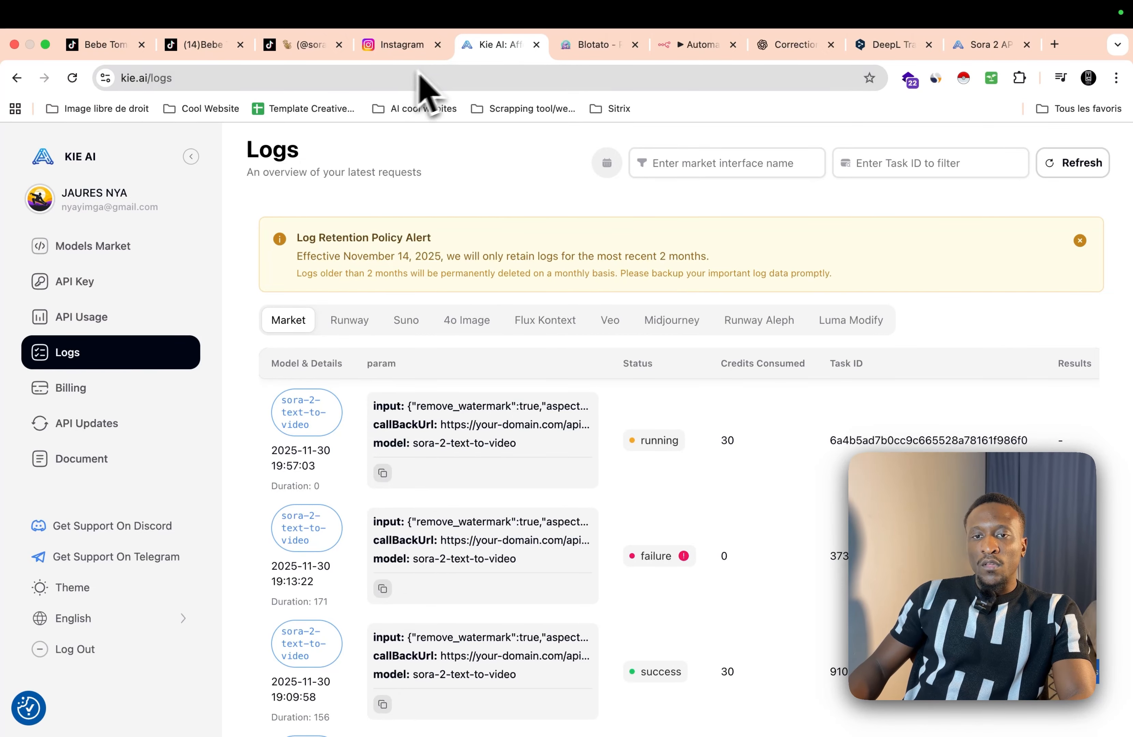
Step: Return to the n8n workflow and add a Wait node after the Kie ai création de vidéo node
click(705, 53)
scroll(645, 405, down, 3)
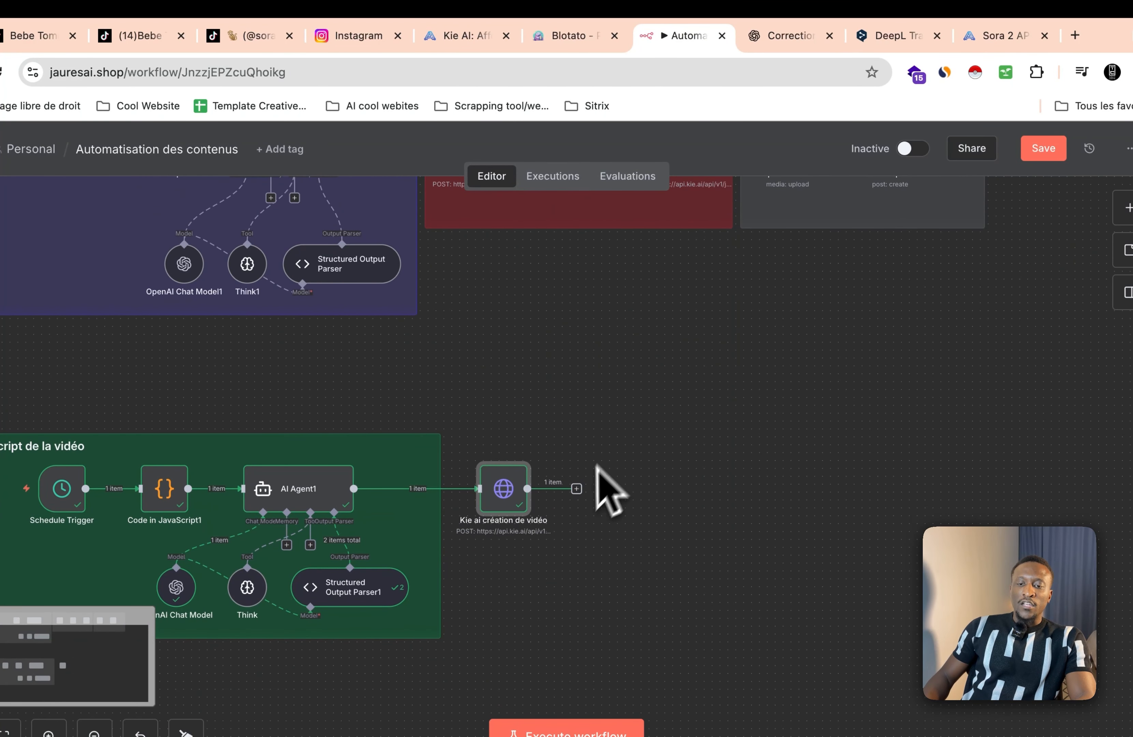
click(576, 489)
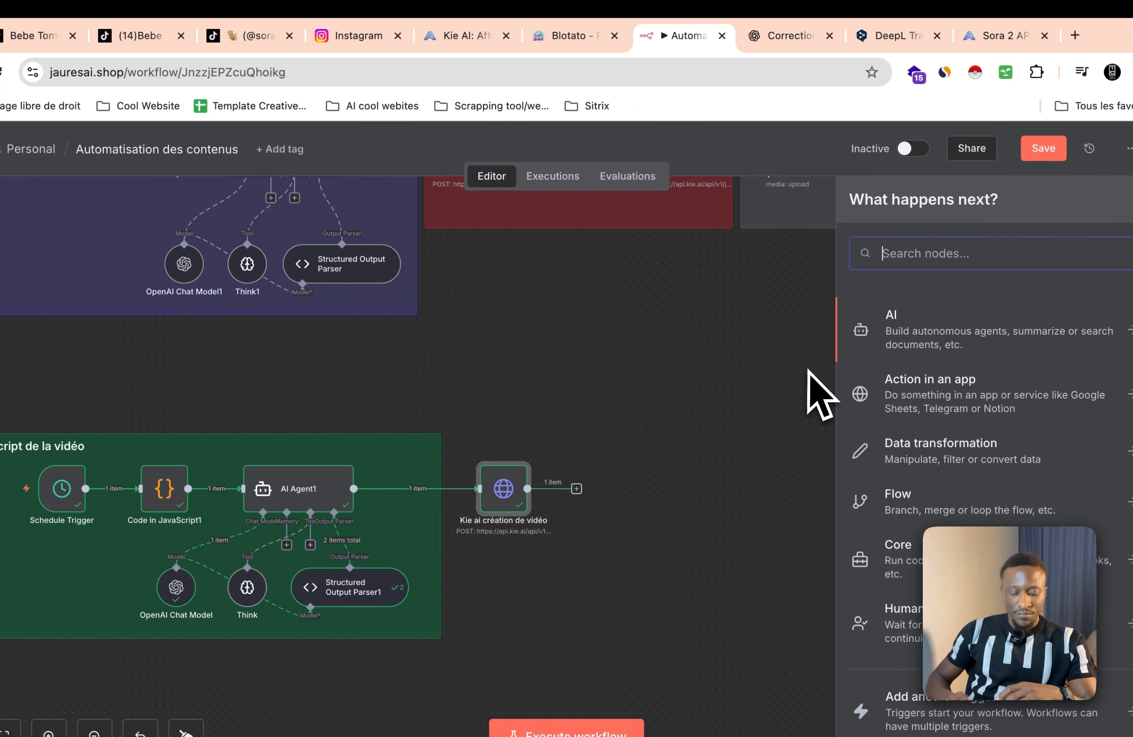
text(wait)
click(986, 326)
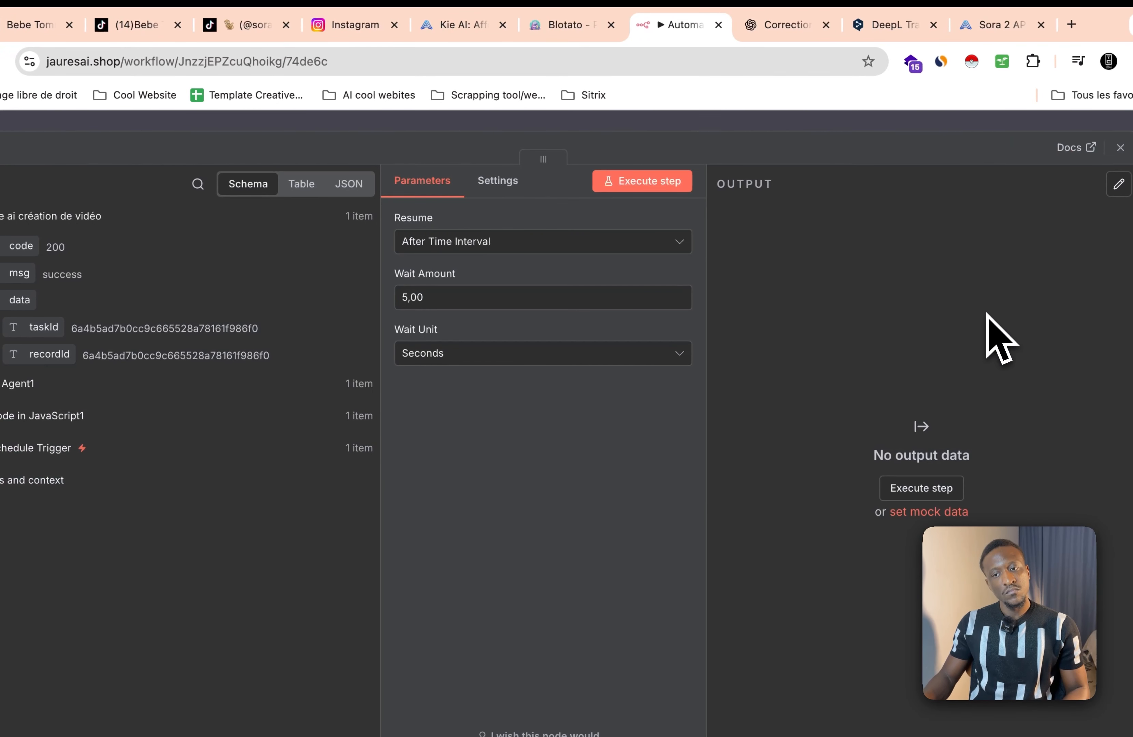
Step: Set the new Wait node's wait amount to 200 seconds, close its settings and execute the node
click(481, 299)
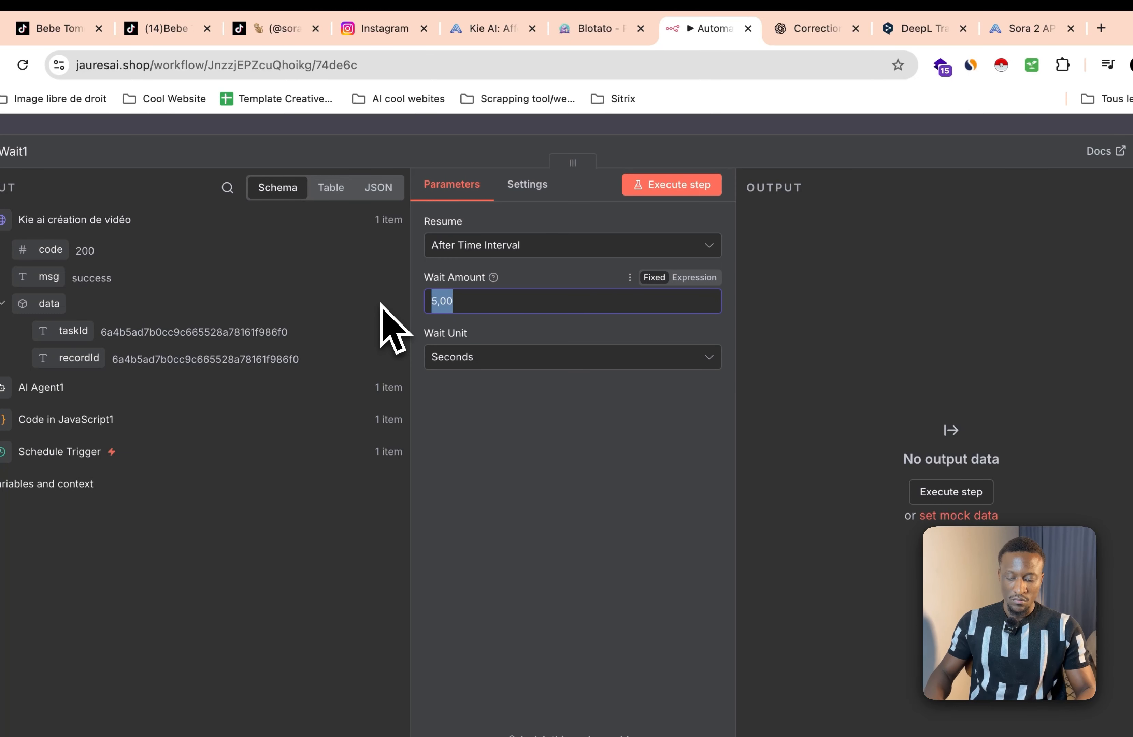
click(505, 405)
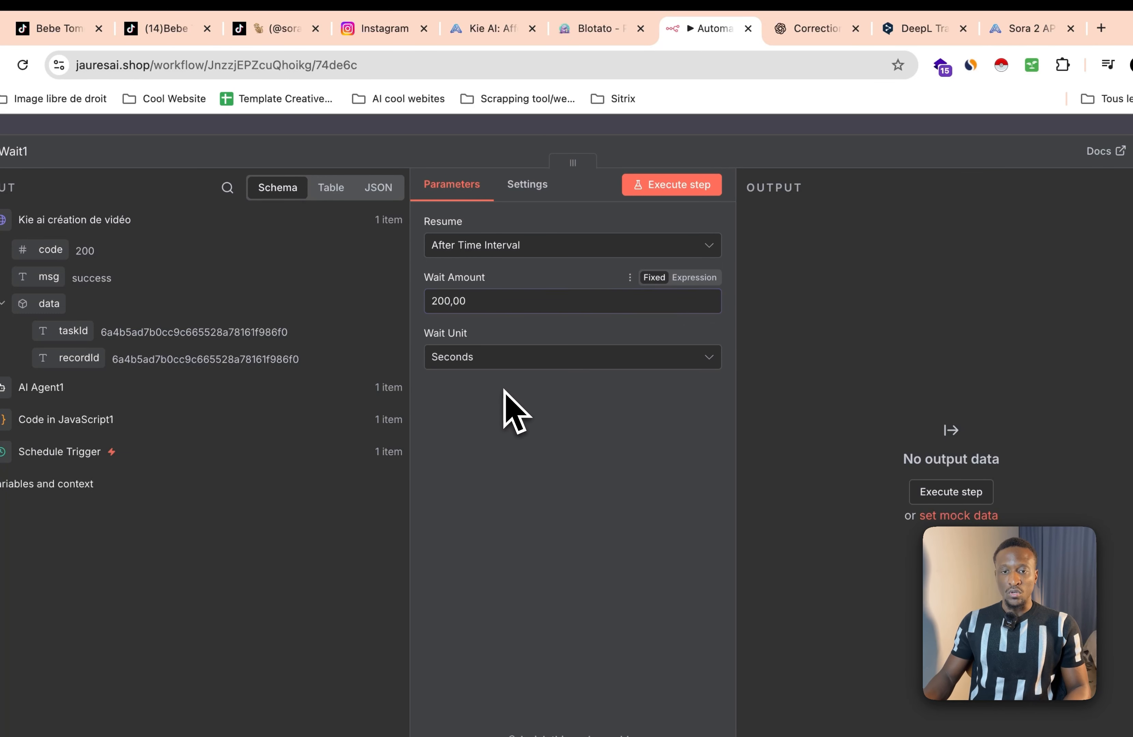
click(599, 125)
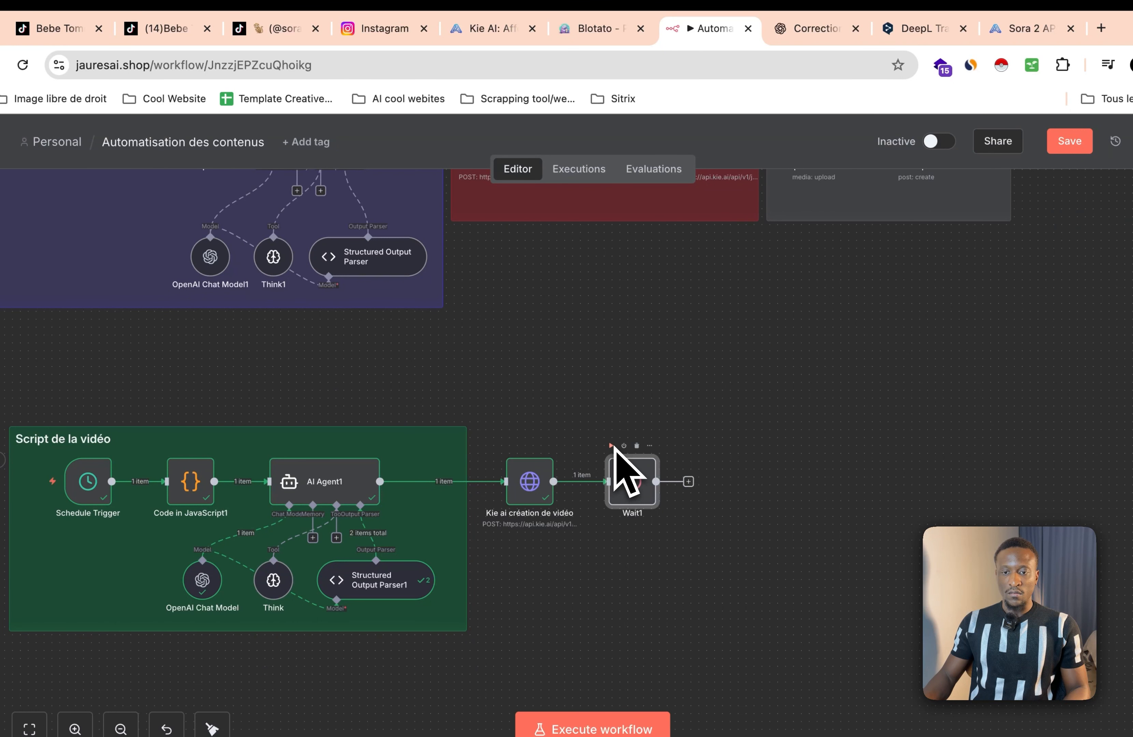
click(612, 445)
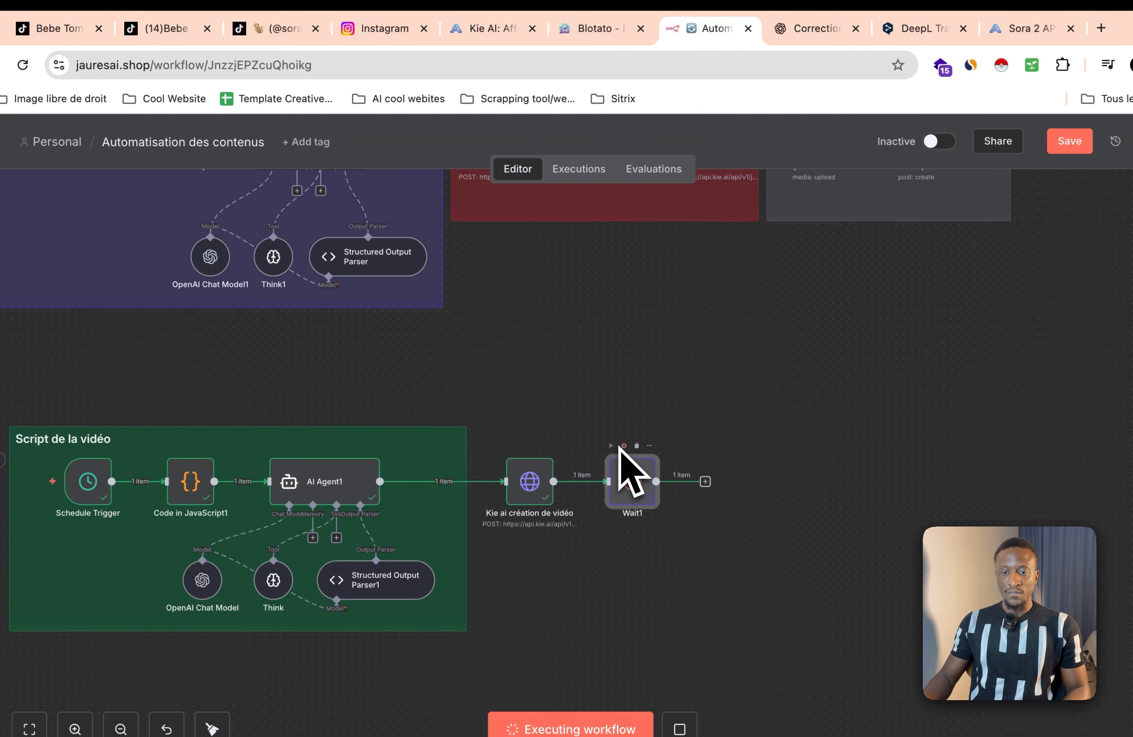
scroll(732, 406, down, 1)
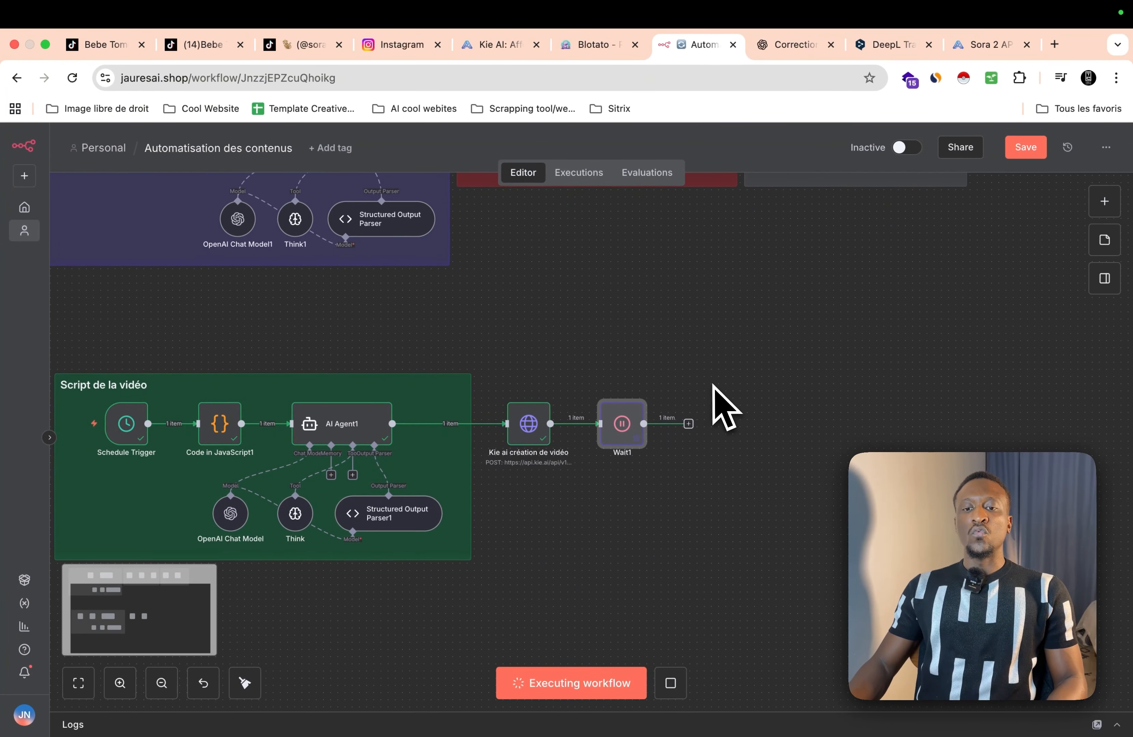
scroll(640, 433, right, 5)
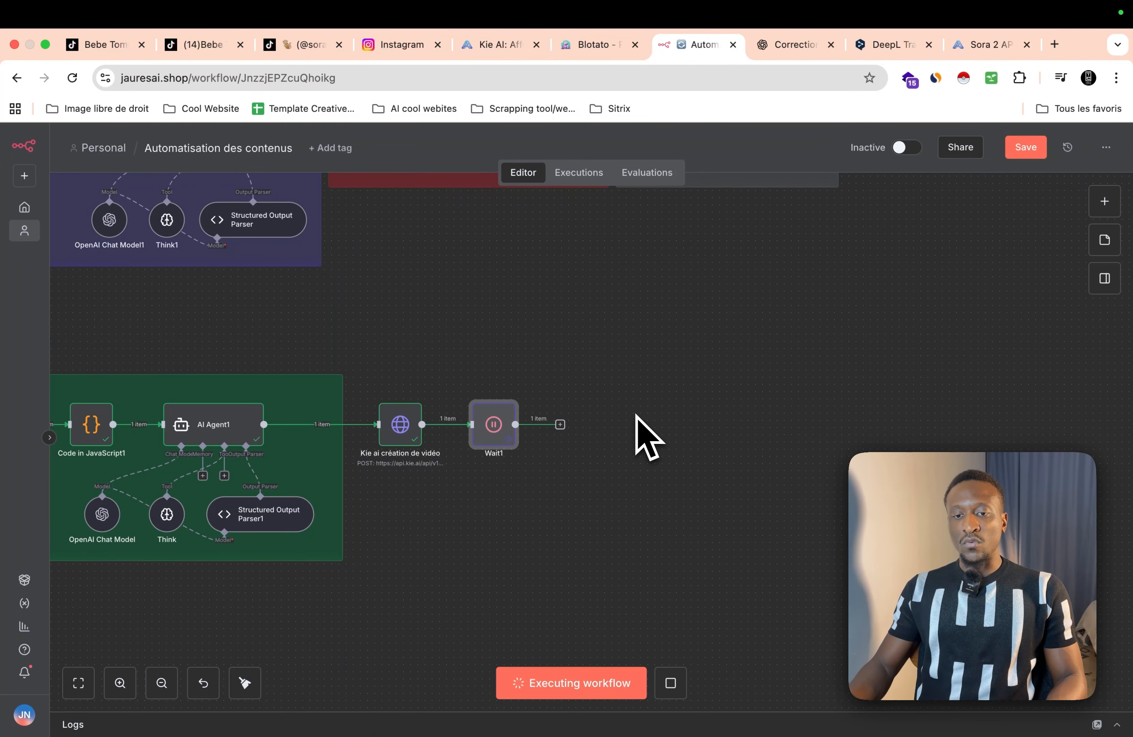
scroll(549, 421, up, 3)
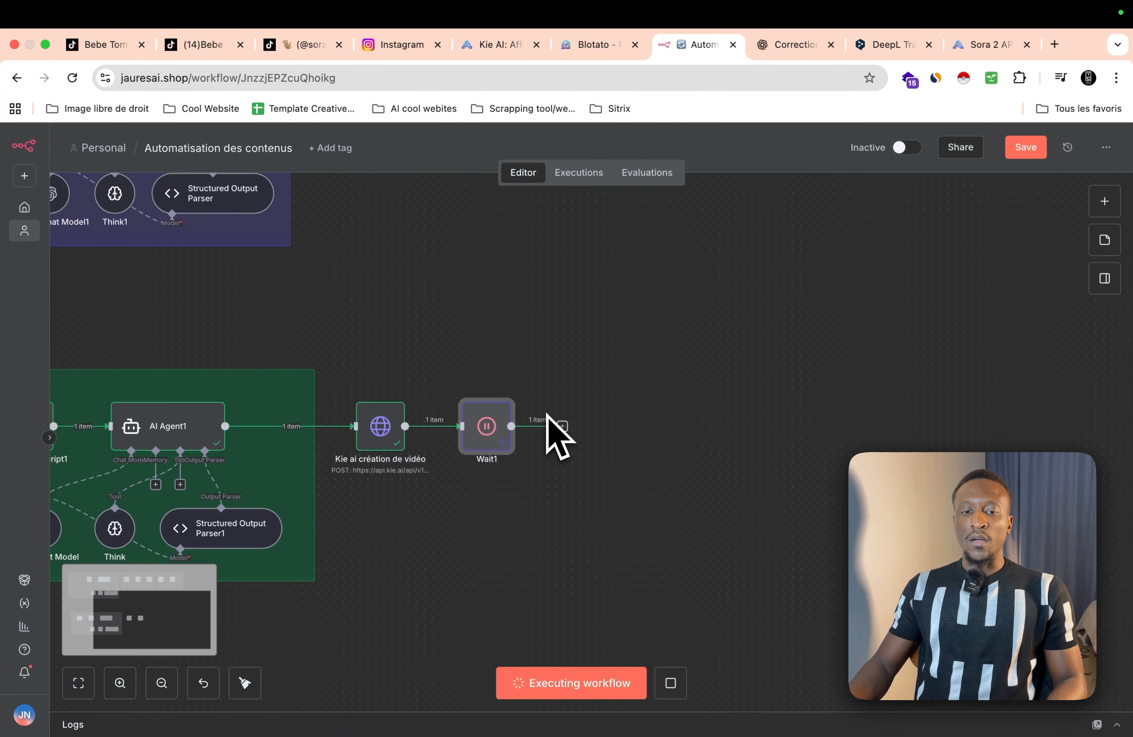
scroll(549, 421, down, 3)
scroll(548, 421, up, 3)
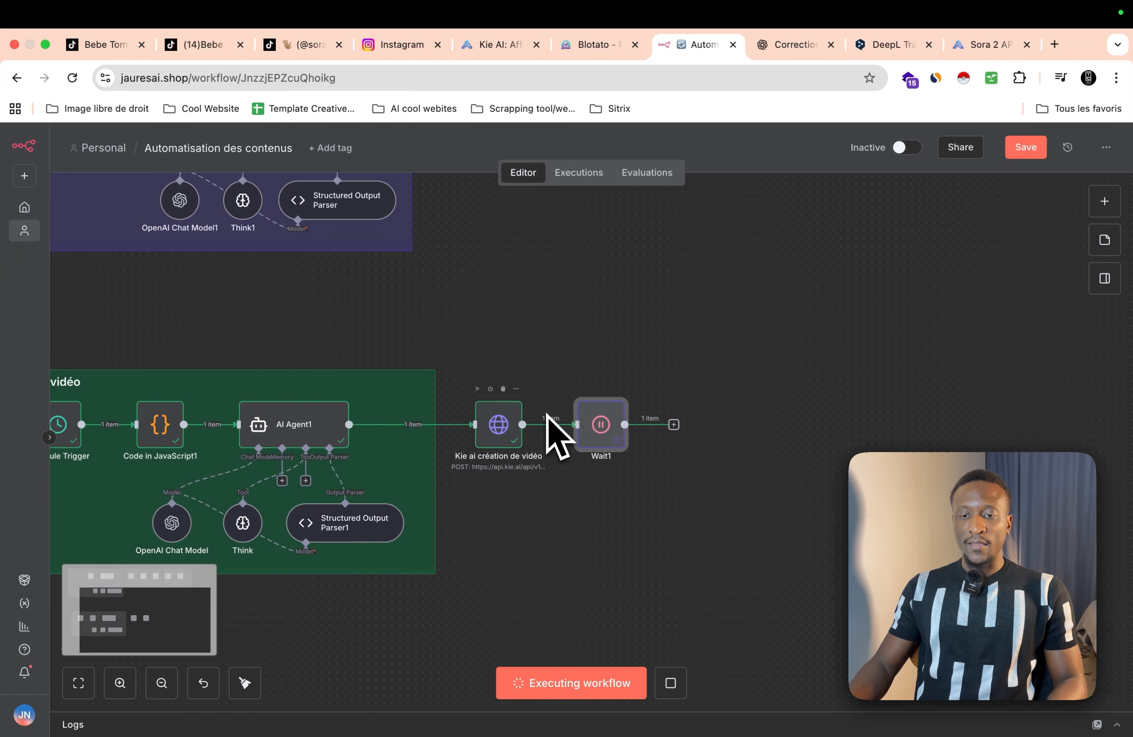
scroll(549, 421, up, 2)
scroll(548, 416, down, 1)
scroll(547, 417, up, 2)
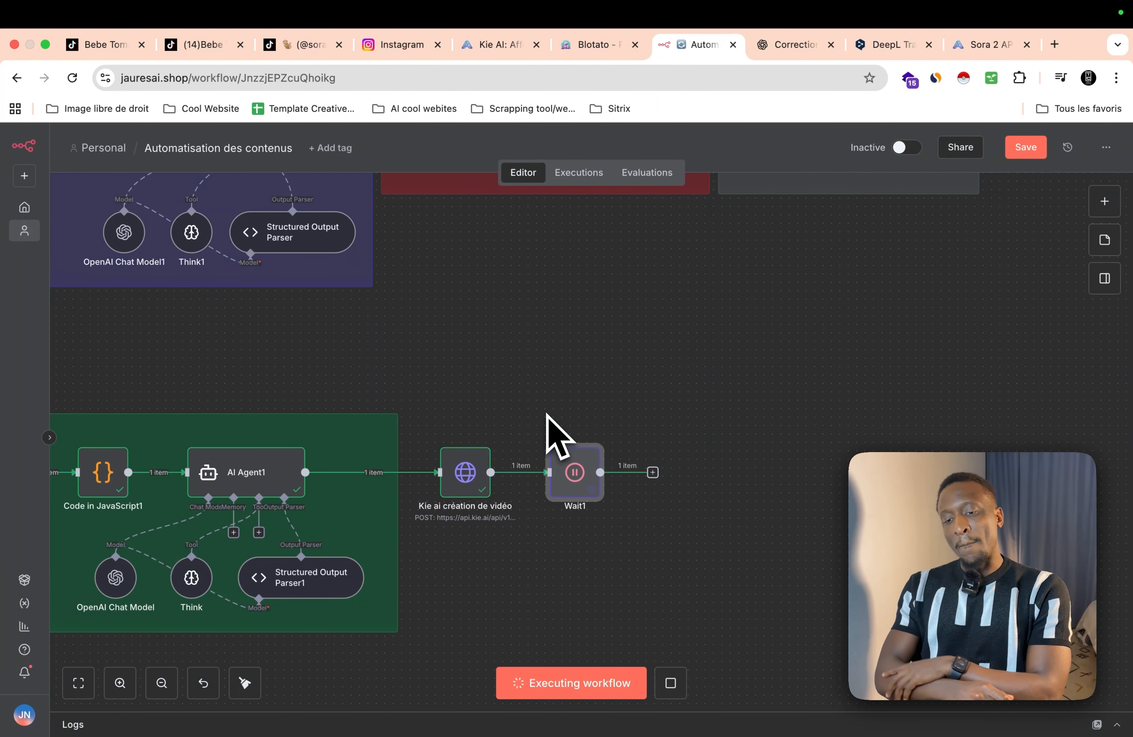
scroll(564, 414, left, 3)
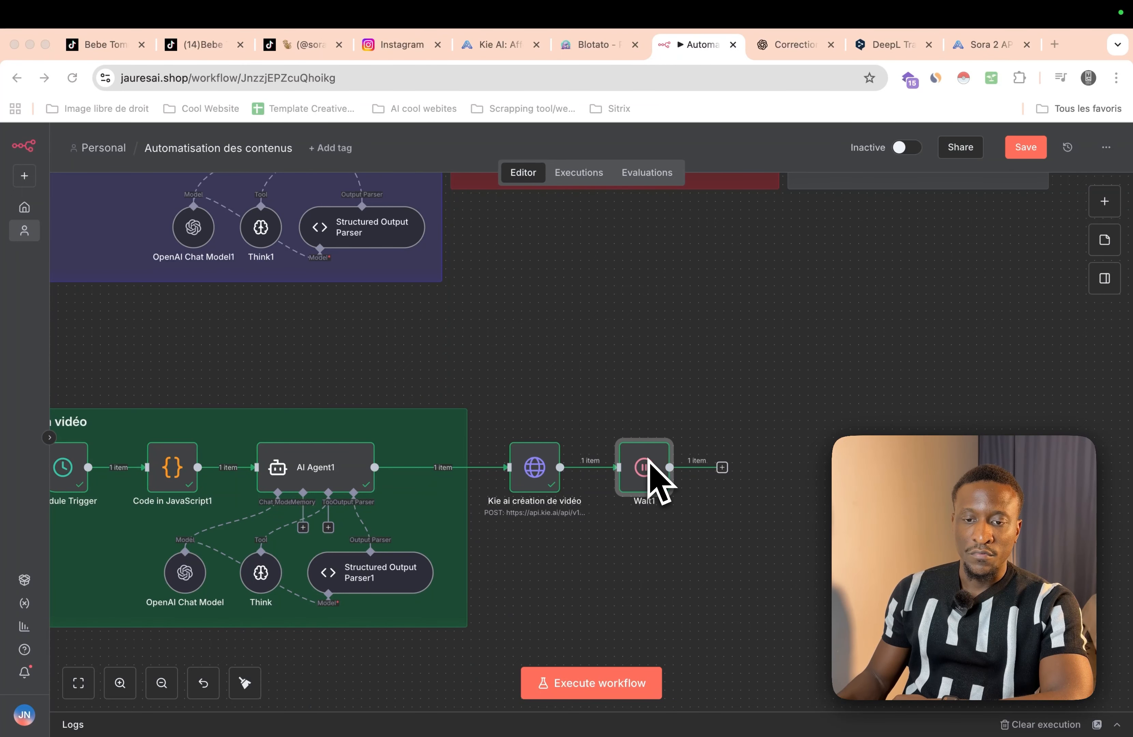
scroll(658, 481, right, 1)
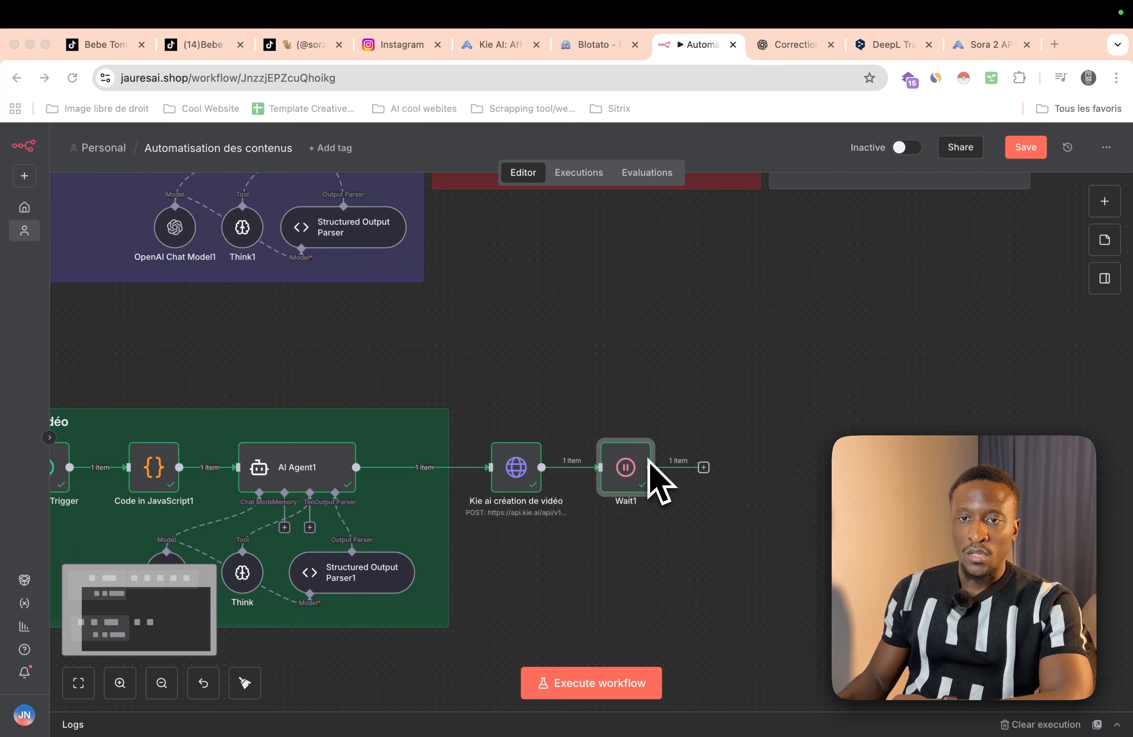
Step: Refresh the Kie AI logs, preview the video result of the latest sora-2-text-to-video task and close the preview
click(488, 44)
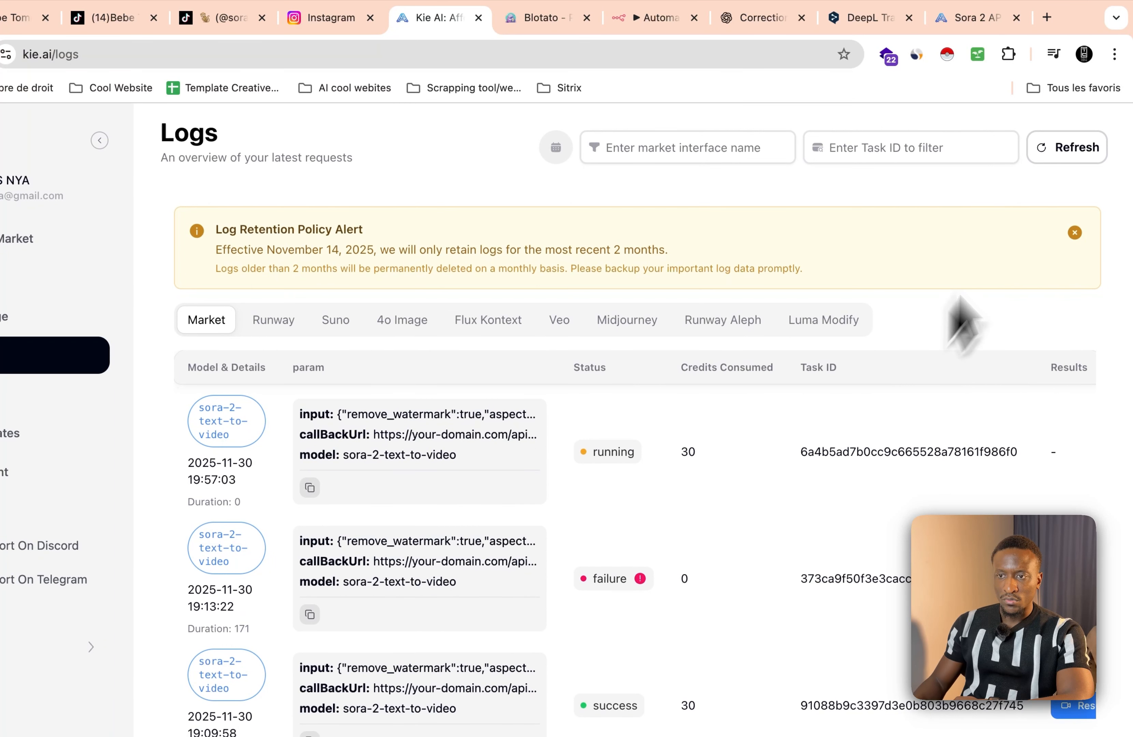
click(1064, 149)
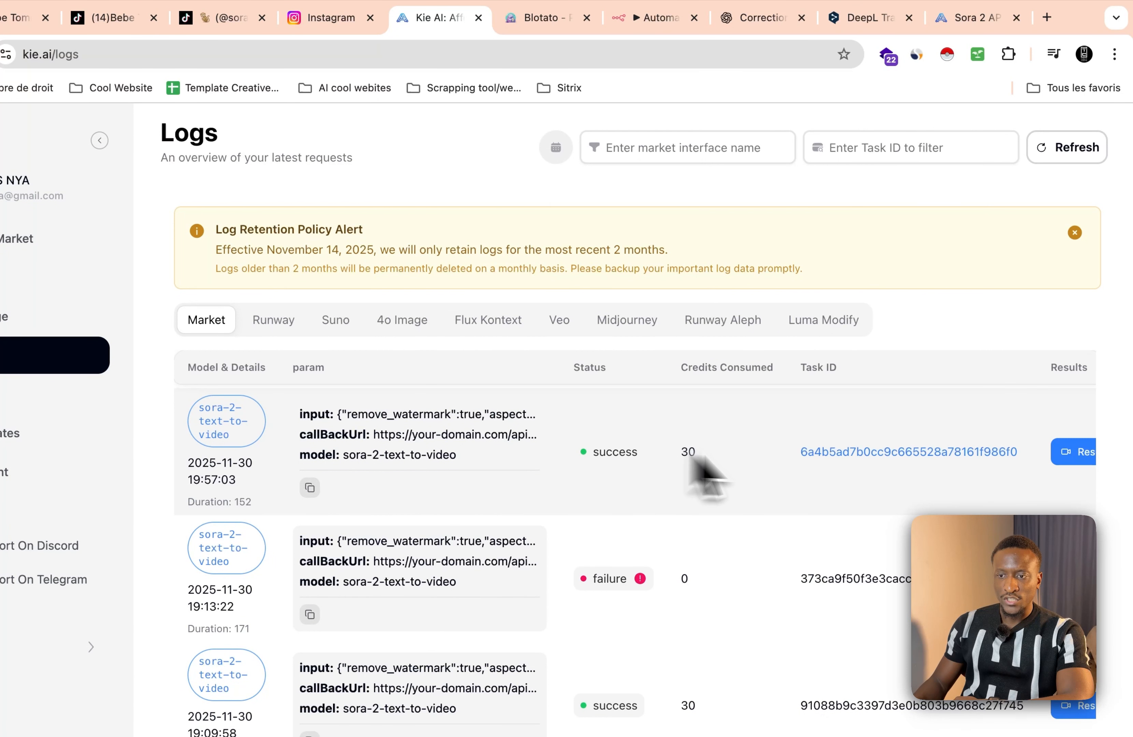
scroll(914, 475, right, 5)
click(902, 454)
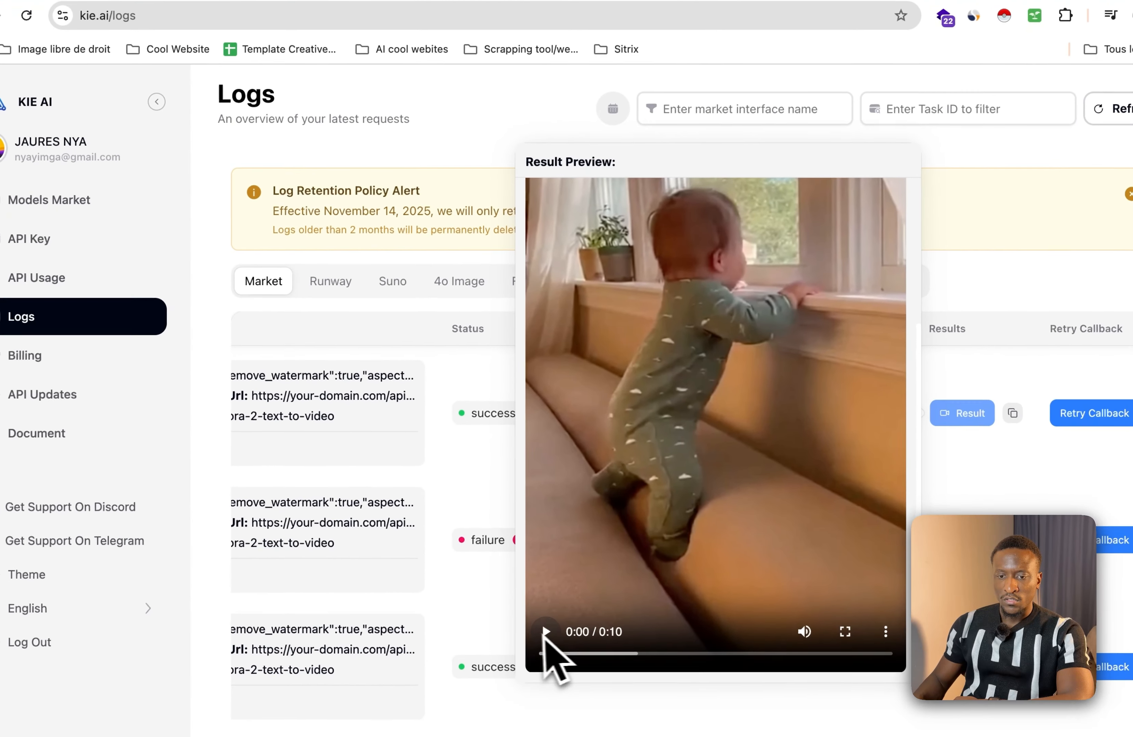
click(488, 709)
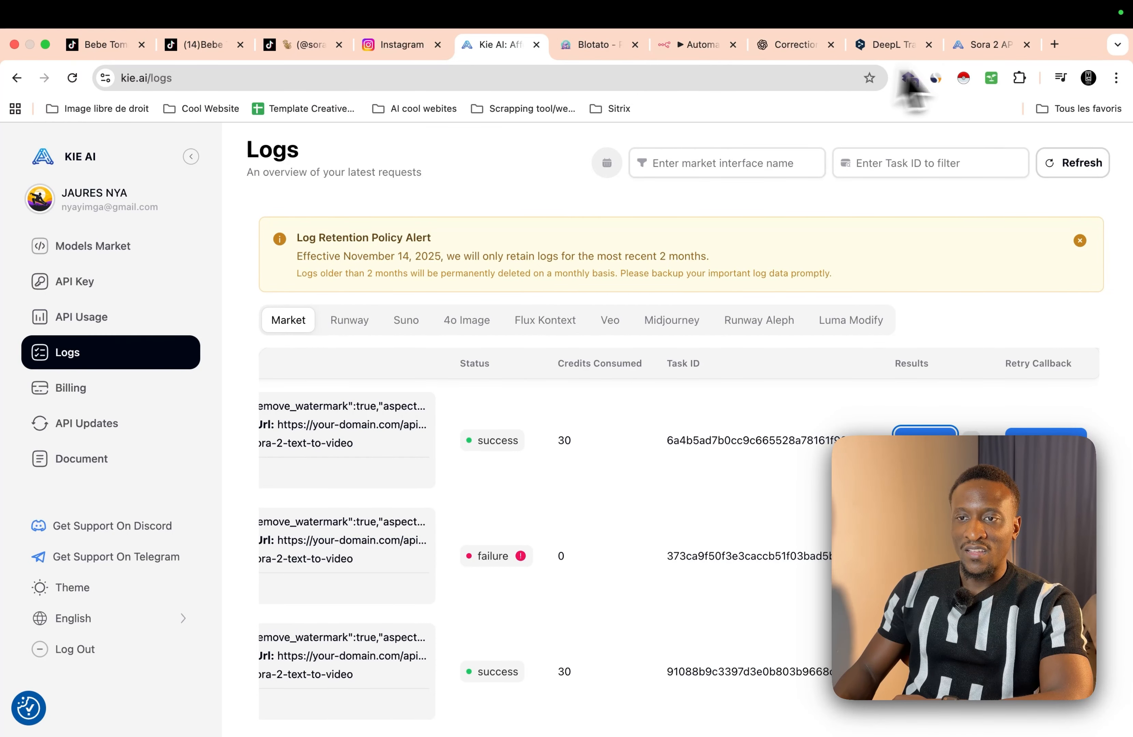
Step: Return to the n8n workflow, add an HTTP Request node after the new Wait node and close its settings
click(694, 46)
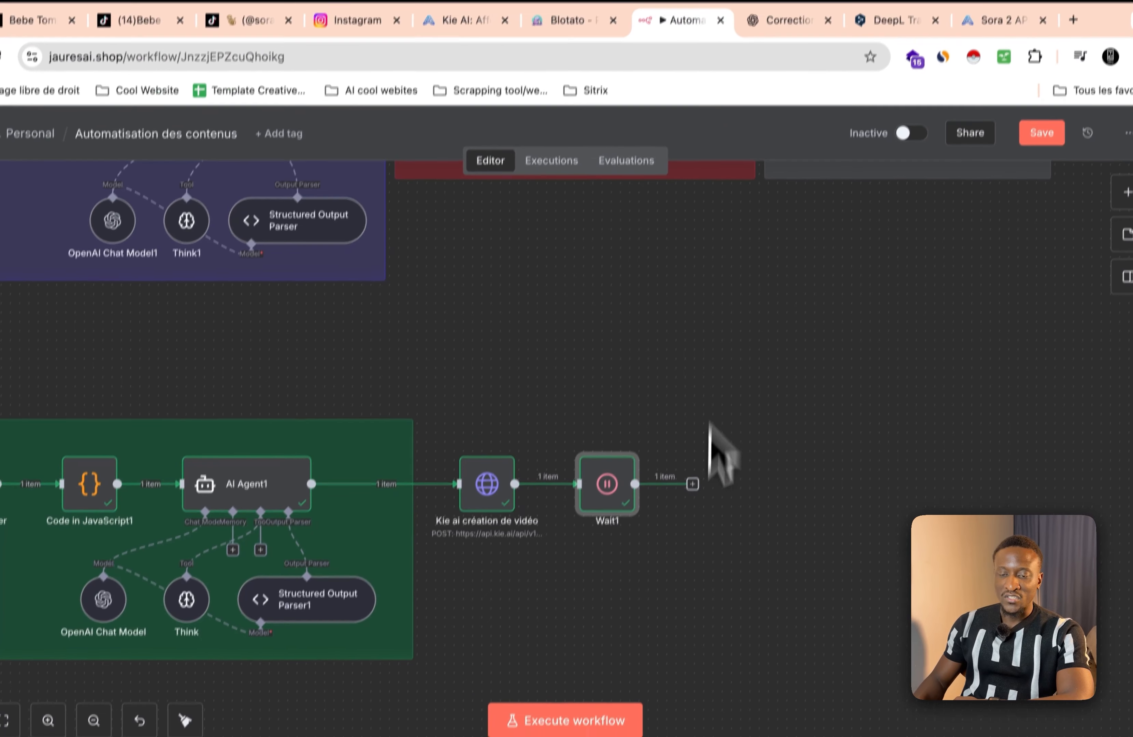
scroll(651, 526, down, 2)
scroll(651, 527, right, 5)
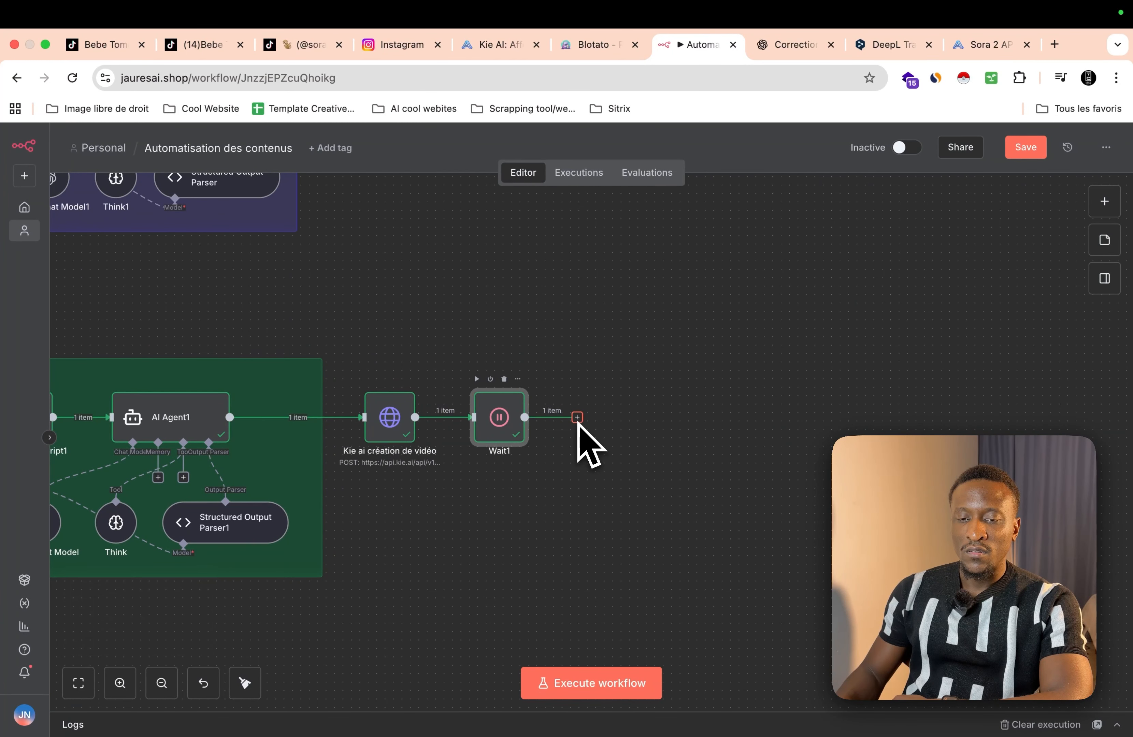
click(577, 417)
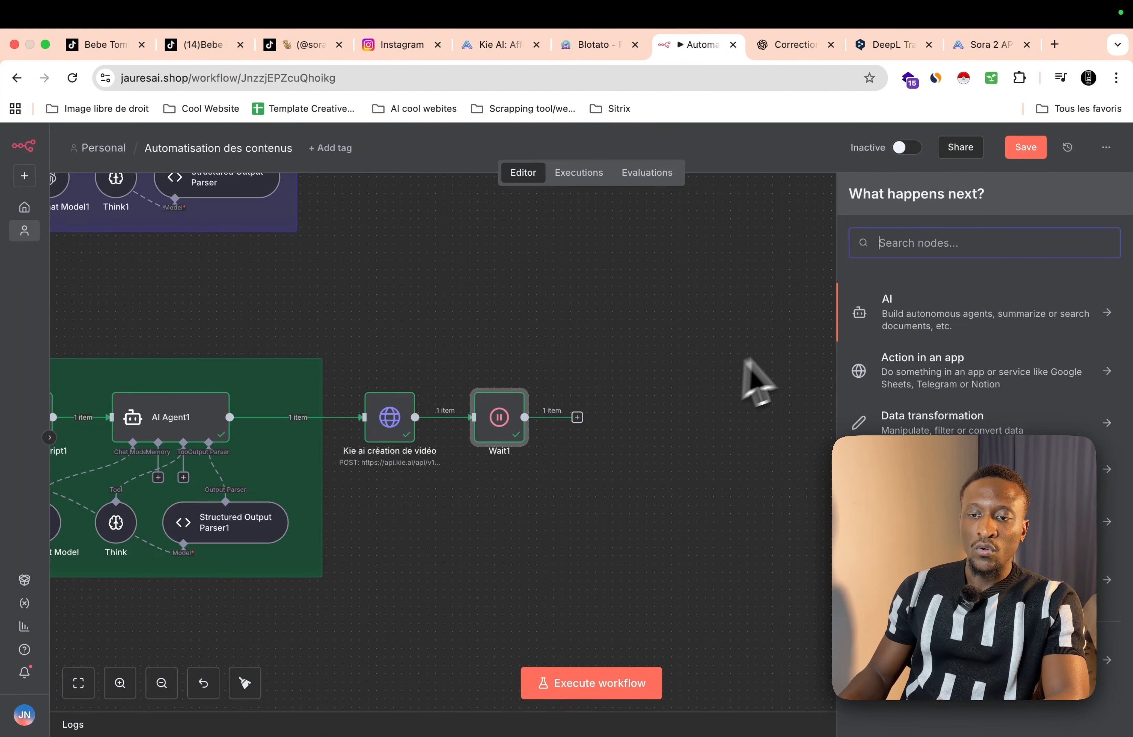
text(j)
key(BackSpace)
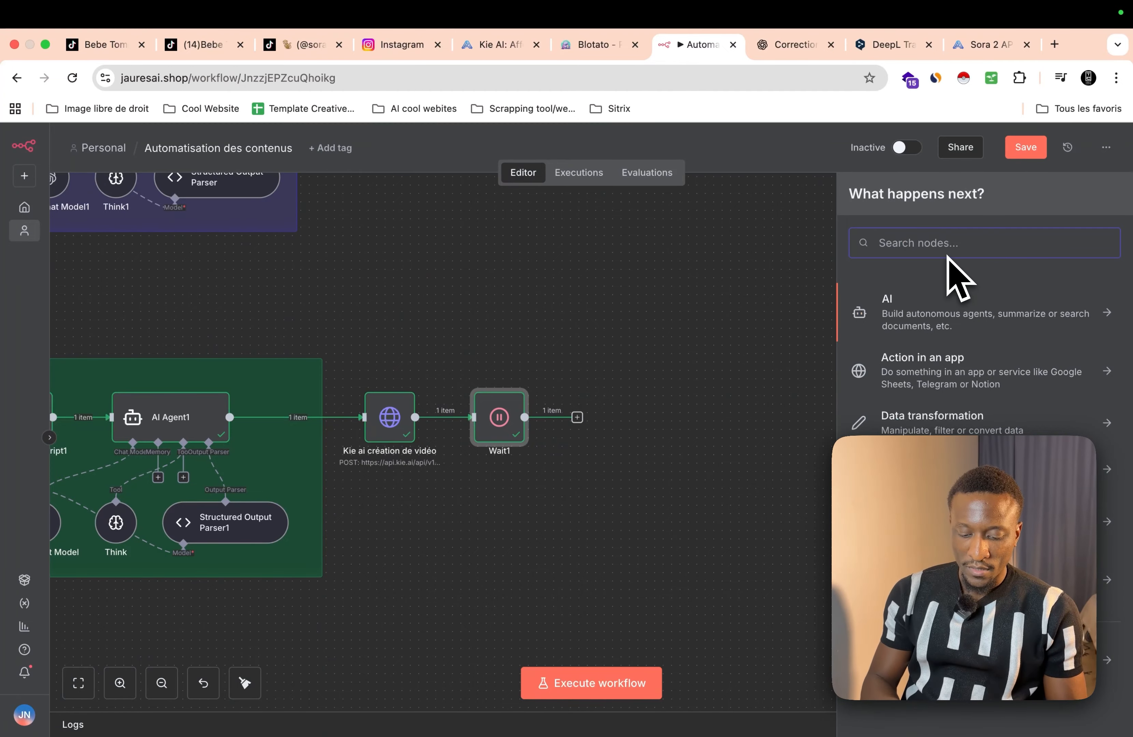
text(http)
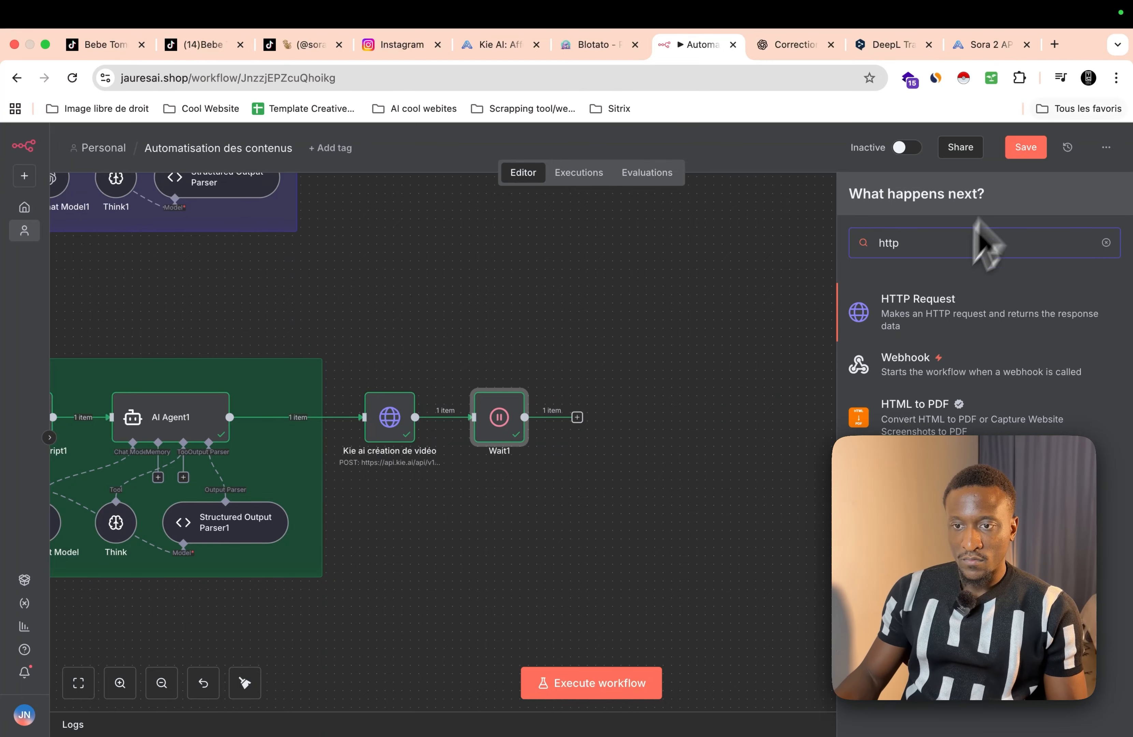
click(921, 314)
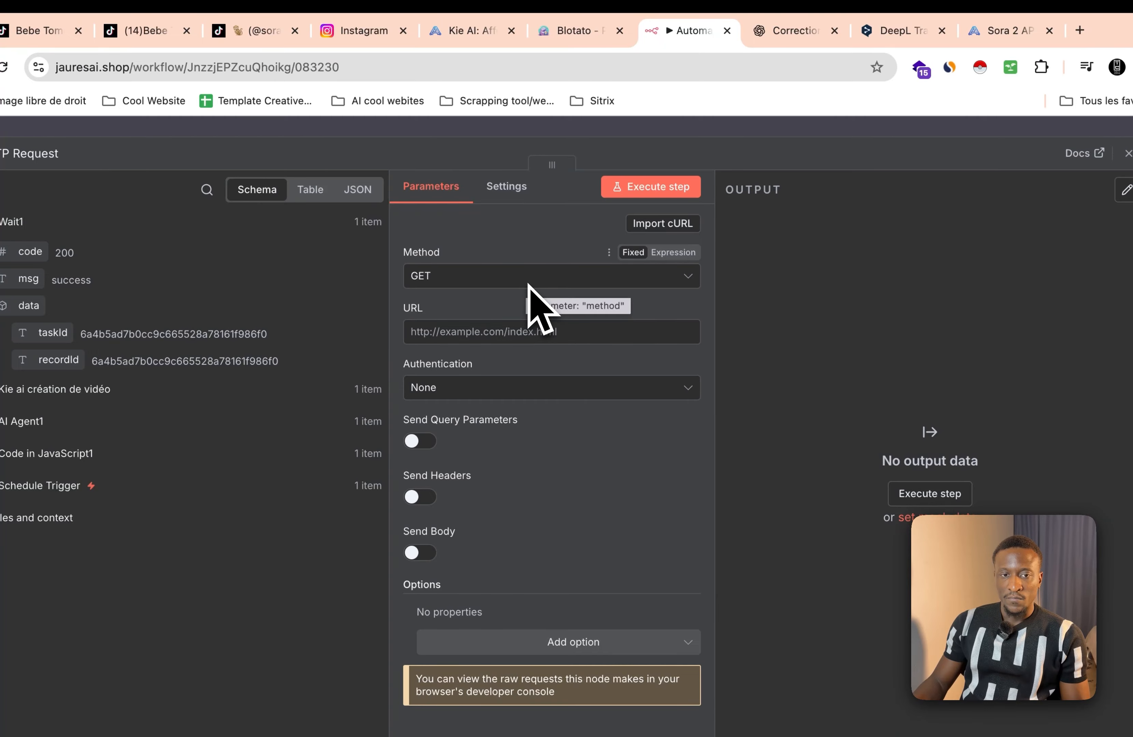
click(212, 132)
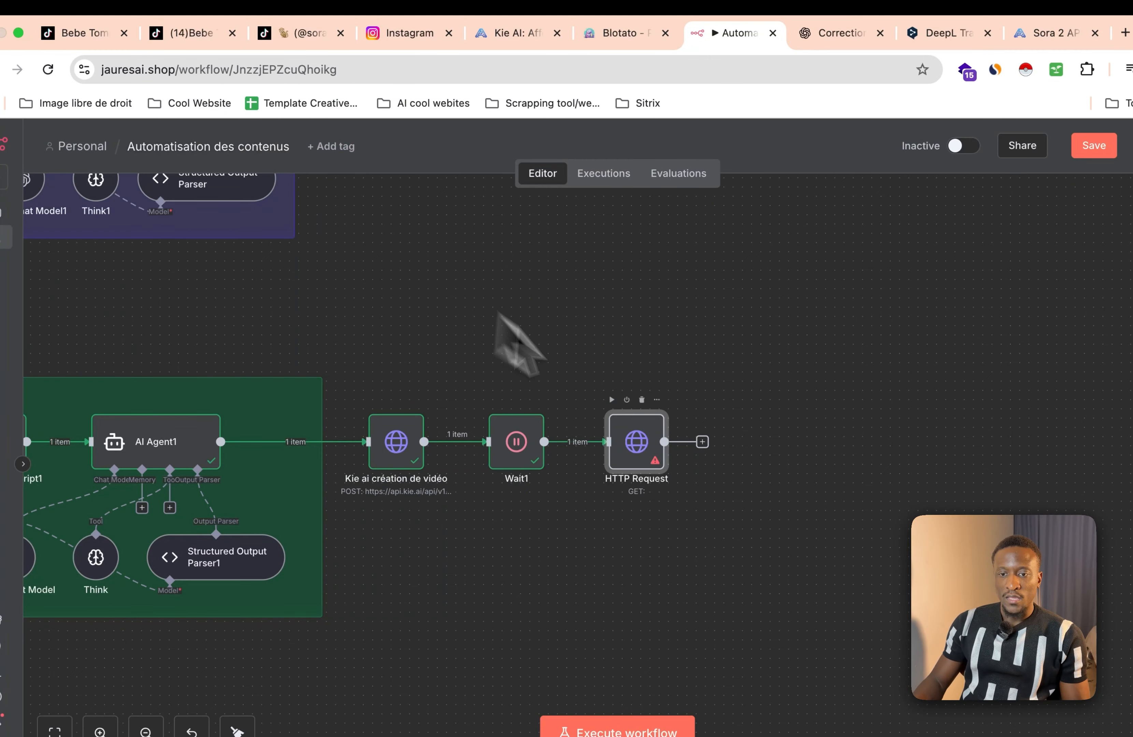
Step: Switch to the Kie AI Sora 2 API documentation, open the Query Task endpoint and copy its cURL request example
scroll(574, 383, up, 2)
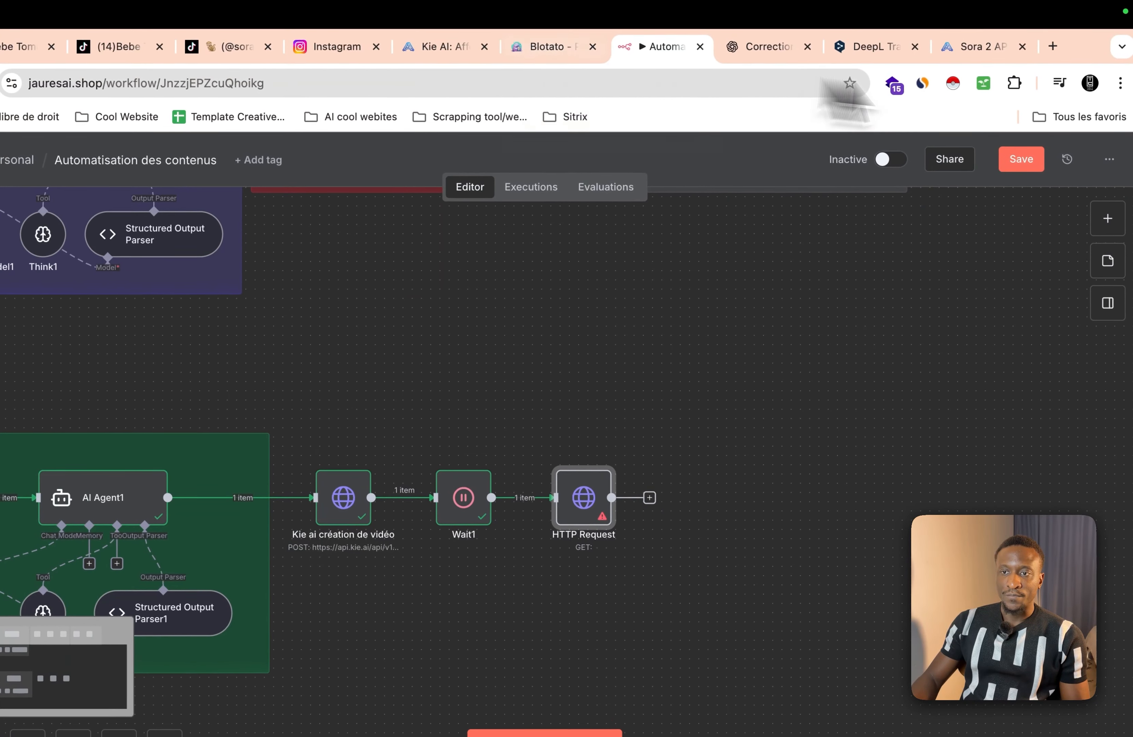
click(978, 46)
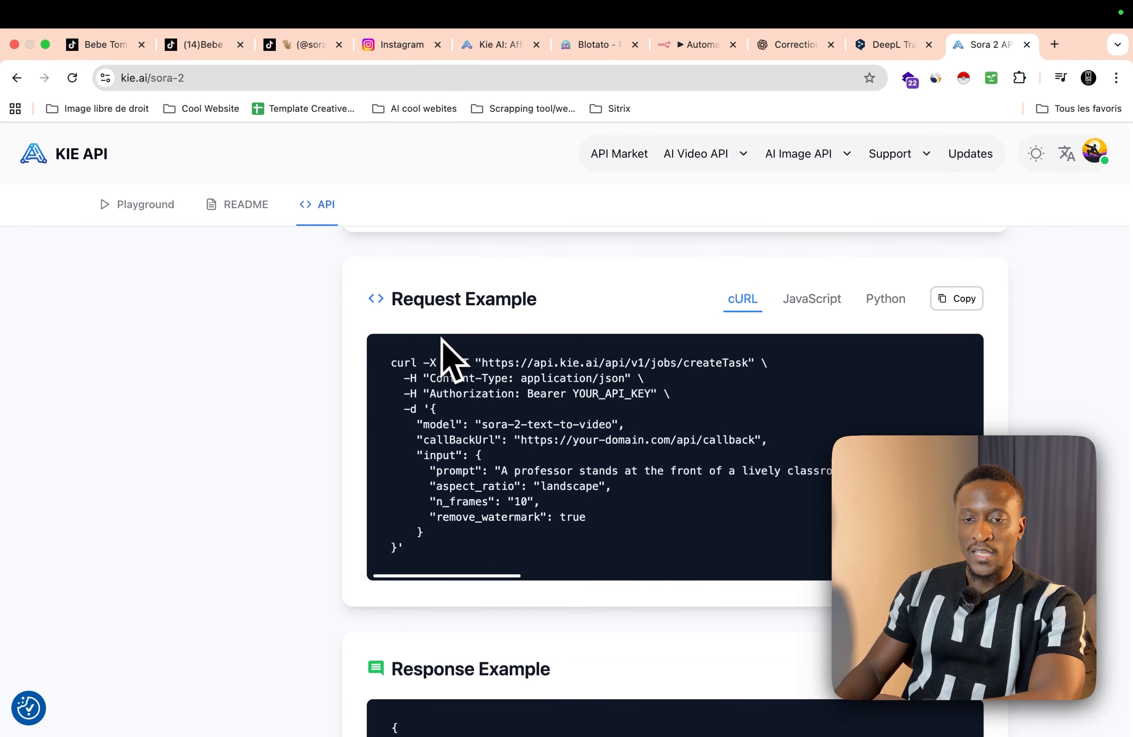
scroll(440, 338, up, 15)
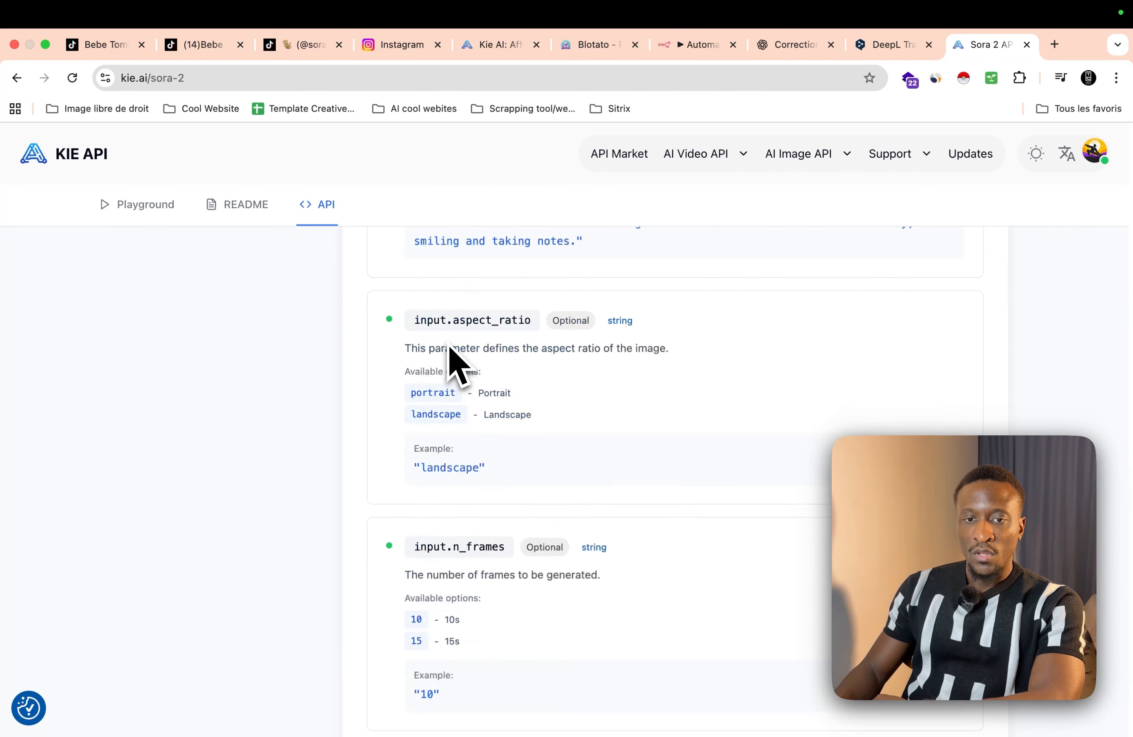
scroll(455, 363, down, 7)
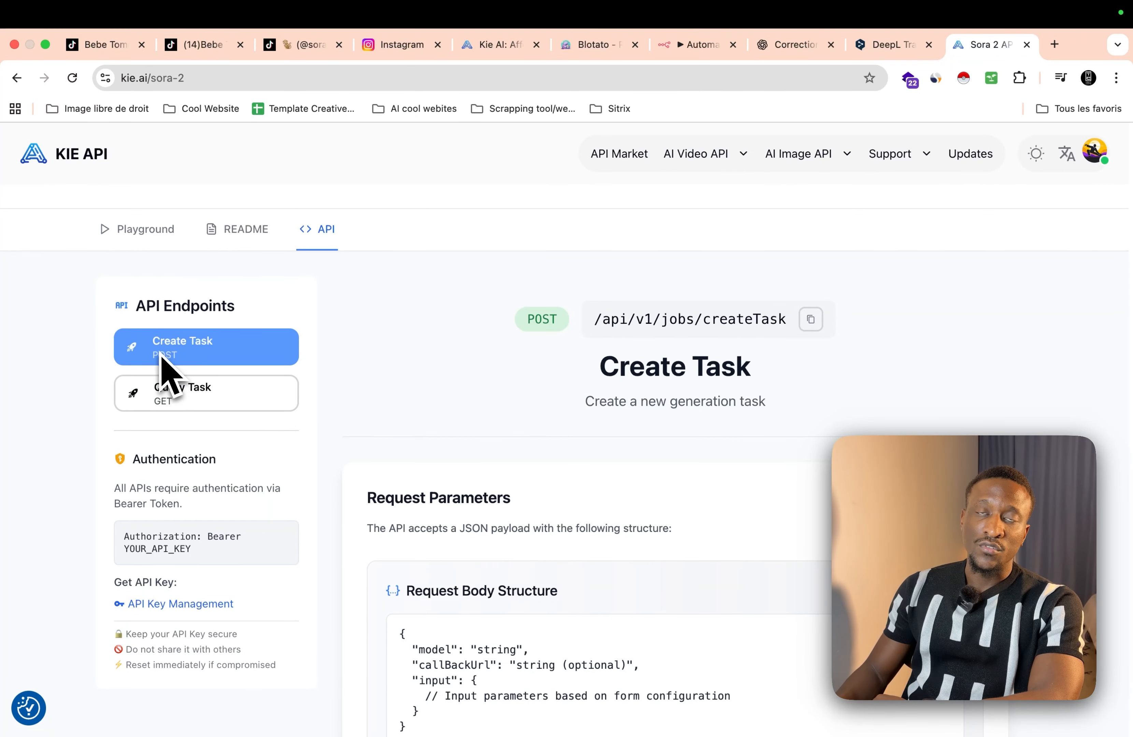
click(199, 403)
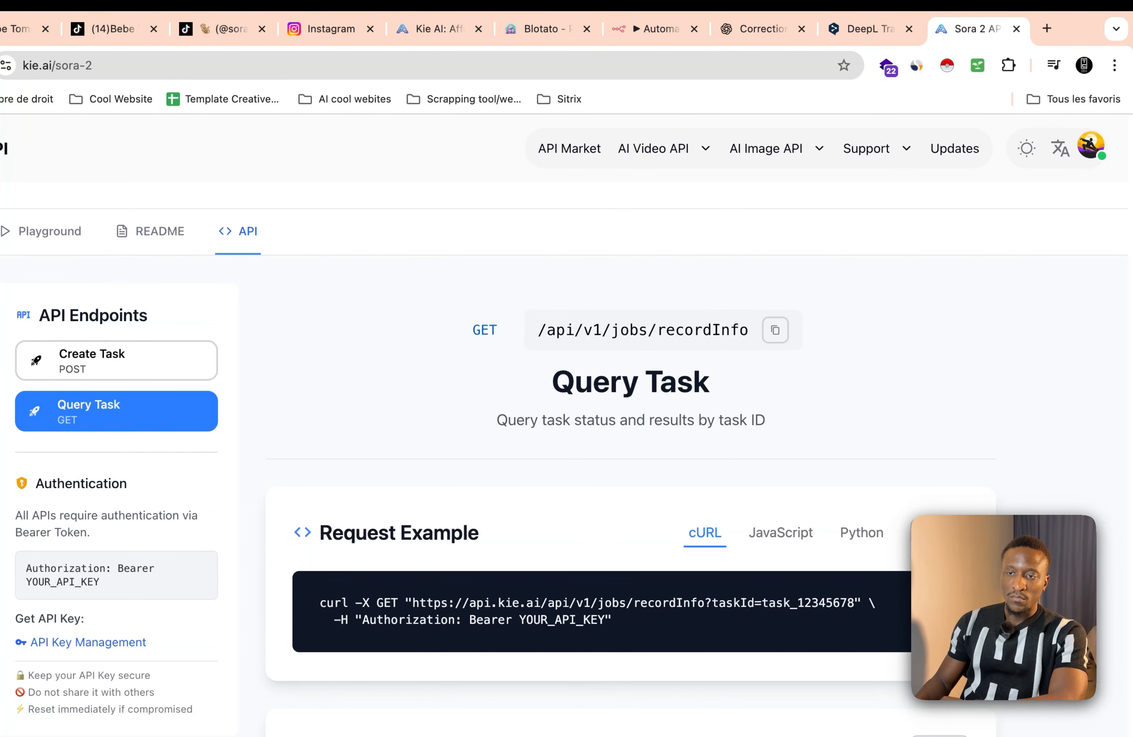
click(950, 586)
Step: Return to the n8n workflow, open the HTTP Request node and import the copied Query Task cURL command
click(665, 28)
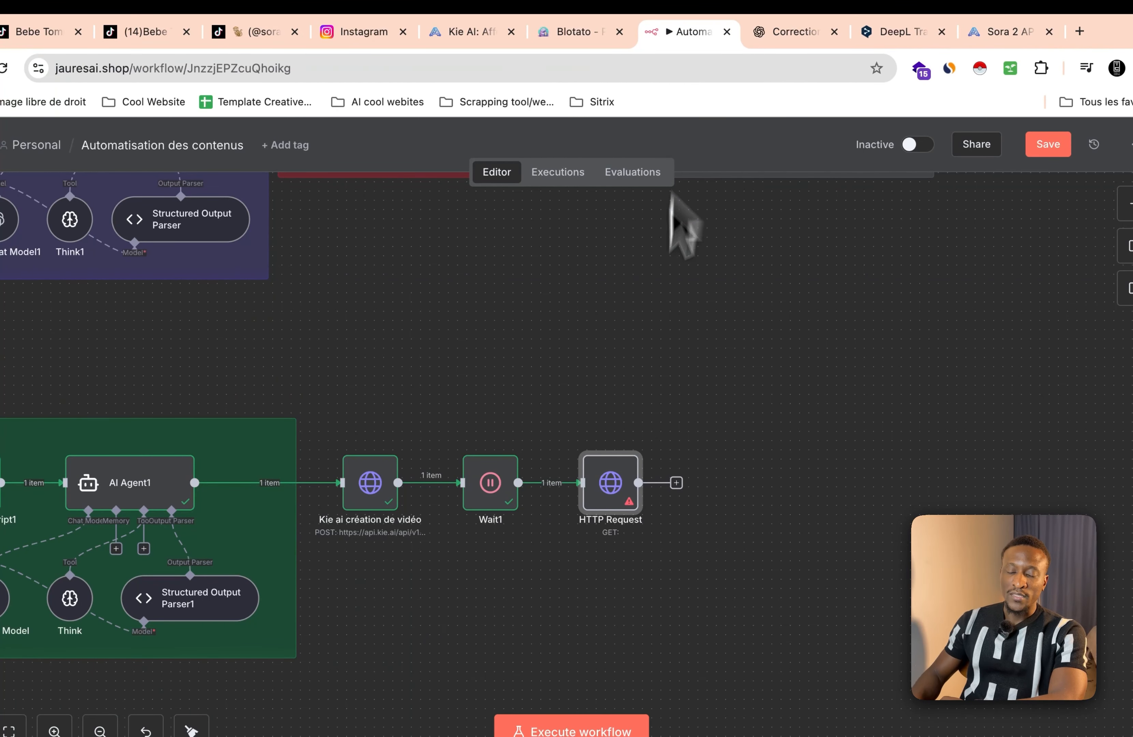
double_click(610, 482)
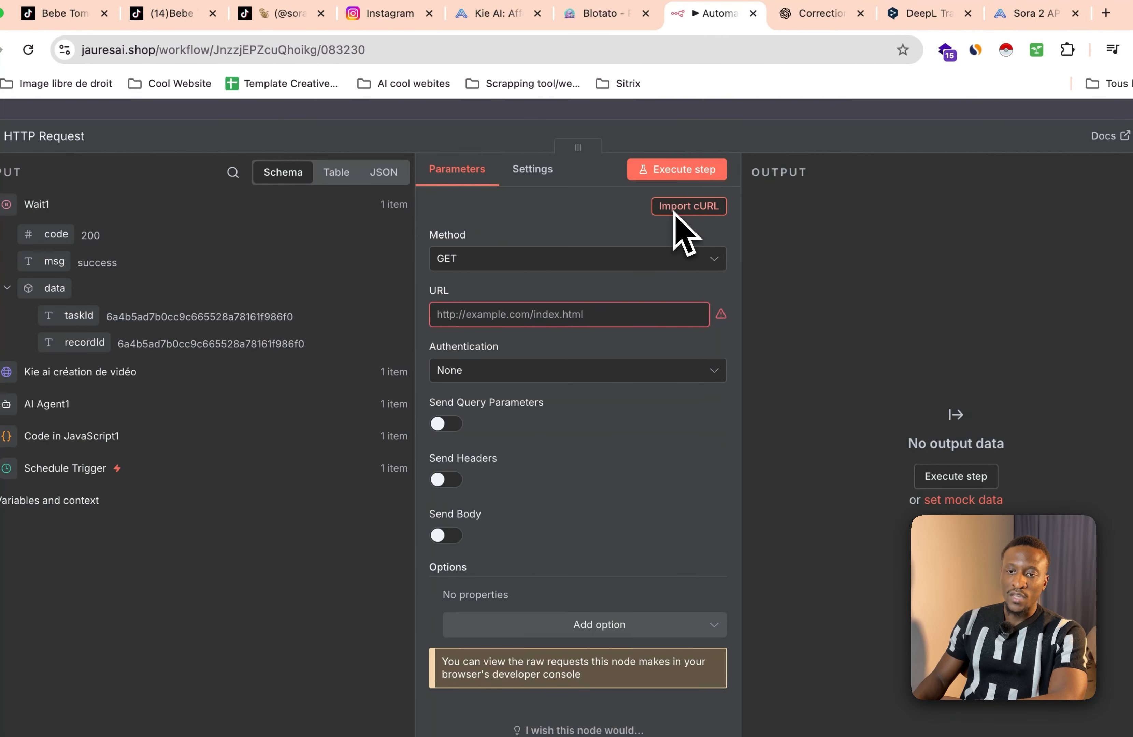
click(684, 211)
key(super+v)
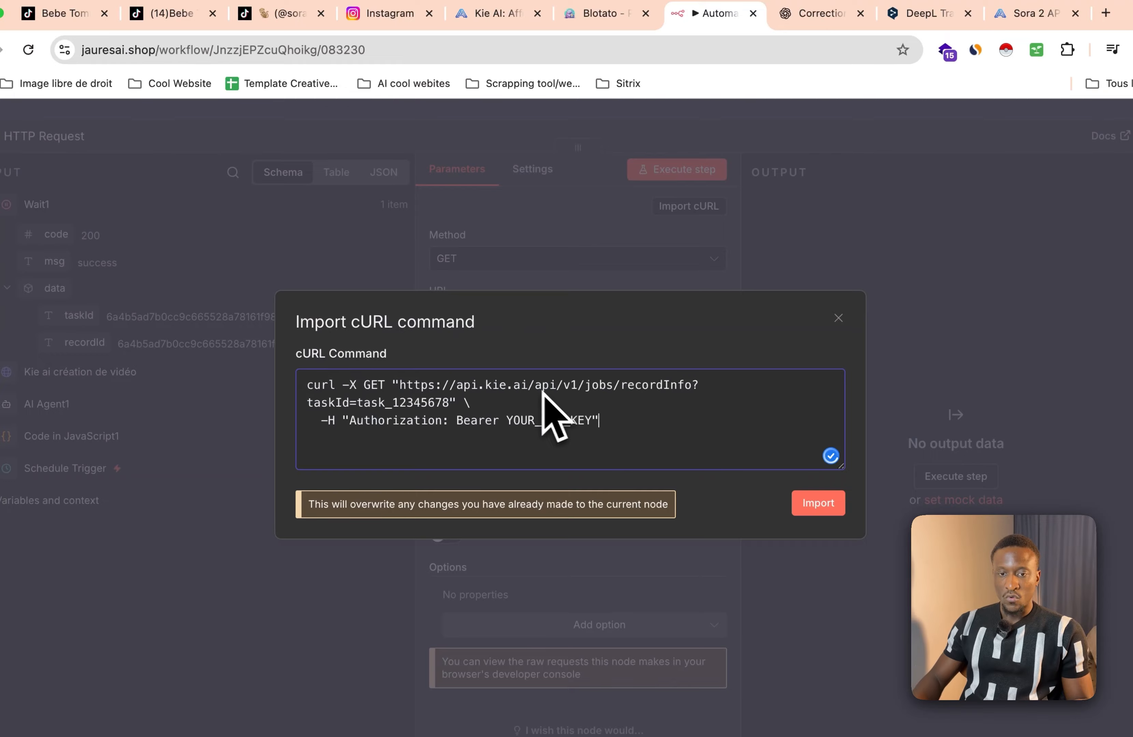
click(817, 506)
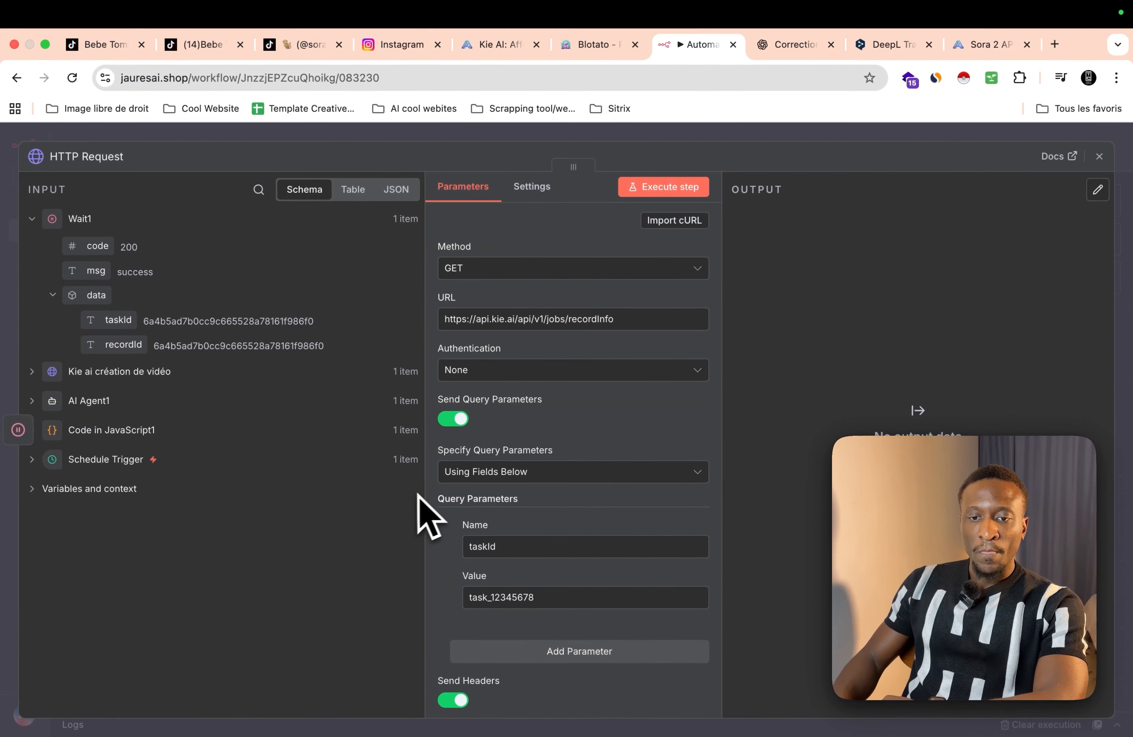
Step: Turn off Send Headers in the HTTP Request node
scroll(455, 469, down, 3)
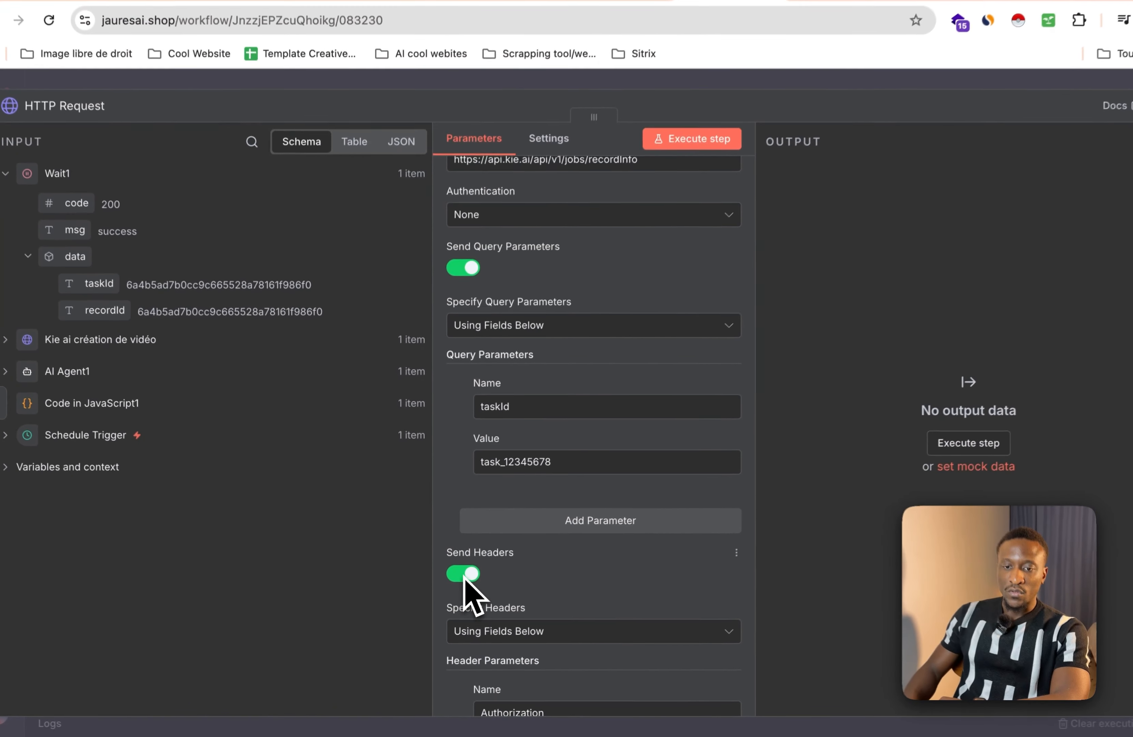
click(454, 587)
scroll(453, 591, down, 3)
scroll(454, 588, up, 5)
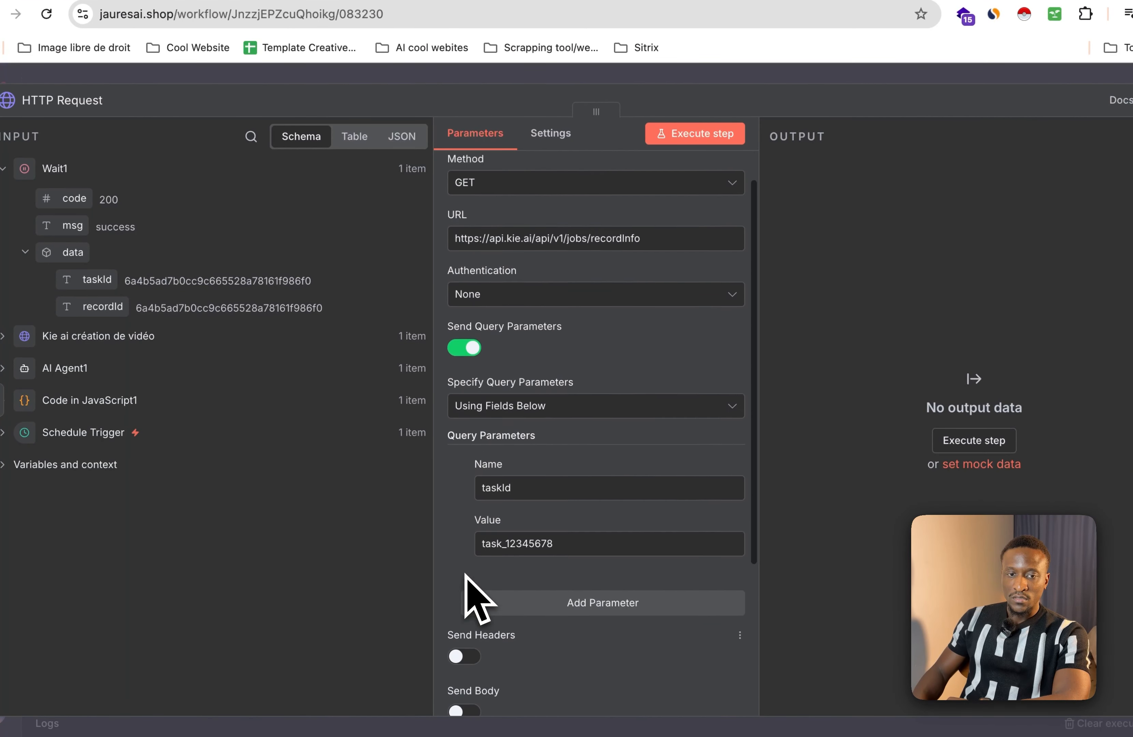
scroll(465, 574, up, 2)
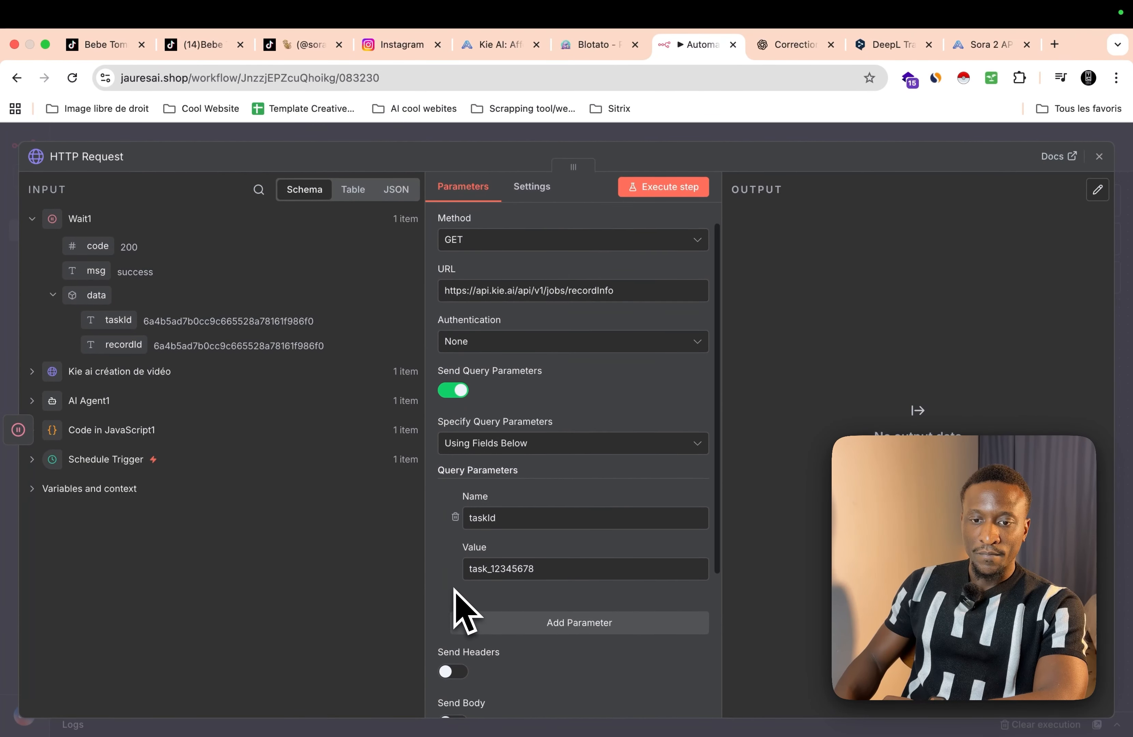
scroll(468, 605, up, 2)
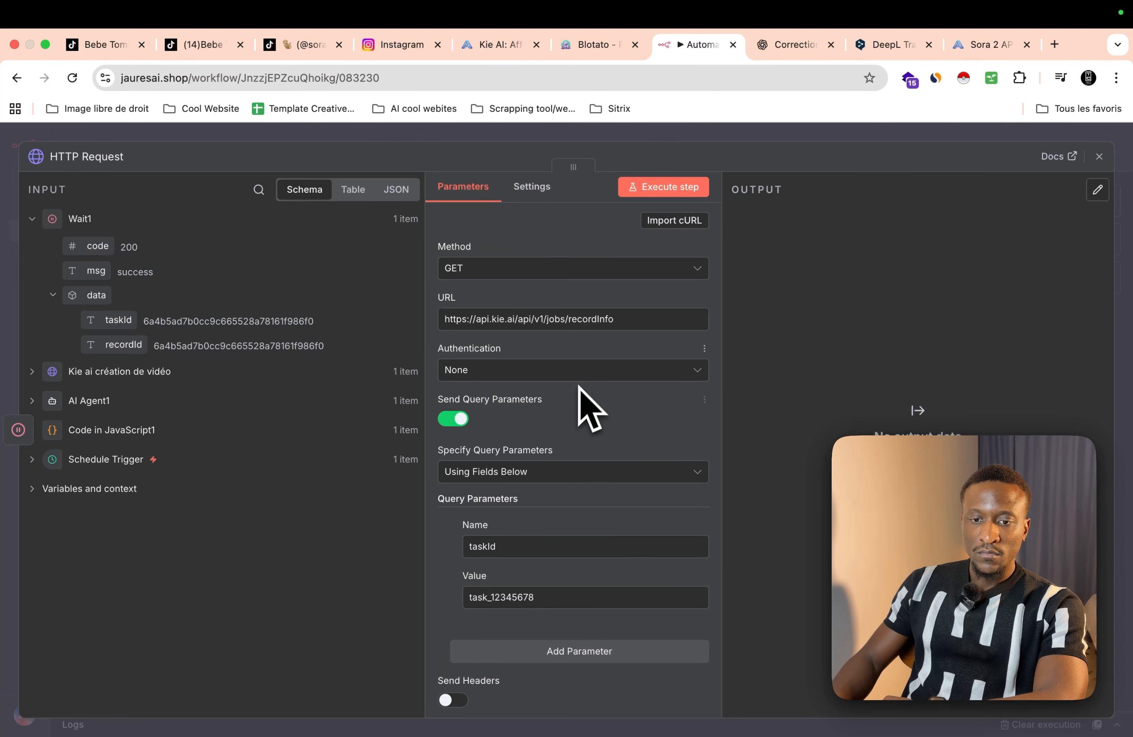
Step: Set the HTTP Request node's authentication to Generic Credential Type with Header Auth and the KIE AI credential
click(526, 372)
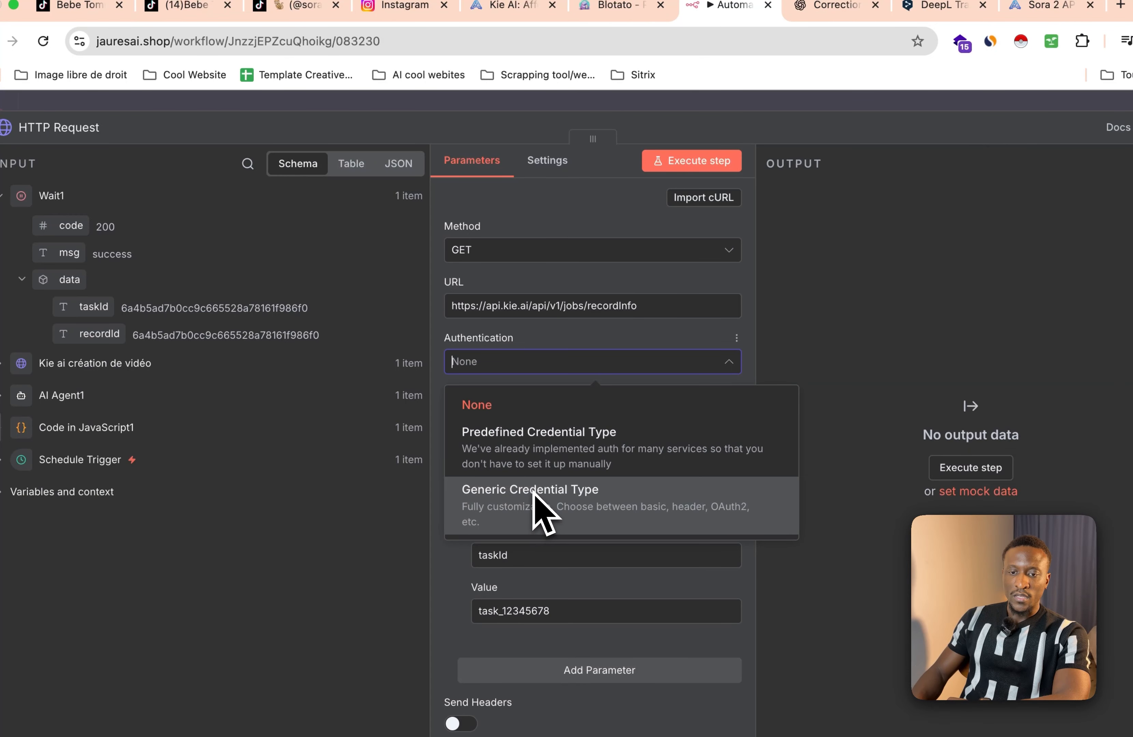
click(534, 496)
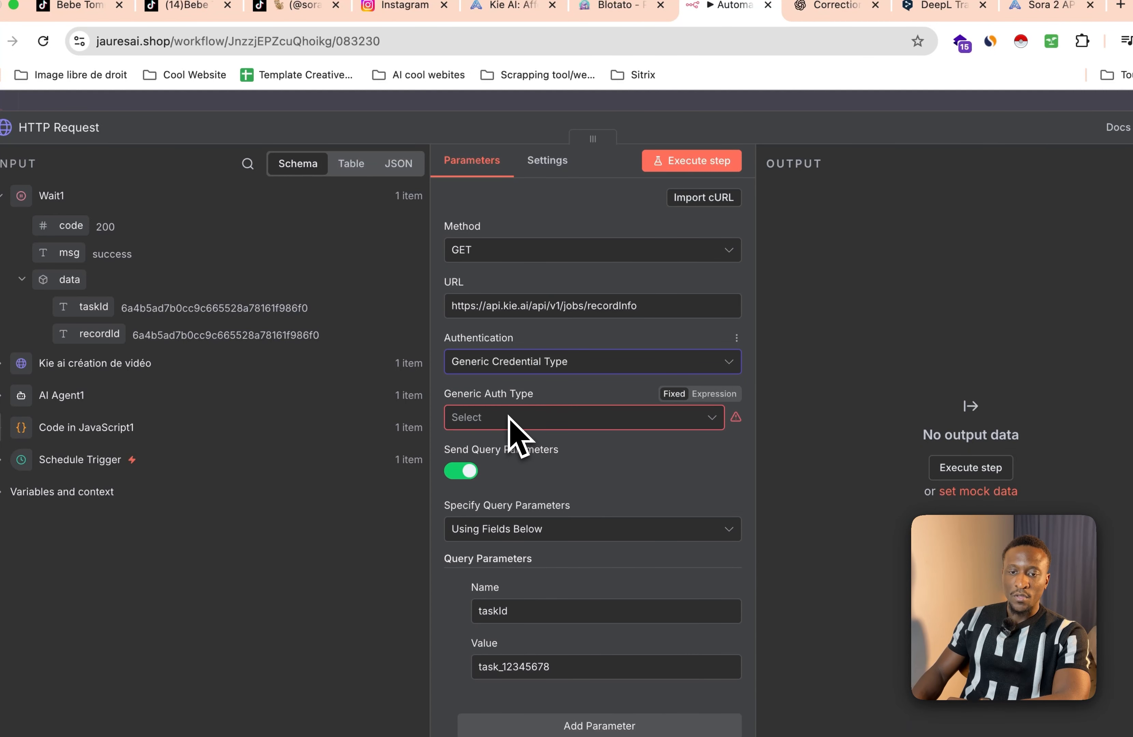
click(509, 423)
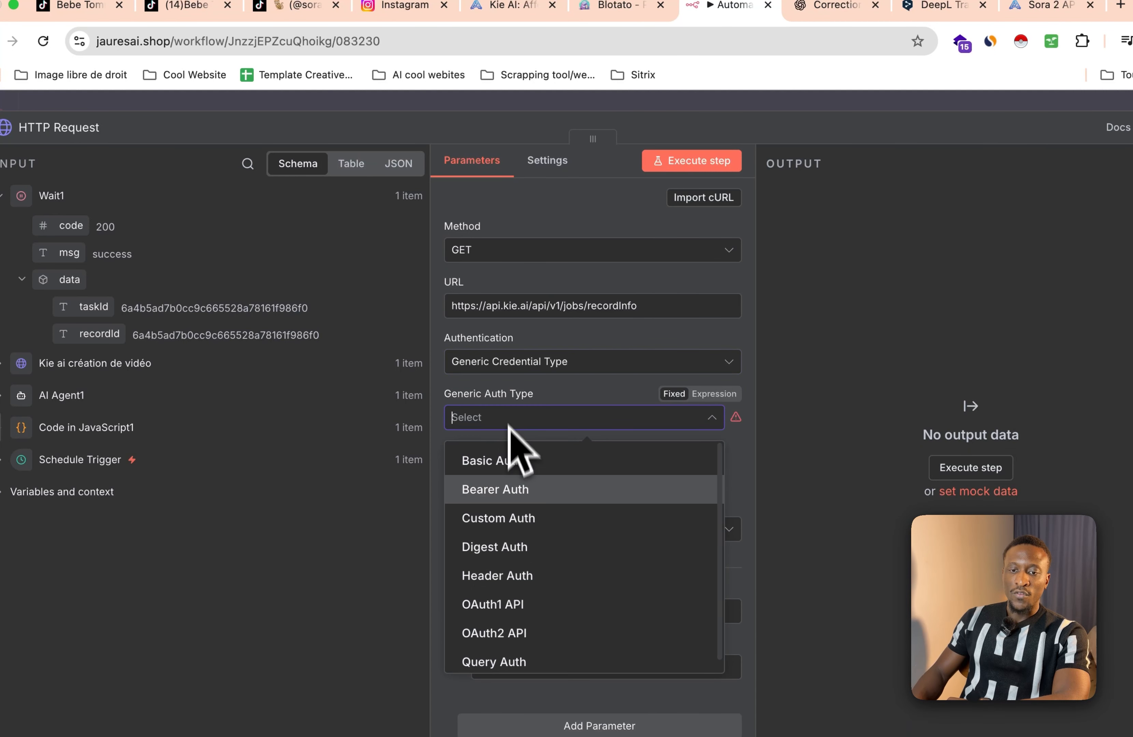
click(522, 586)
click(514, 470)
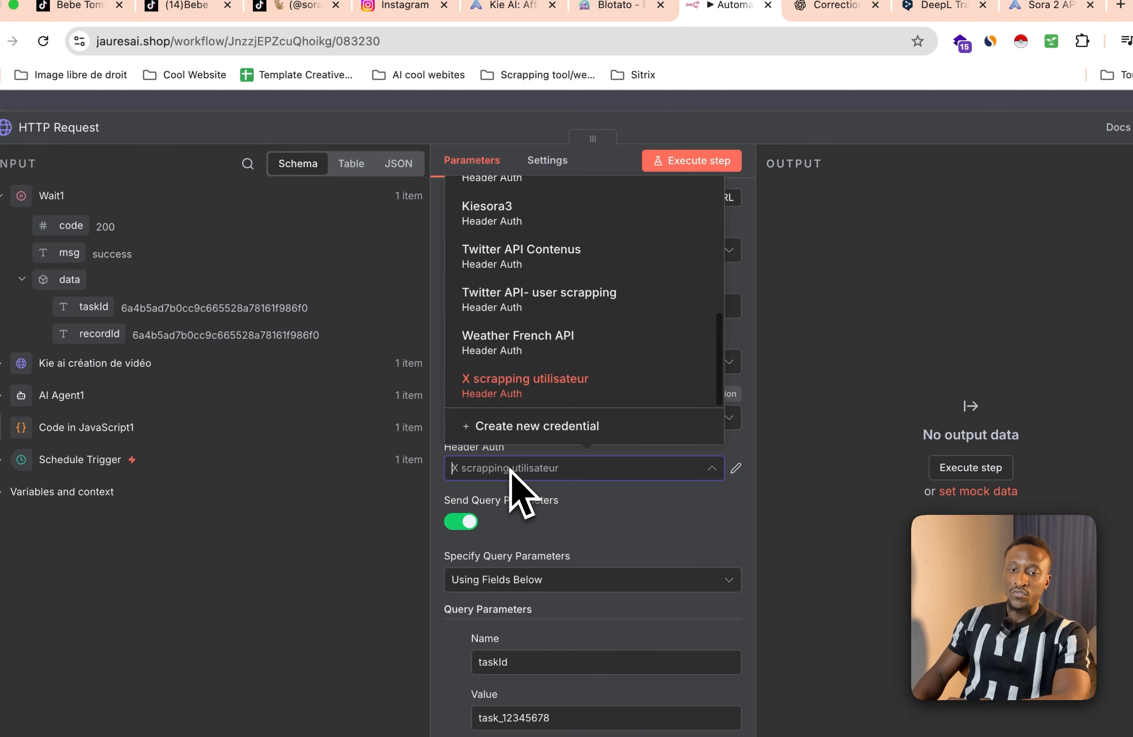
scroll(514, 287, up, 3)
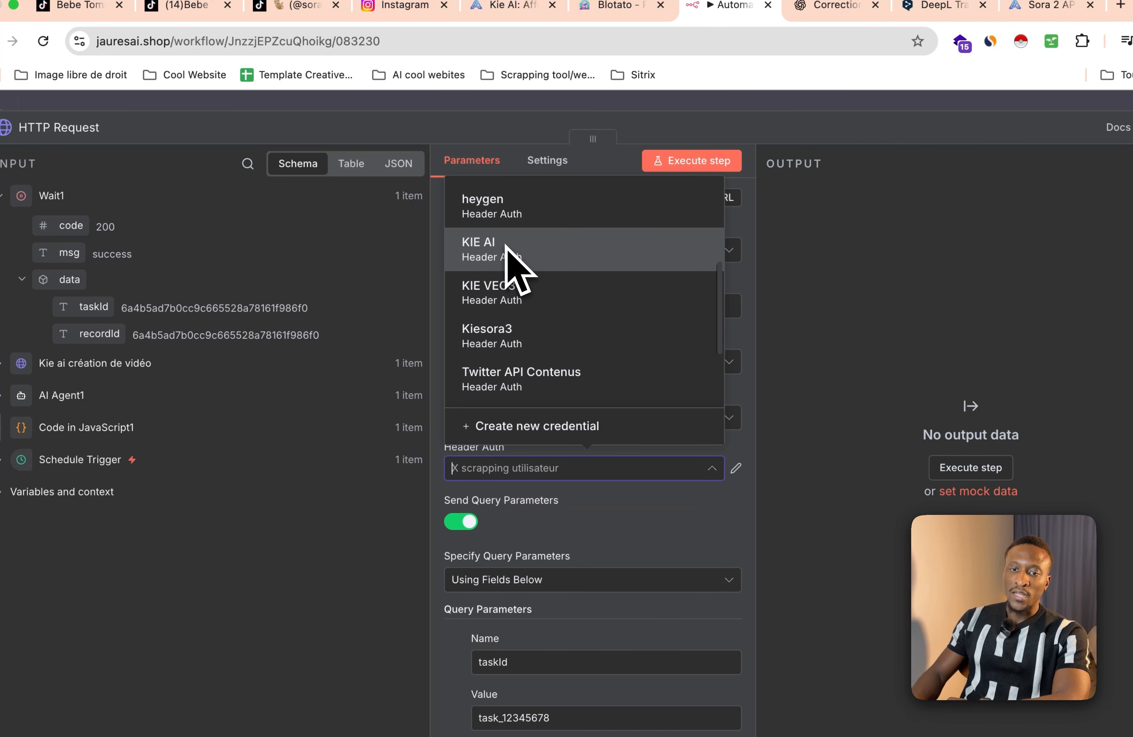
click(508, 249)
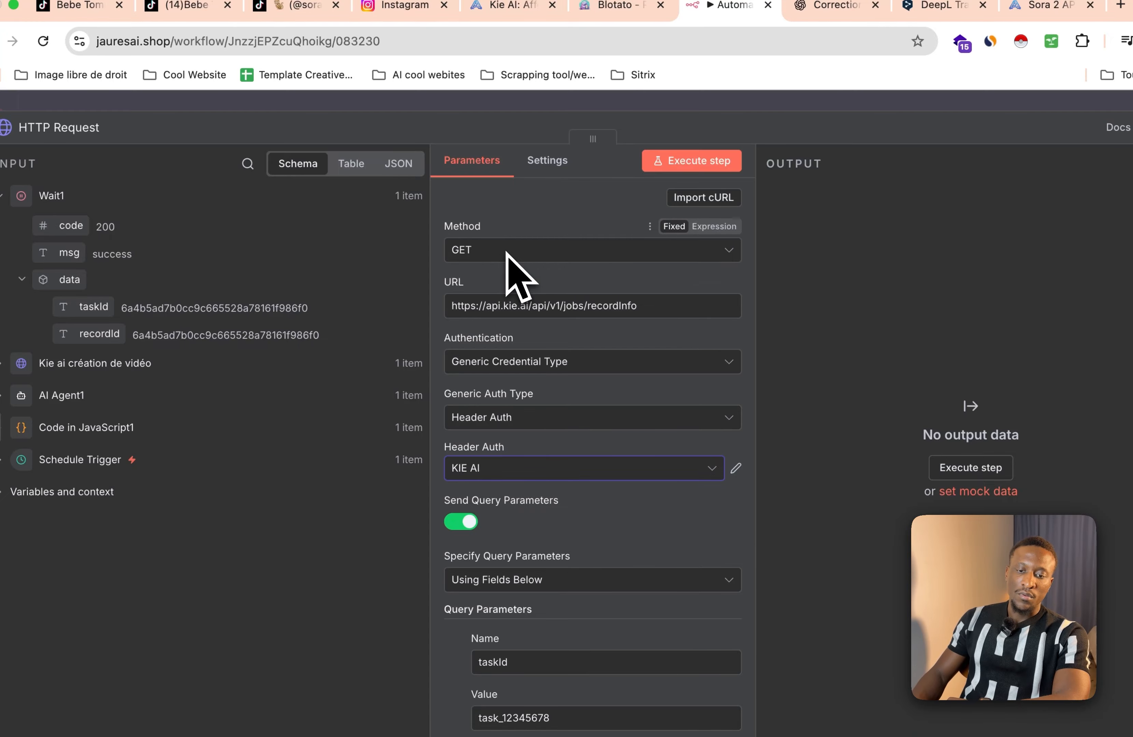
Step: Replace the taskId query parameter's value with the expression {{ $json.data.taskId }} from the Wait1 node's data
scroll(511, 288, down, 8)
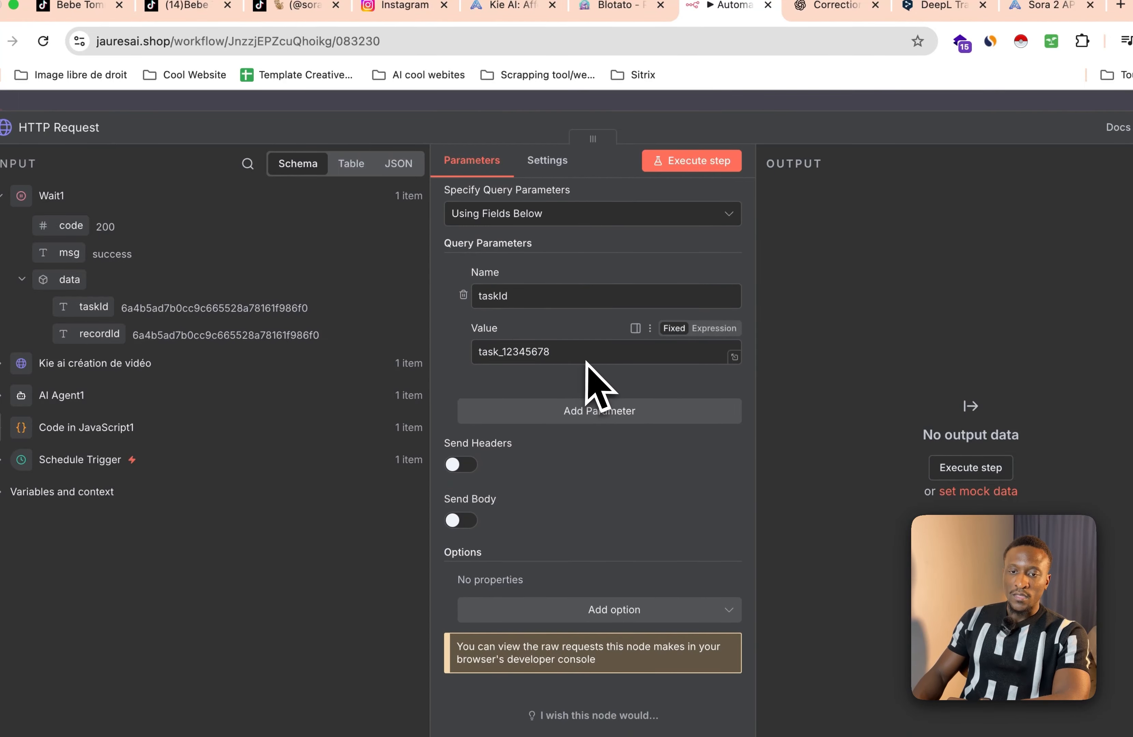
drag(586, 360, 475, 357)
click(714, 328)
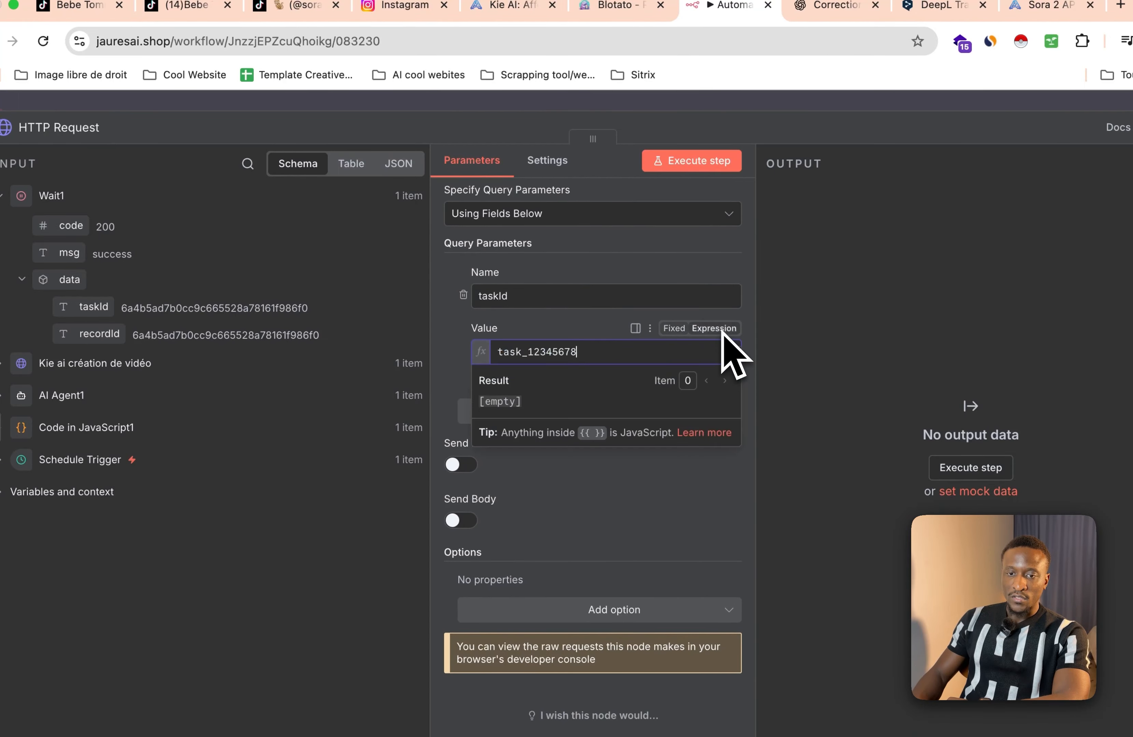
drag(643, 354, 478, 357)
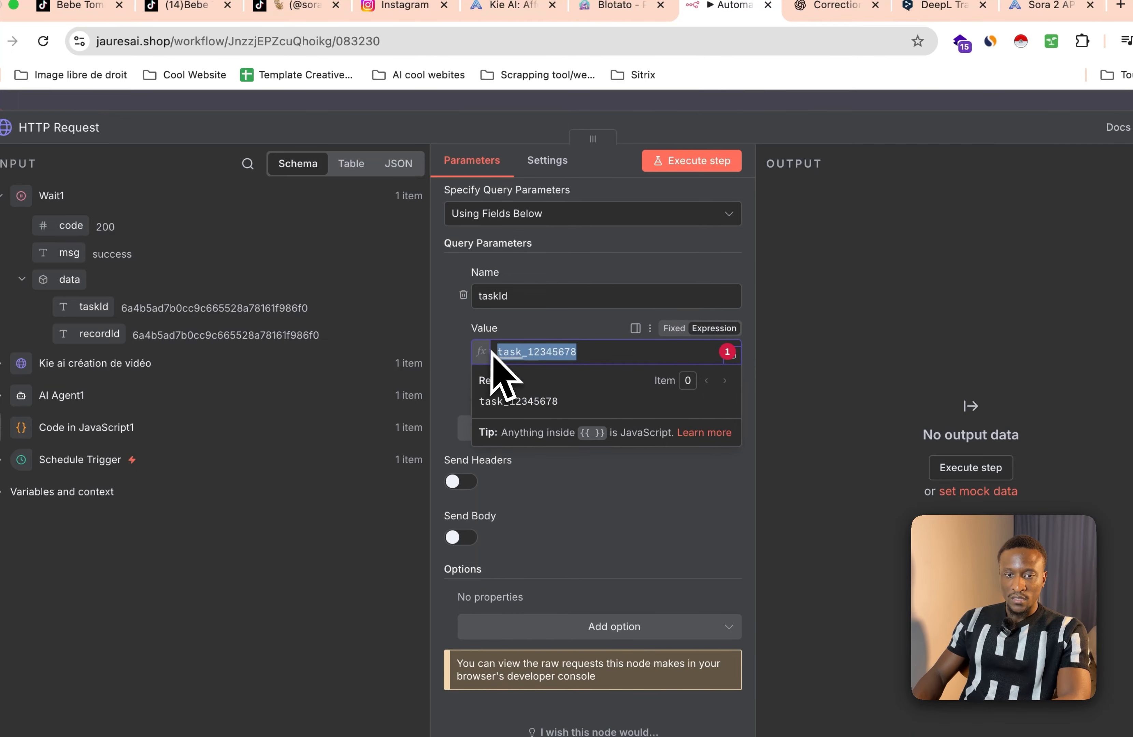
key(BackSpace)
drag(105, 316, 545, 378)
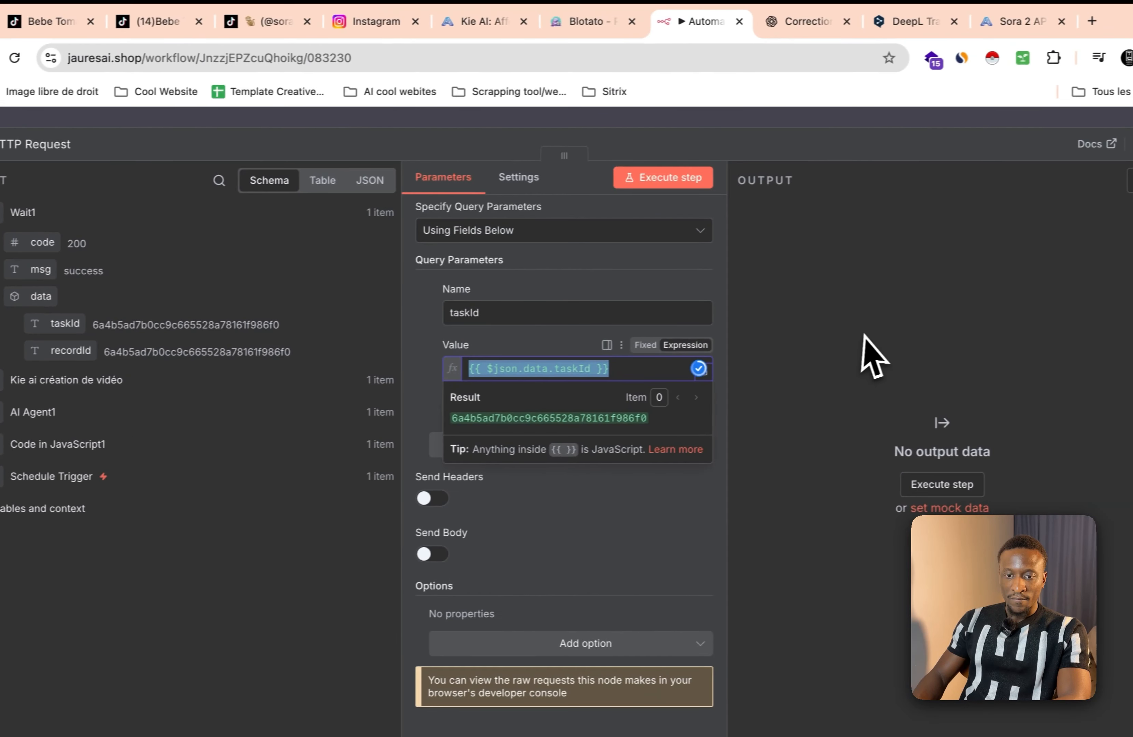
click(916, 340)
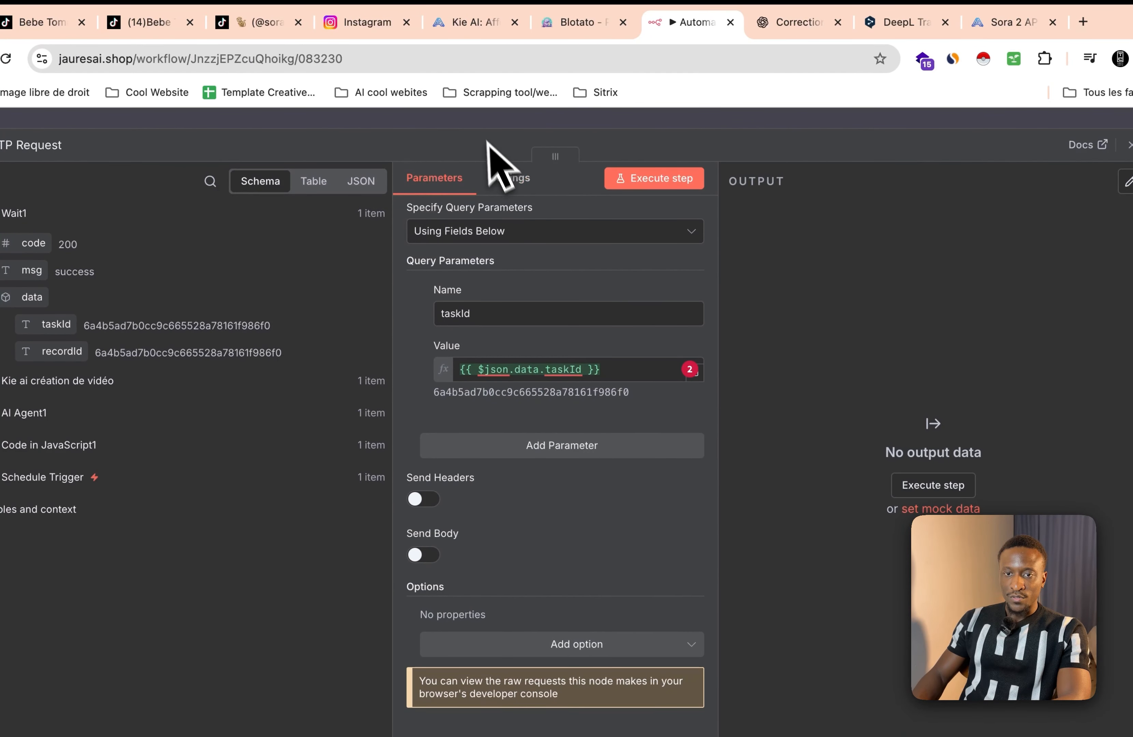
Step: Close the HTTP Request node's settings and execute the node
click(481, 125)
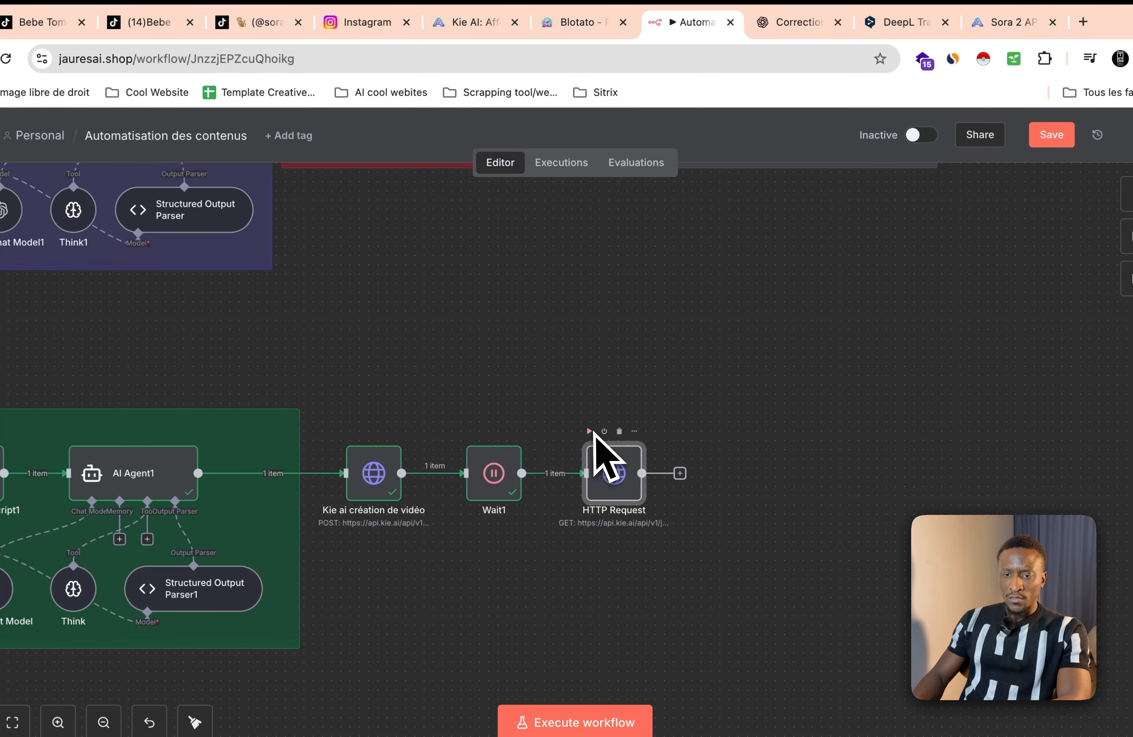
click(590, 431)
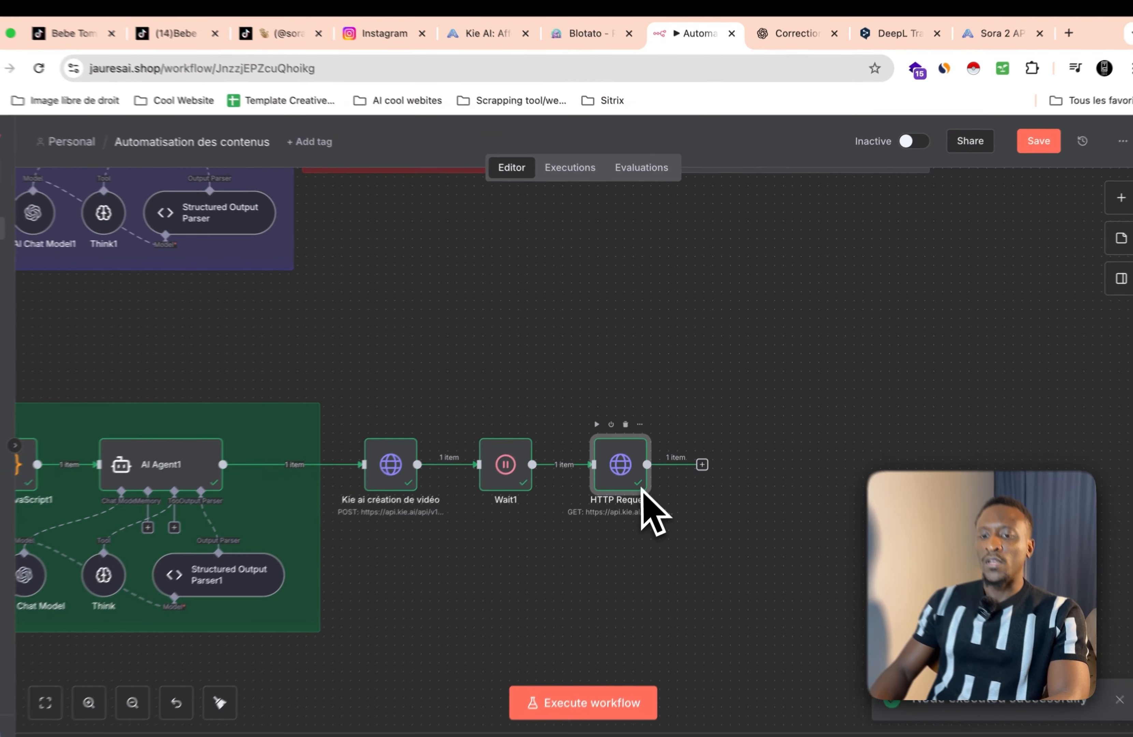
scroll(588, 466, up, 4)
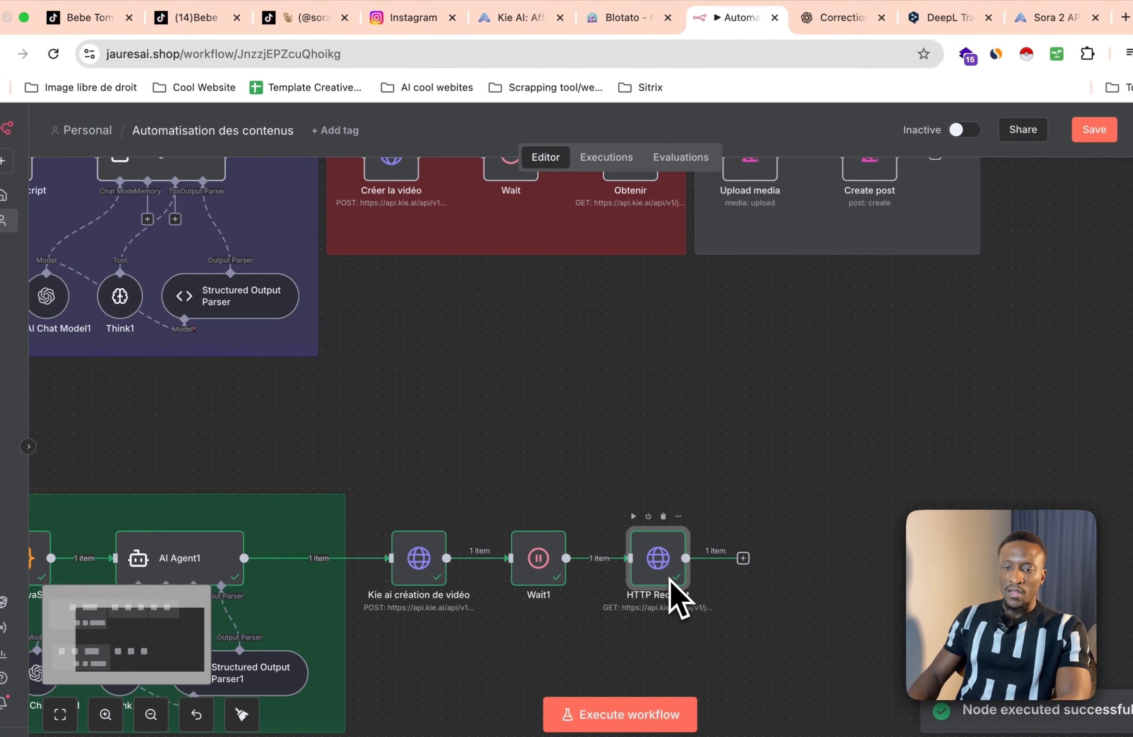
Step: Rename the HTTP Request node as "Obtenir la vidéo" and close its settings
double_click(641, 553)
click(110, 157)
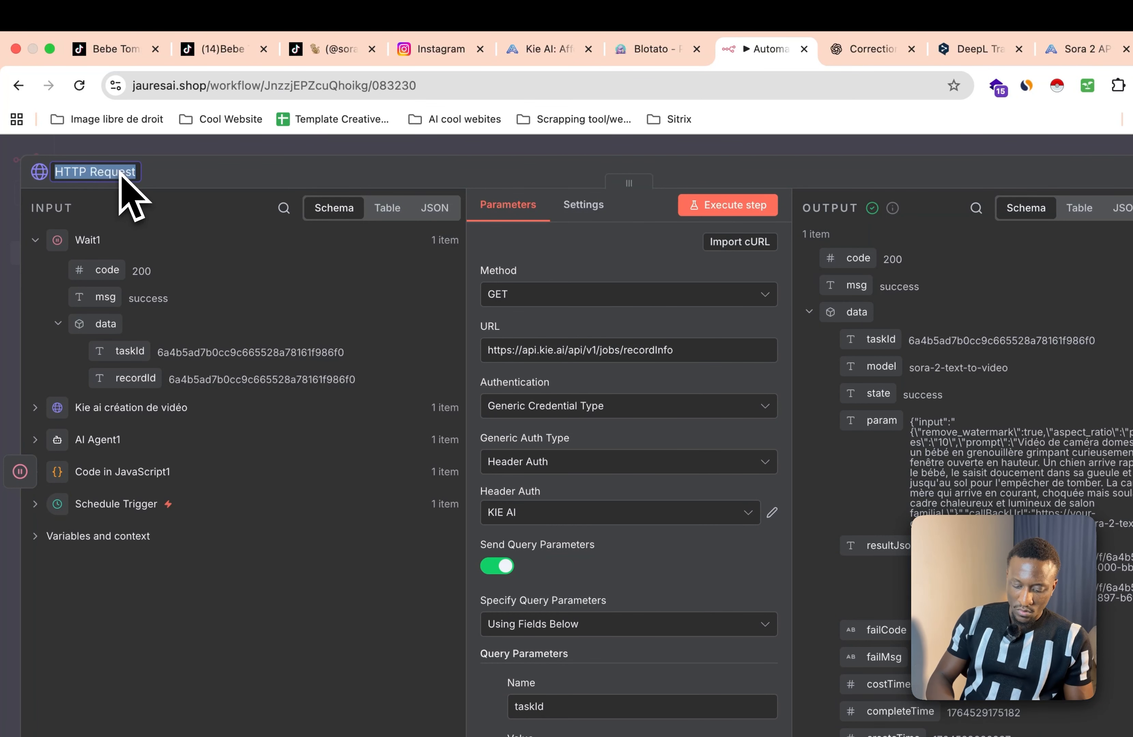
text(Obtn)
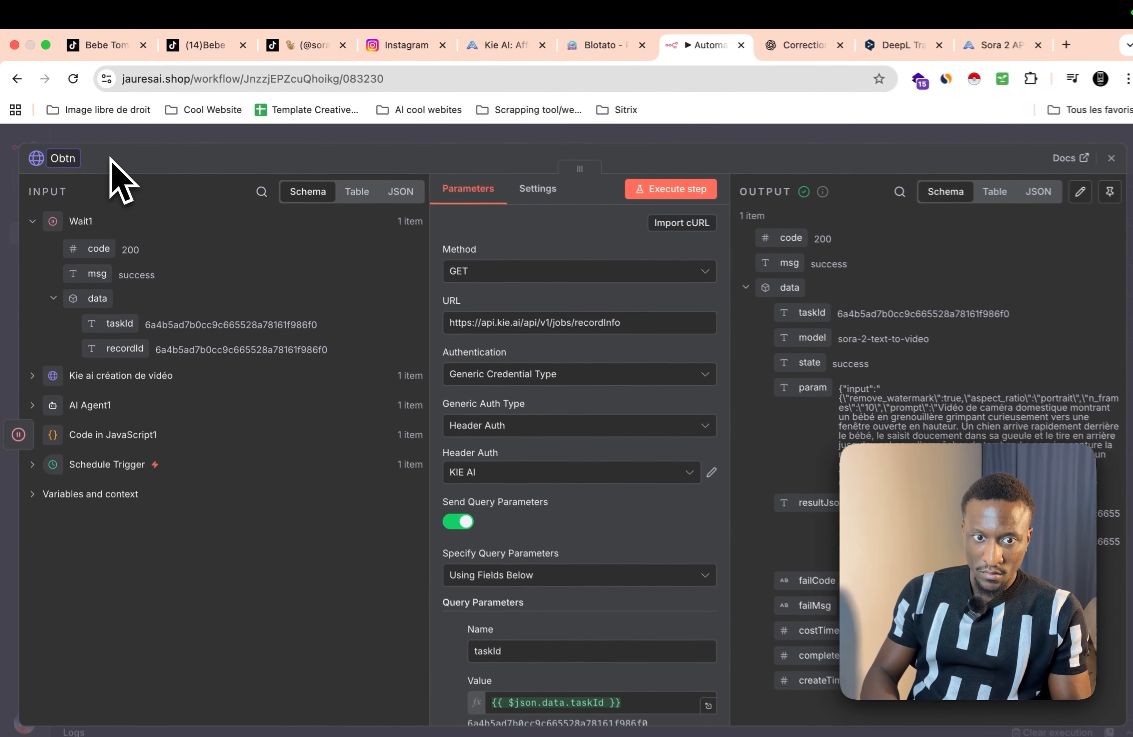
key(BackSpace)
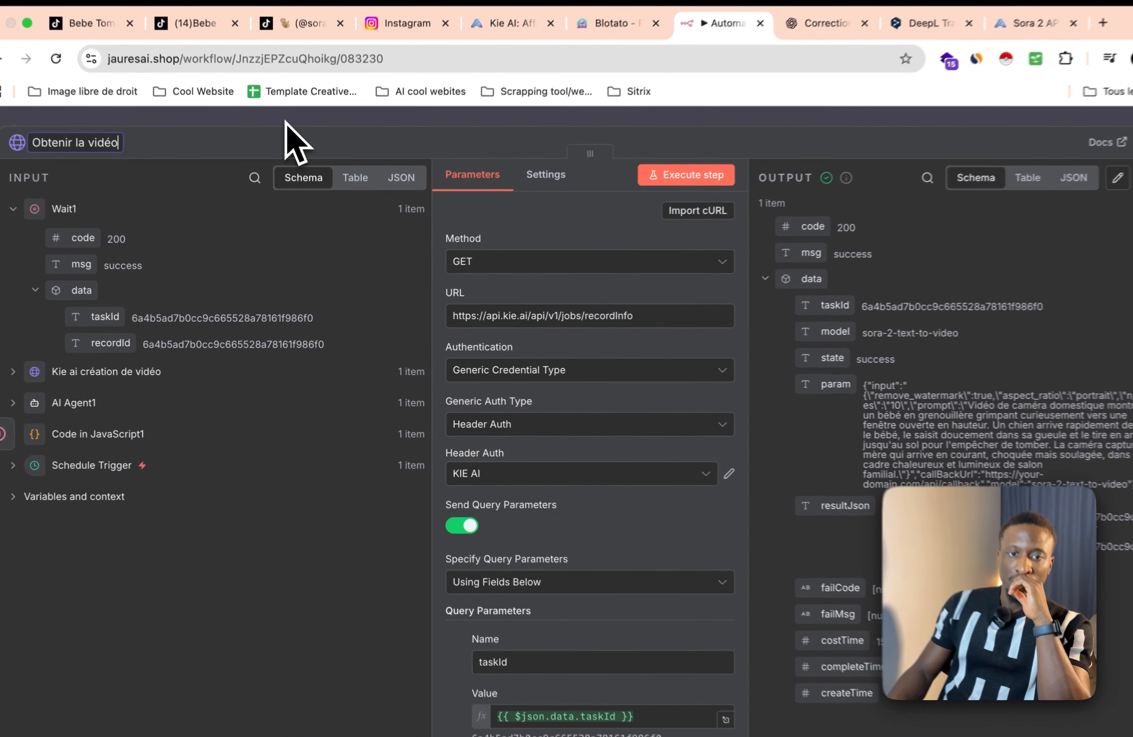
click(278, 136)
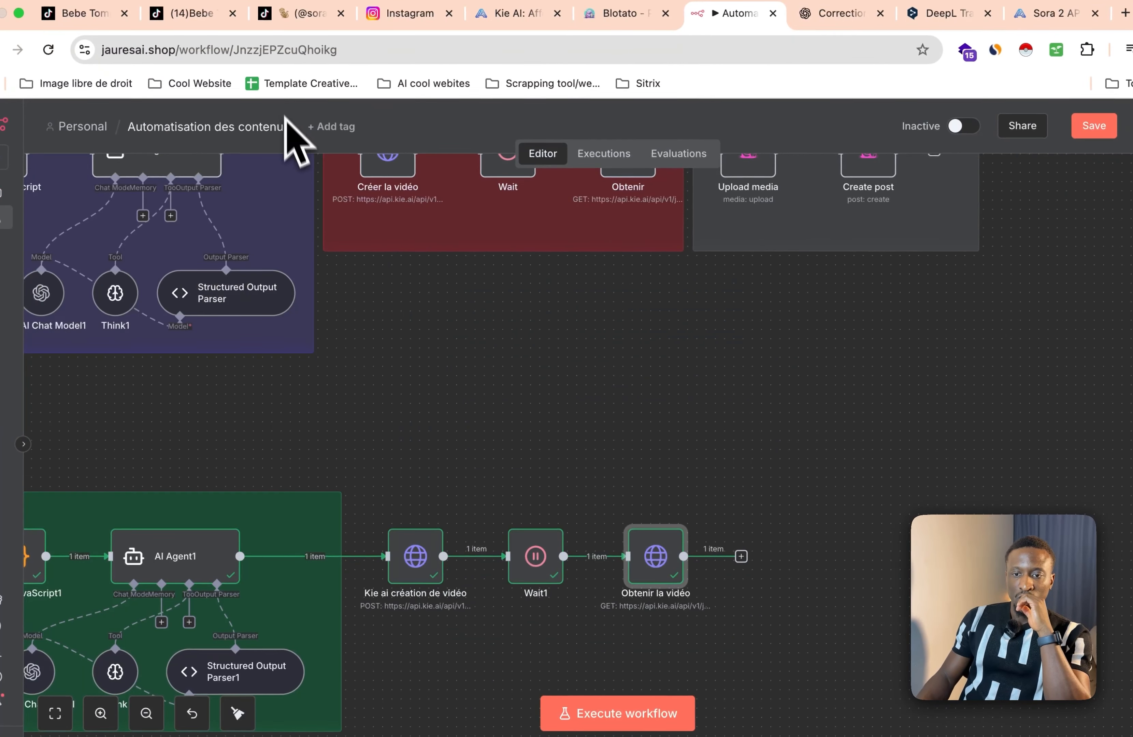
scroll(611, 597, down, 2)
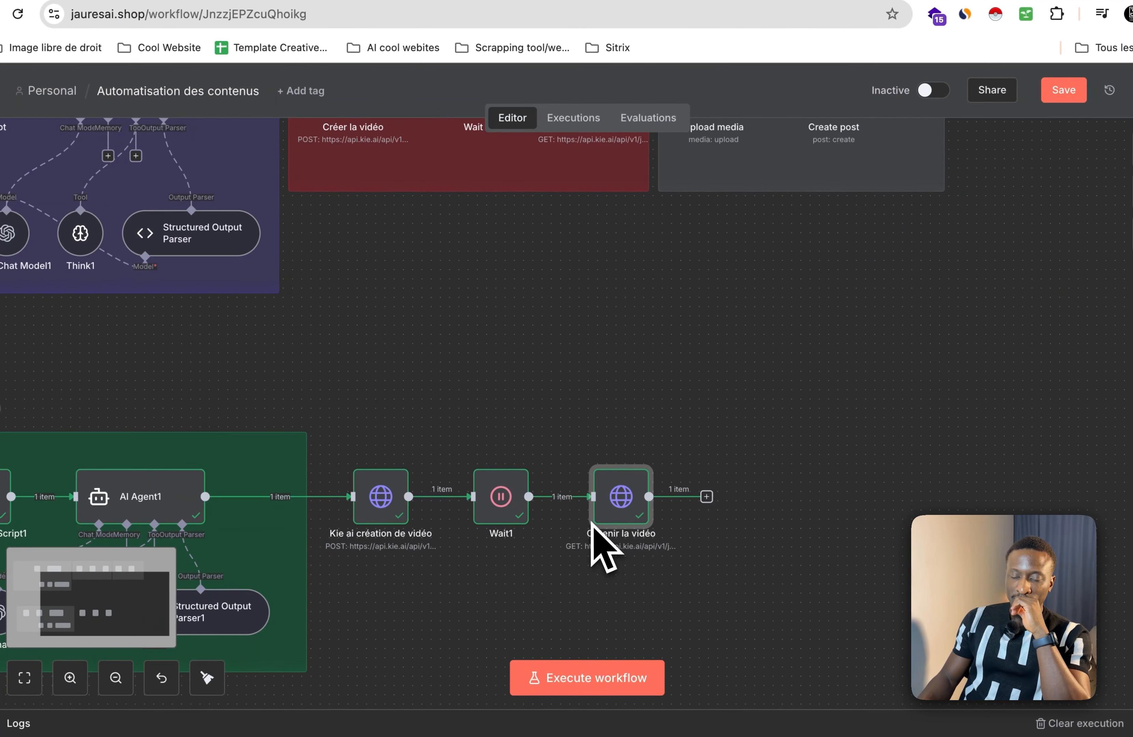
scroll(593, 526, right, 3)
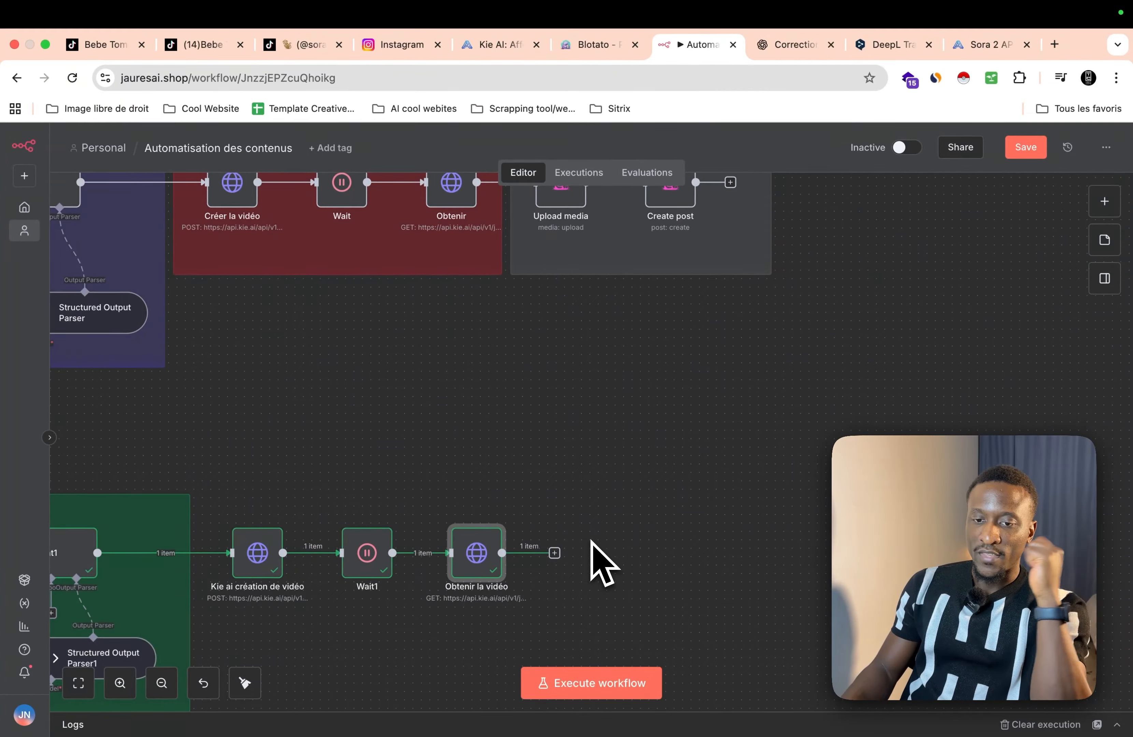
scroll(601, 563, up, 2)
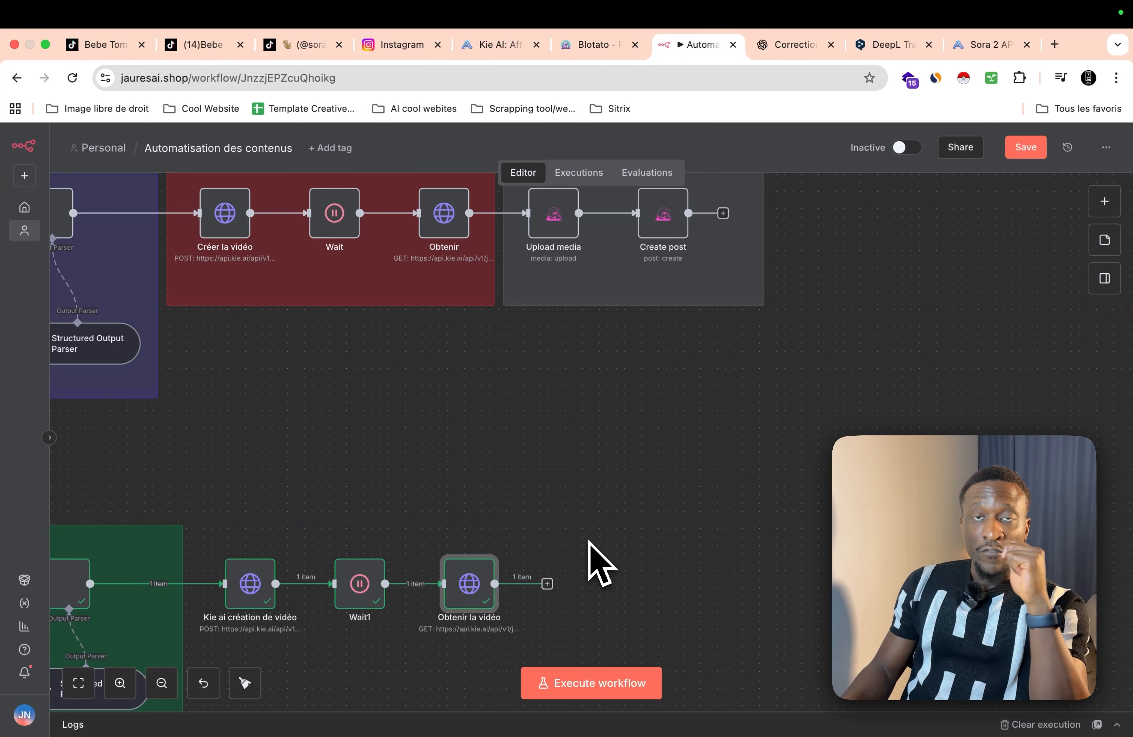
scroll(589, 543, up, 3)
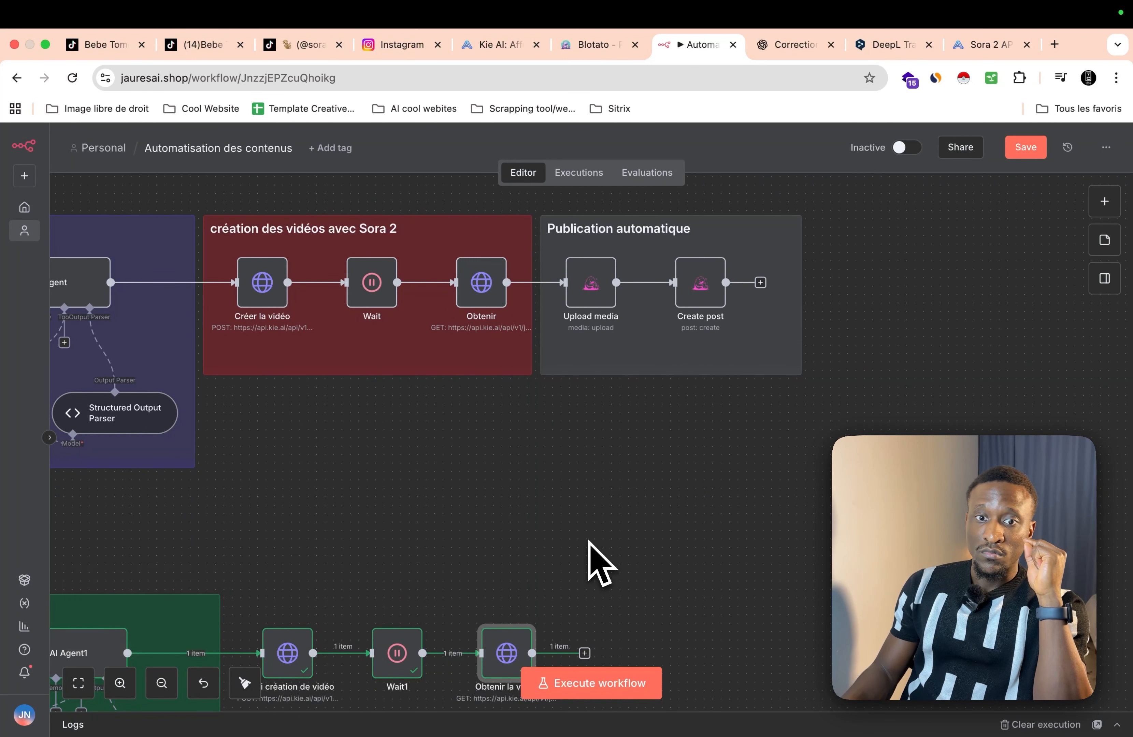
Step: Place a copy of the red "création des vidéos avec Sora 2" sticky note behind the three new video nodes and recolour it green
scroll(589, 543, down, 2)
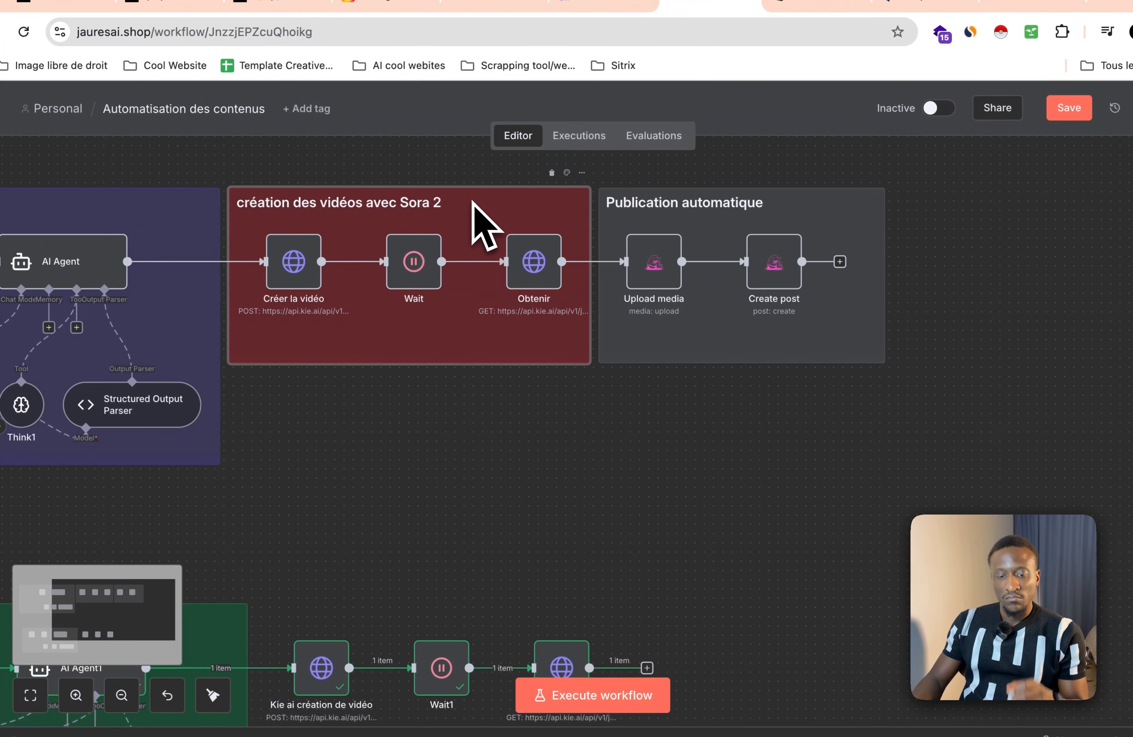
scroll(367, 435, down, 5)
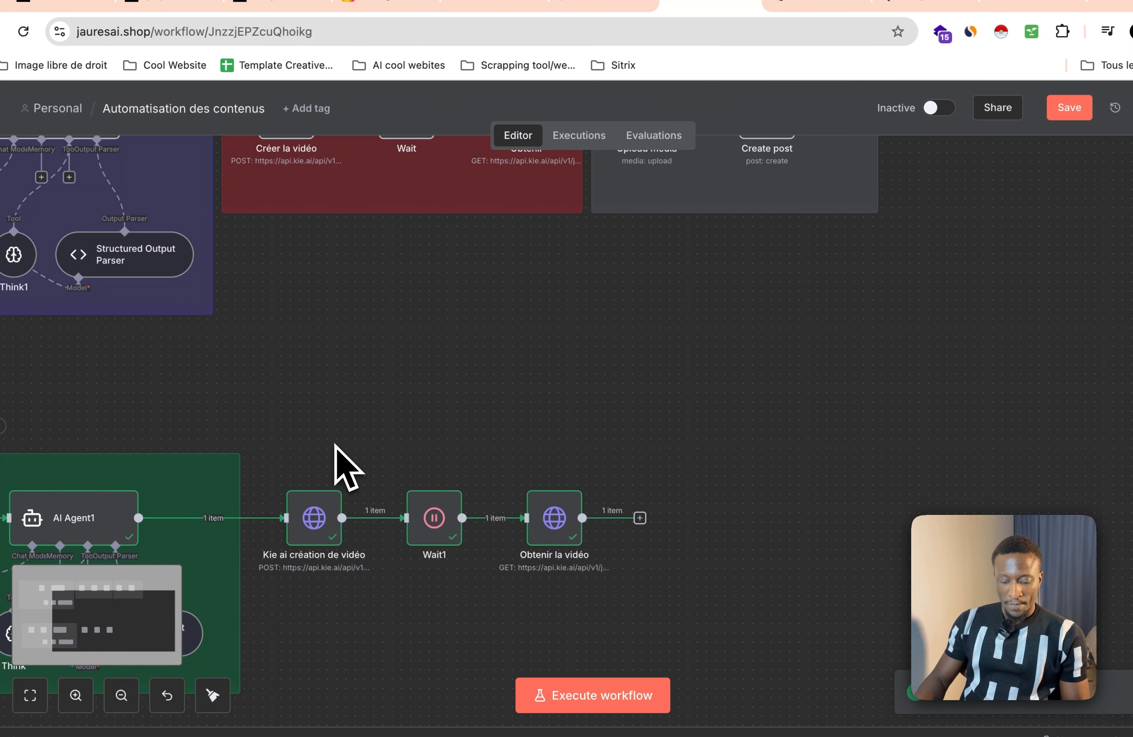
key(ctrl+v)
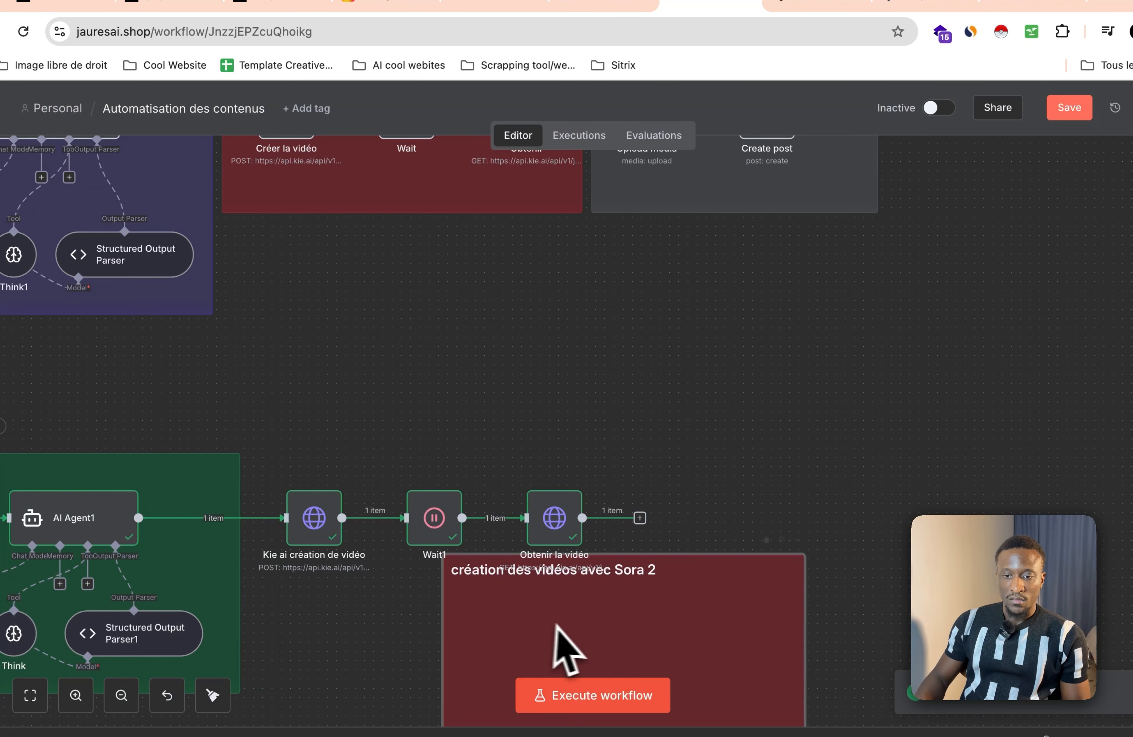
drag(561, 645, 390, 510)
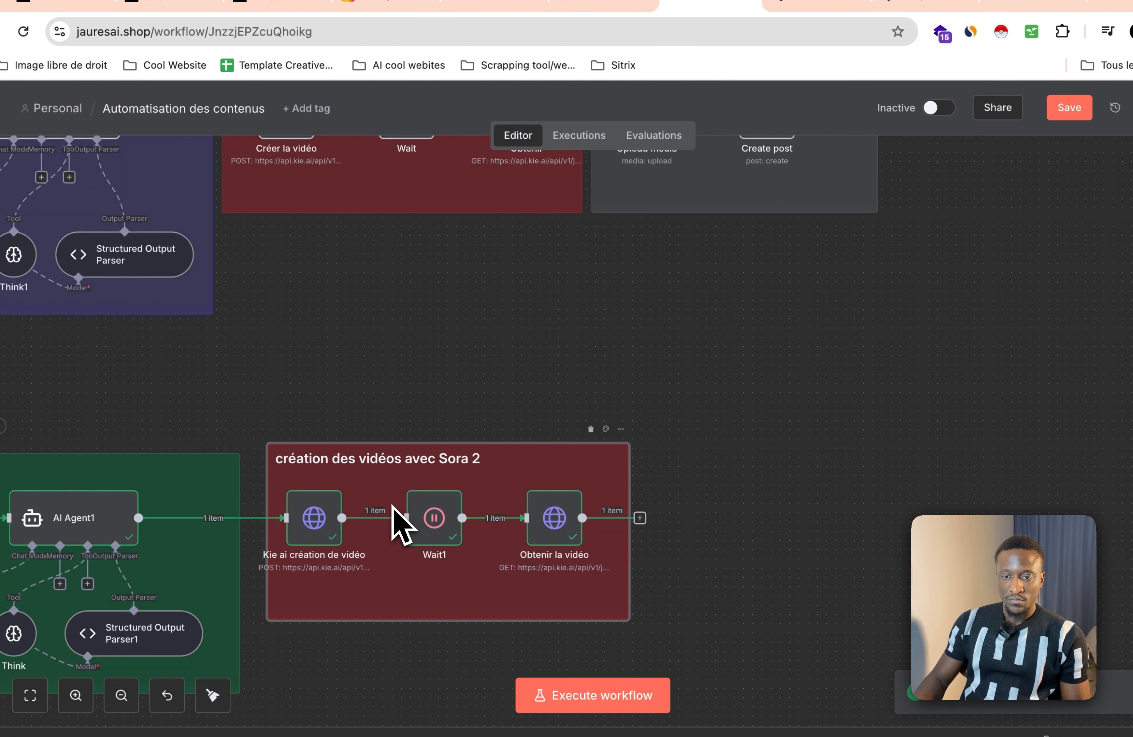
click(607, 429)
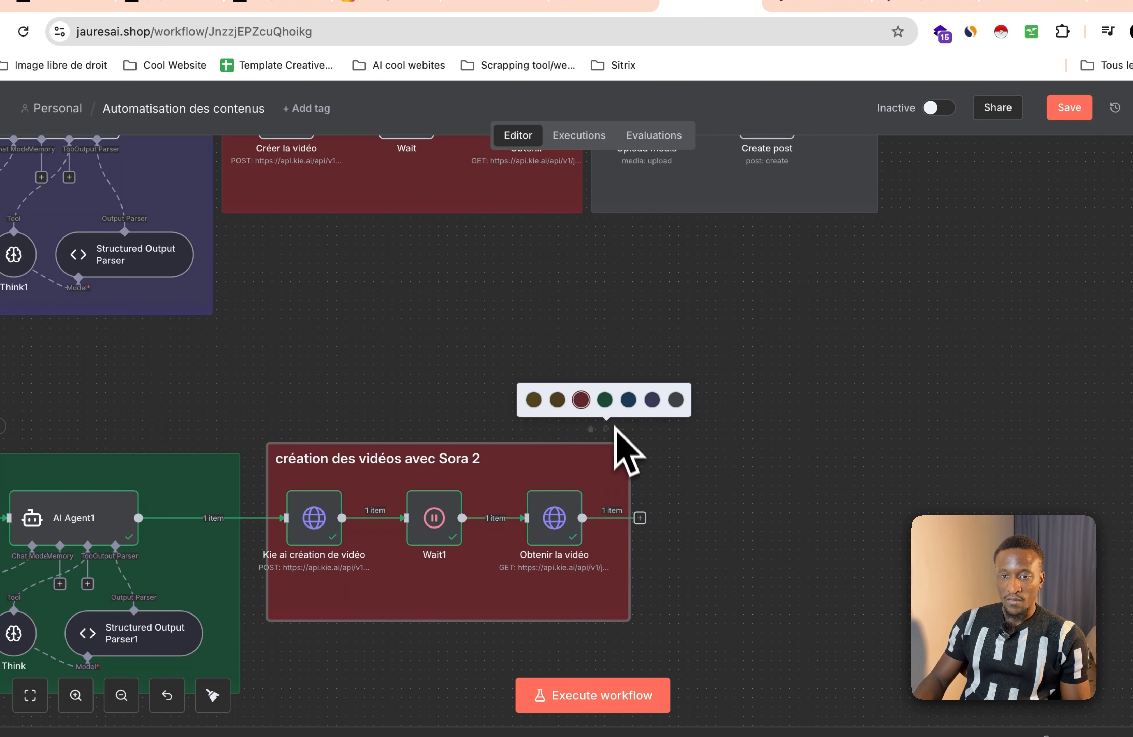
click(604, 400)
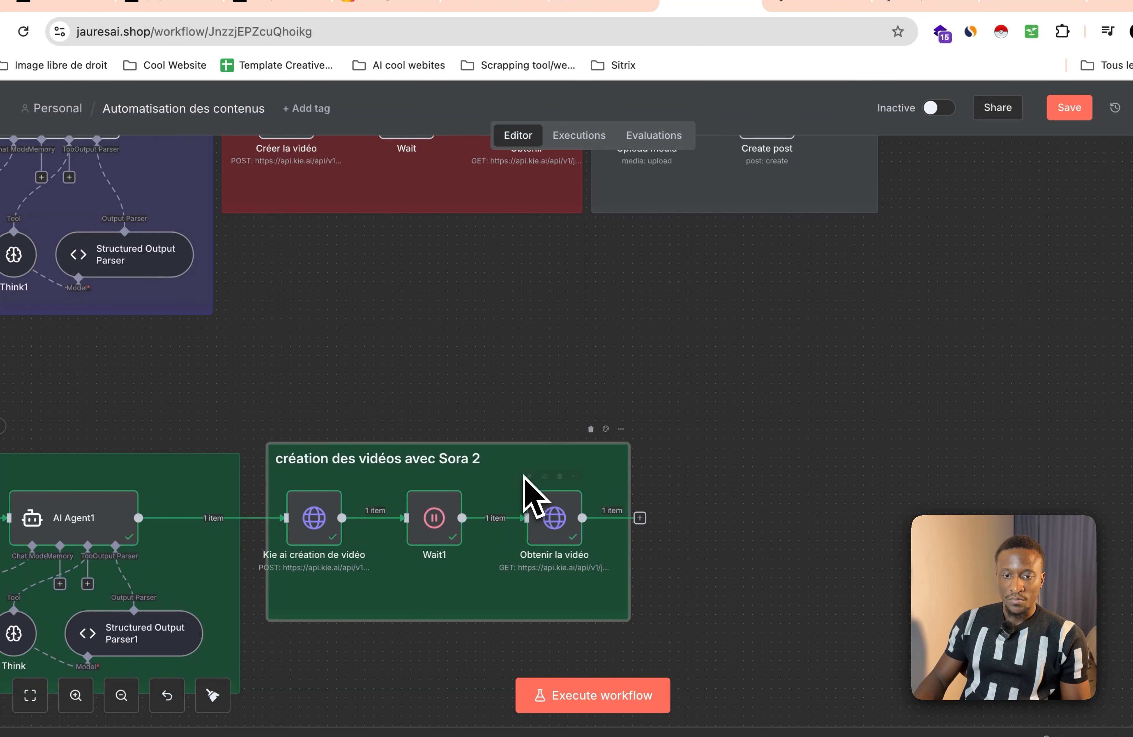
drag(495, 483, 496, 491)
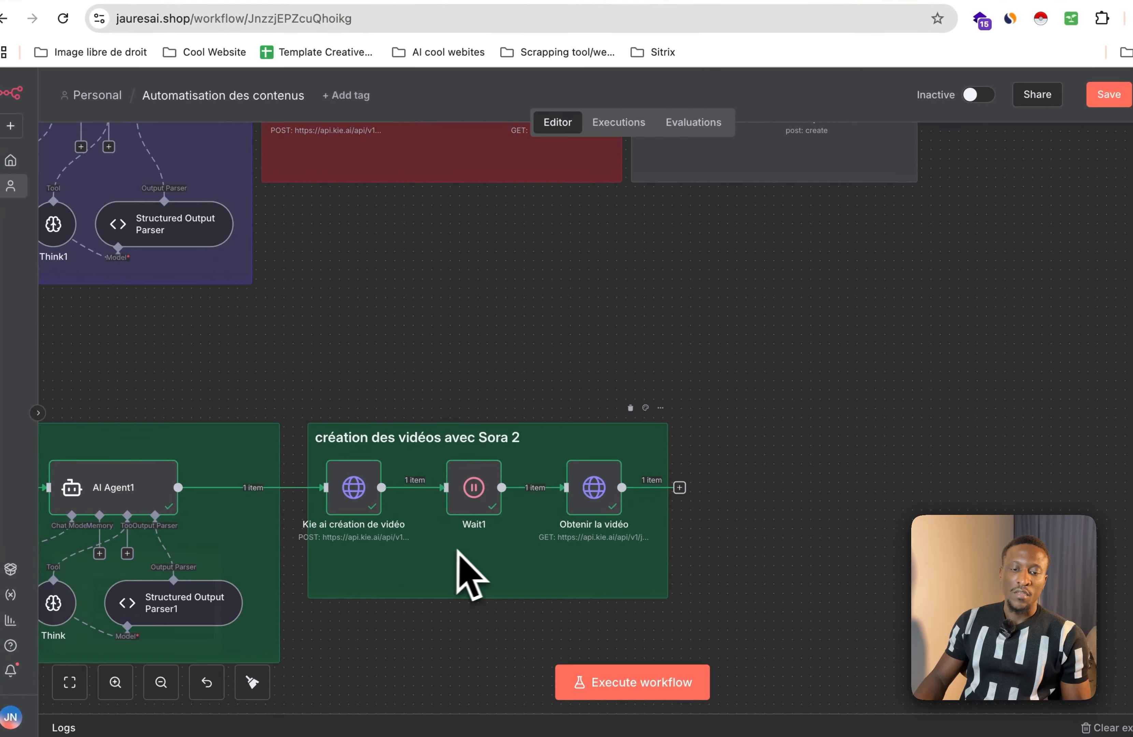
Step: Start adding a node after "Obtenir la vidéo", search for "blot" and open the Blotato node's details
scroll(406, 560, left, 15)
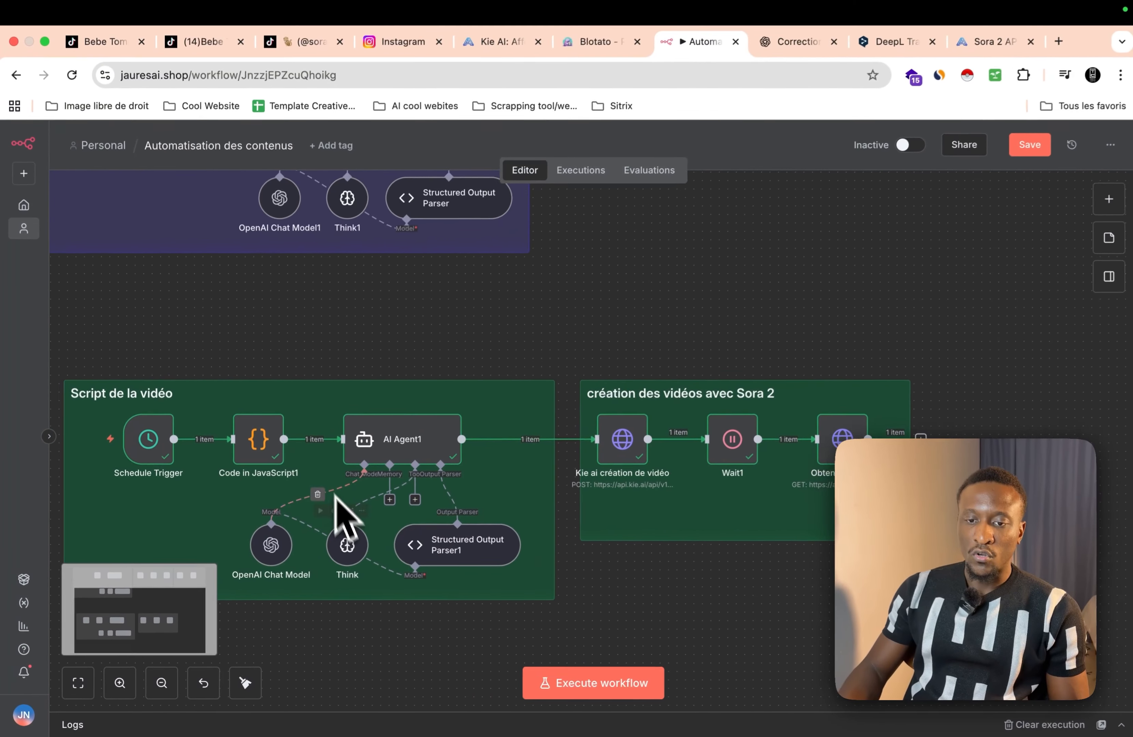
scroll(505, 515, right, 8)
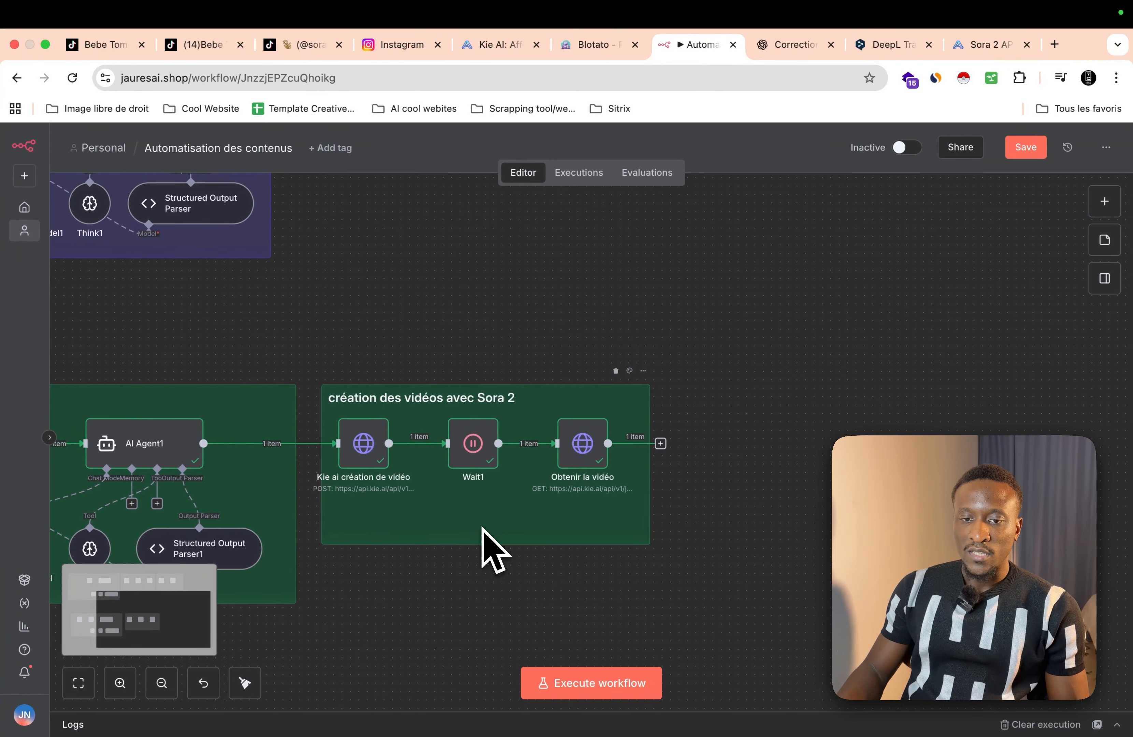
scroll(483, 529, up, 5)
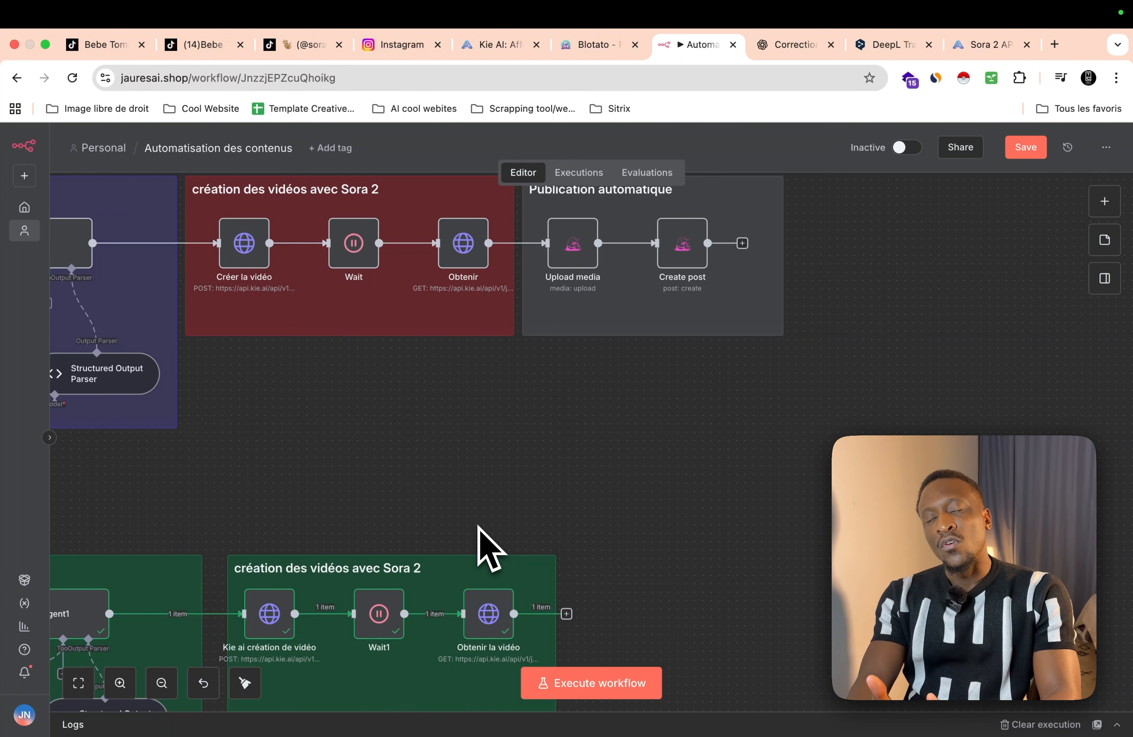
click(565, 613)
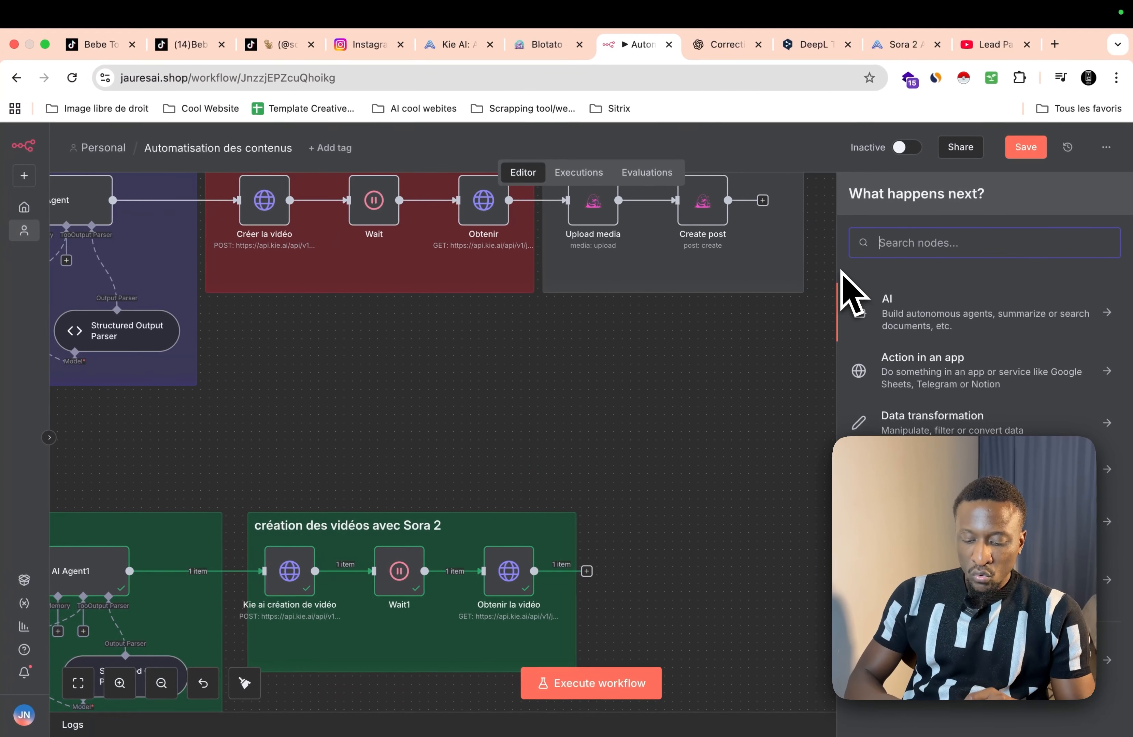
text(blo)
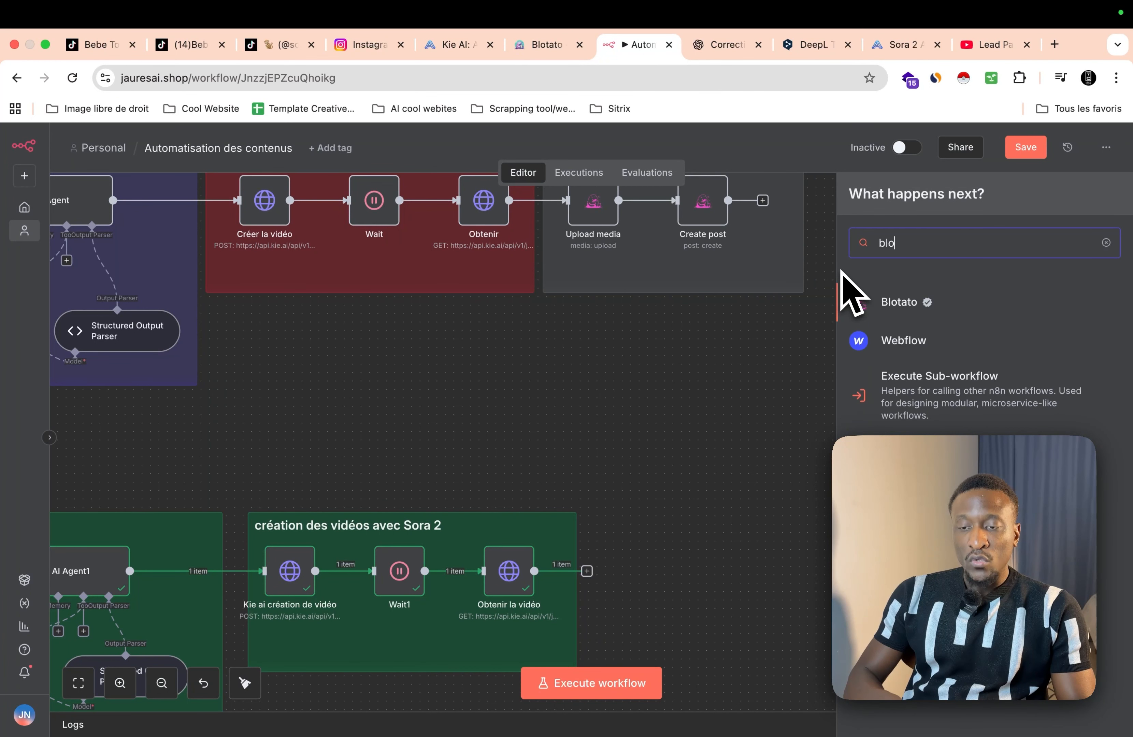
text(t)
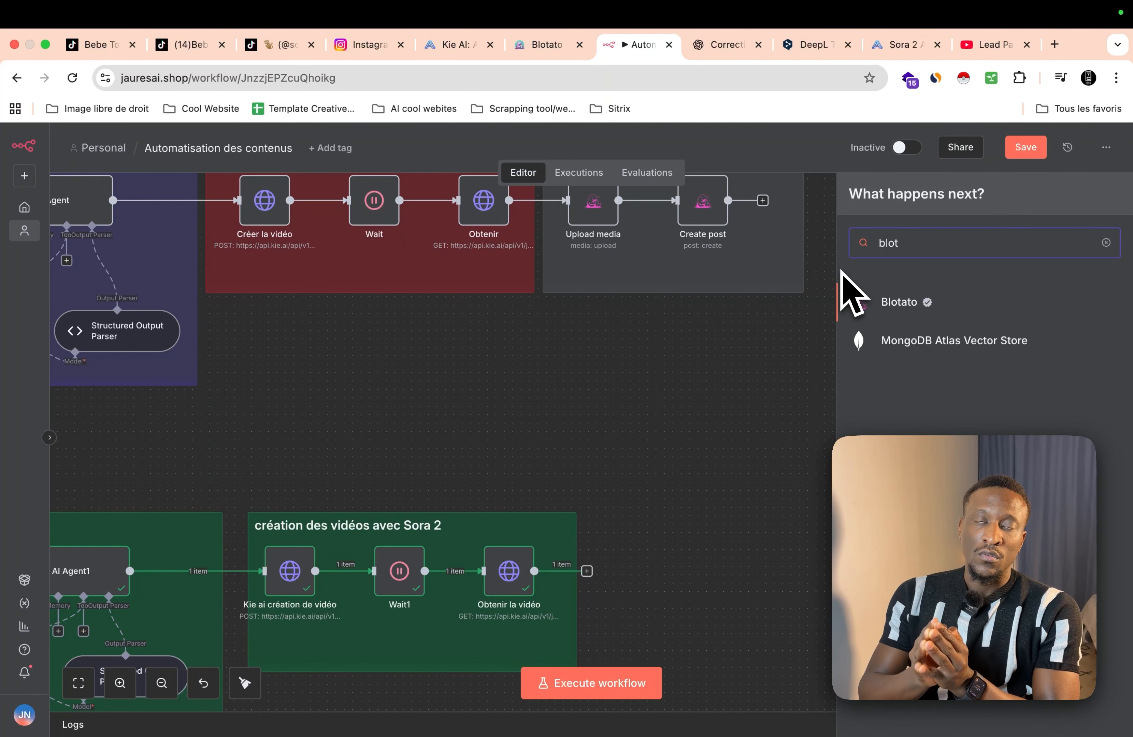
click(911, 305)
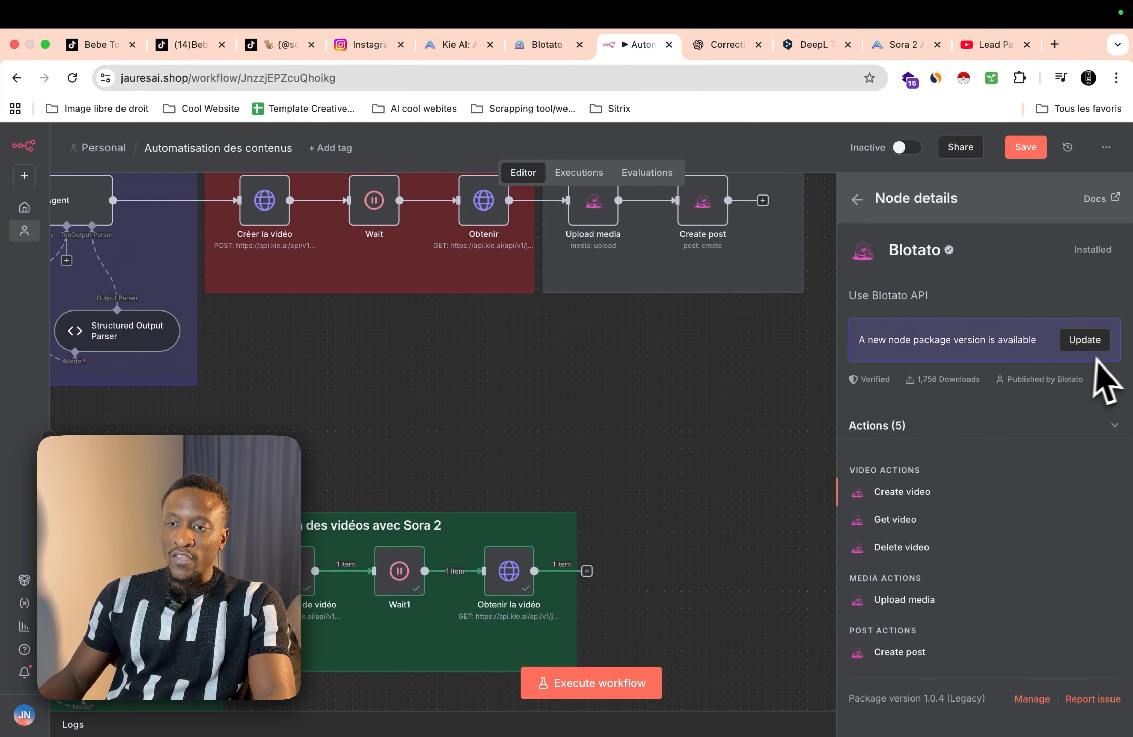
Step: Update the Blotato node package to its latest version and add its Upload media action after "Obtenir la vidéo"
click(1084, 340)
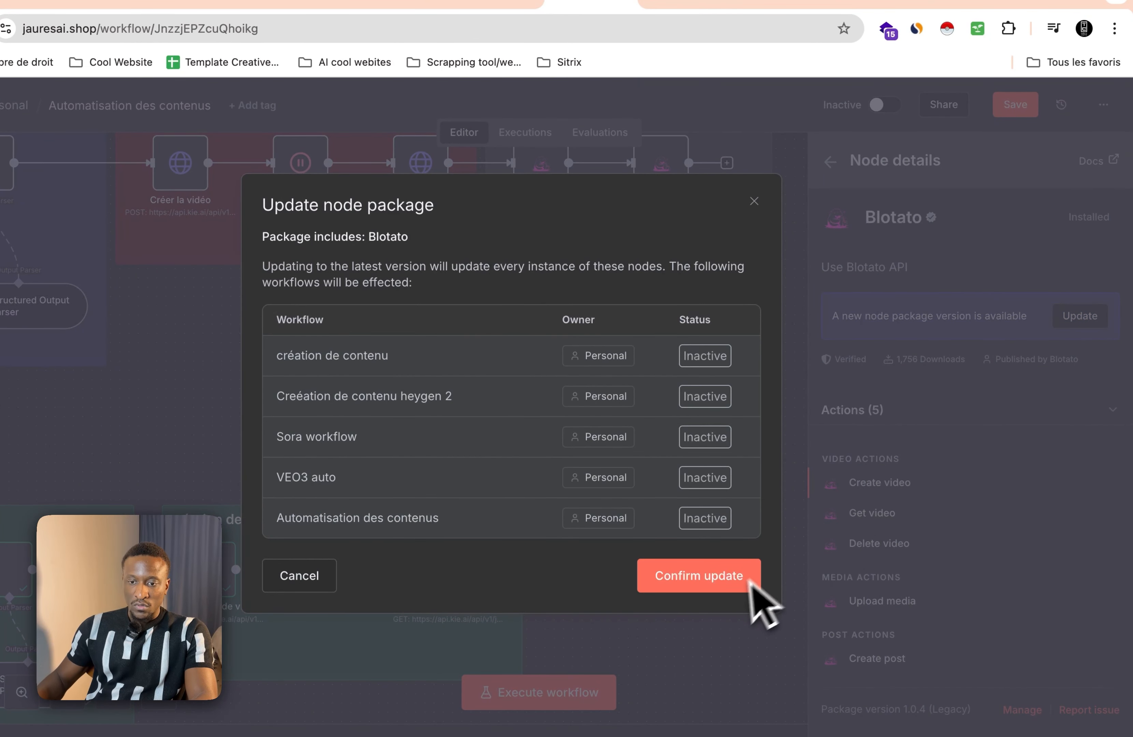
click(744, 584)
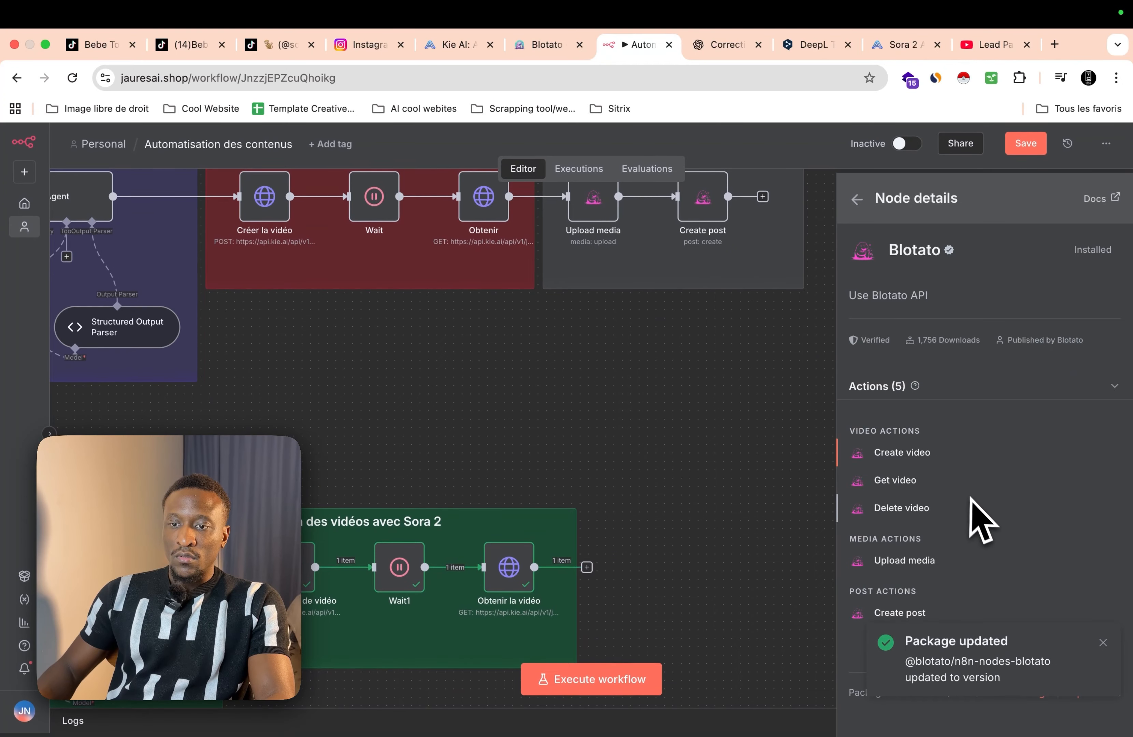
click(923, 565)
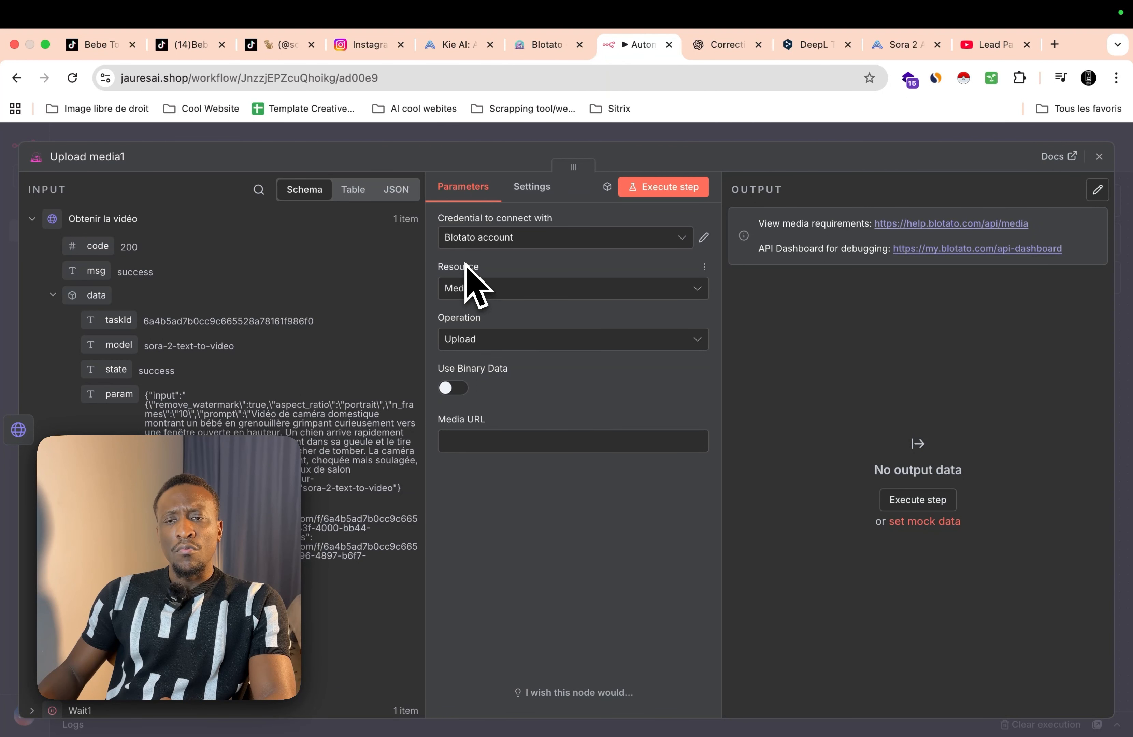
Step: Switch to the Blotato site, dismiss the dialog on its post creation page and open the account settings
click(546, 44)
scroll(710, 350, down, 10)
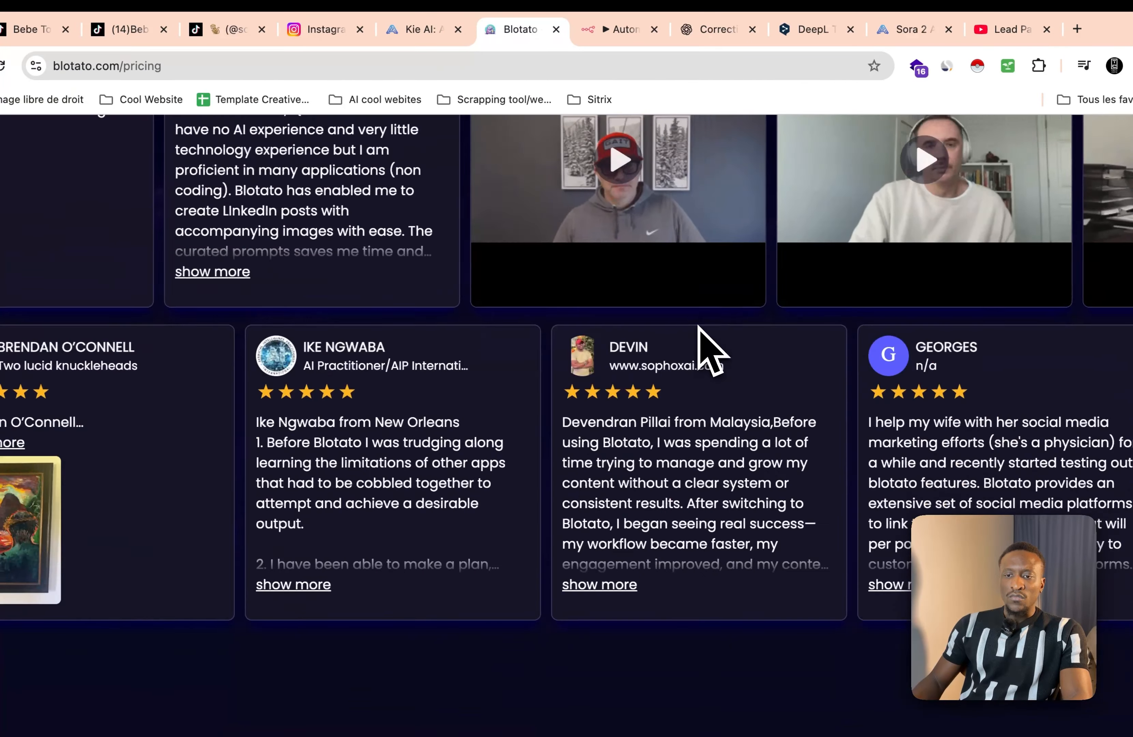
scroll(711, 349, up, 10)
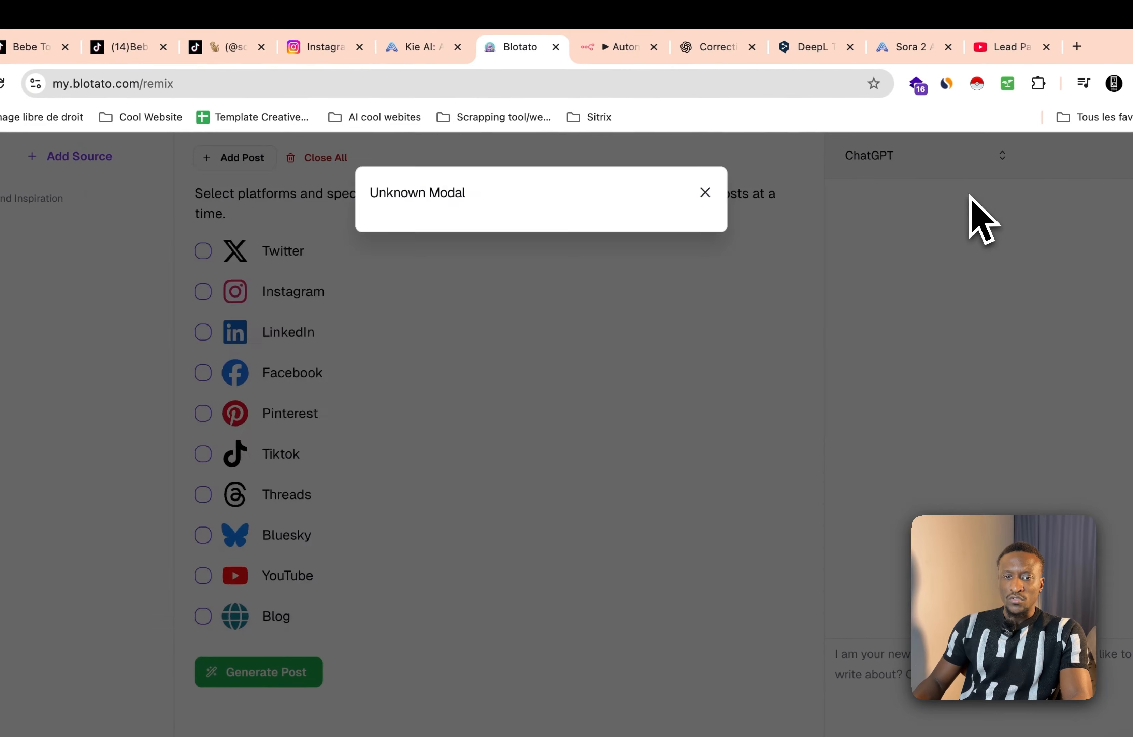
click(971, 199)
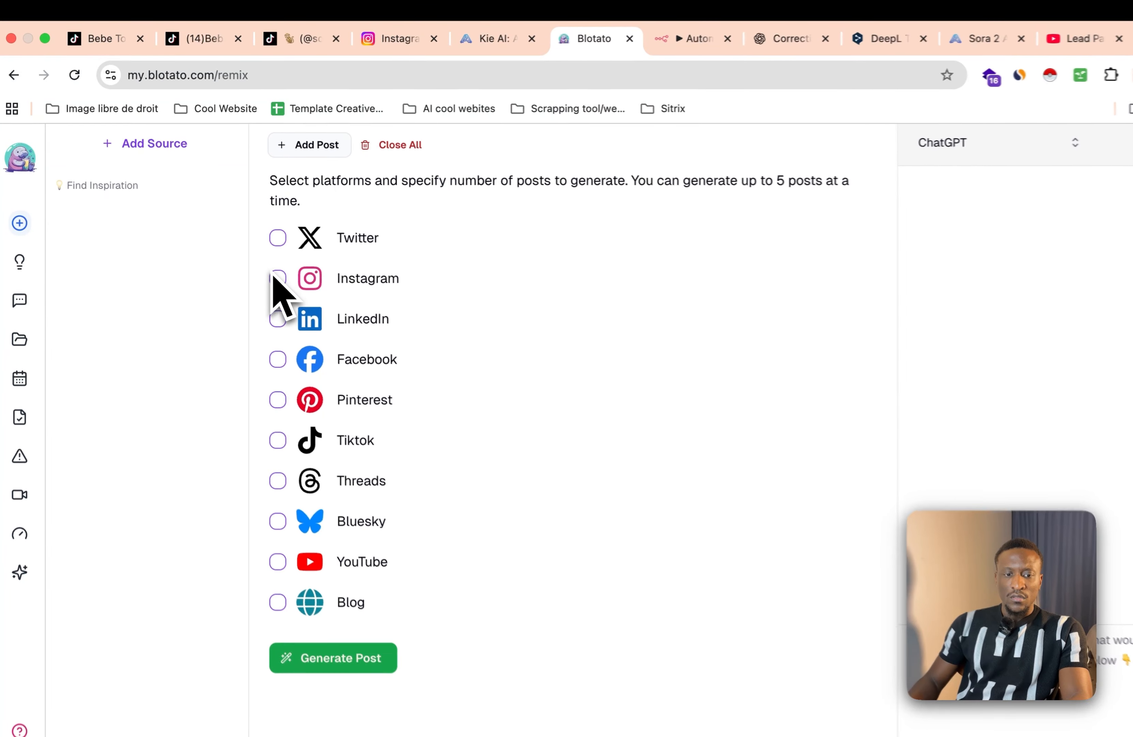
mouse_move(50, 724)
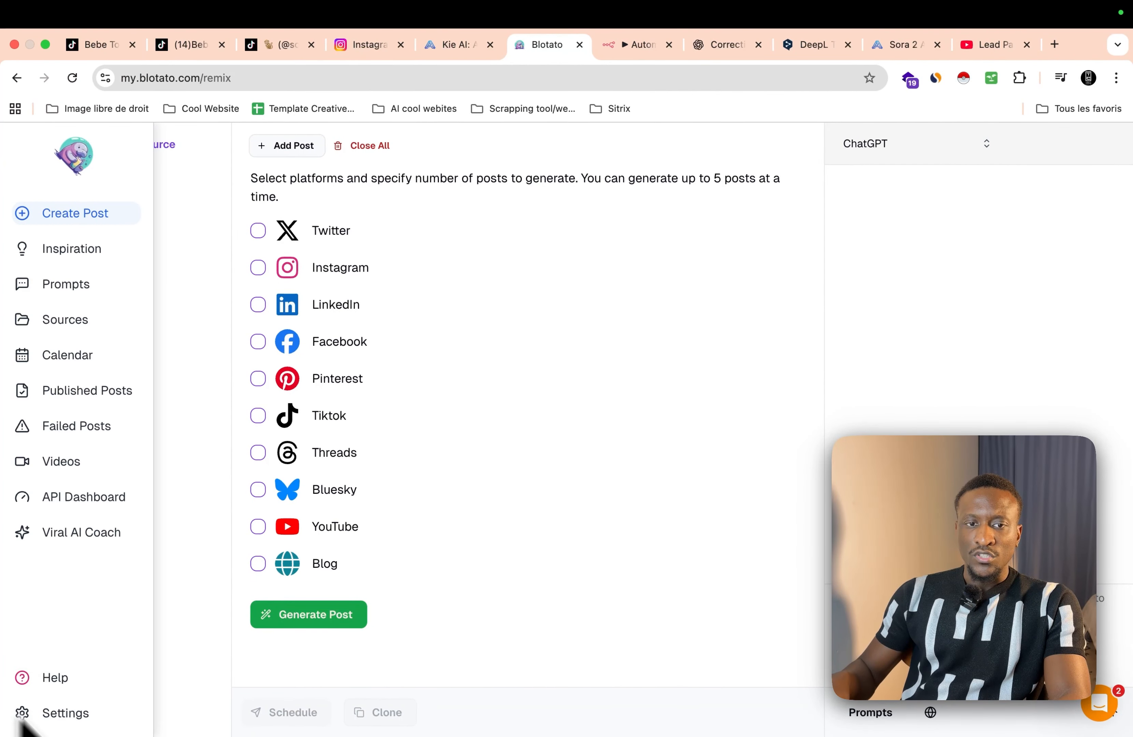
click(72, 712)
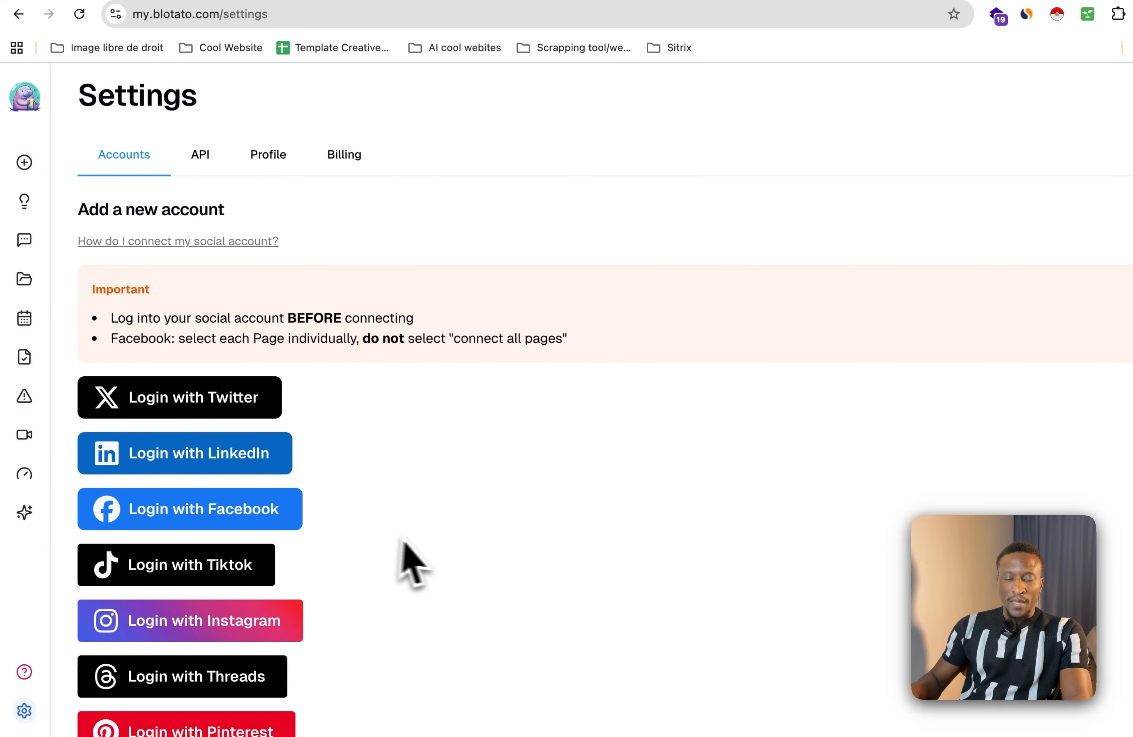
Step: Copy the API key from Blotato's API settings and return to the n8n workflow
scroll(323, 567, down, 5)
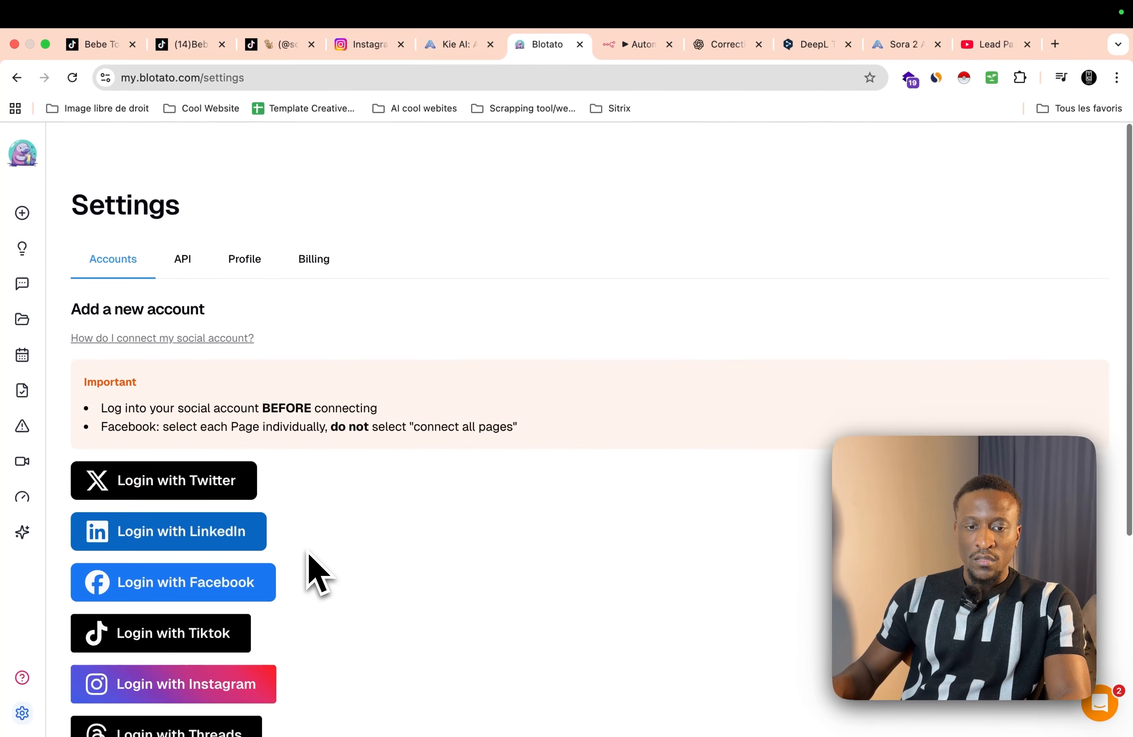
scroll(313, 571, down, 5)
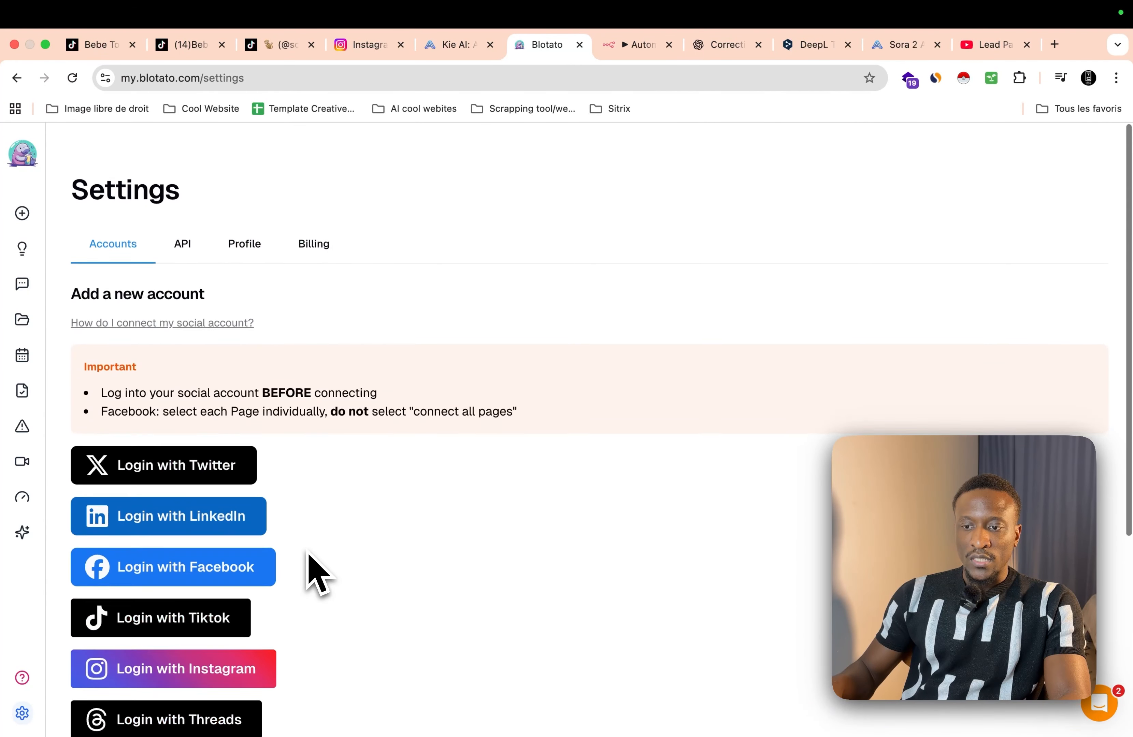
scroll(308, 569, down, 6)
scroll(215, 430, up, 10)
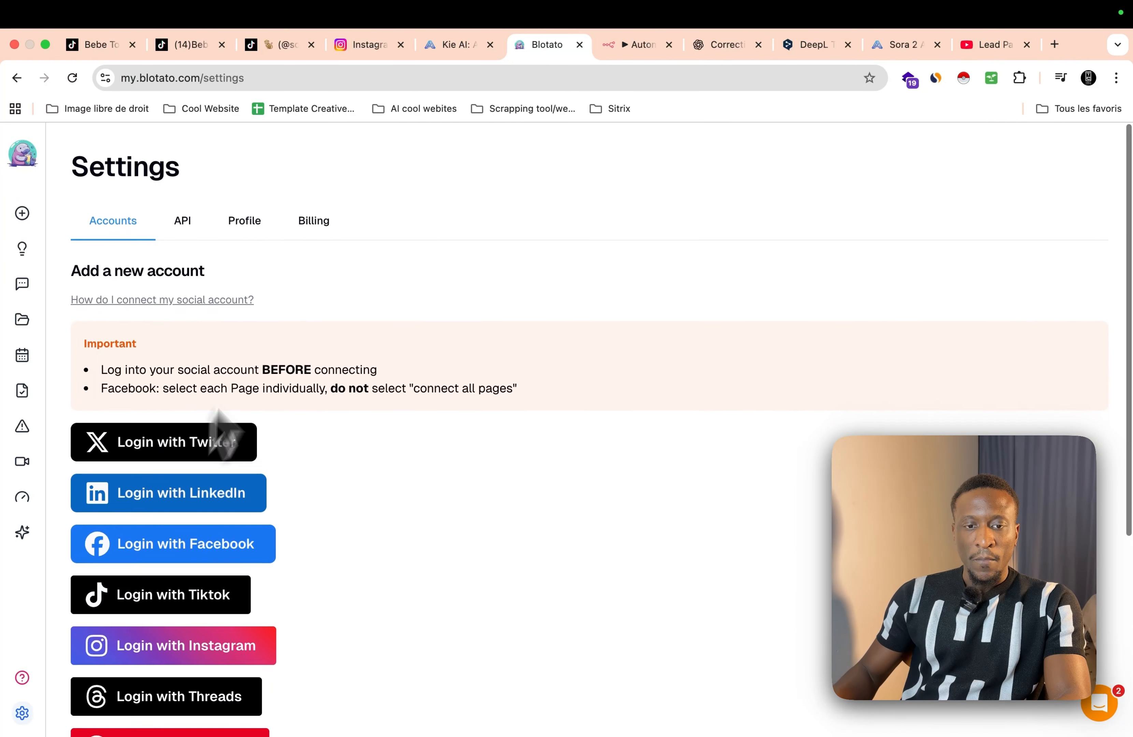
mouse_move(48, 718)
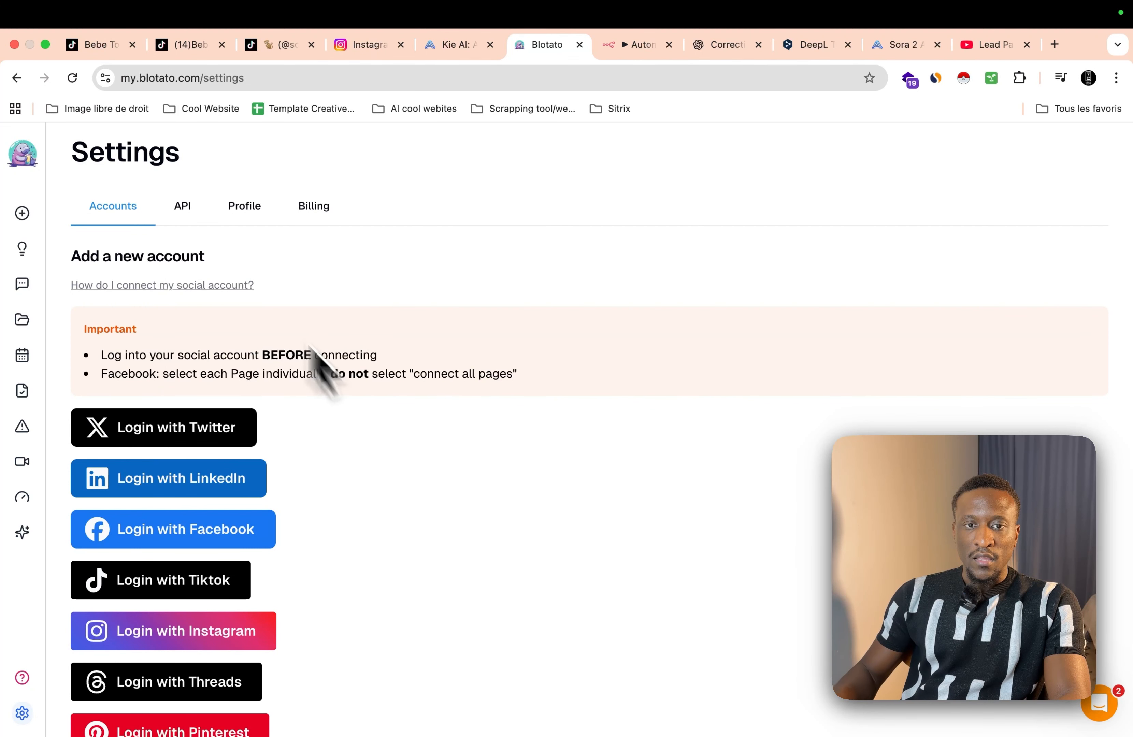
click(182, 207)
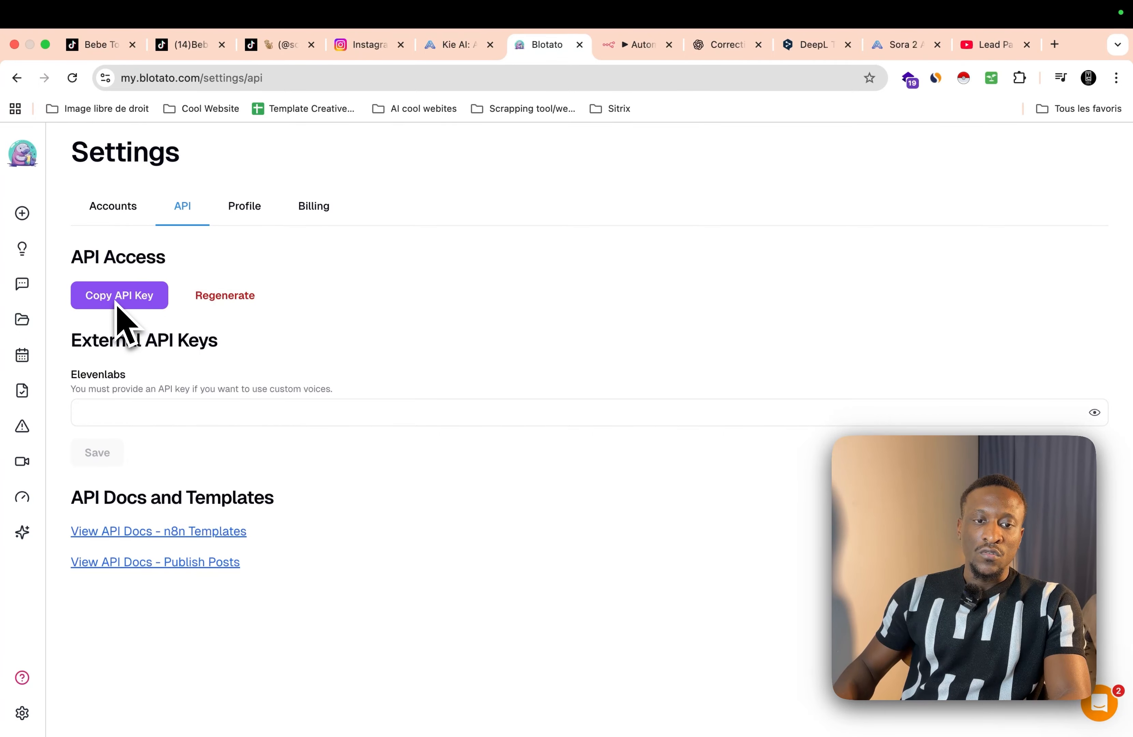
click(117, 305)
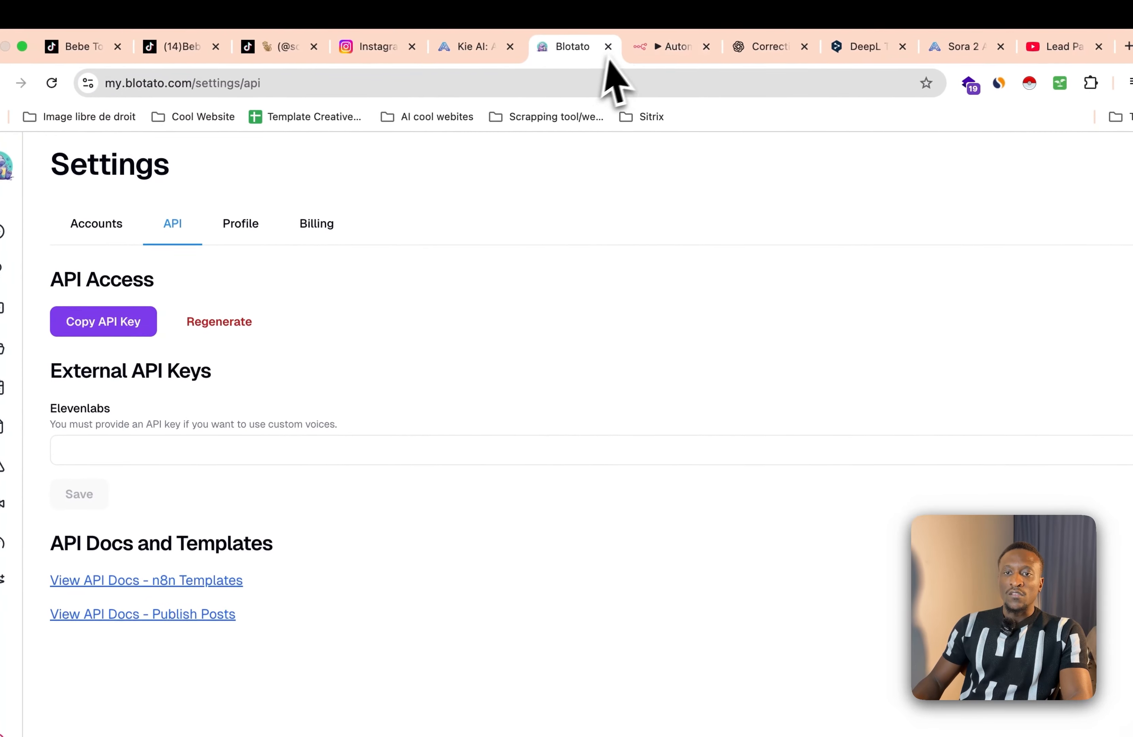
click(677, 52)
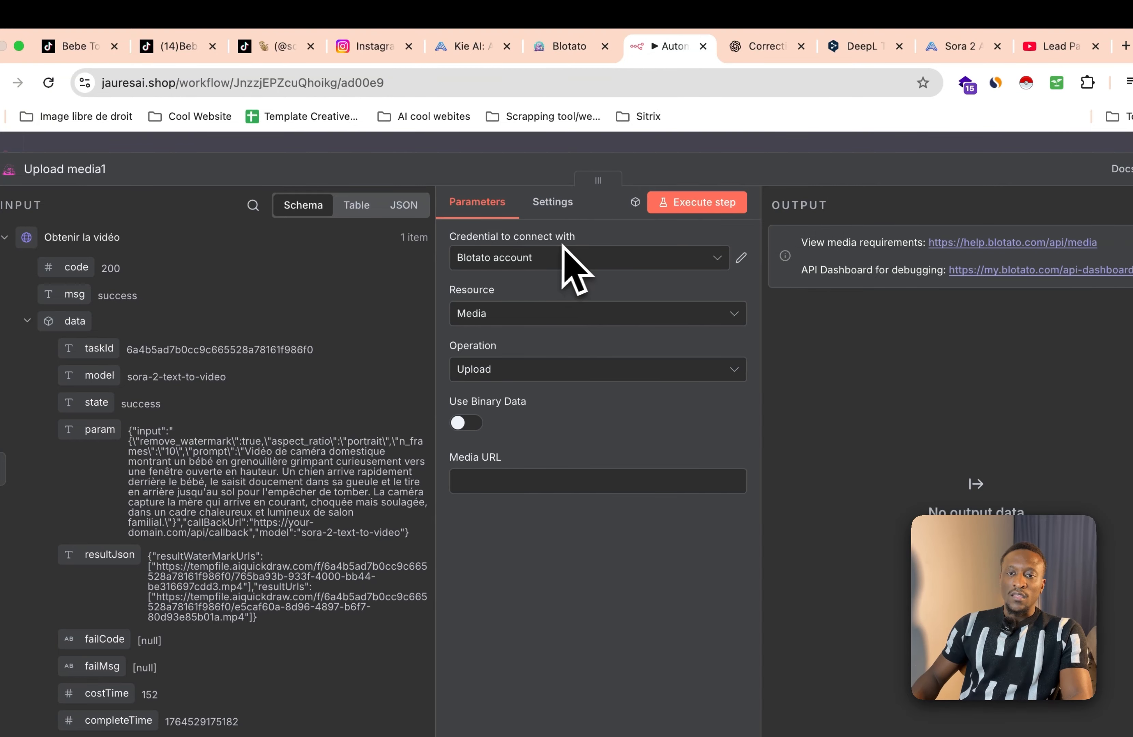
click(589, 267)
click(576, 349)
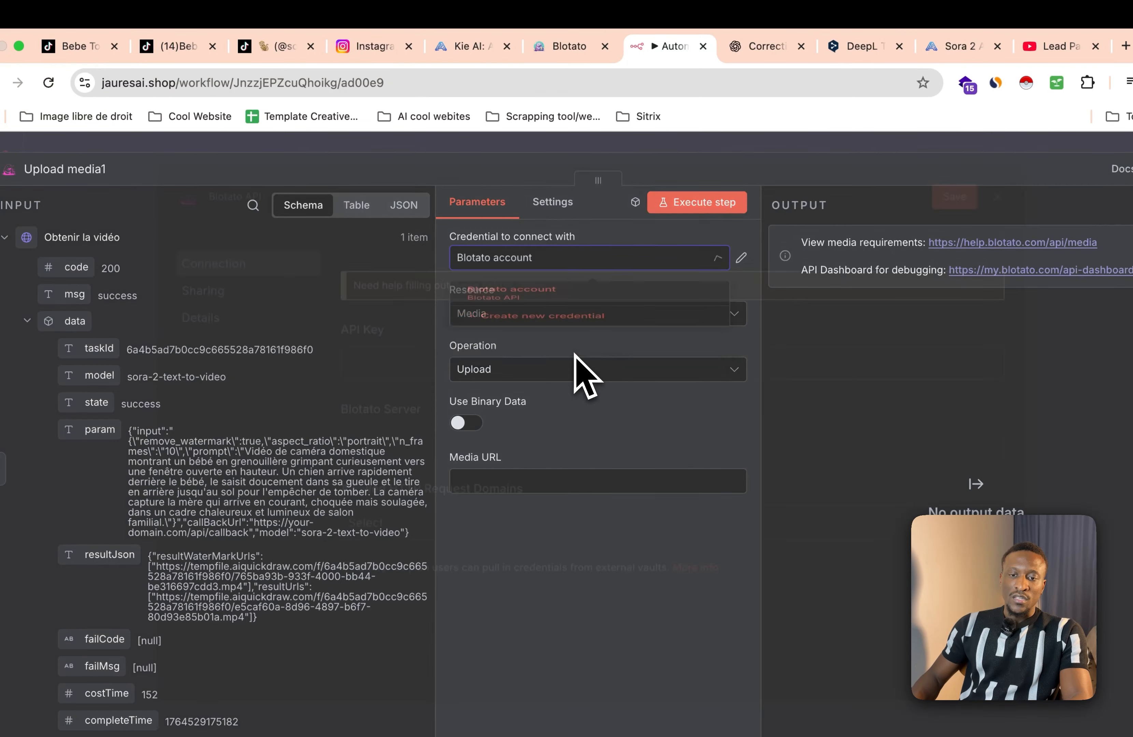
click(415, 386)
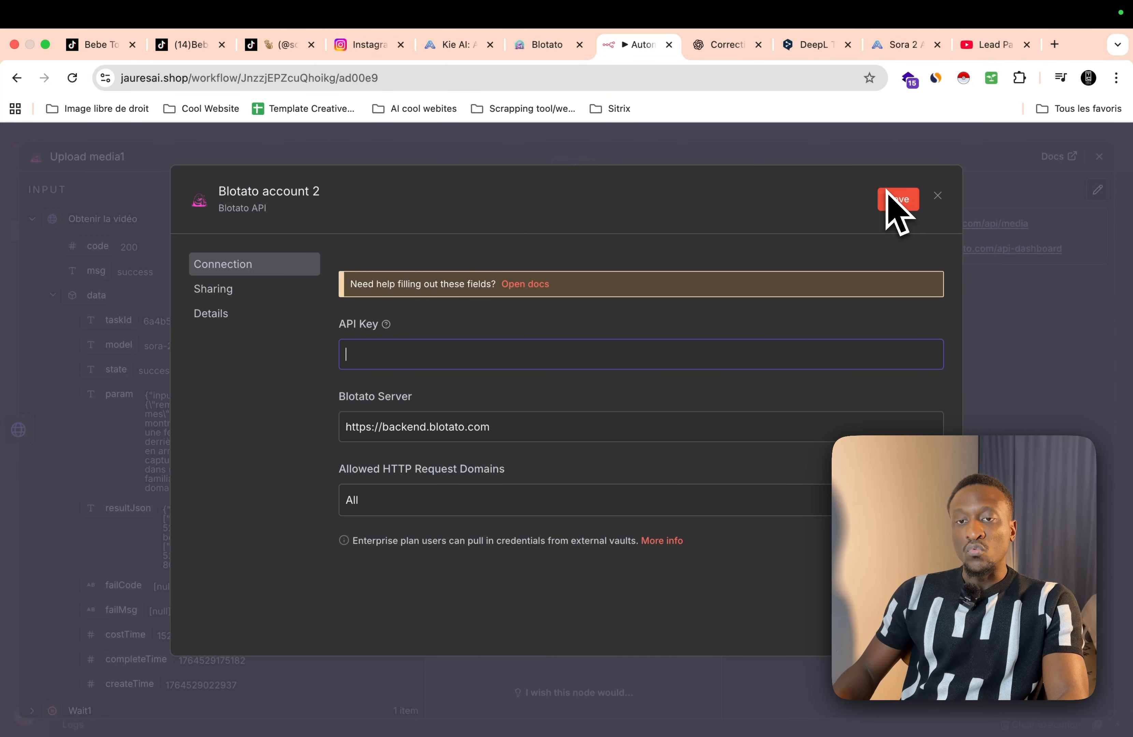
click(773, 161)
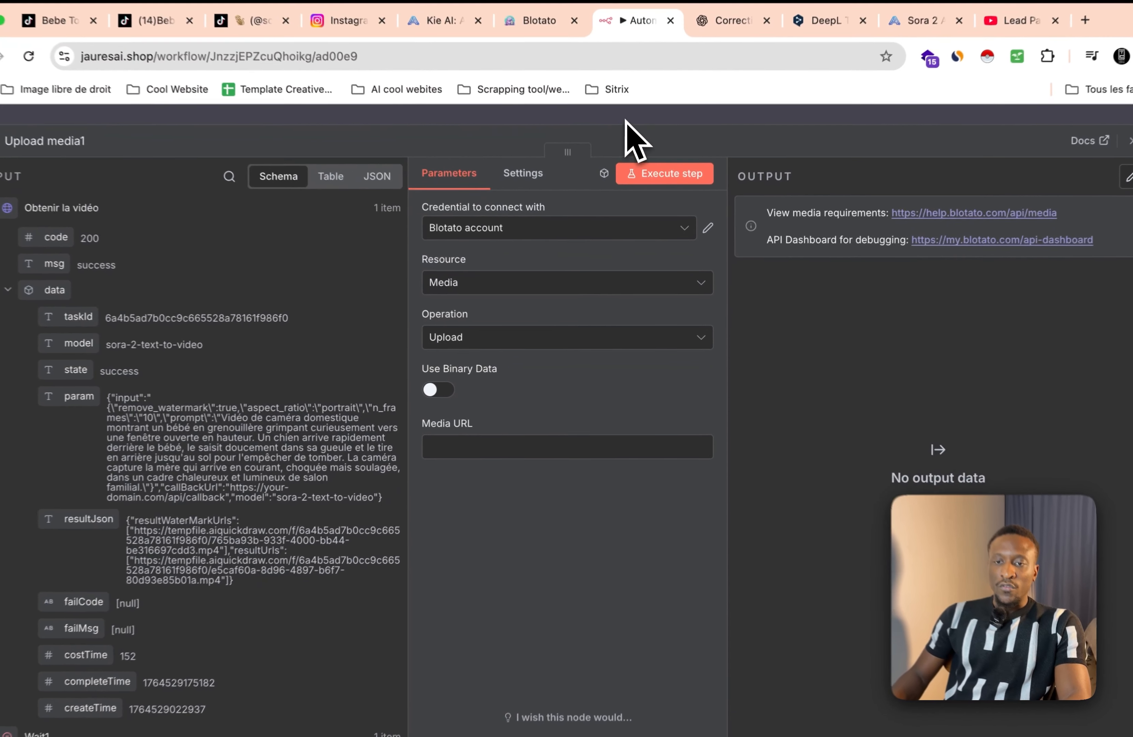
Step: Copy the Media URL expression from the existing "Upload media" node in the "Publication automatique" group
click(621, 138)
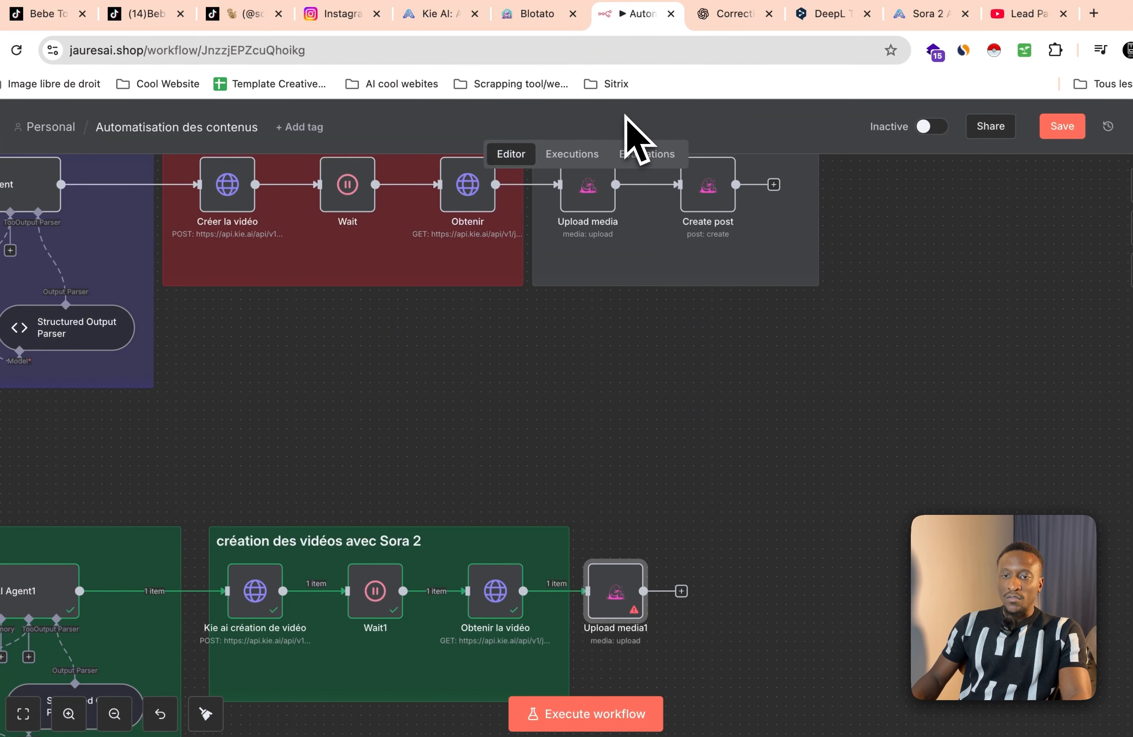
double_click(593, 194)
click(581, 471)
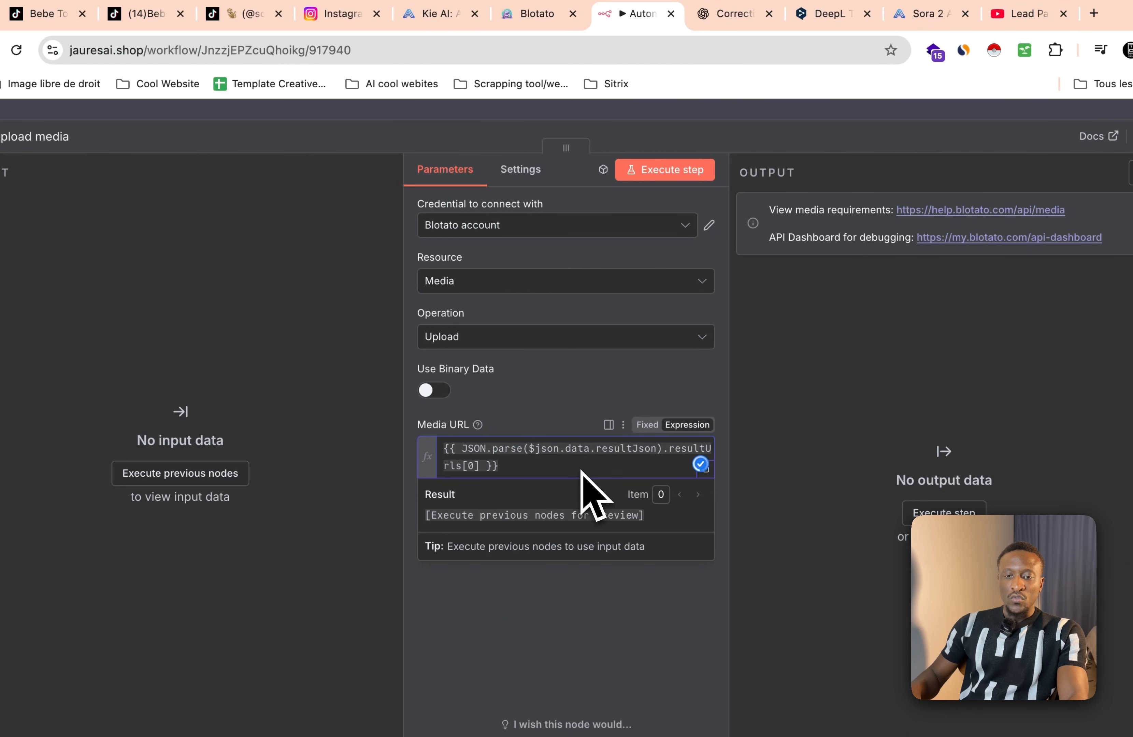
key(super+a)
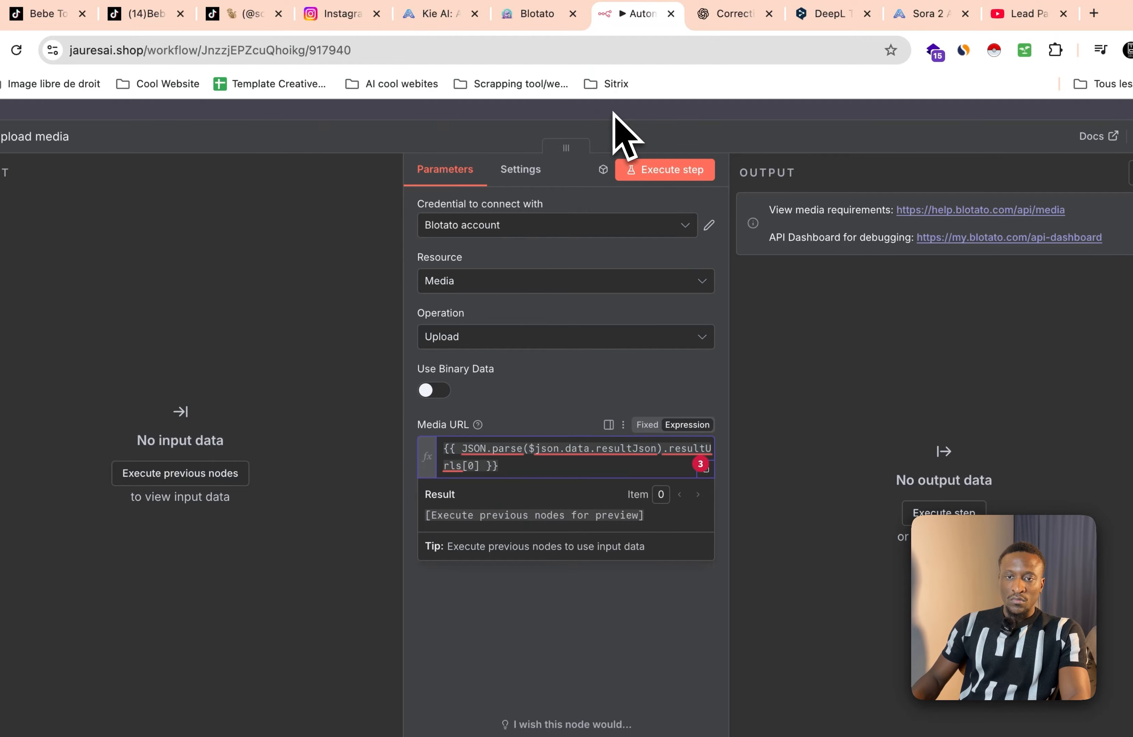
click(620, 128)
Step: Set the Media URL of Upload media1 to {{ JSON.parse($json.data.resultJson).resultUrls[0] }} and check its result in the expanded expression editor
double_click(637, 598)
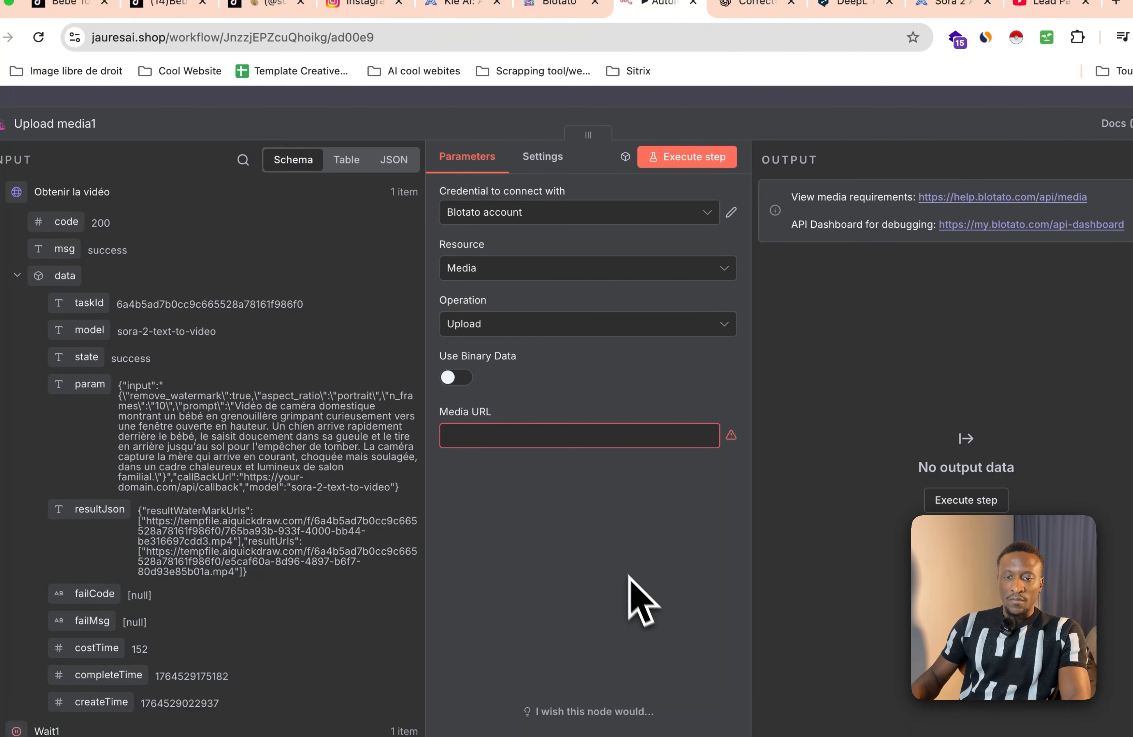
click(514, 436)
text({{ JSON.parse($json.data.resultJson).resultUrls[0] }})
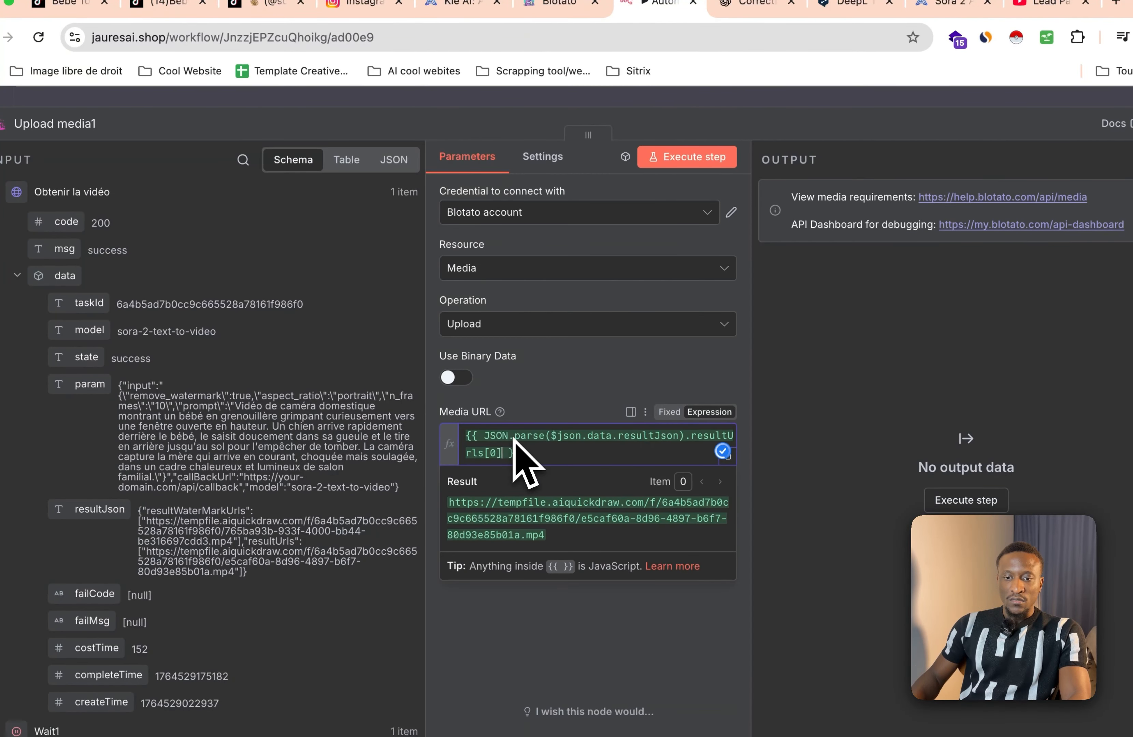
click(727, 457)
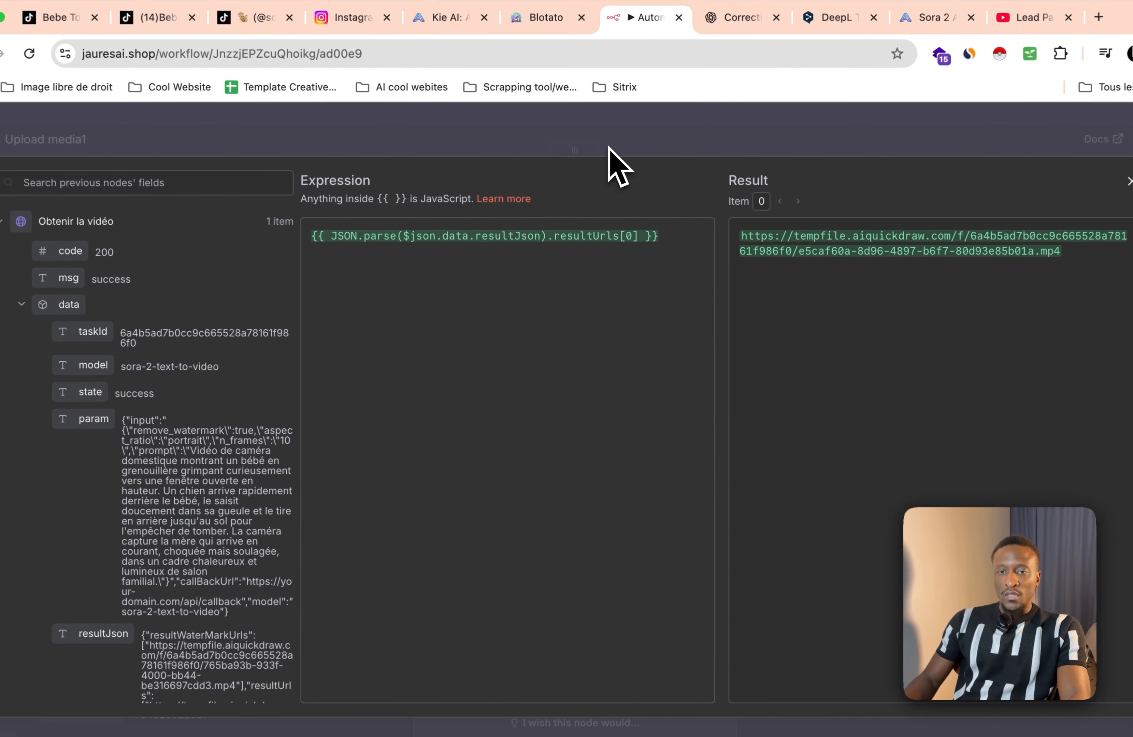
click(605, 156)
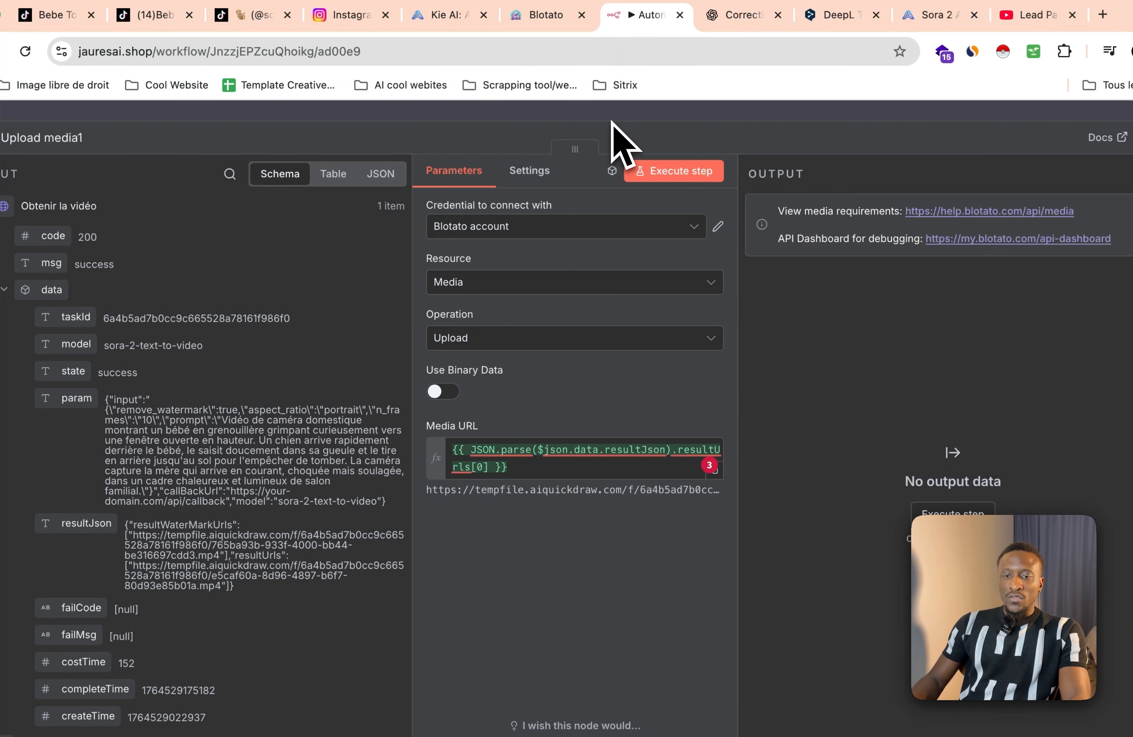
Step: Return to the canvas and execute the Upload media1 node on its own
click(612, 122)
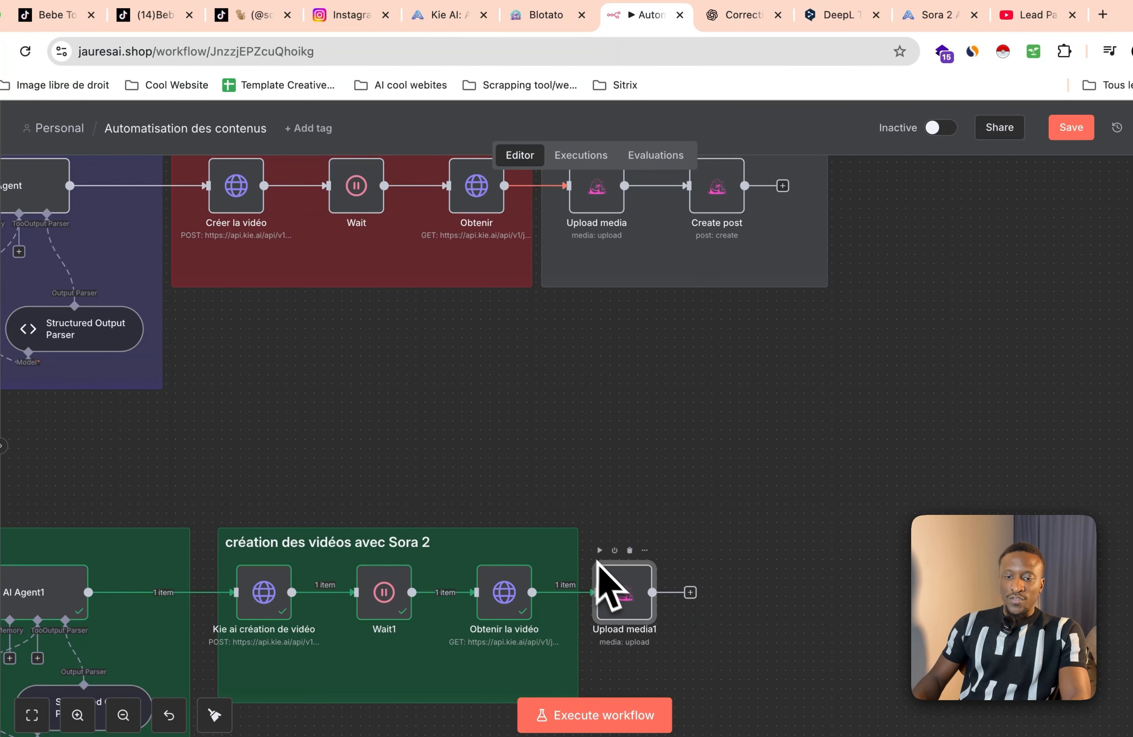
click(598, 550)
scroll(653, 613, down, 2)
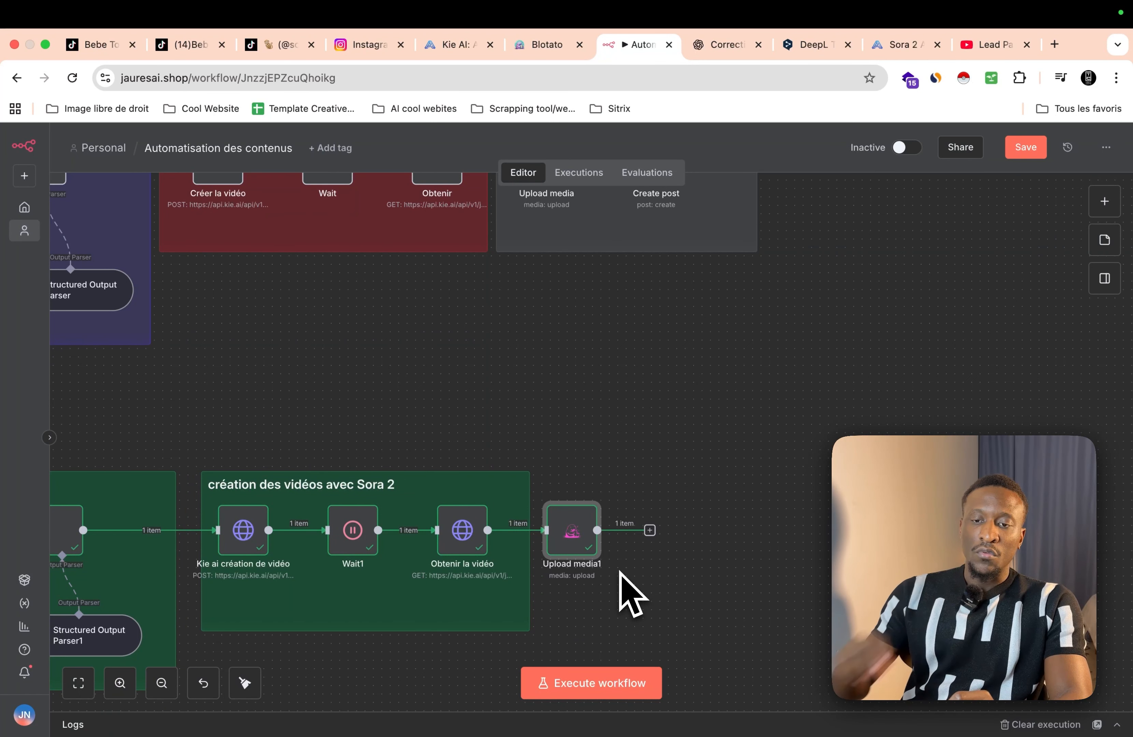
Step: Add Blotato's Create post action after Upload media1, searching the nodes for "blot"
click(610, 540)
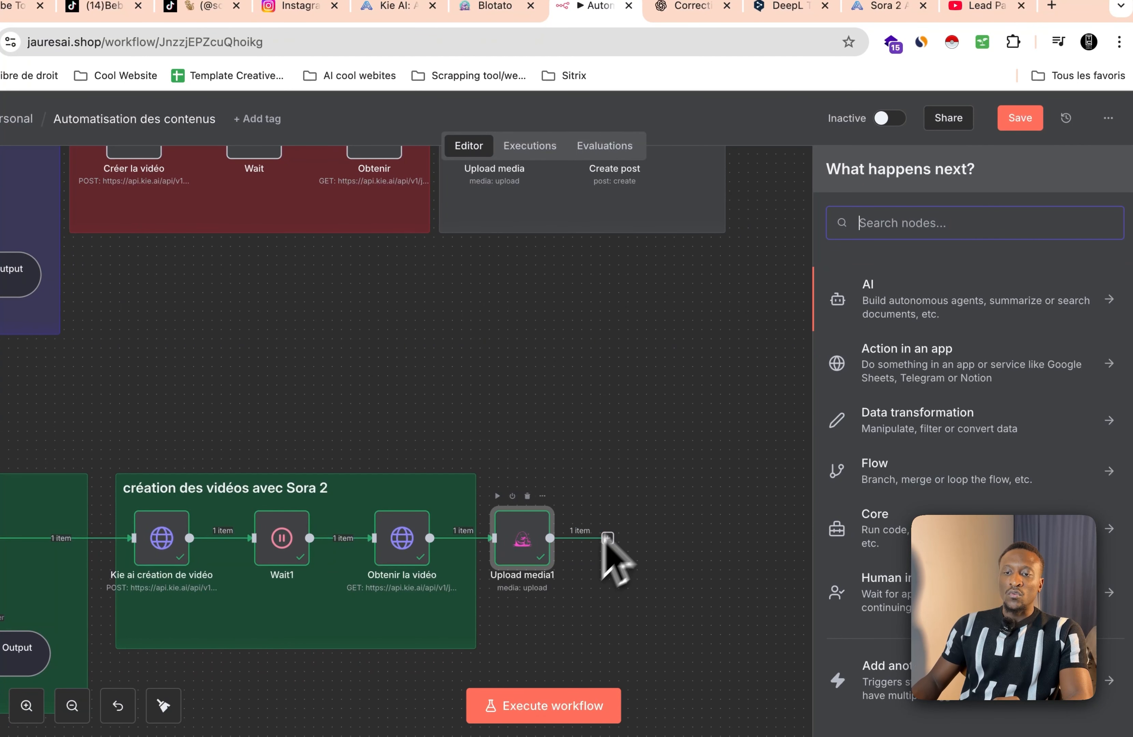
text(blot)
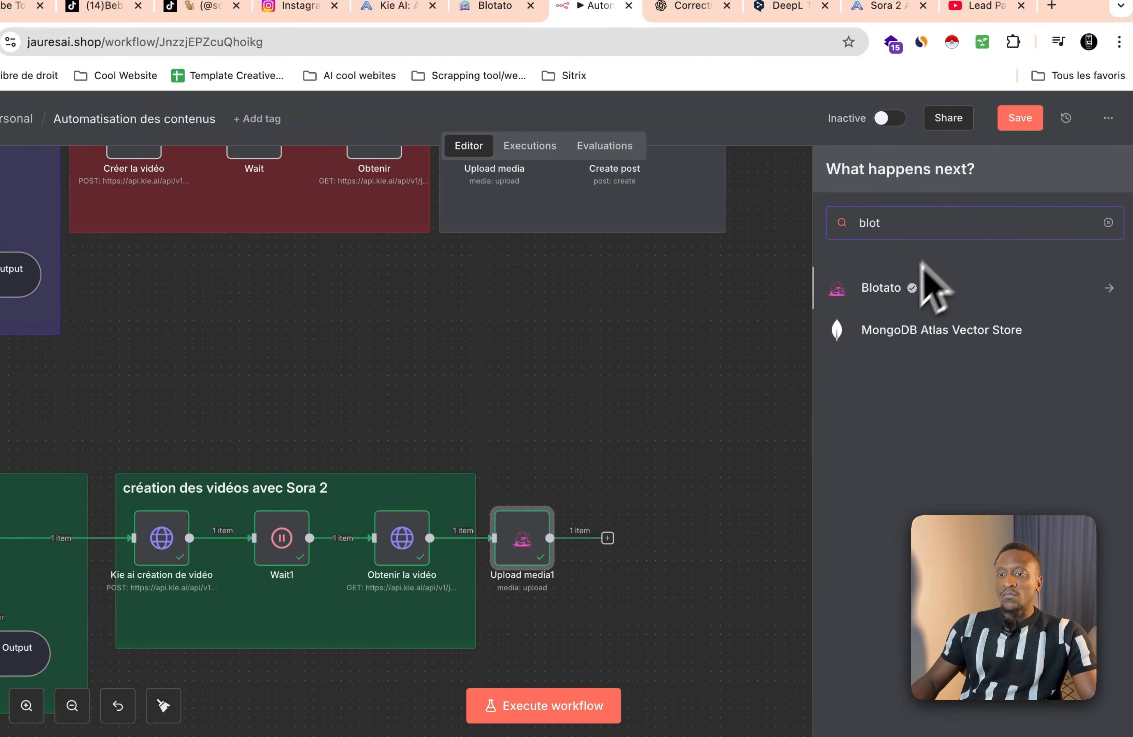
click(898, 290)
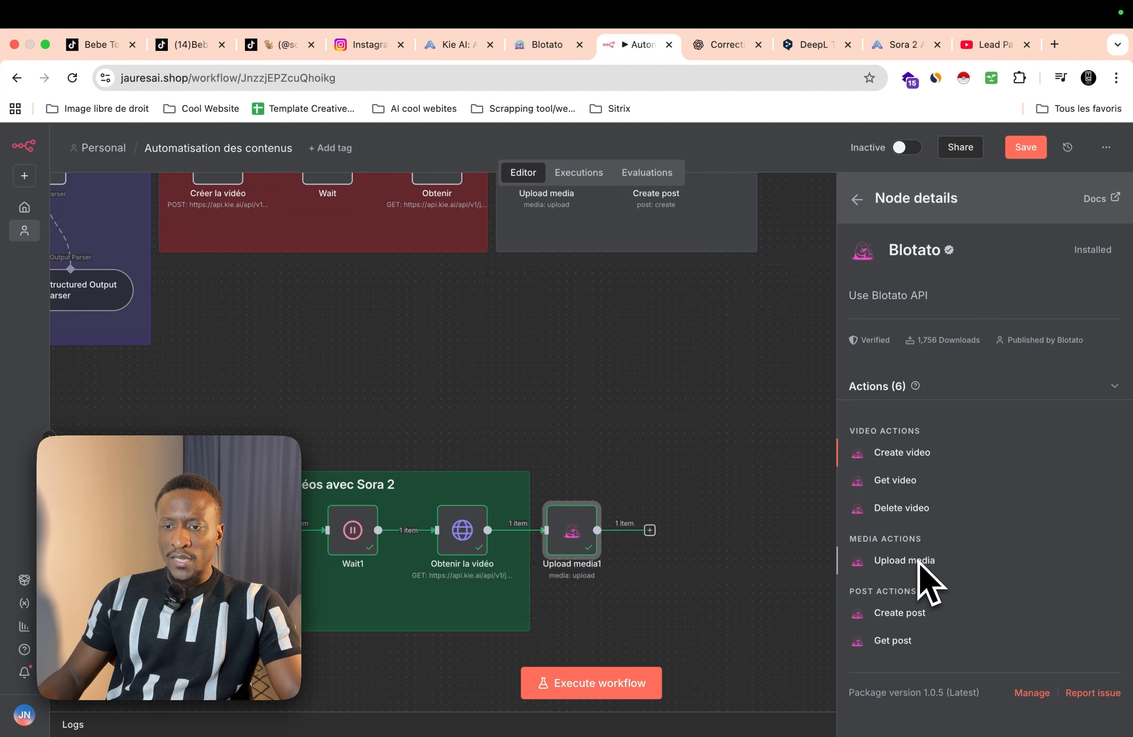
click(921, 614)
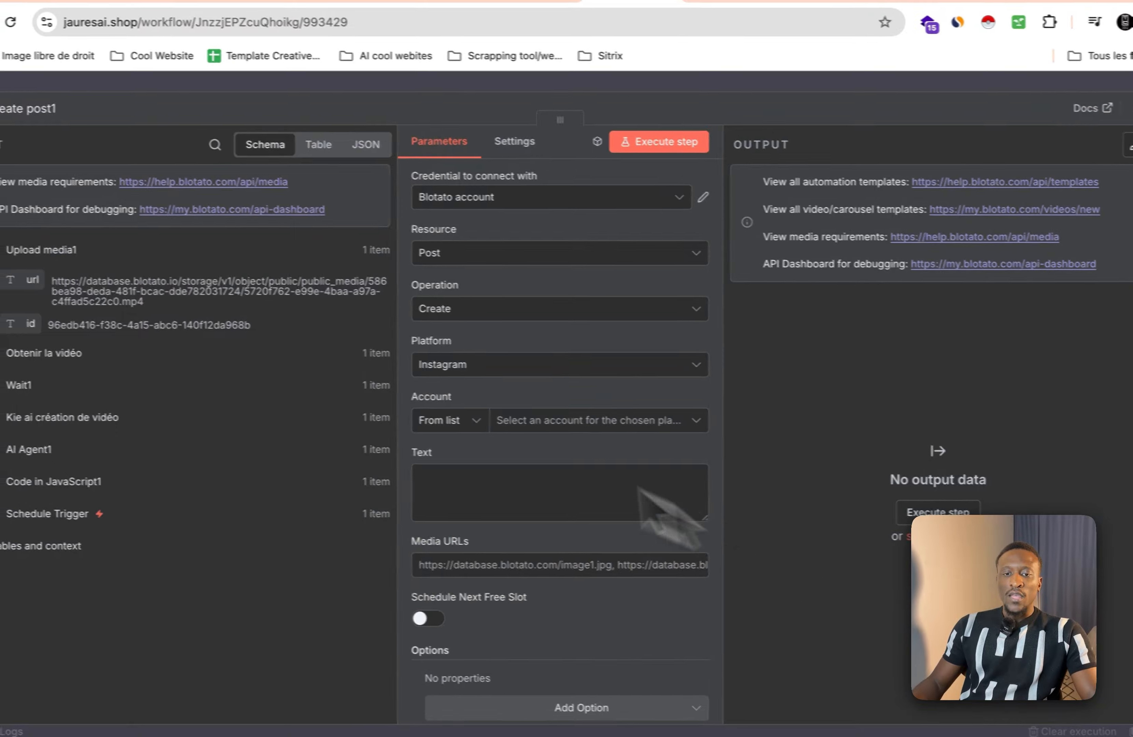
Step: Set the new post's platform to Youtube and choose the connected Lead Parfum account
click(468, 366)
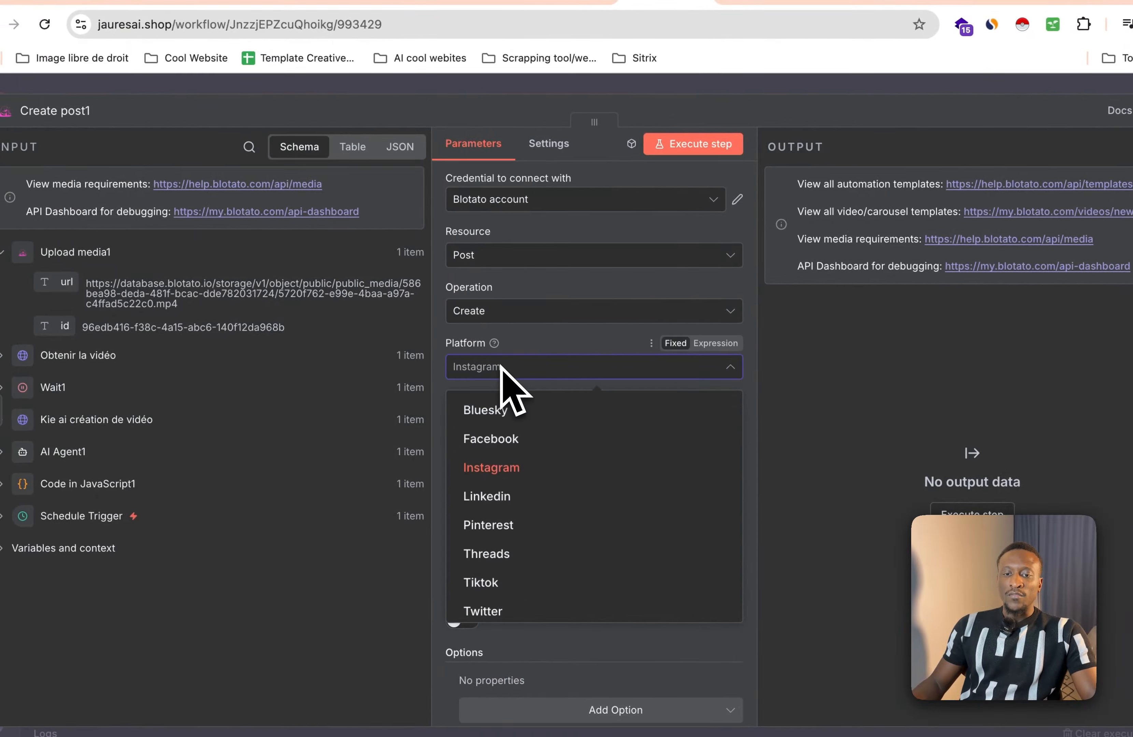
scroll(550, 526, down, 1)
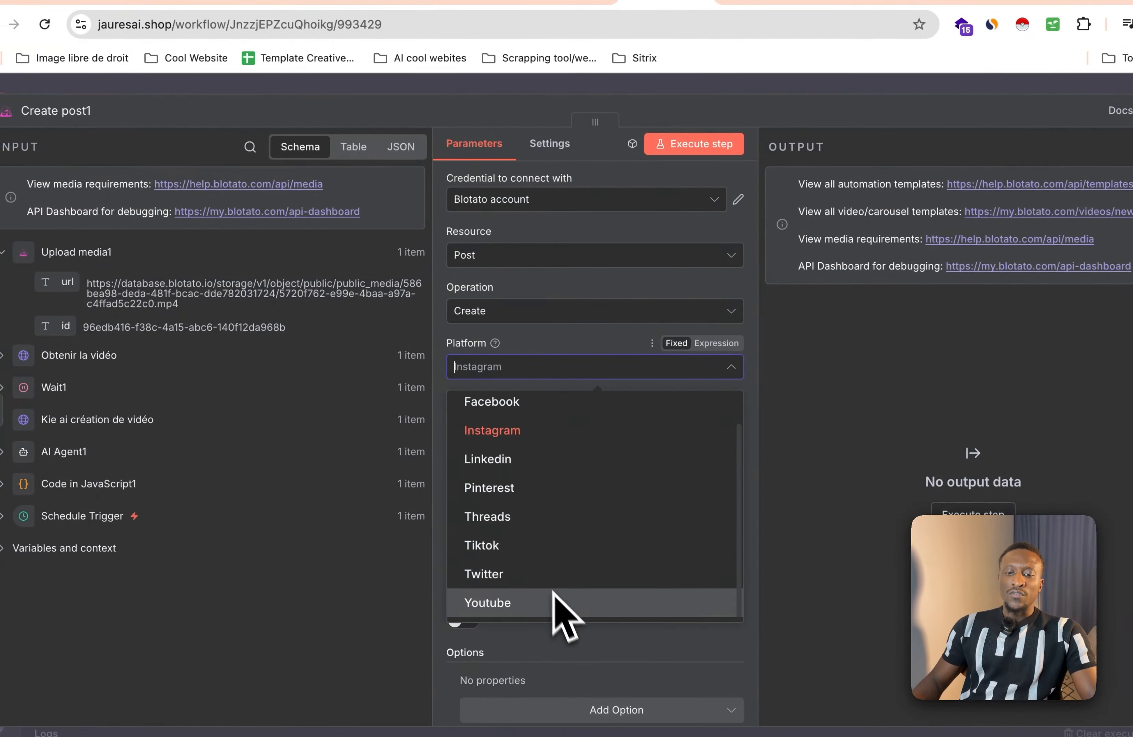
click(565, 610)
scroll(523, 552, down, 3)
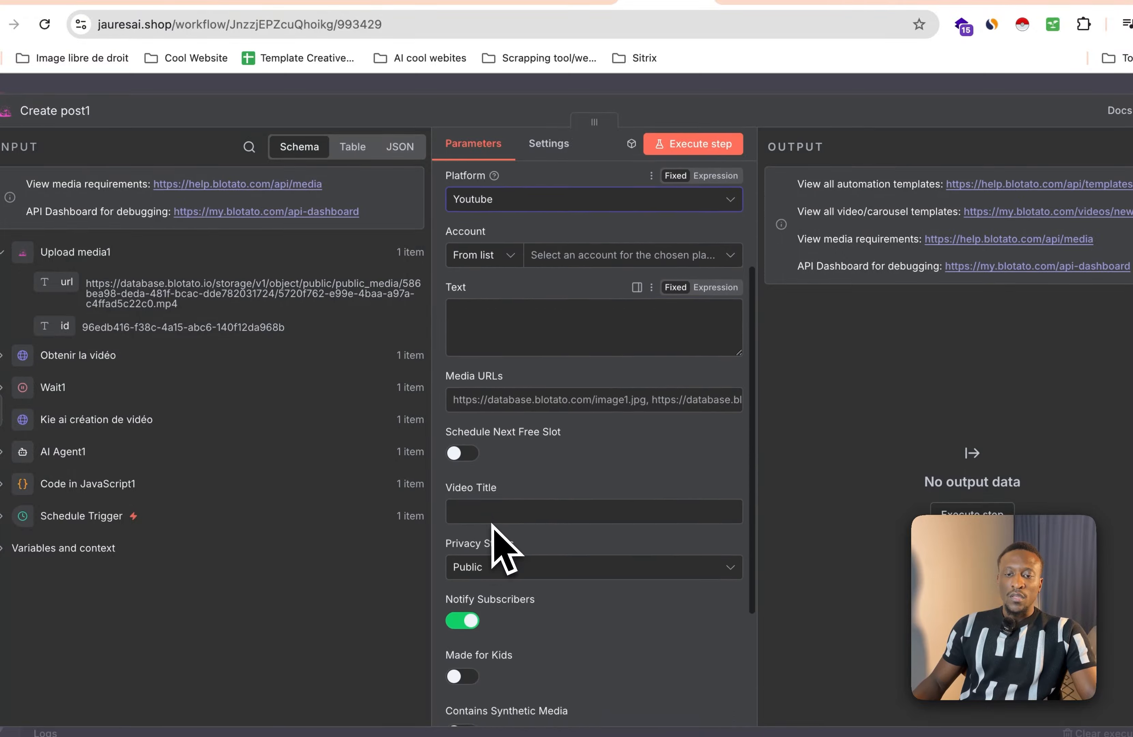
scroll(498, 539, up, 2)
scroll(498, 502, up, 1)
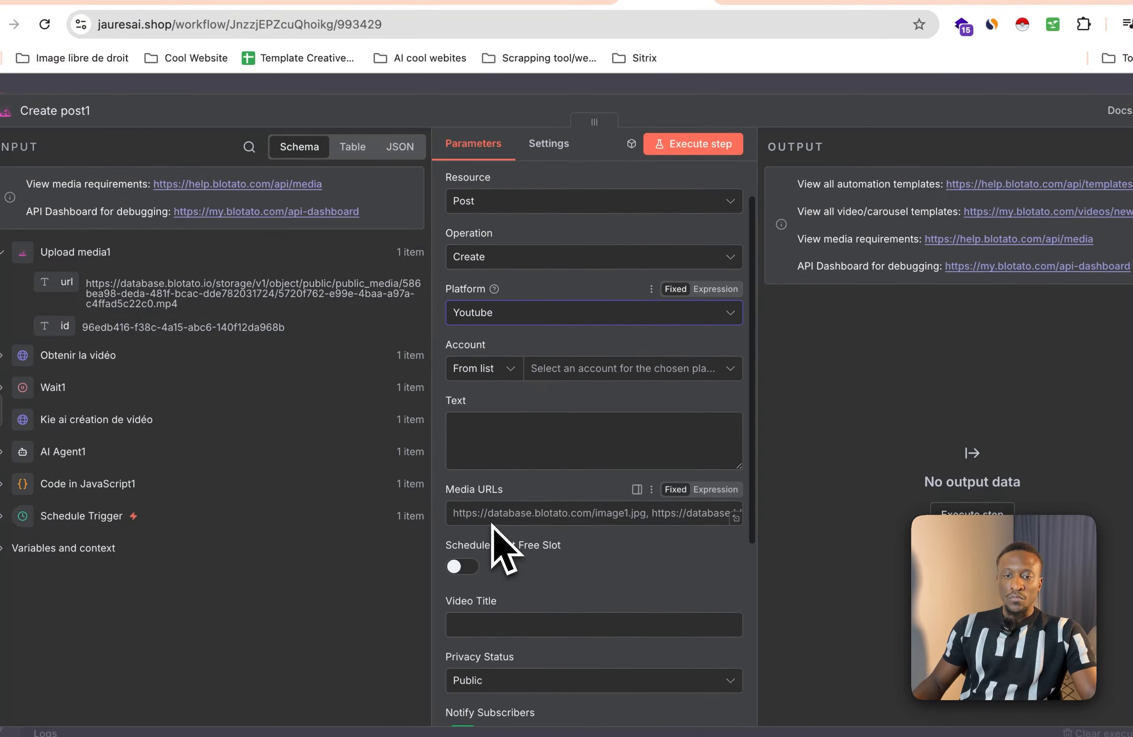
click(562, 369)
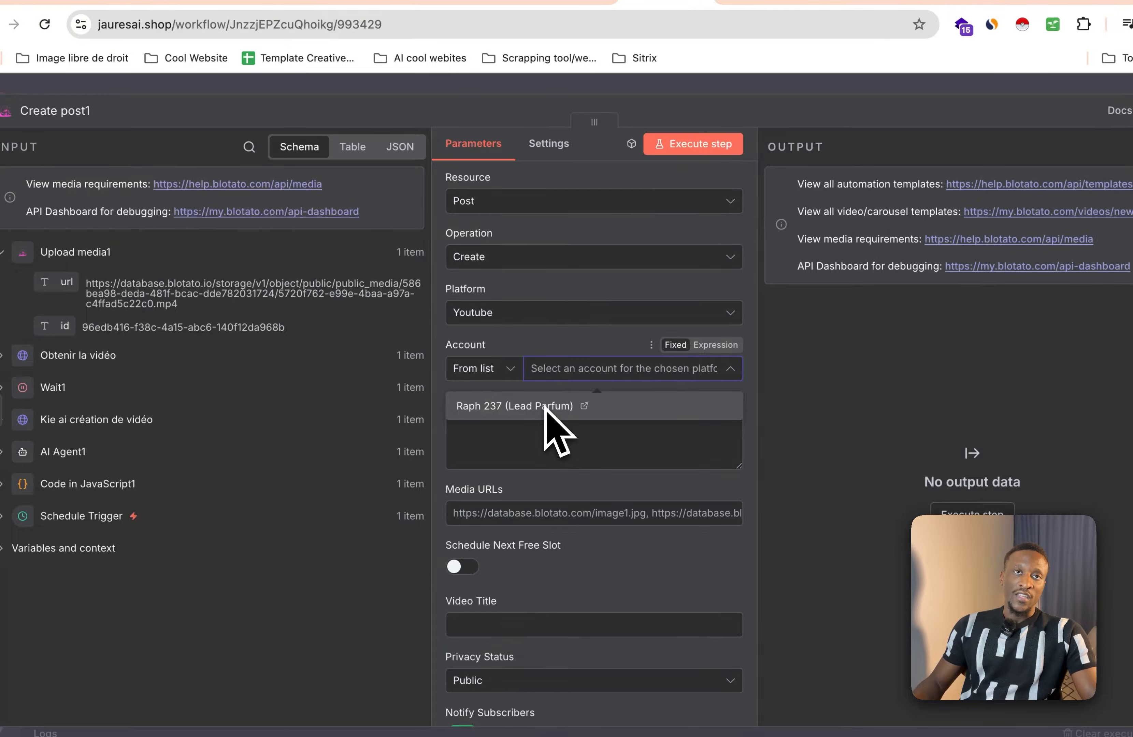
click(498, 411)
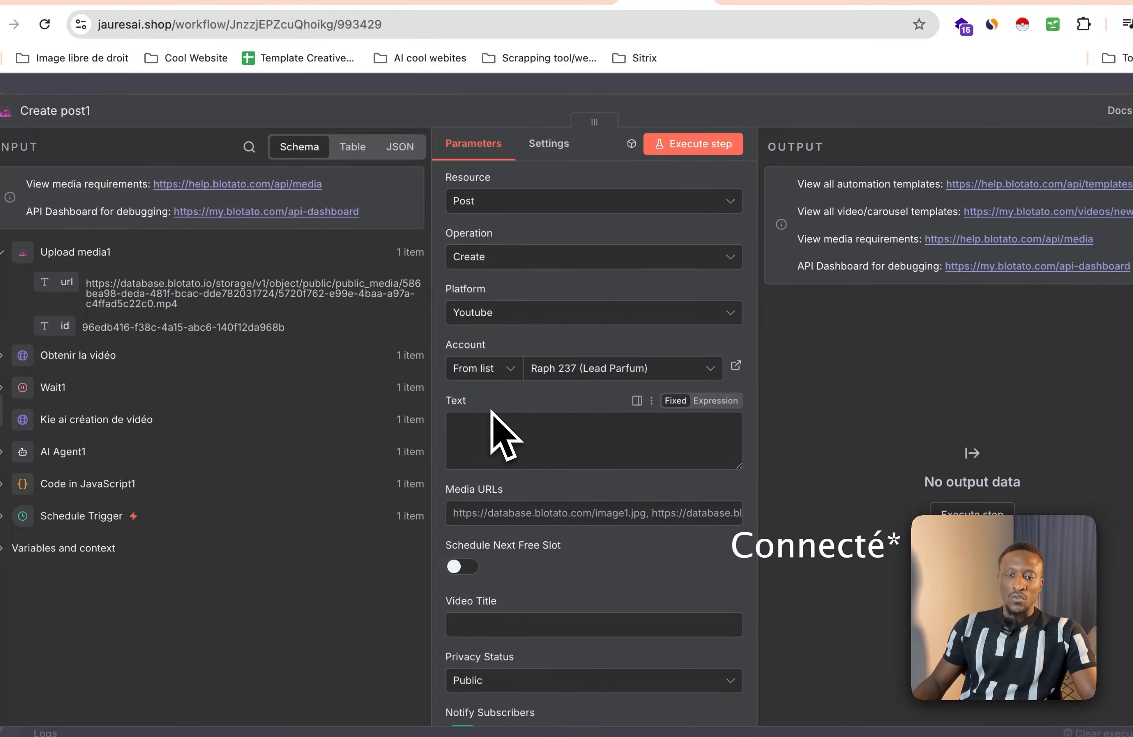
scroll(491, 411, down, 2)
scroll(491, 411, up, 1)
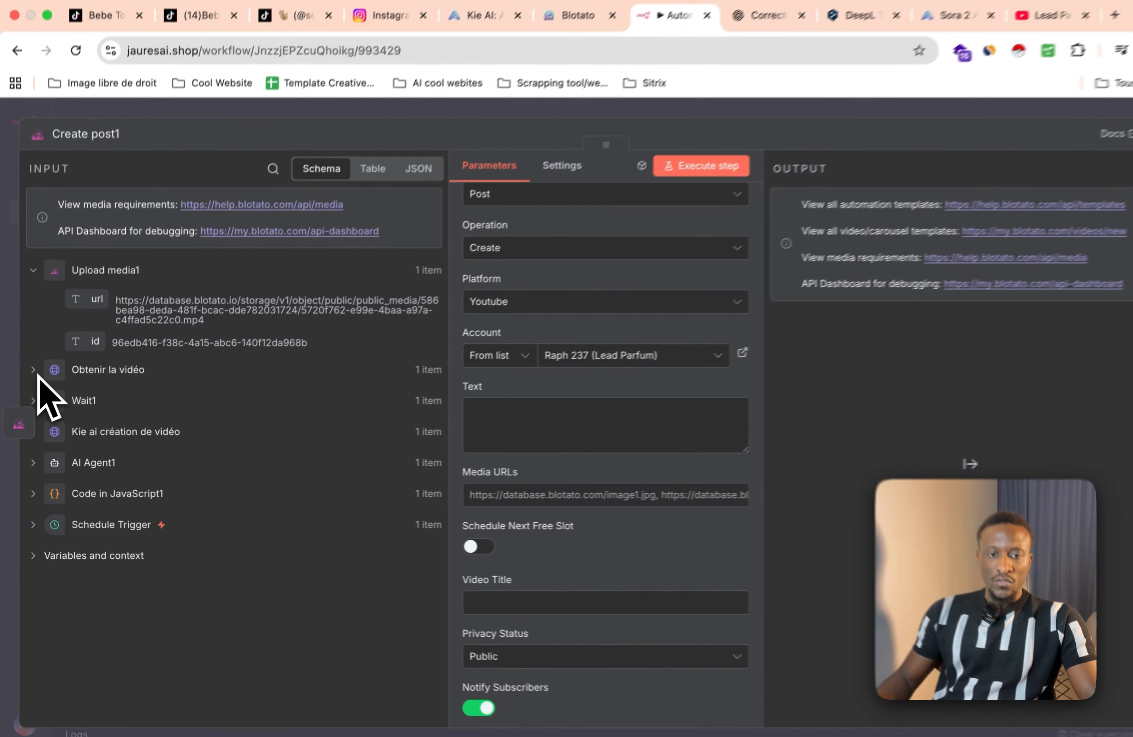
Step: Map the description from AI Agent1's output to the Text of Create post1
click(38, 380)
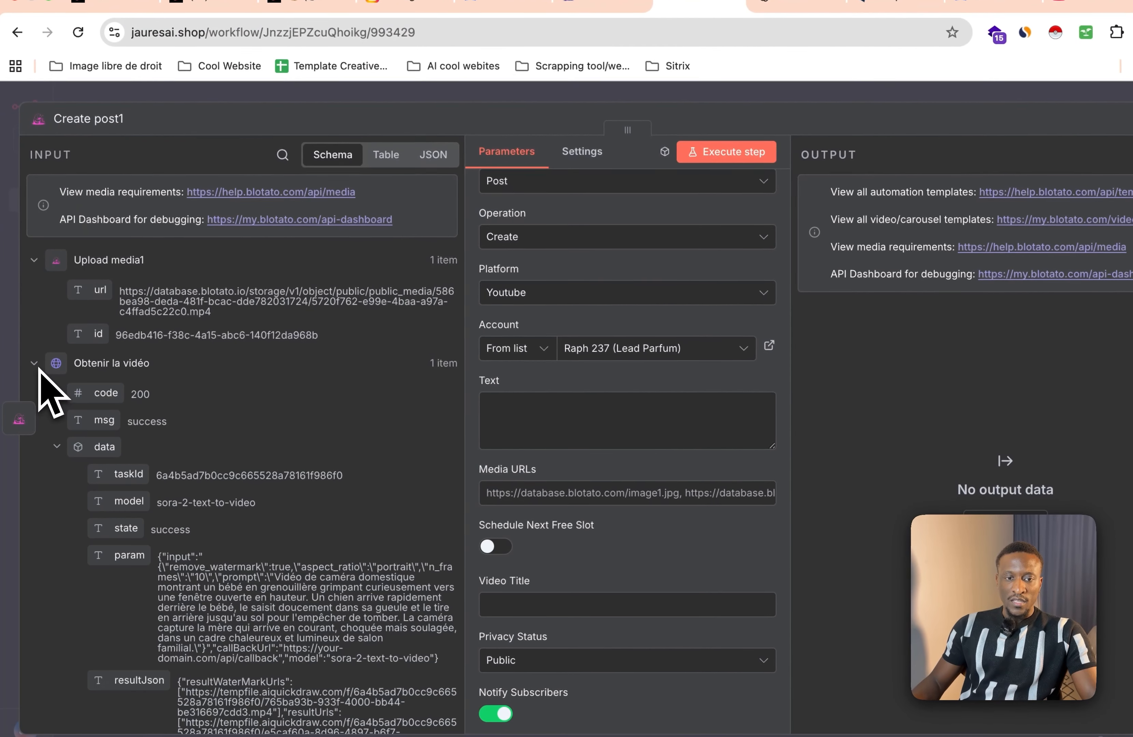
scroll(79, 404, down, 5)
scroll(79, 400, up, 3)
scroll(114, 430, down, 6)
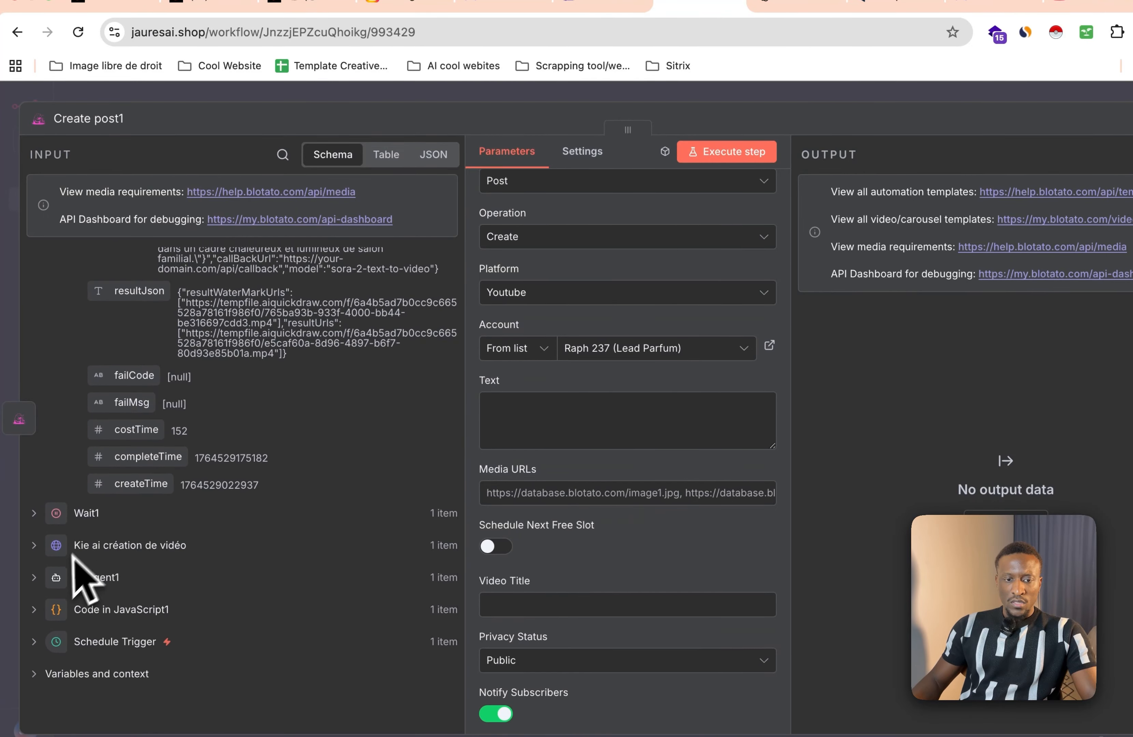
click(34, 584)
scroll(41, 602, down, 5)
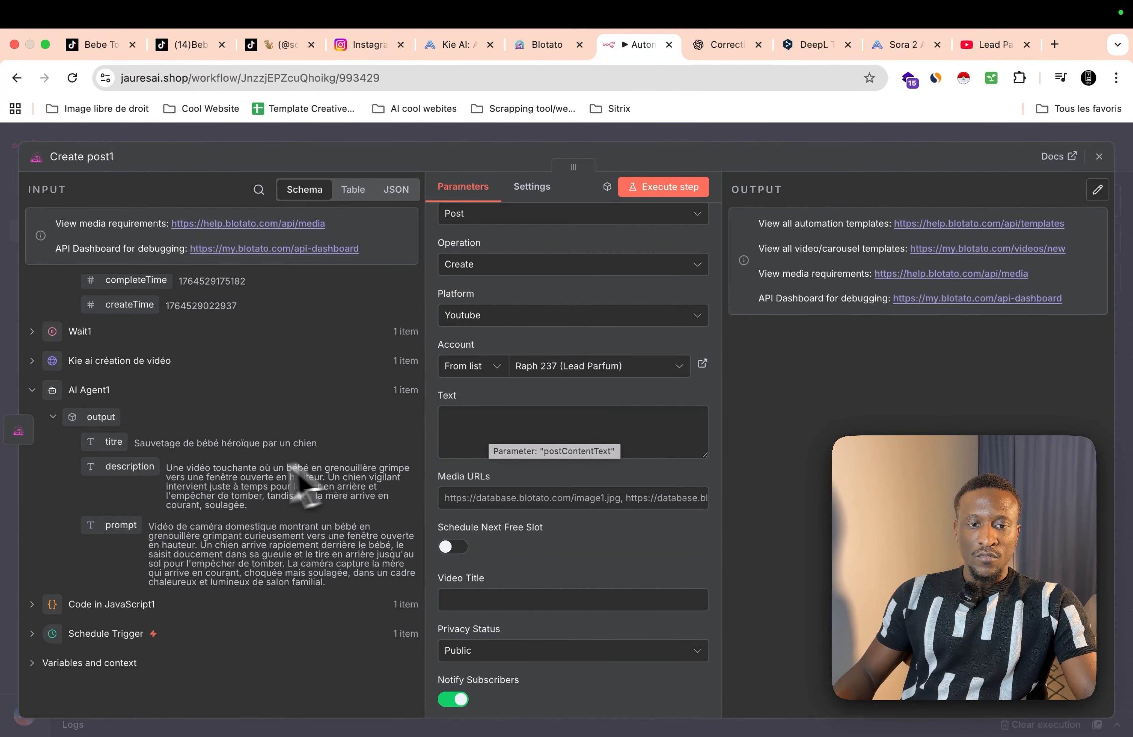
drag(137, 473, 584, 425)
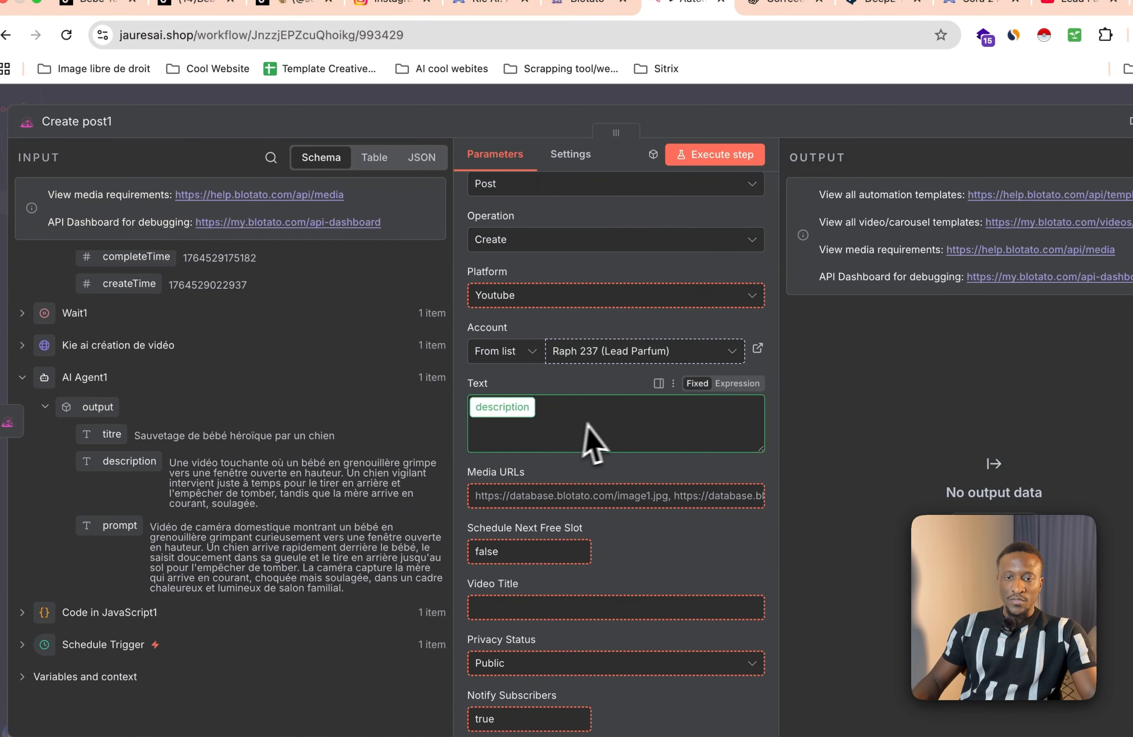
scroll(581, 443, down, 2)
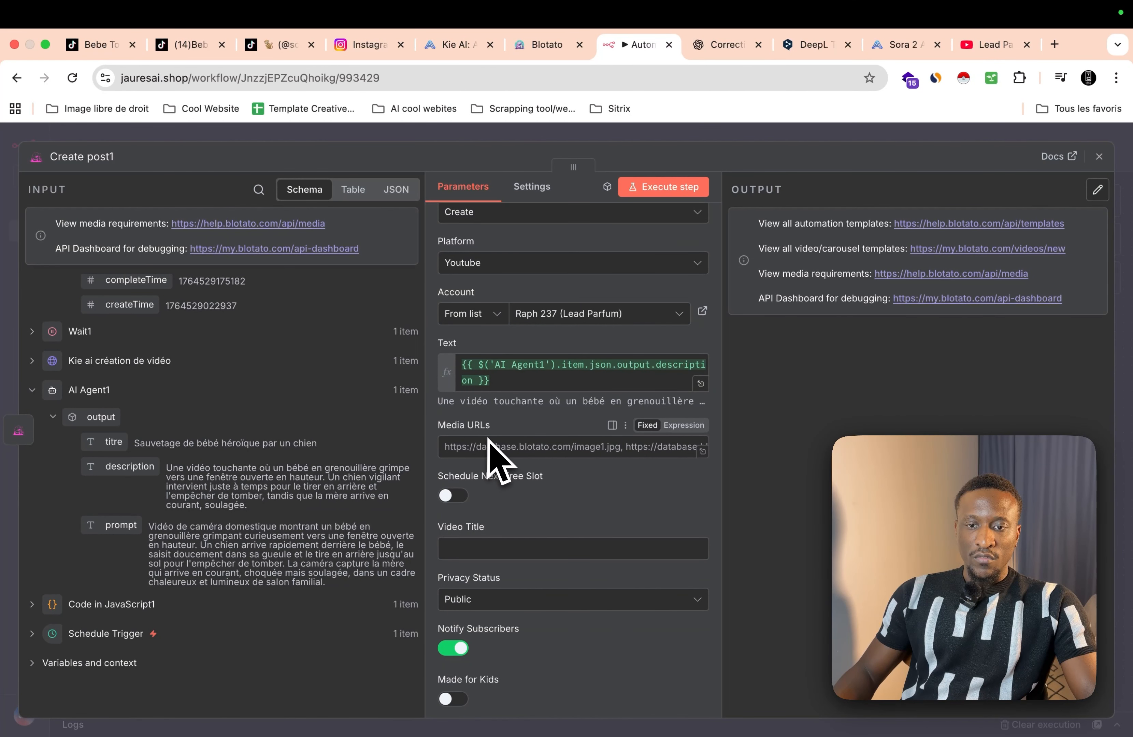
Step: Map AI Agent1's titre output to the Video Title and enable Contains Synthetic Media
scroll(493, 449, down, 2)
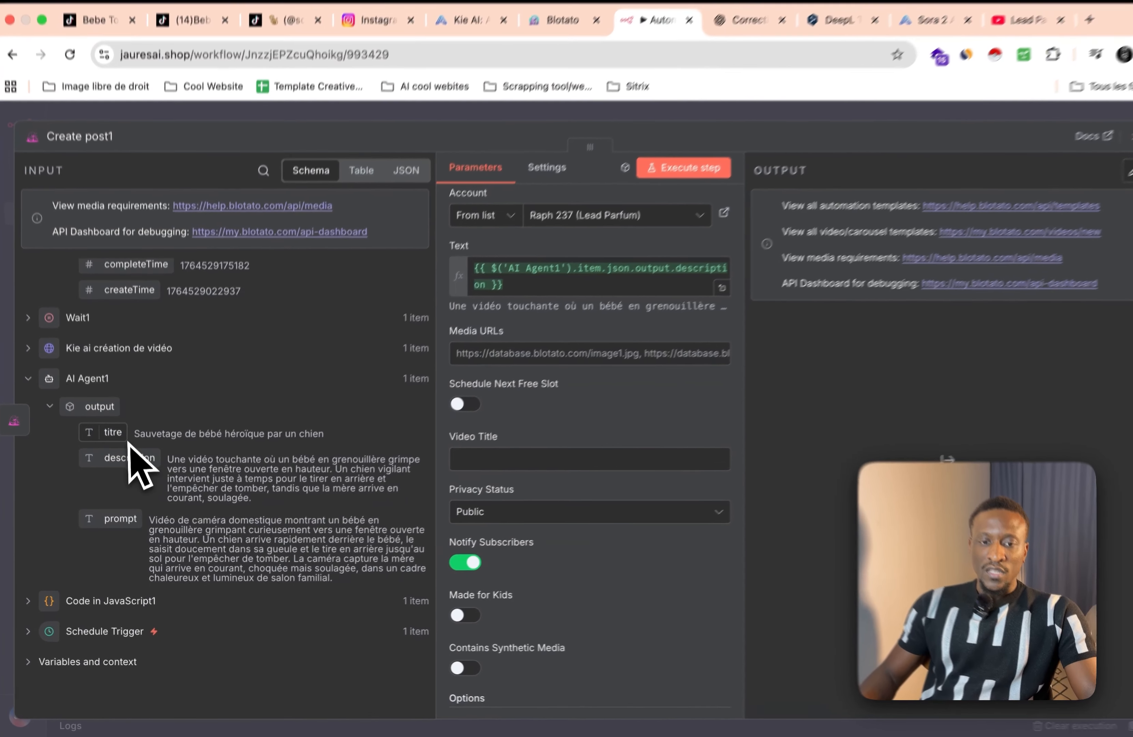
drag(115, 443, 542, 451)
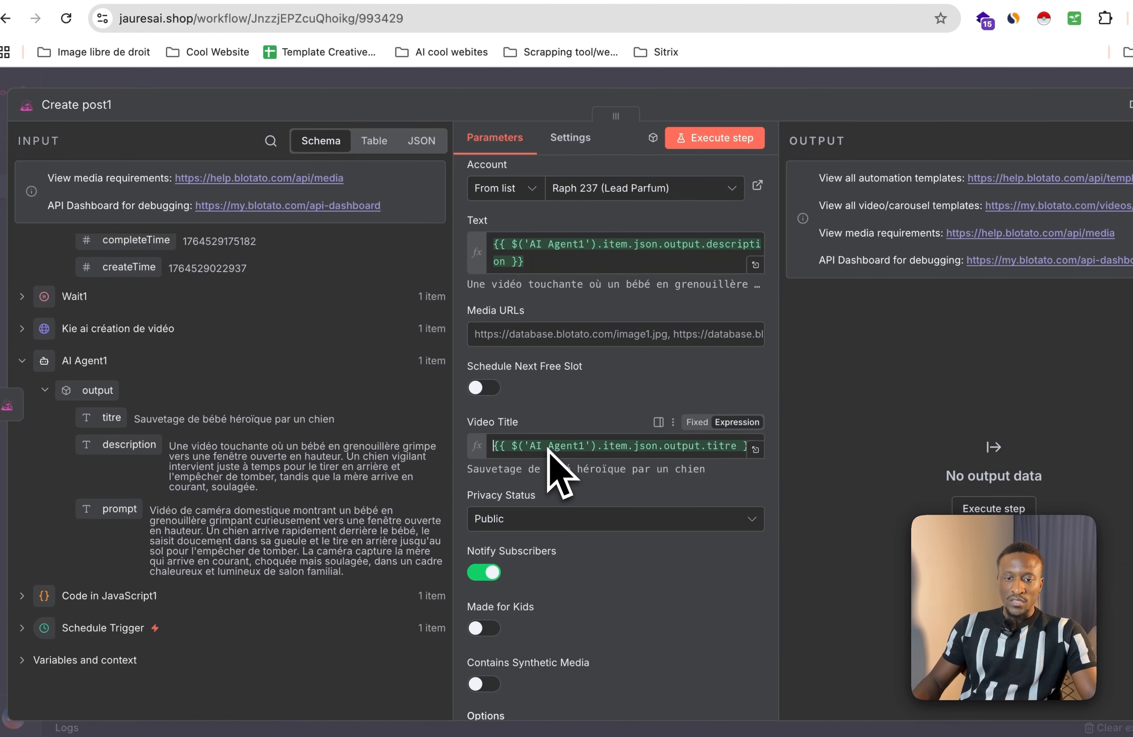
scroll(542, 459, down, 2)
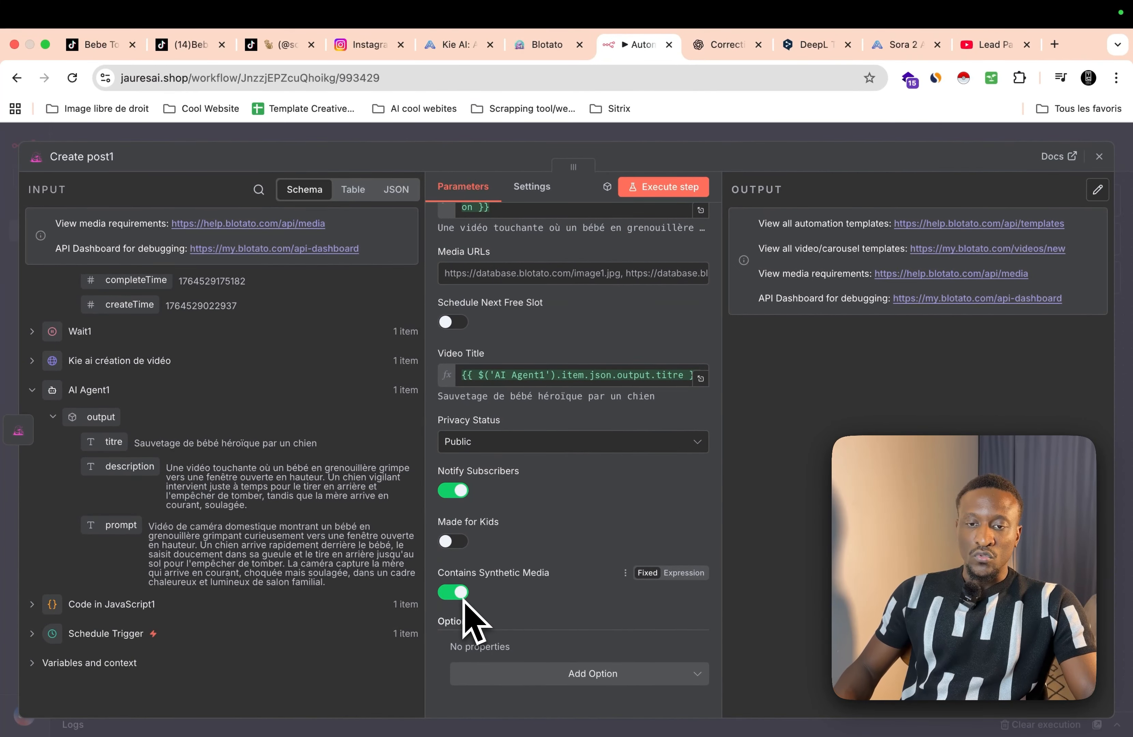
Step: Map the url output of Upload media1 to the Media URLs of Create post1
scroll(467, 617, up, 4)
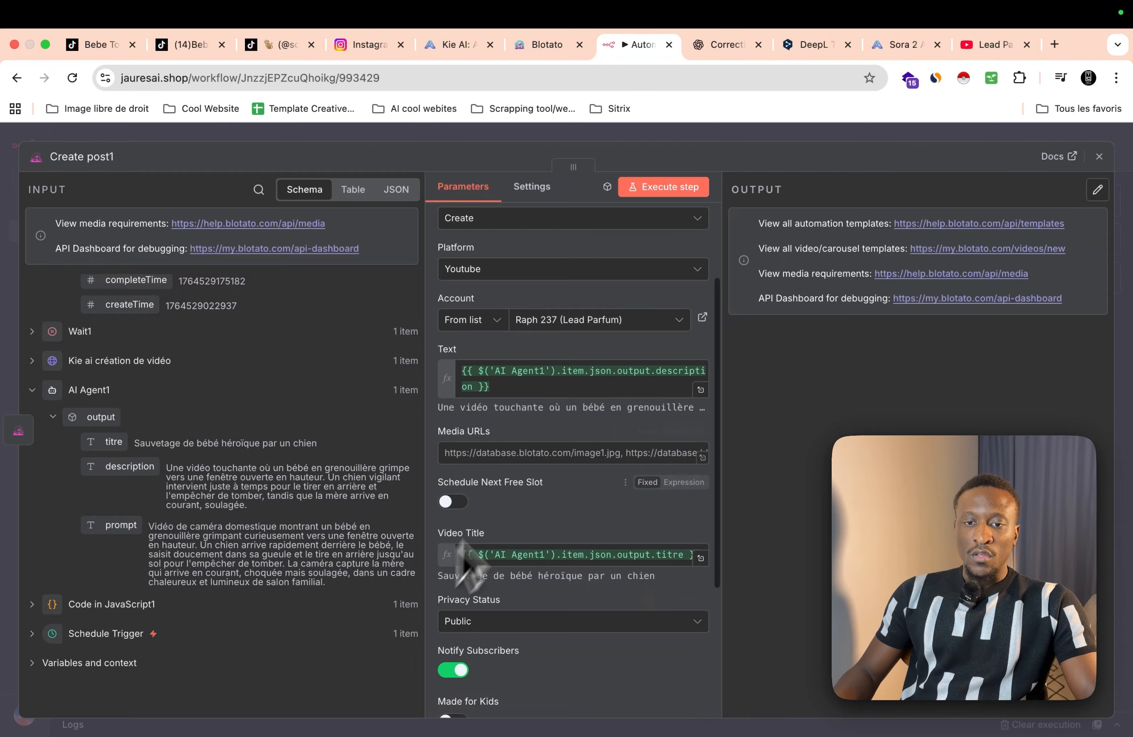
scroll(220, 473, up, 10)
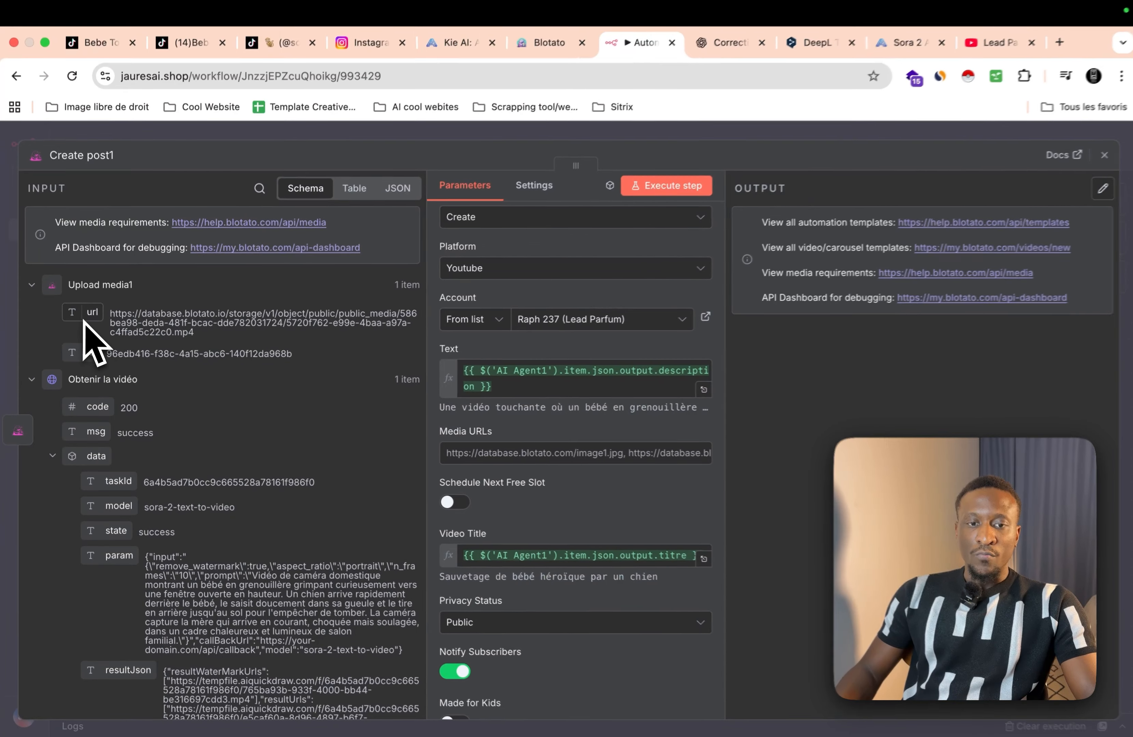
drag(84, 322, 523, 457)
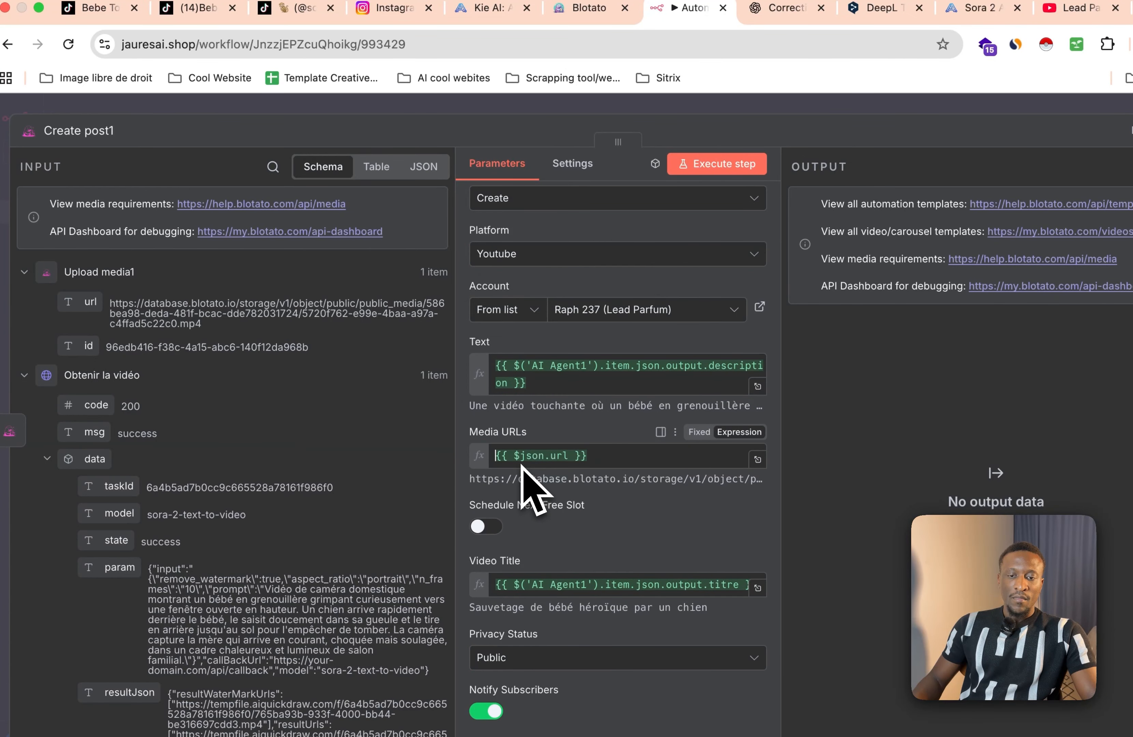
scroll(526, 486, down, 5)
scroll(519, 480, up, 10)
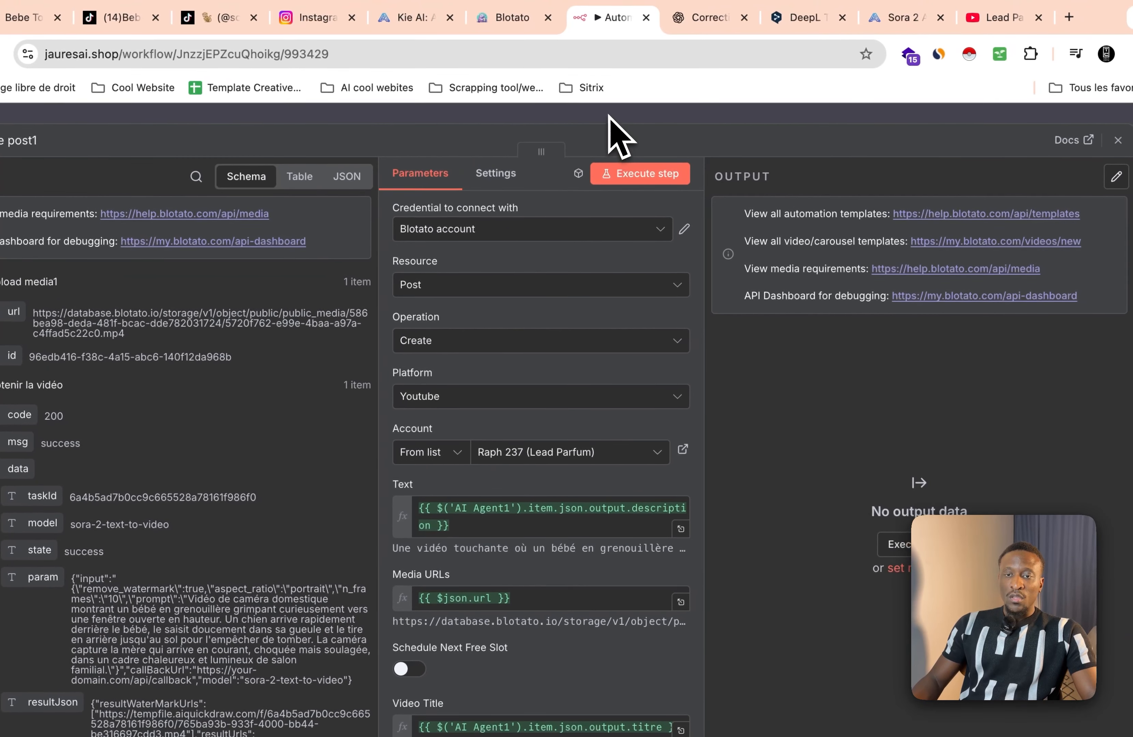
Step: Return to the canvas and execute the Create post1 node to publish the video
click(609, 115)
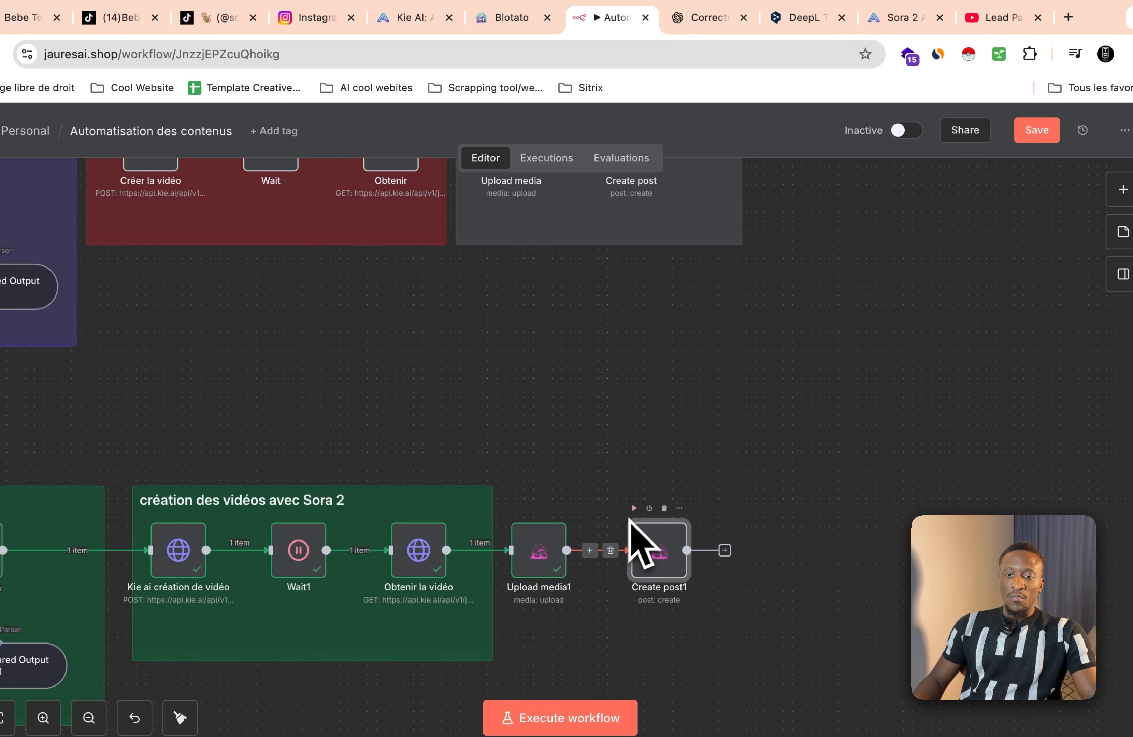
click(636, 509)
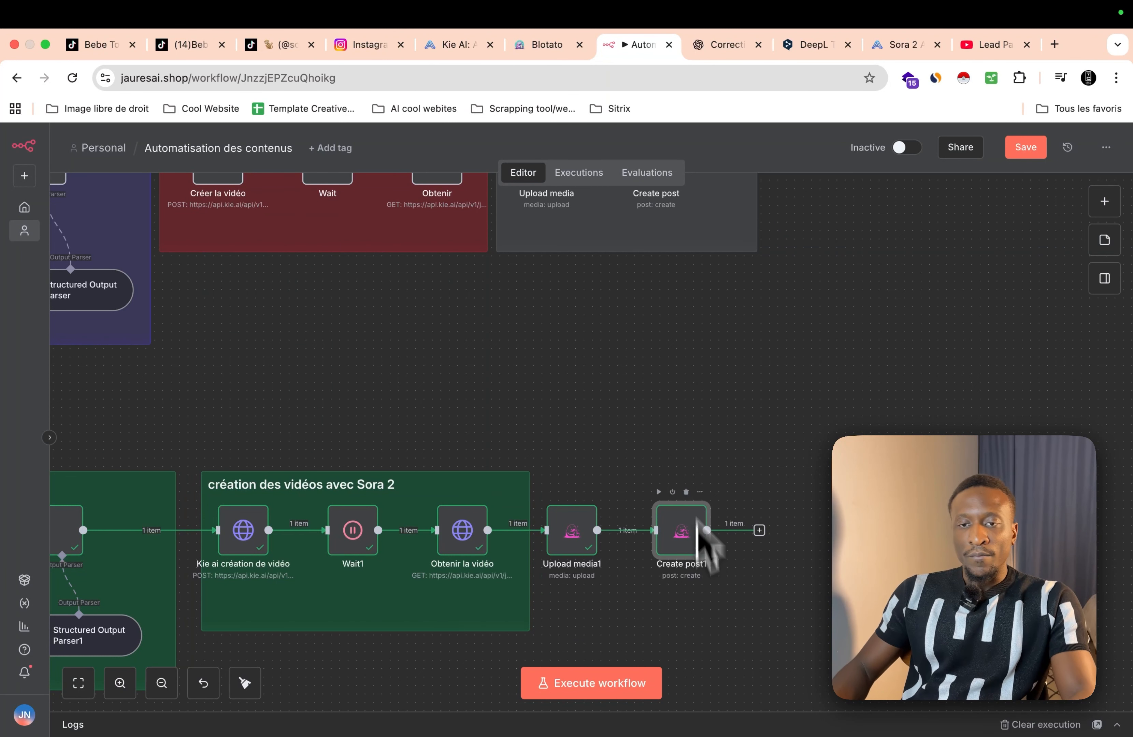
scroll(435, 235, up, 4)
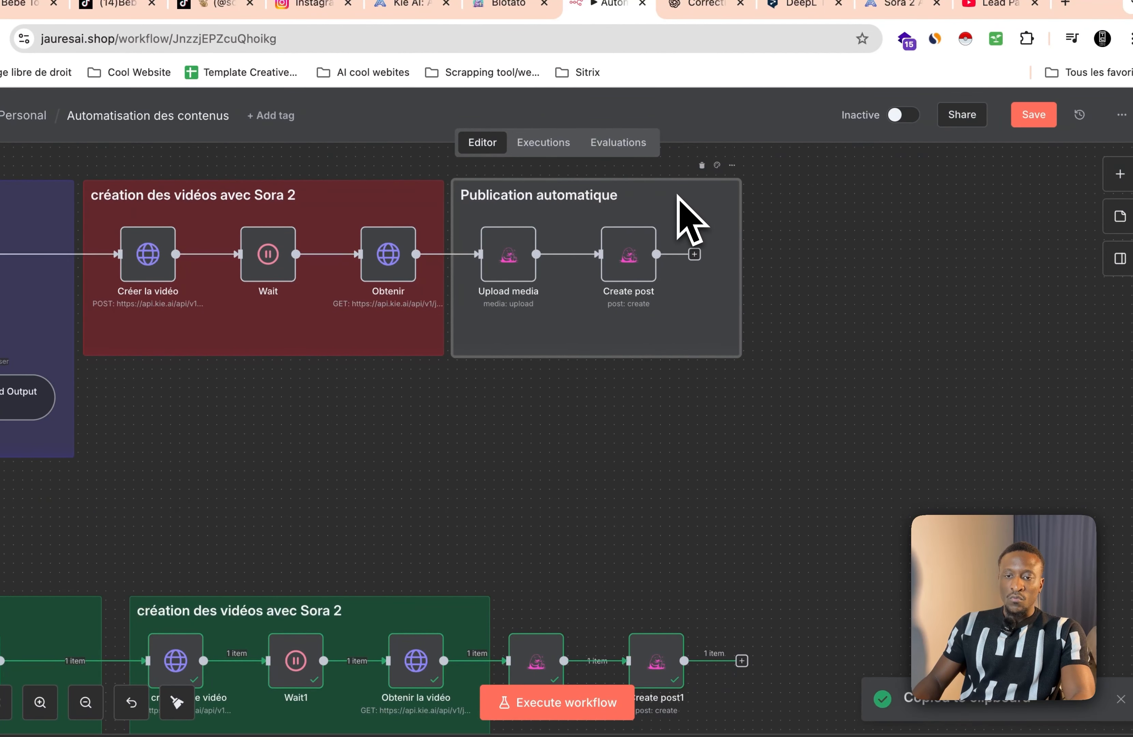
Step: Paste a copy of the Publication automatique sticky note behind Upload media1 and Create post1, and arrange both nodes evenly inside it
key(ctrl+v)
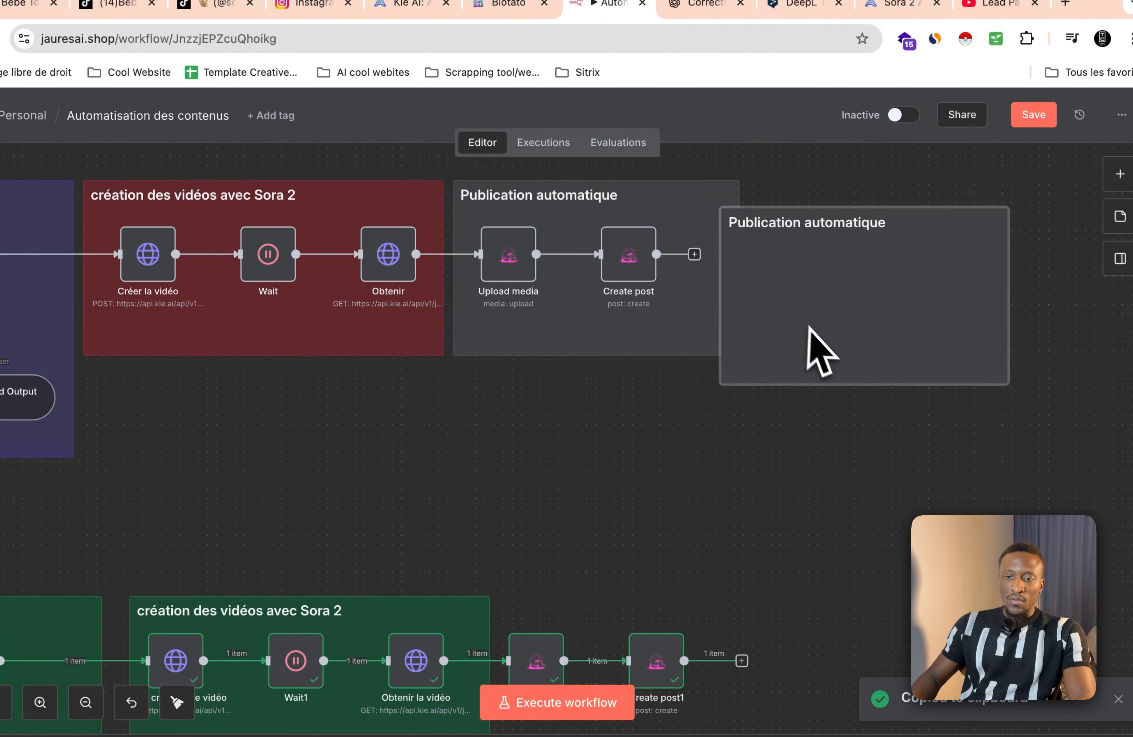
drag(808, 348, 615, 492)
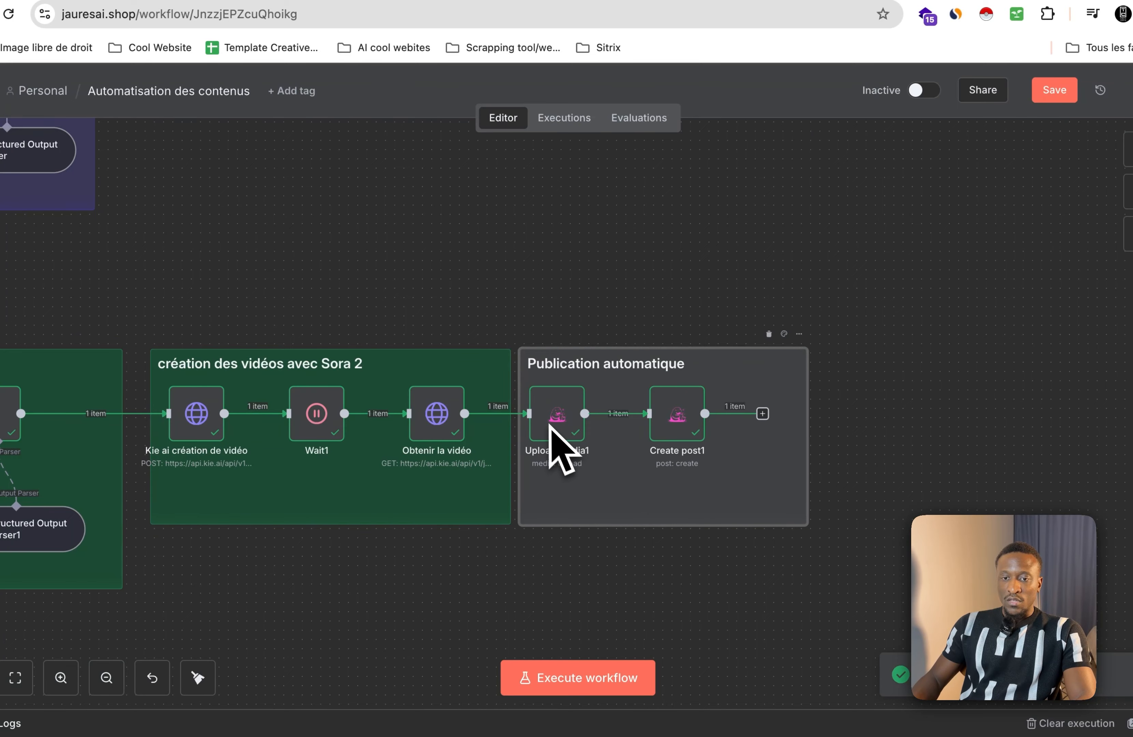
drag(550, 425, 586, 428)
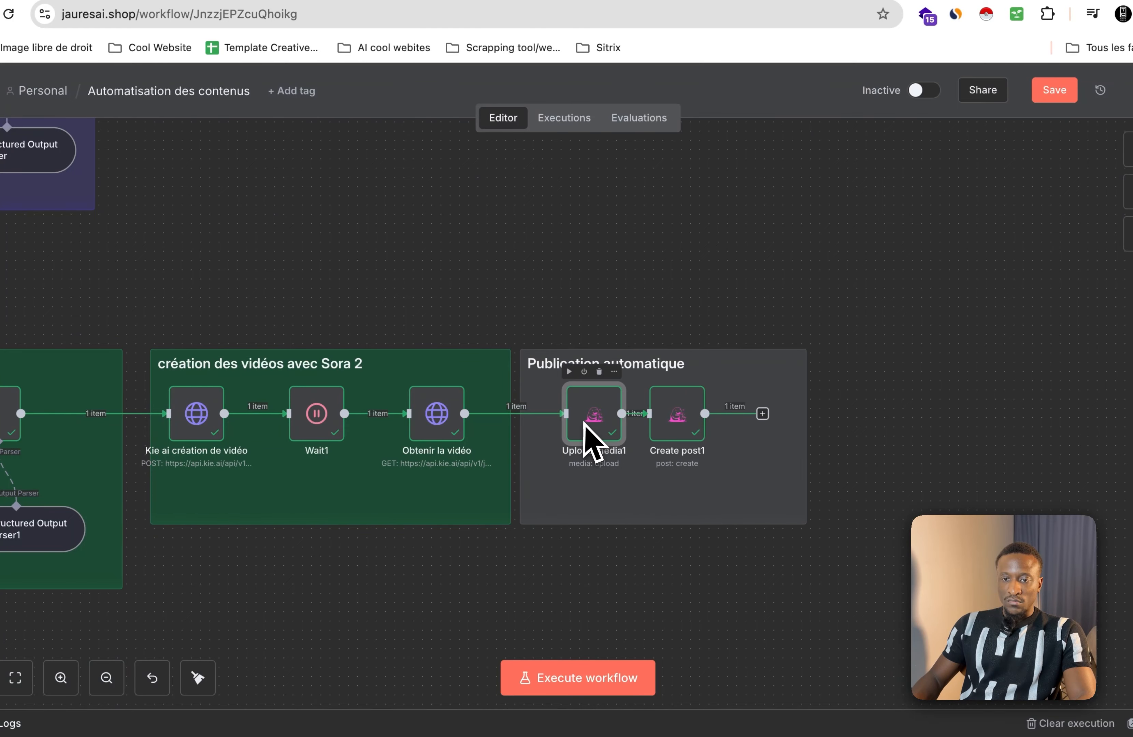
drag(670, 430, 698, 430)
mouse_move(628, 500)
mouse_down()
mouse_move(649, 501)
mouse_move(639, 499)
mouse_up()
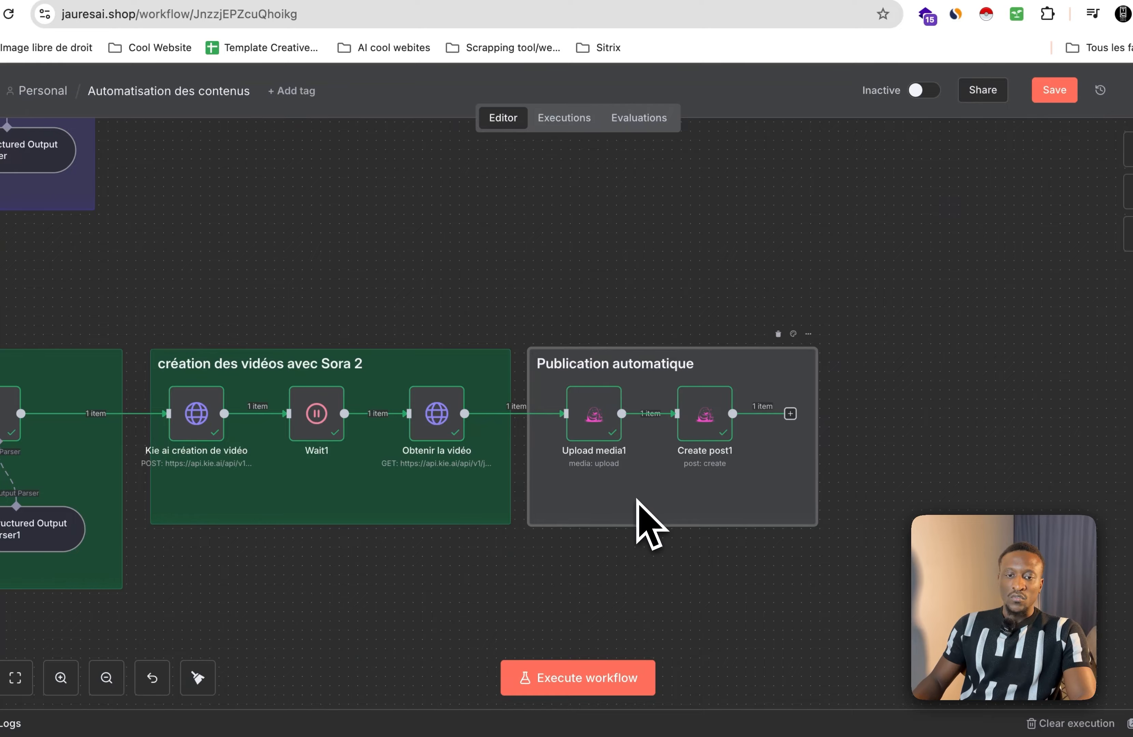
Step: Change the Wait Amount of the Wait1 node, keeping Seconds as the unit, and return to the canvas
scroll(643, 517, down, 3)
scroll(636, 529, down, 3)
scroll(631, 529, left, 3)
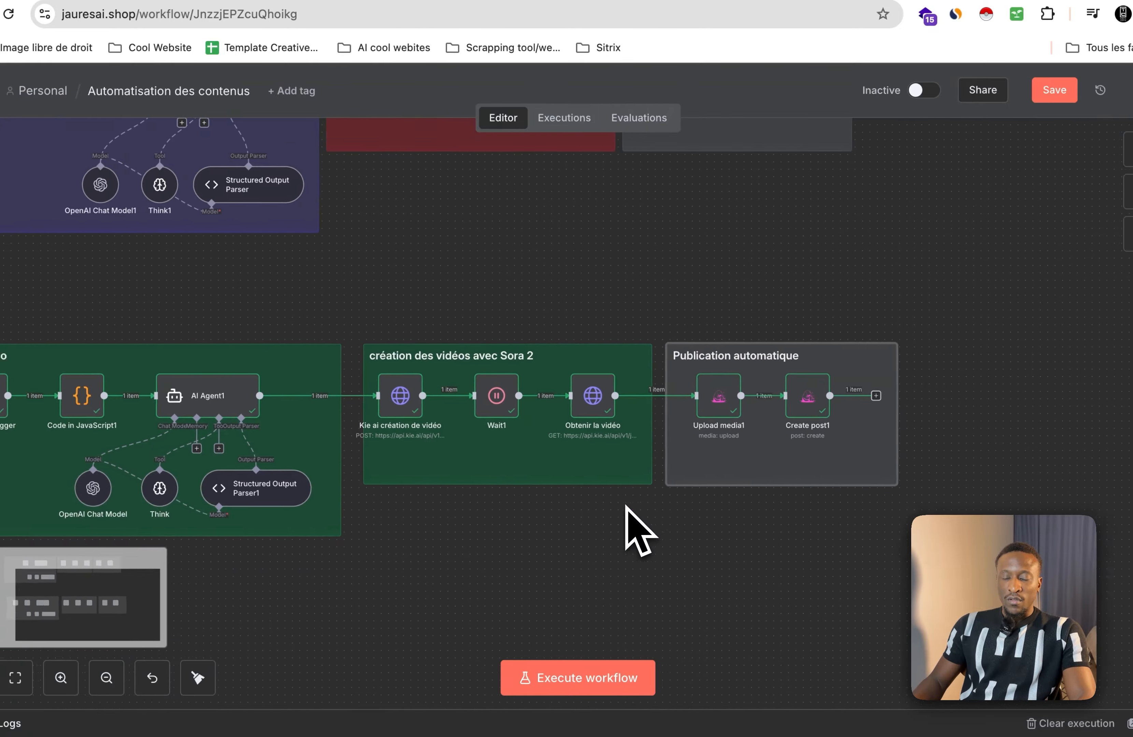
scroll(626, 507, left, 3)
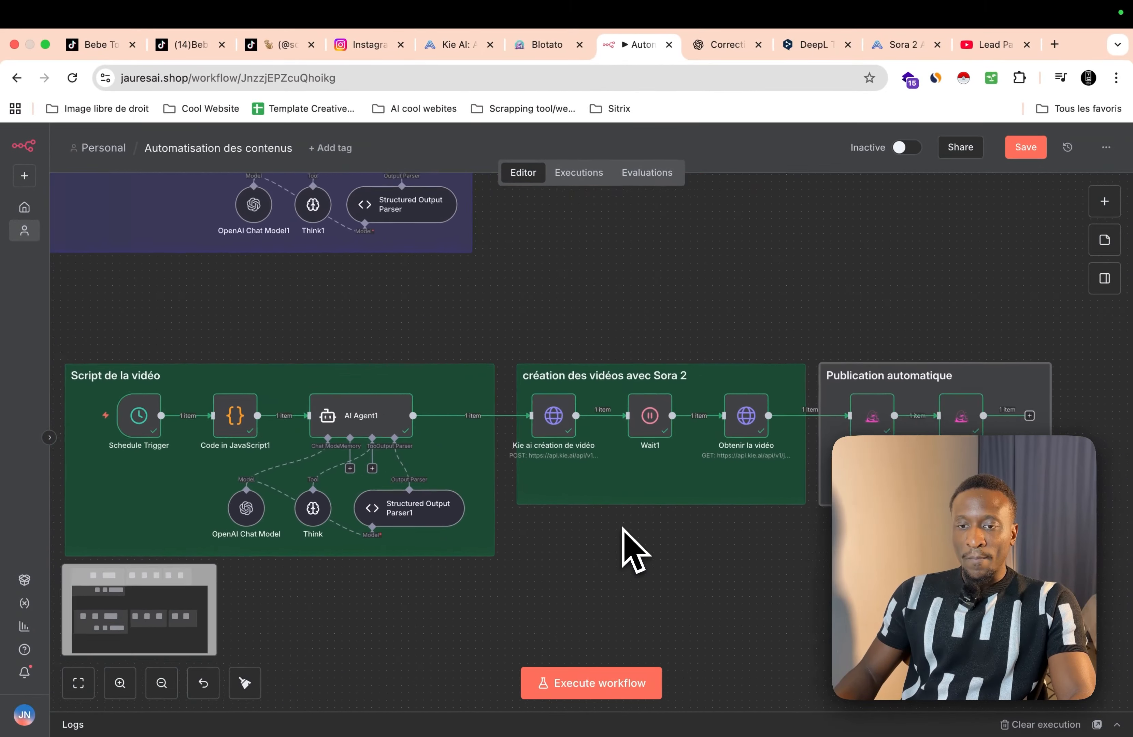
scroll(635, 550, left, 2)
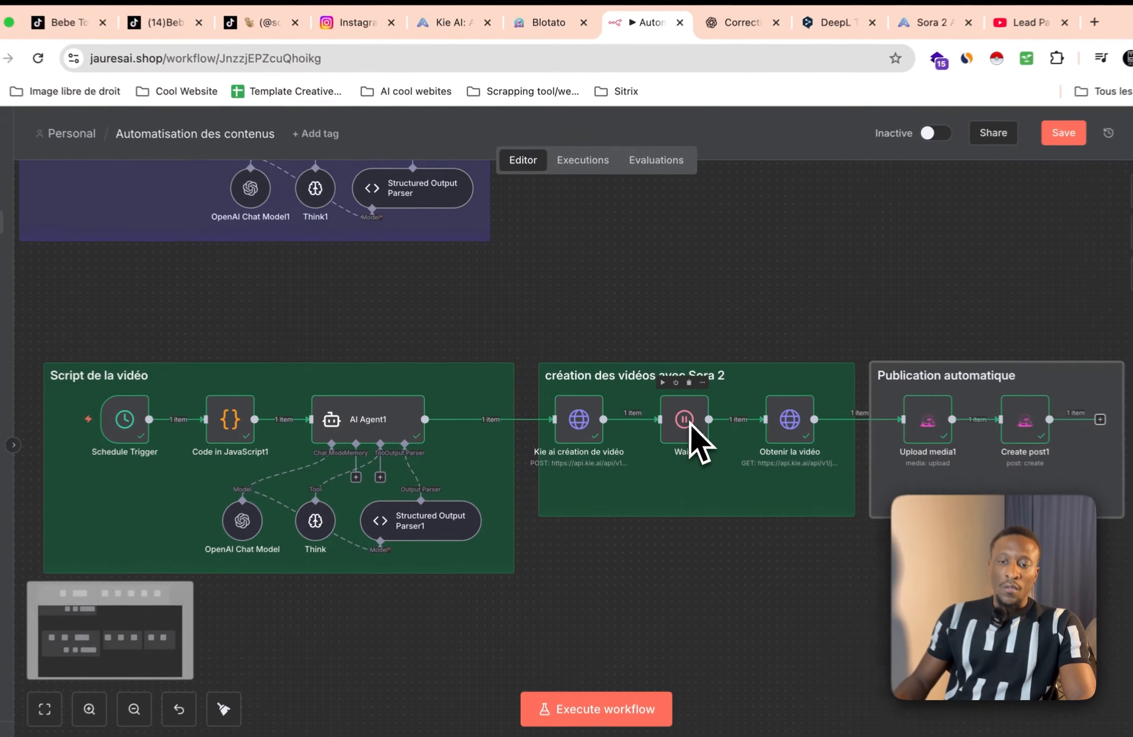
double_click(689, 421)
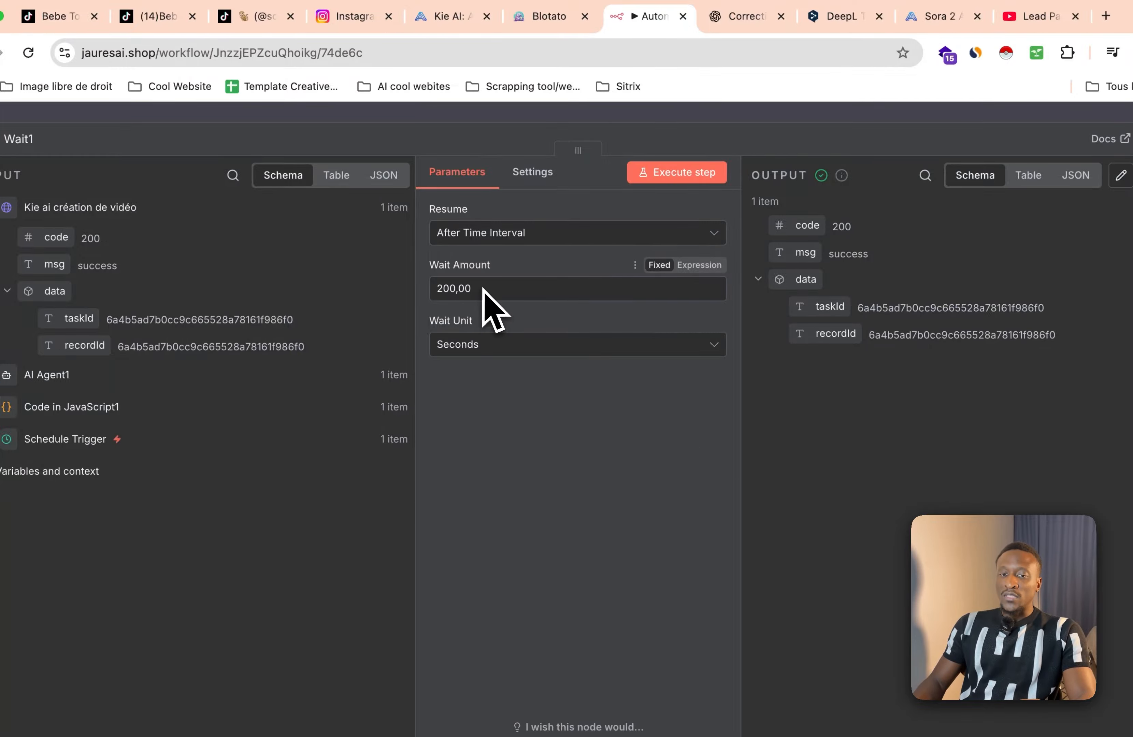
drag(485, 288, 397, 287)
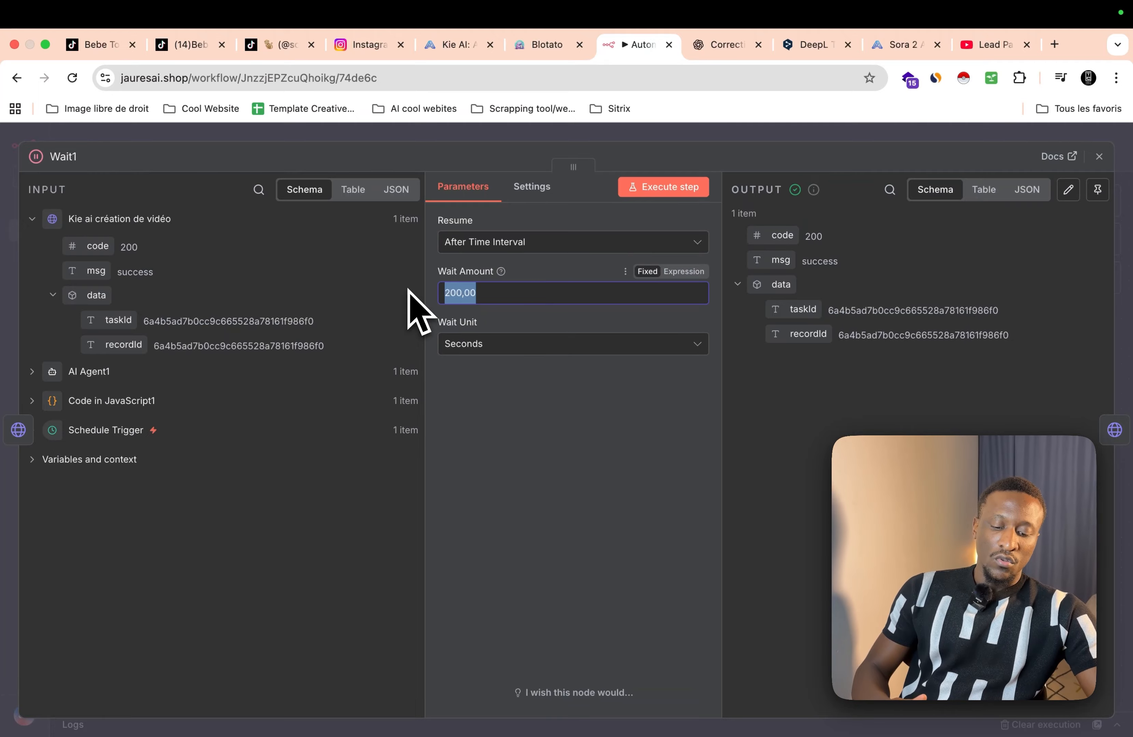
click(503, 137)
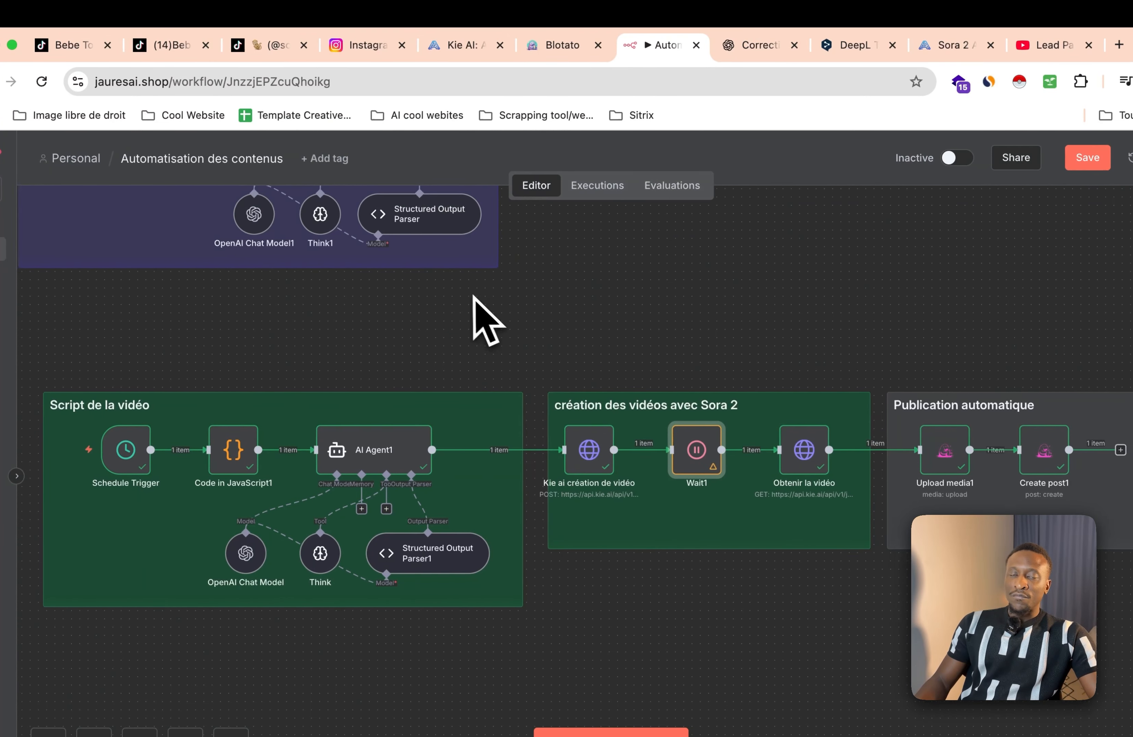
Step: Switch to the Lead Parfum channel on YouTube, refresh the page and open its Shorts
scroll(479, 306, right, 5)
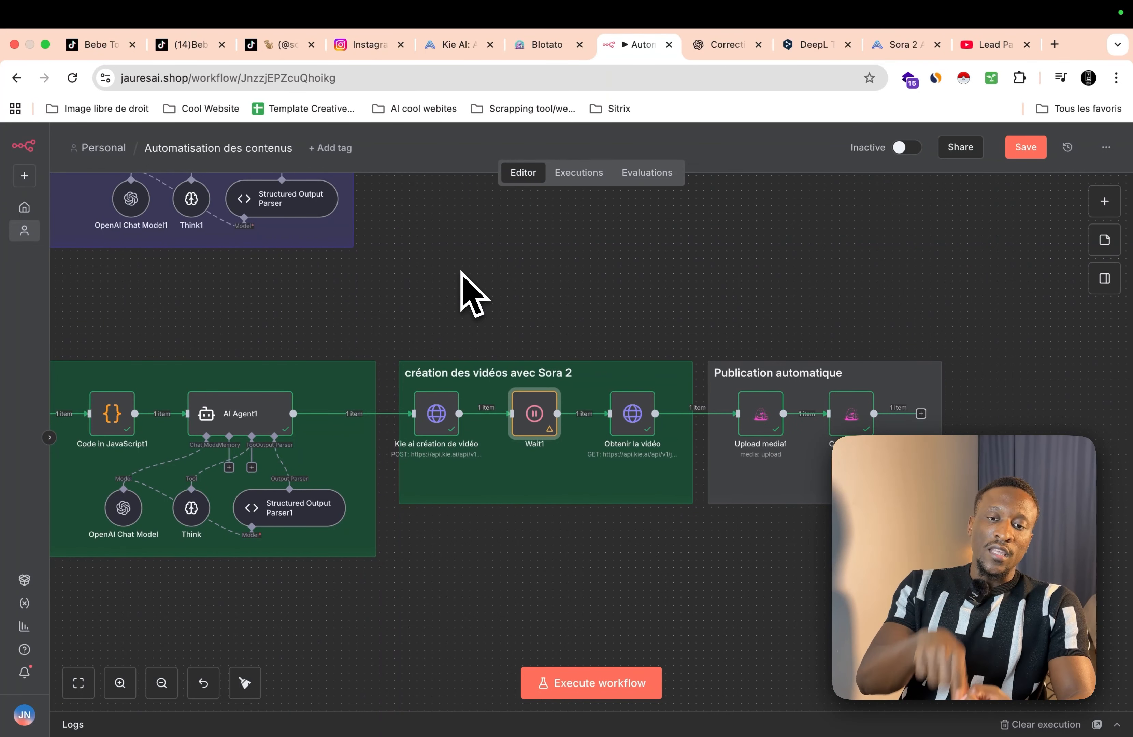
scroll(230, 521, left, 2)
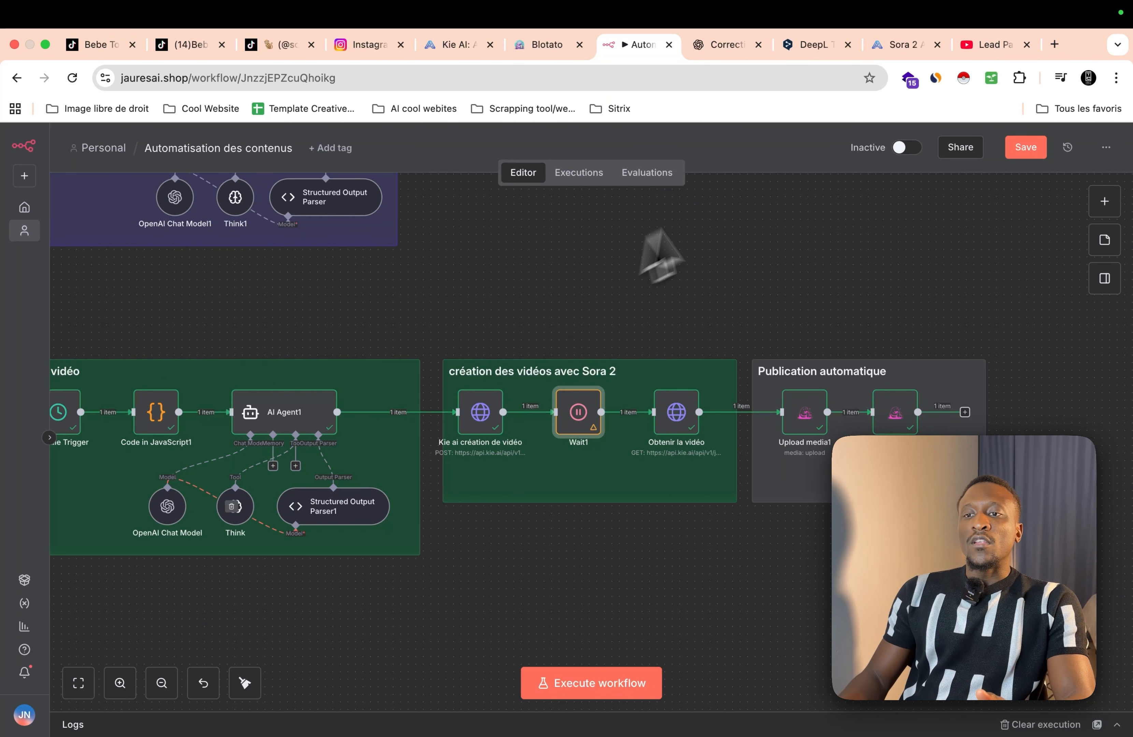
click(992, 45)
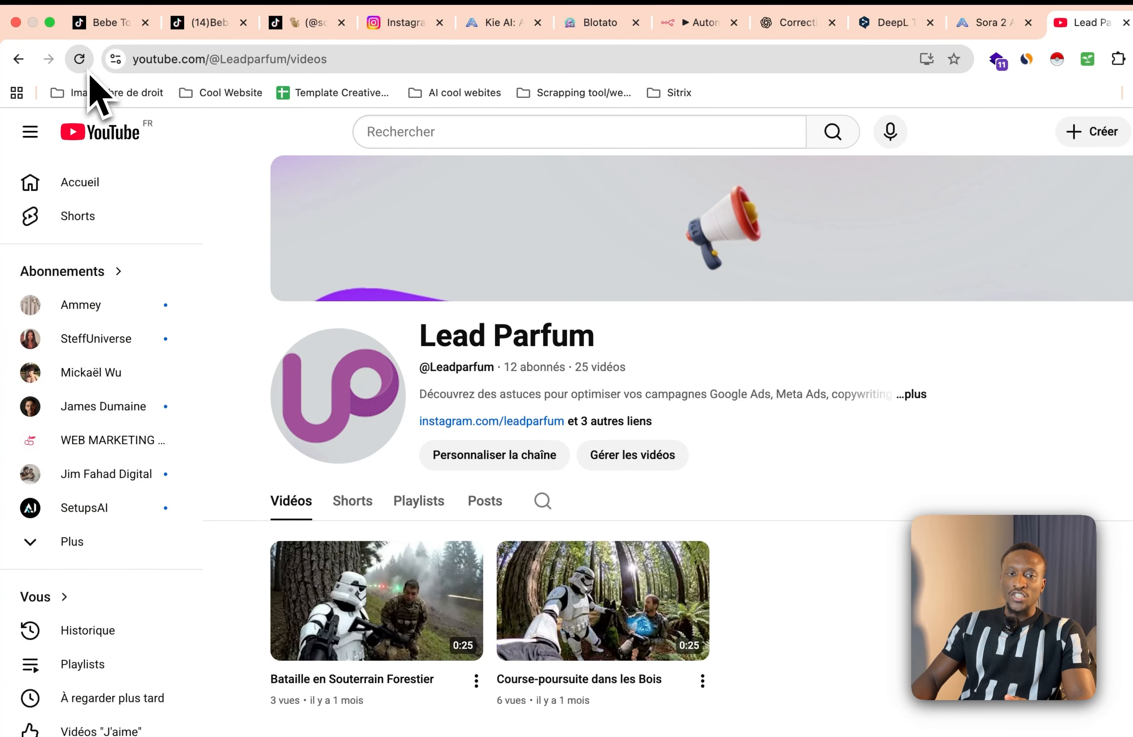
click(0, 32)
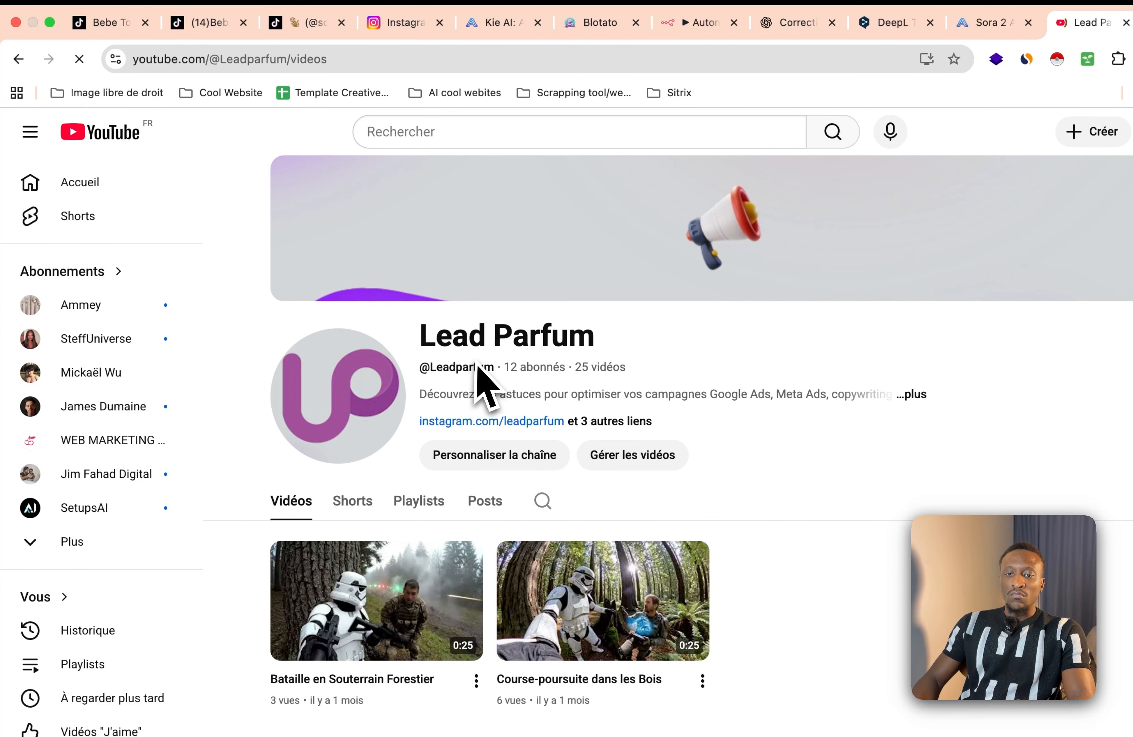
click(356, 505)
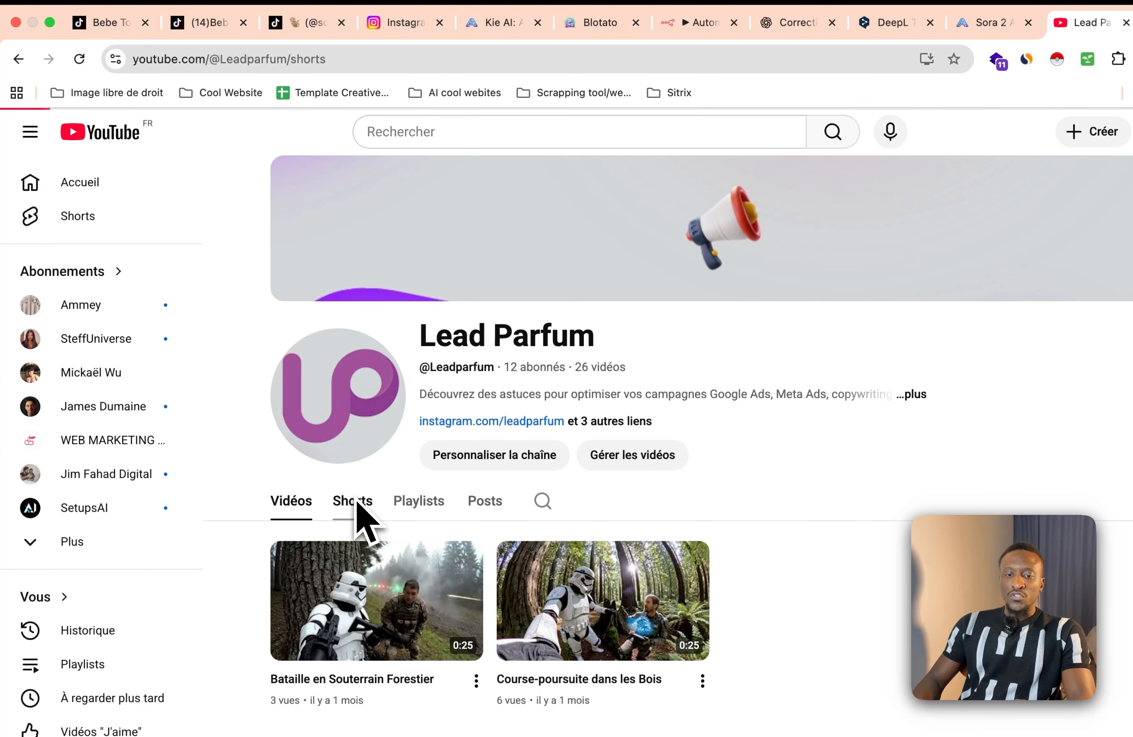
Step: Check the channel's most recent Shorts for the automatically published video and compare it with the older ones
scroll(347, 555, down, 4)
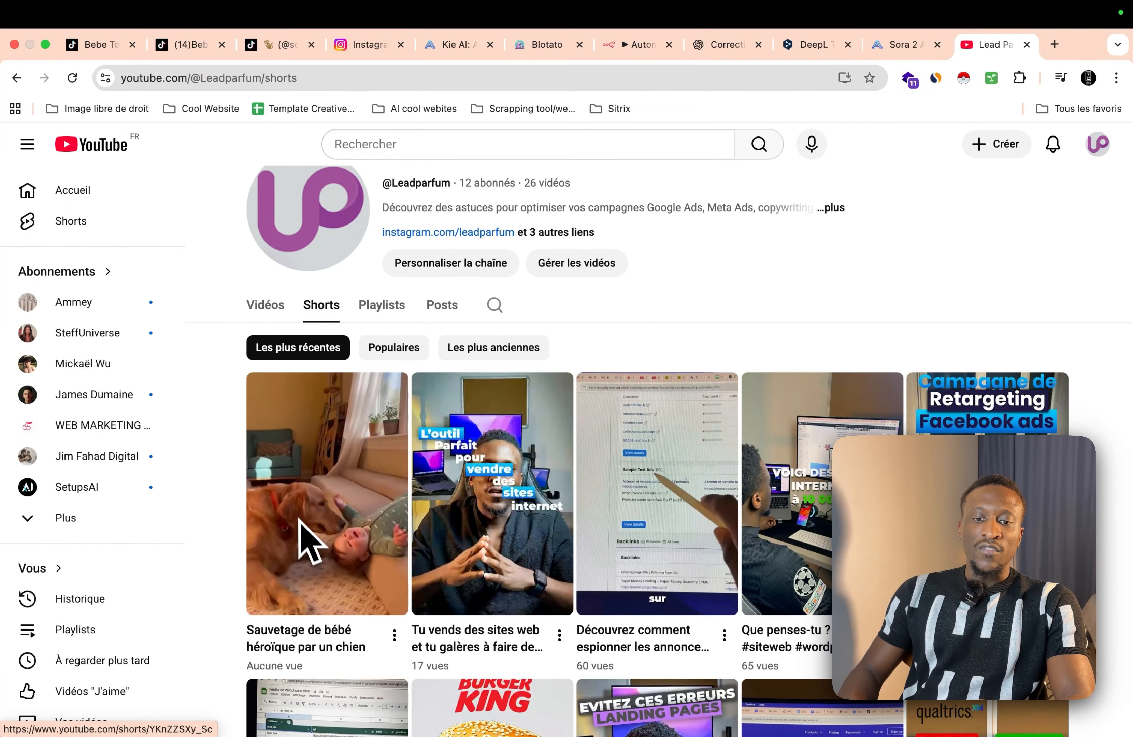
scroll(297, 513, up, 3)
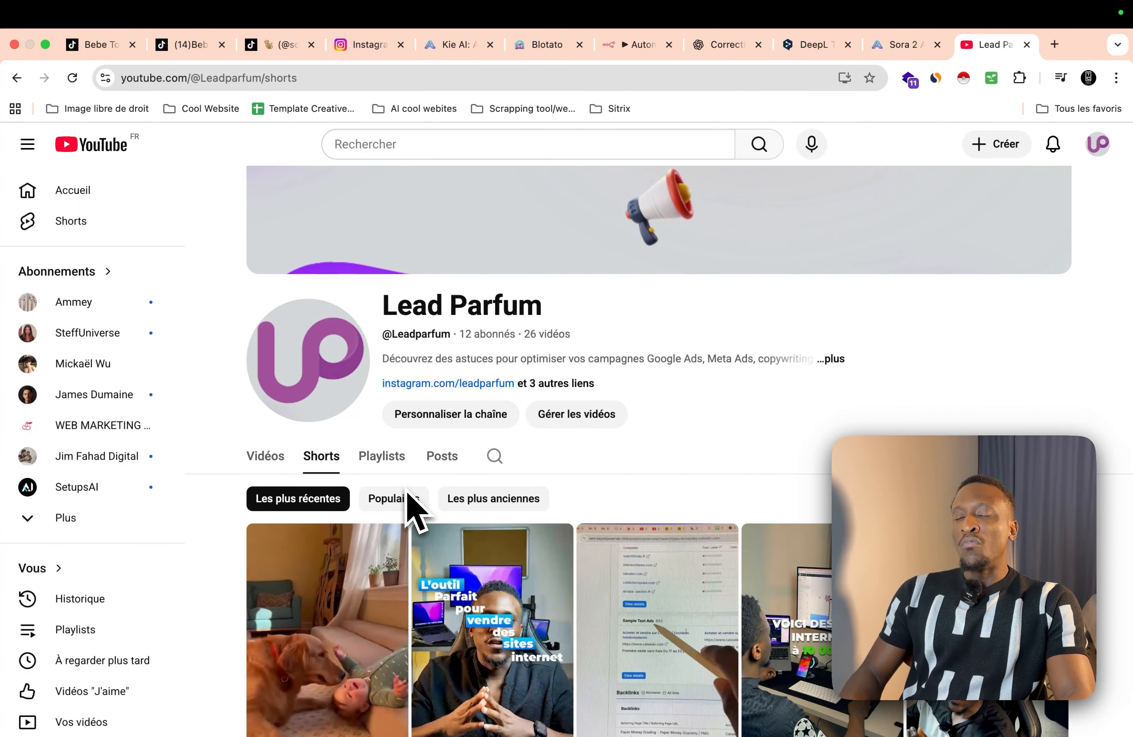
scroll(410, 508, down, 15)
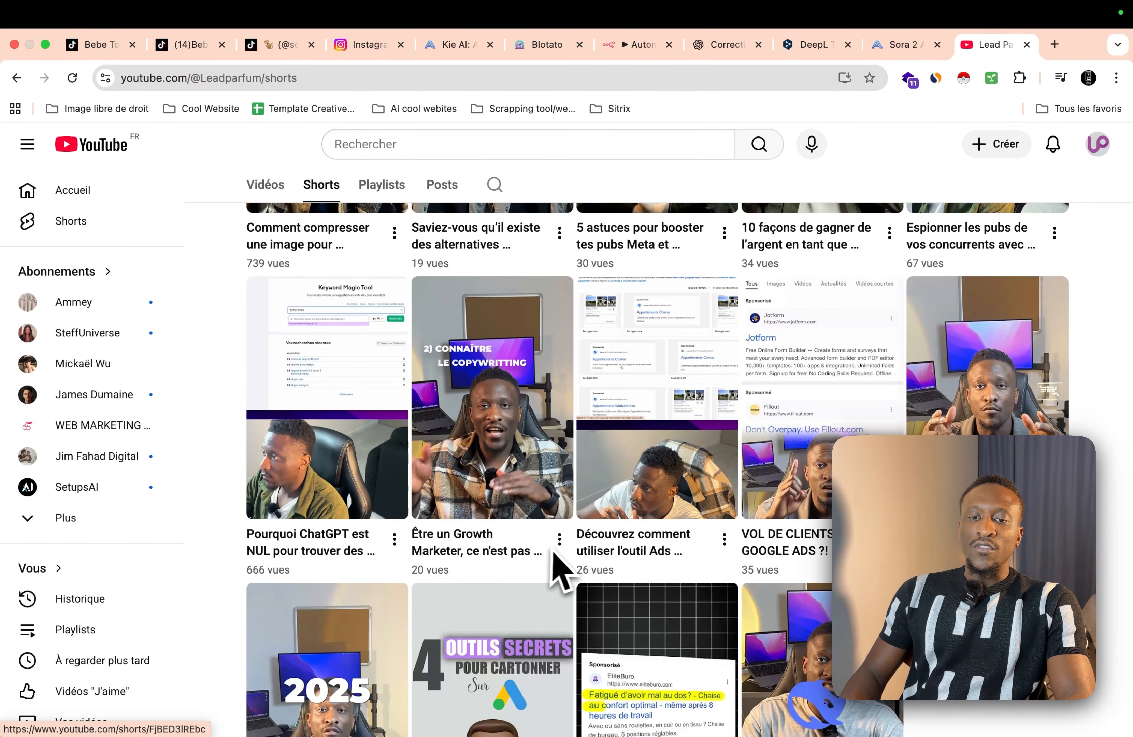
scroll(555, 569, down, 3)
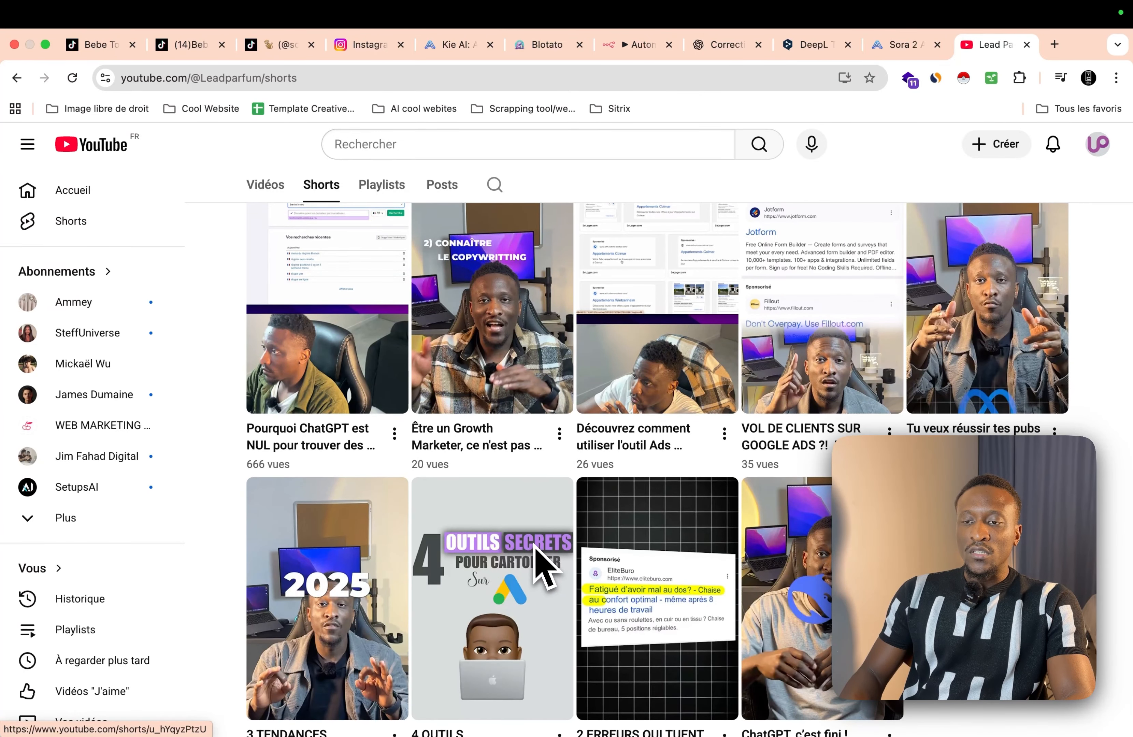
scroll(535, 547, up, 15)
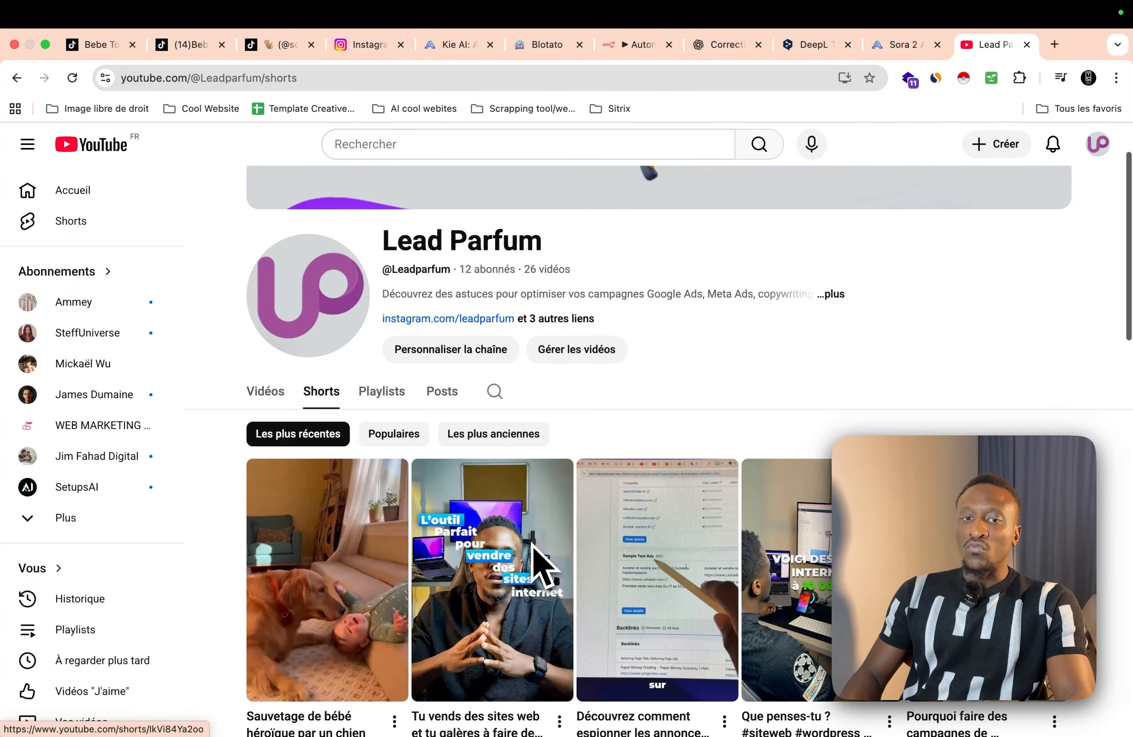
scroll(479, 544, up, 2)
scroll(450, 544, down, 3)
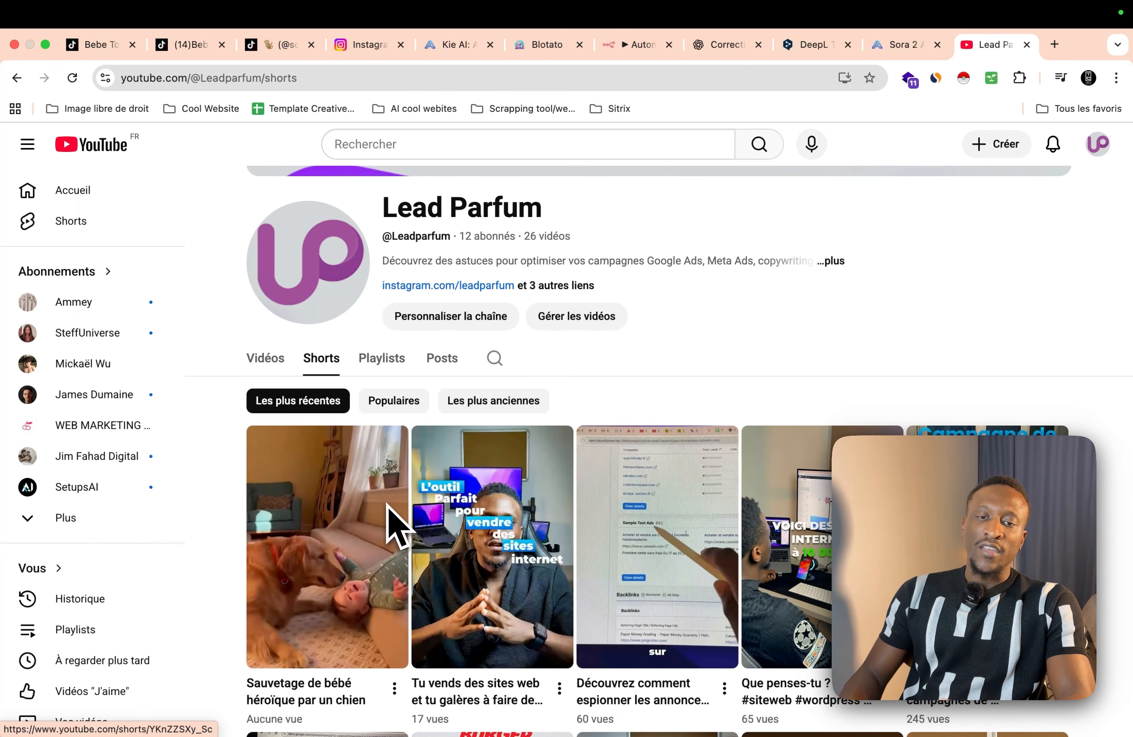
scroll(371, 513, down, 2)
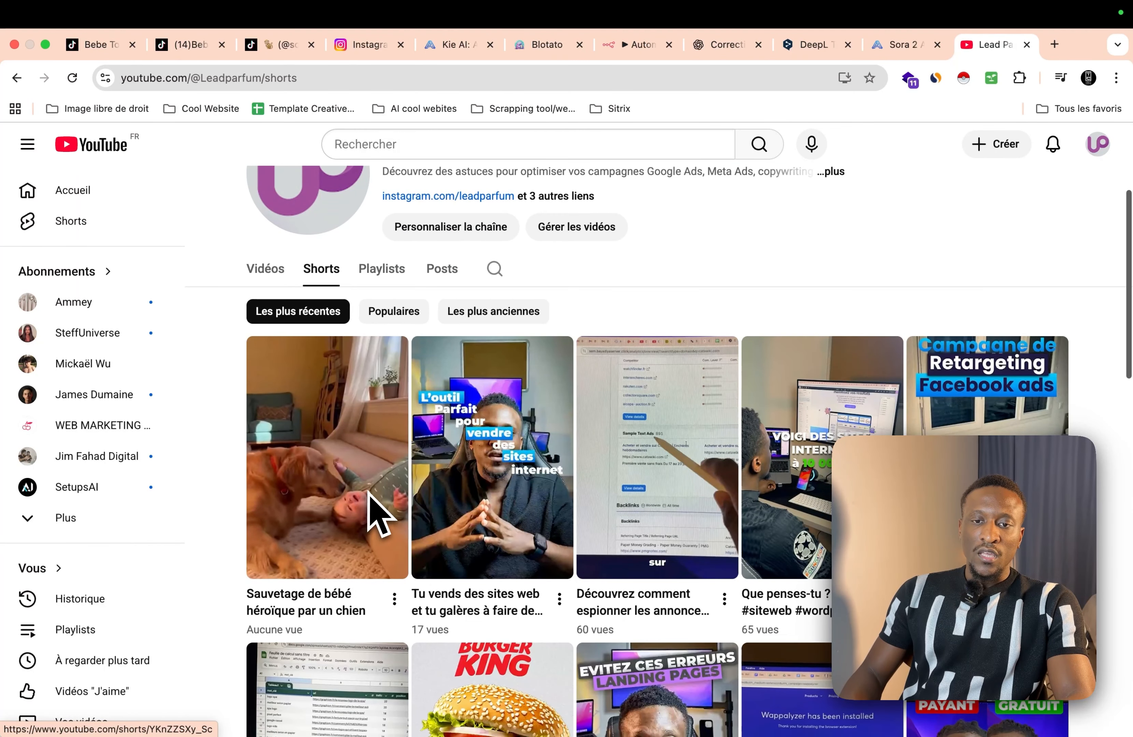
scroll(372, 514, up, 2)
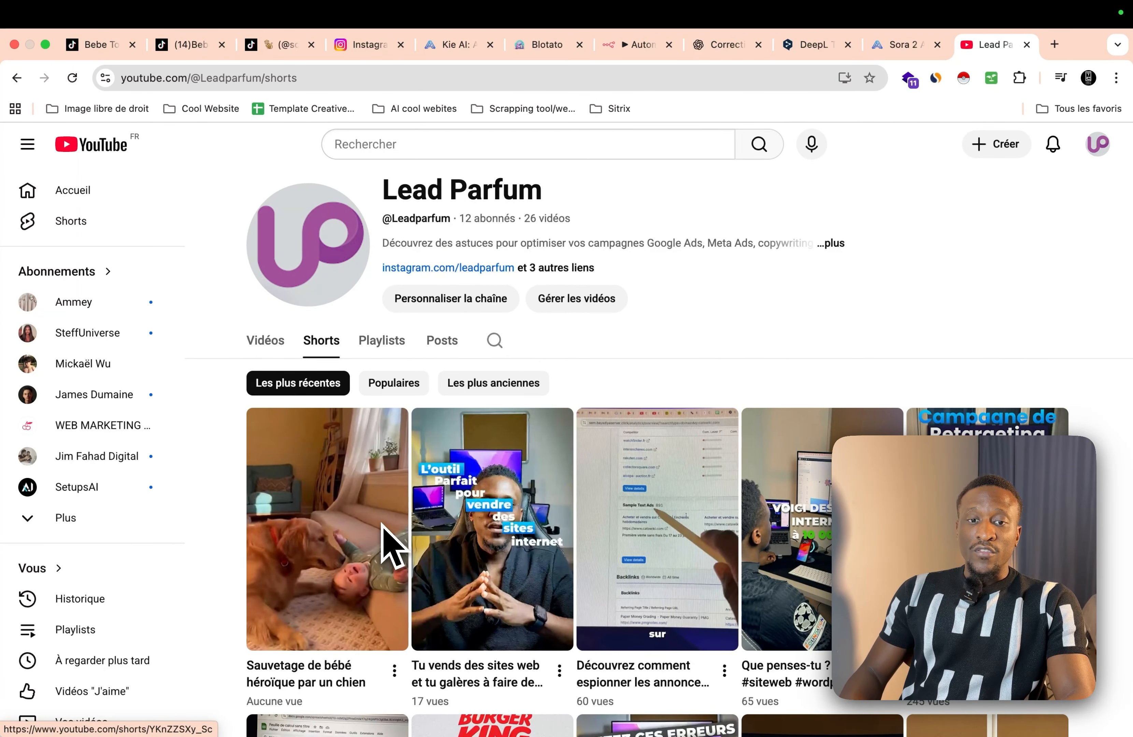
scroll(340, 548, up, 2)
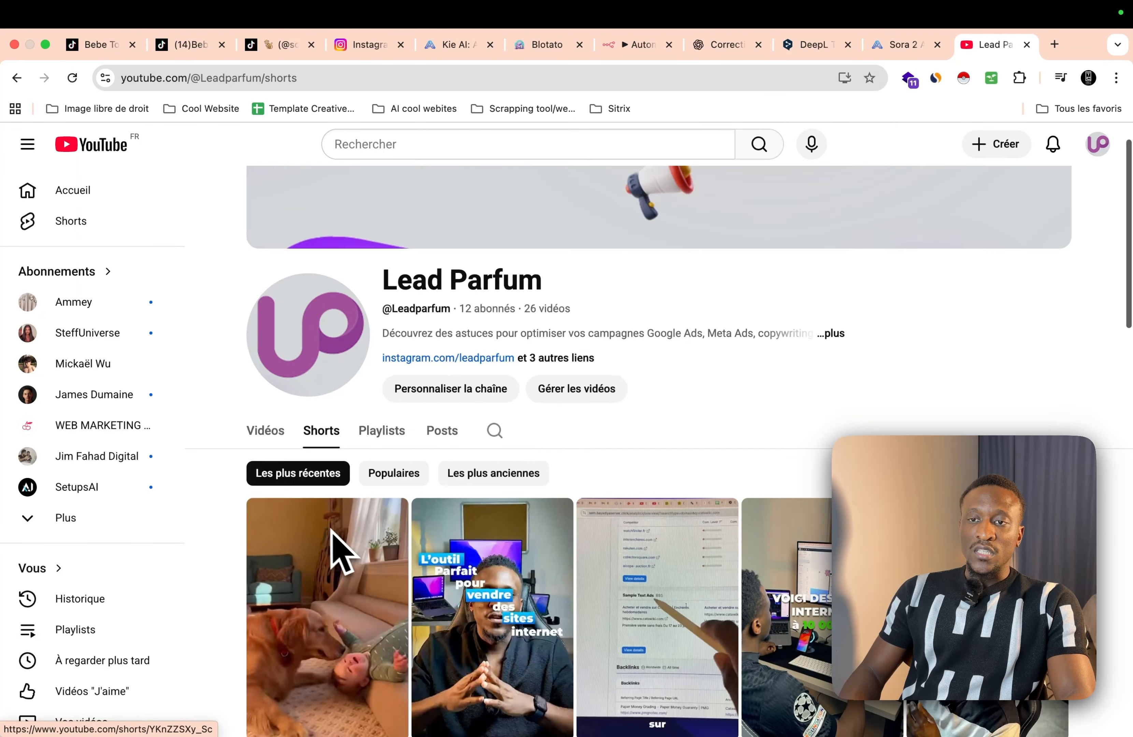
scroll(339, 548, up, 1)
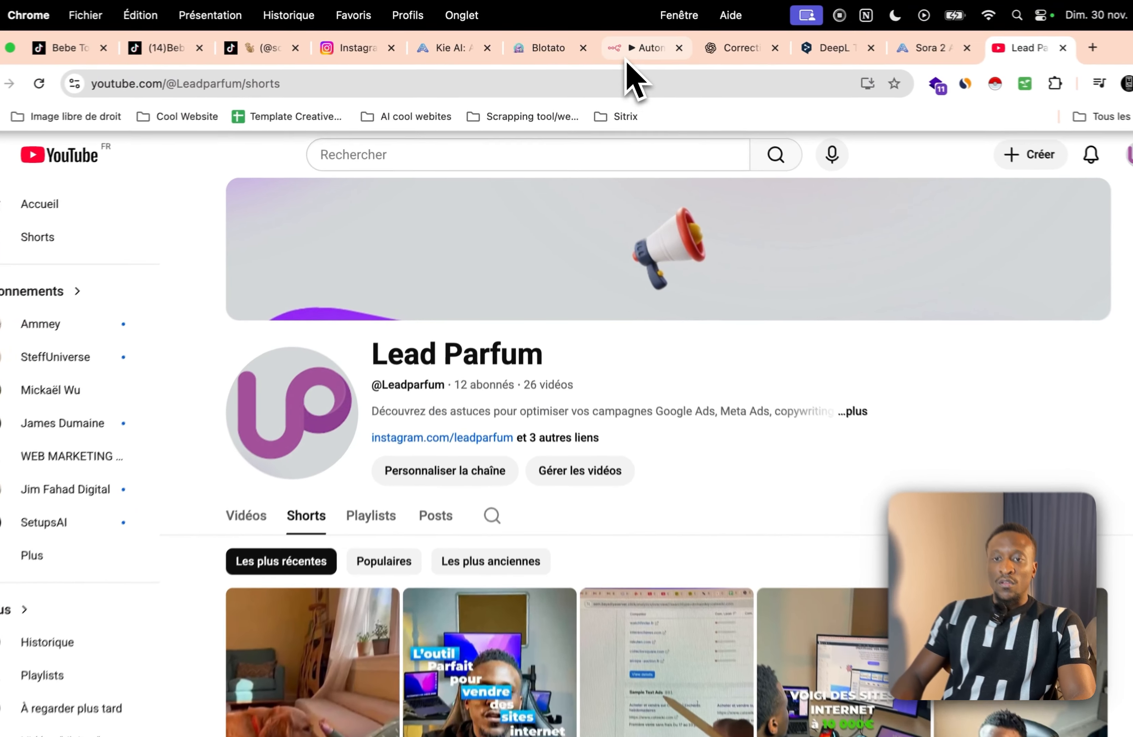
Step: Switch back to the Automatisation des contenus workflow in n8n, activate it, and dismiss the activation notice and production checklist
click(625, 53)
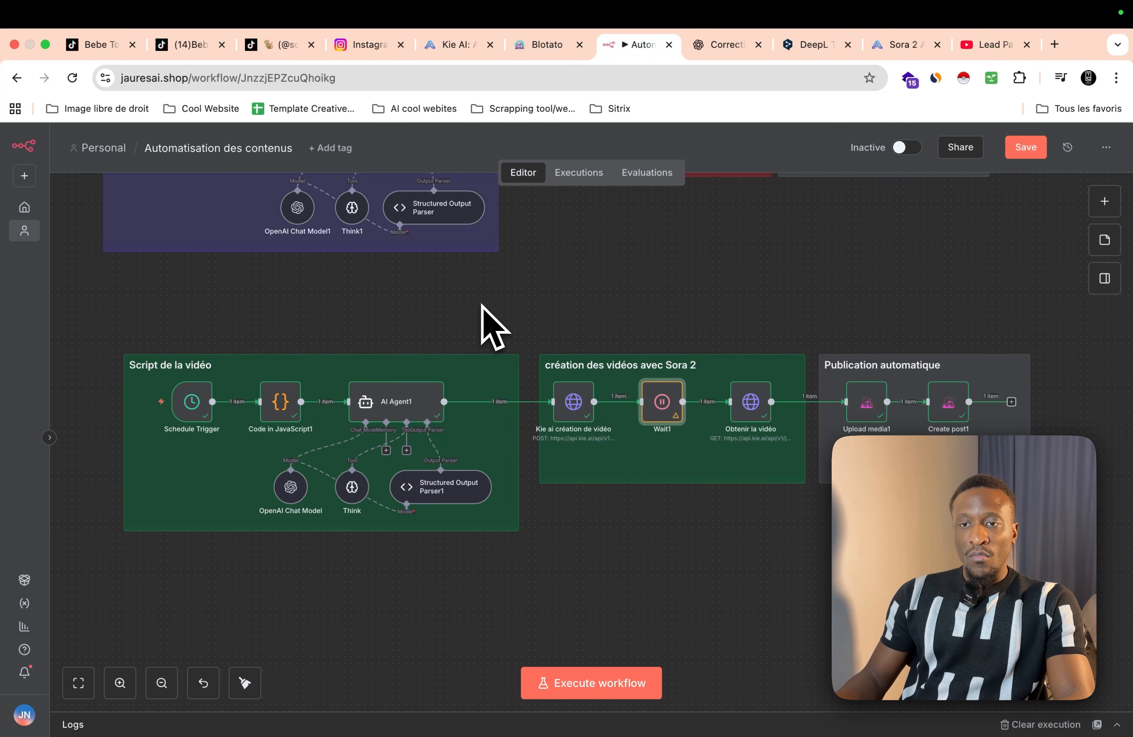
scroll(480, 309, right, 3)
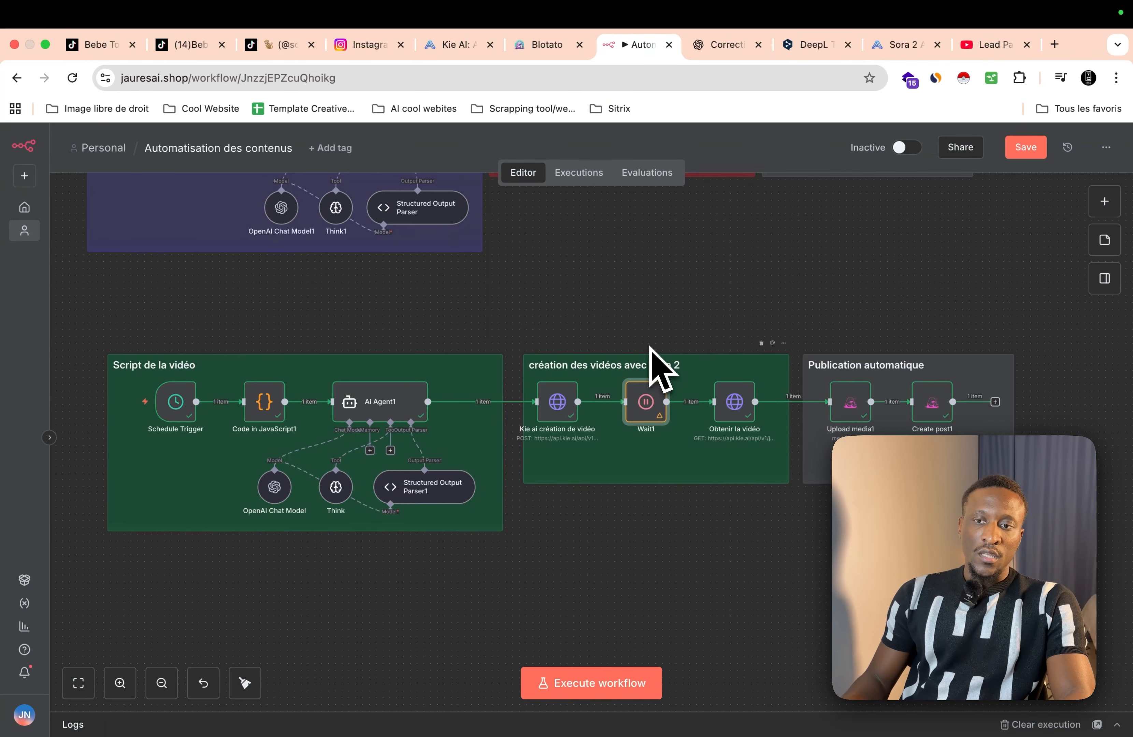
scroll(649, 347, up, 2)
scroll(650, 348, up, 1)
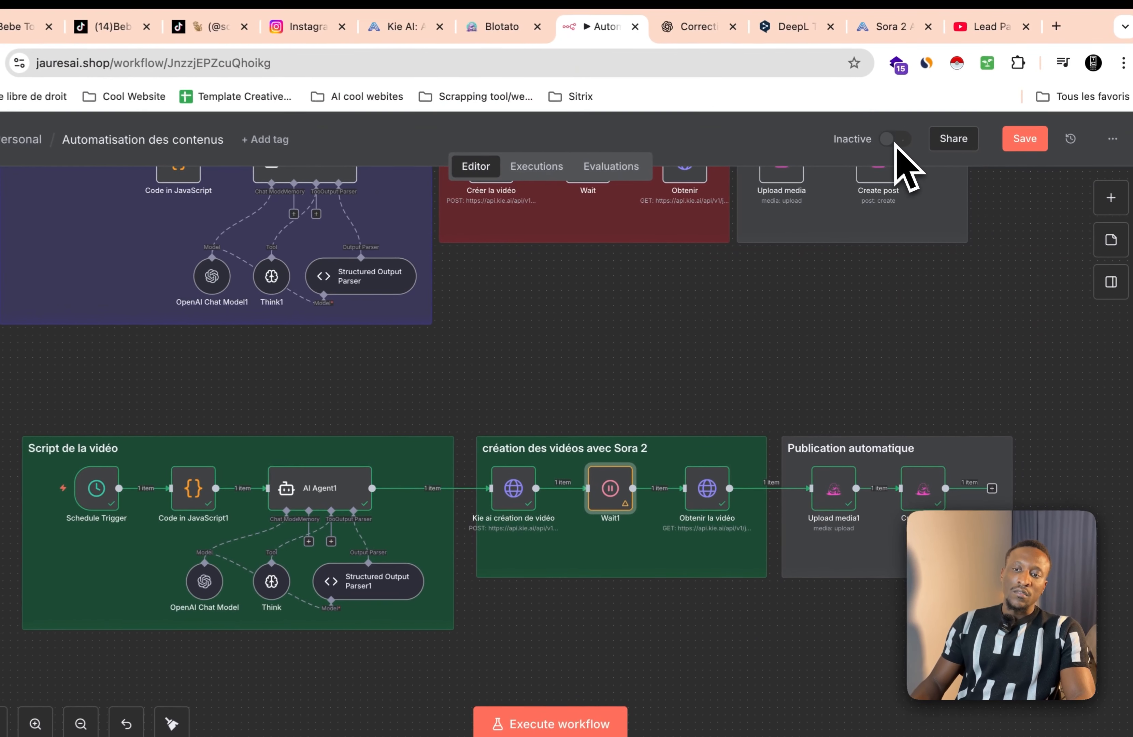
click(909, 148)
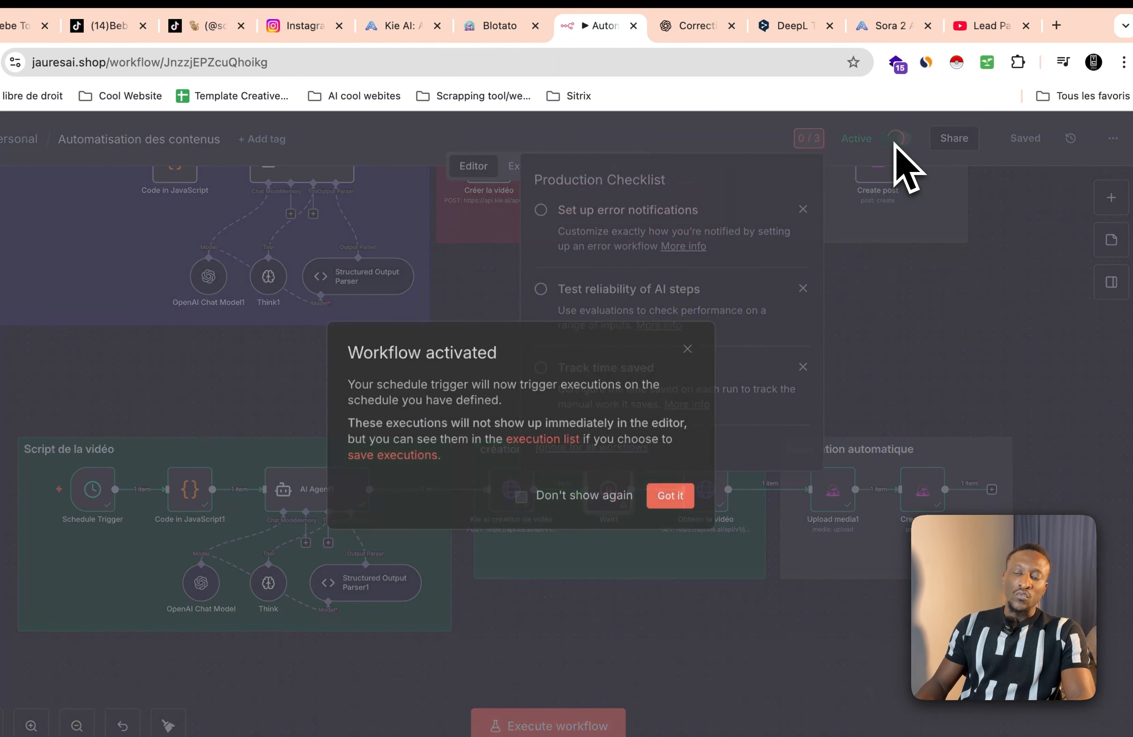
click(672, 498)
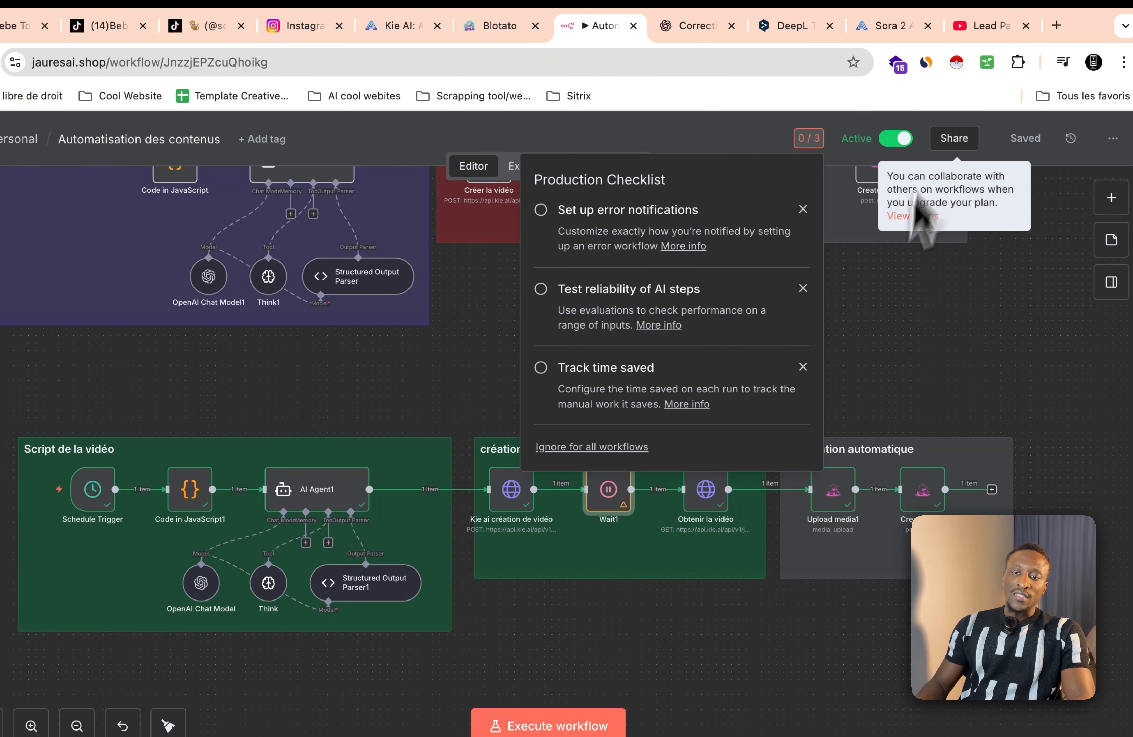
click(869, 352)
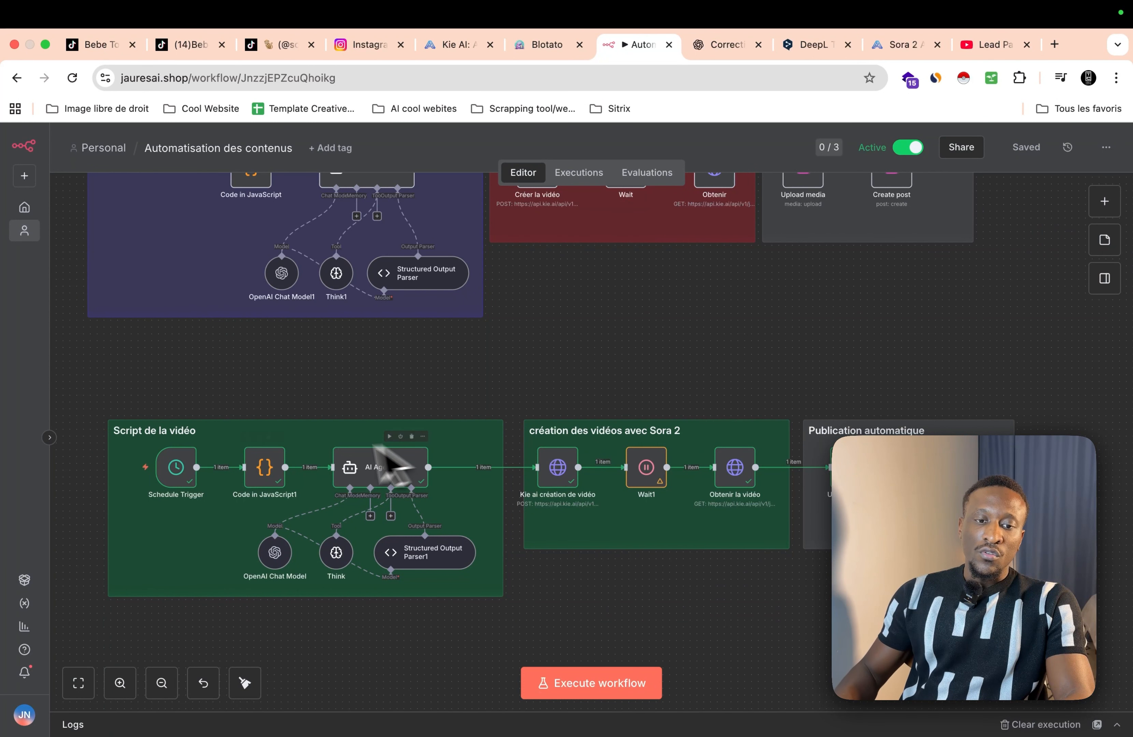
Step: Check the Schedule Trigger's settings, return to the canvas and deactivate the workflow
double_click(178, 466)
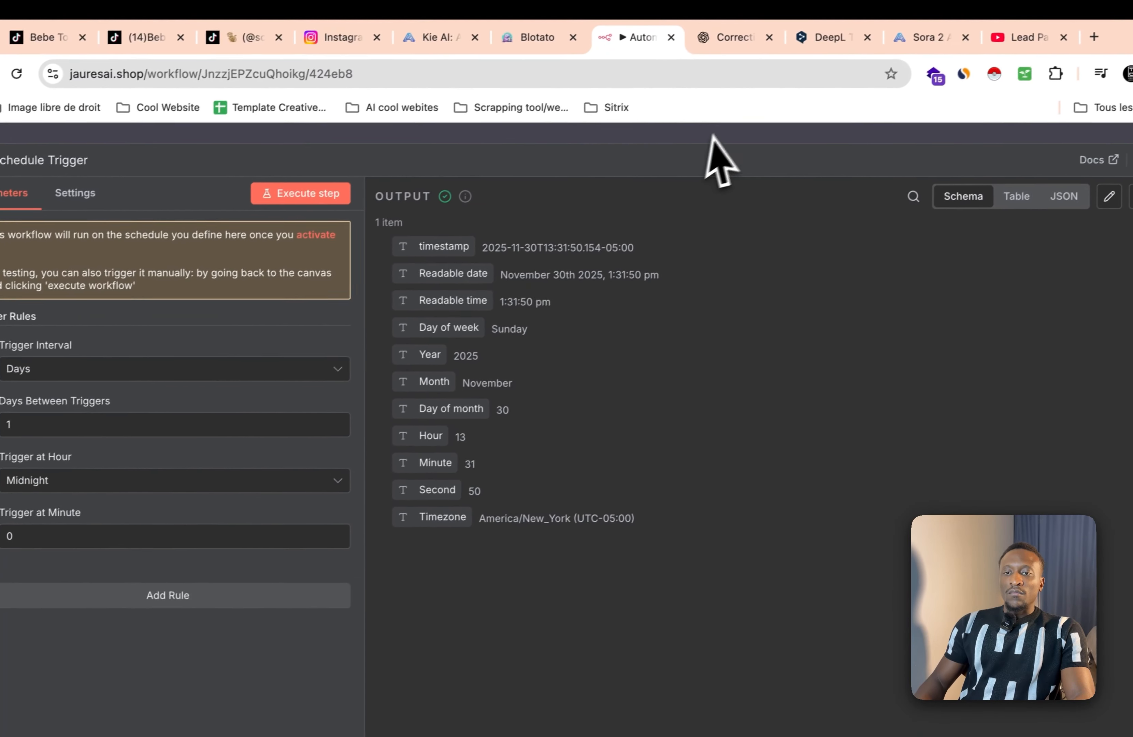
click(773, 127)
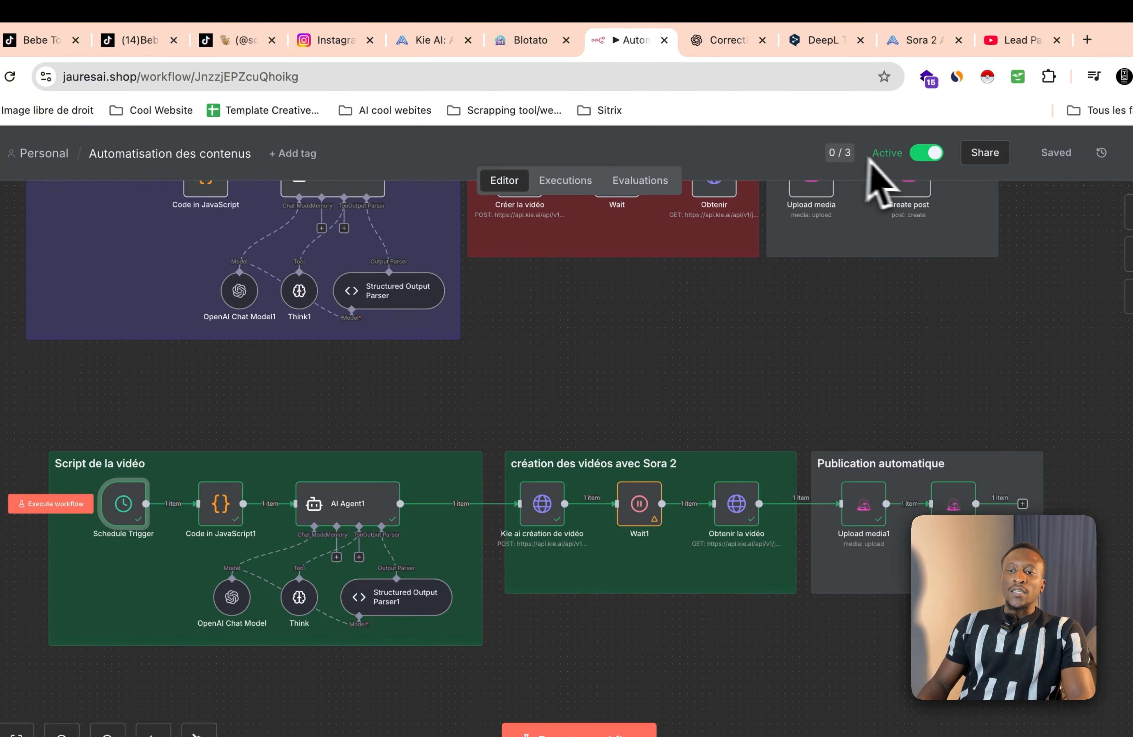
click(923, 153)
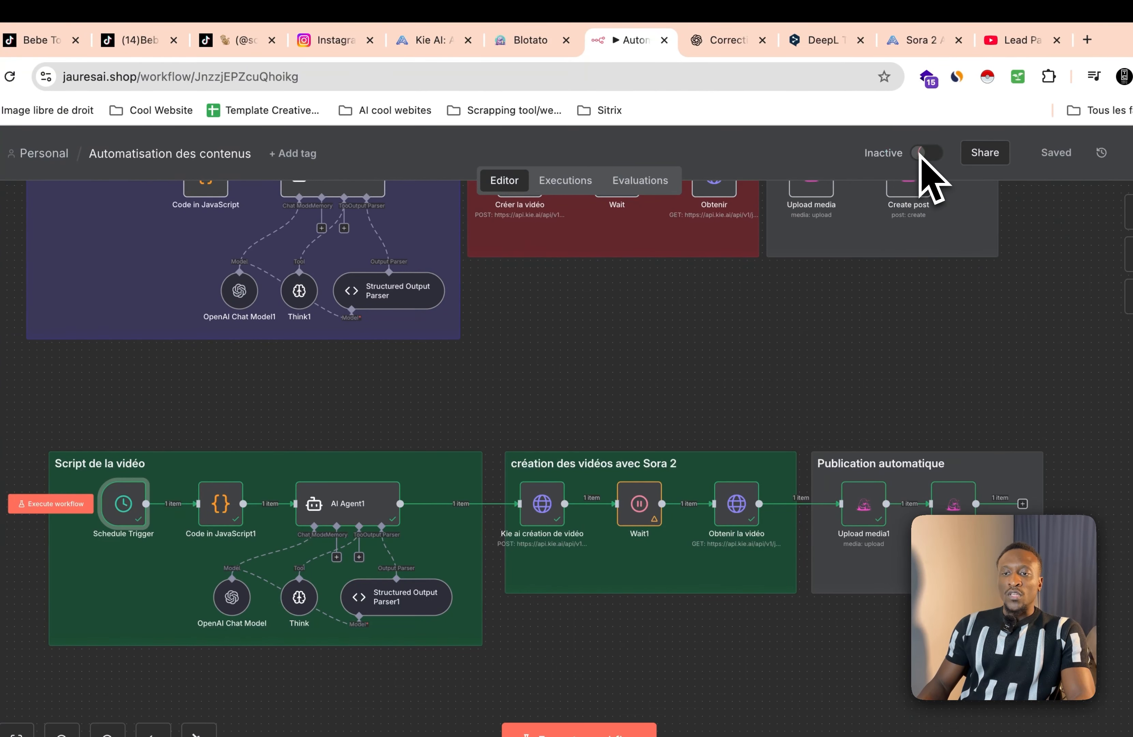
Step: Review the Schedule Trigger's interval, hour and minute rules once more and return to the canvas
scroll(676, 223, down, 1)
scroll(677, 225, left, 2)
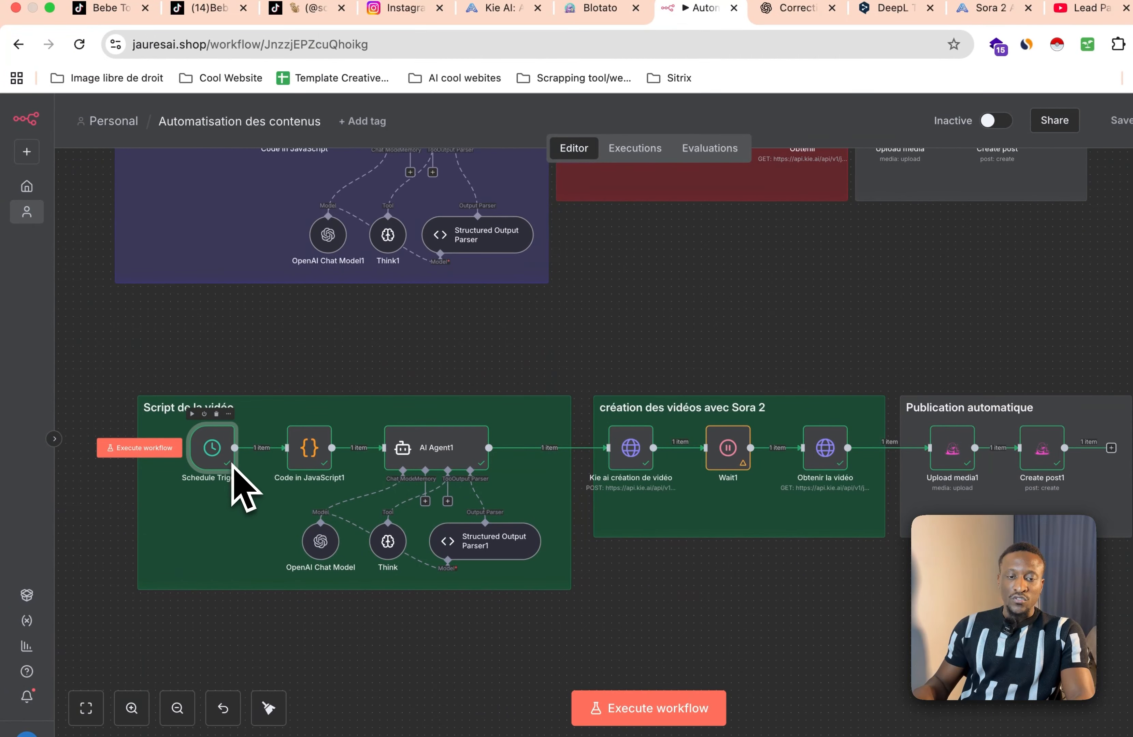
double_click(215, 465)
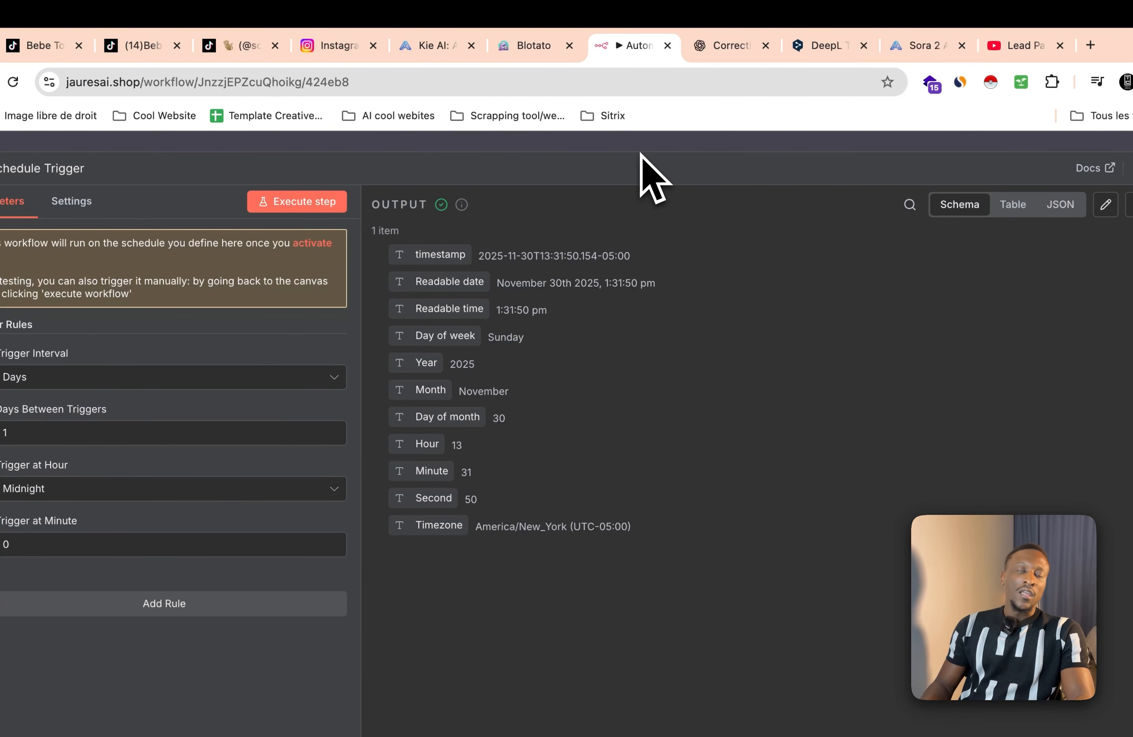
click(671, 135)
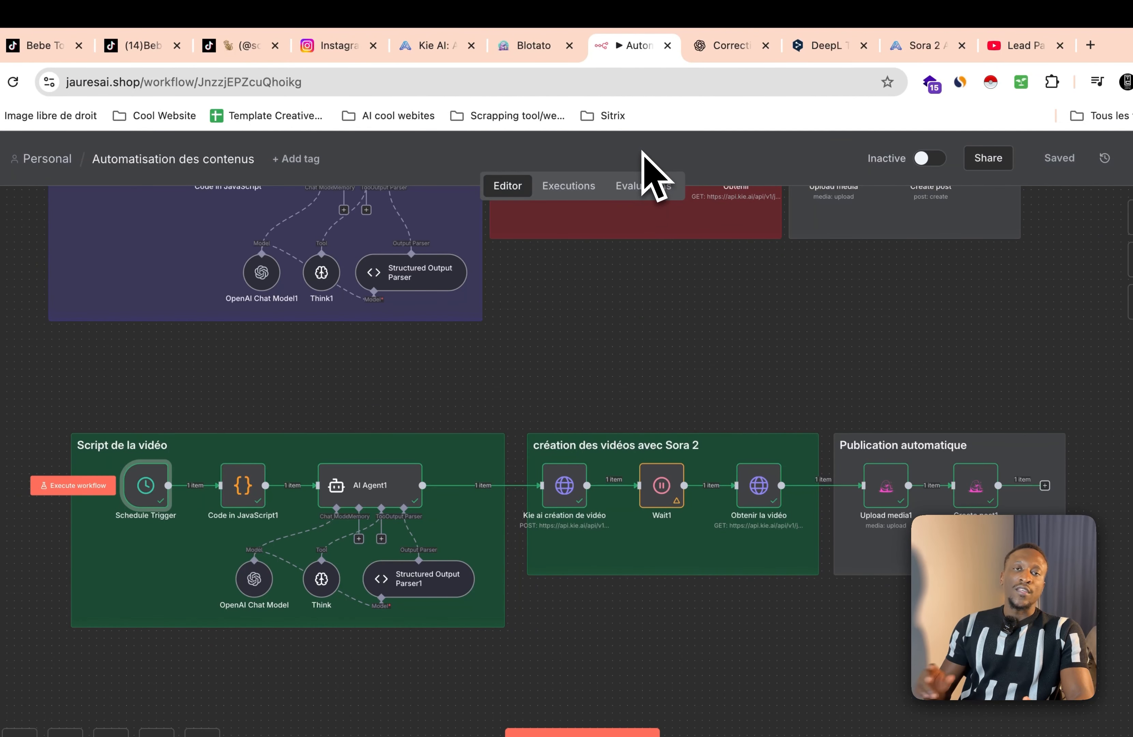